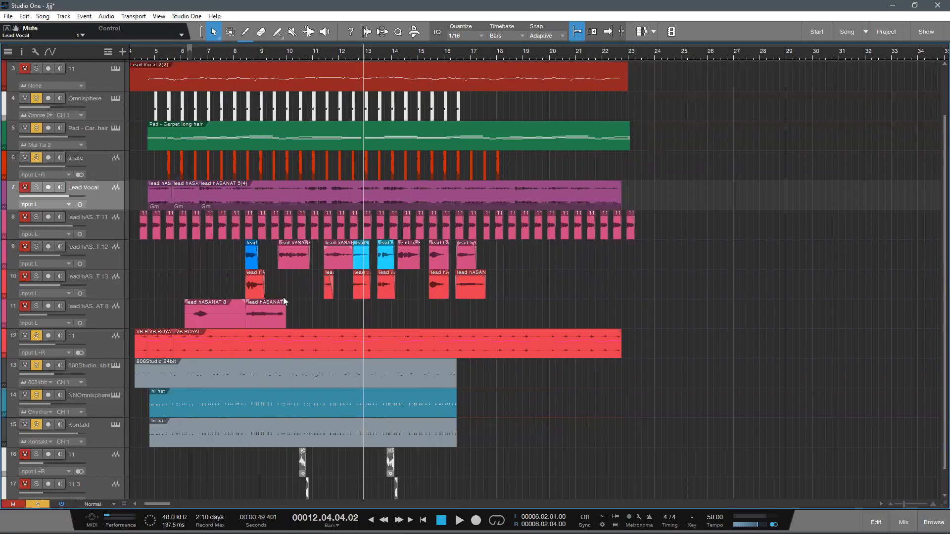
Step: Place the playback cursor at 4.04.01, just before bar 5, and clear all active track solos
scroll(274, 297, up, 1)
scroll(297, 305, up, 1)
scroll(311, 308, down, 2)
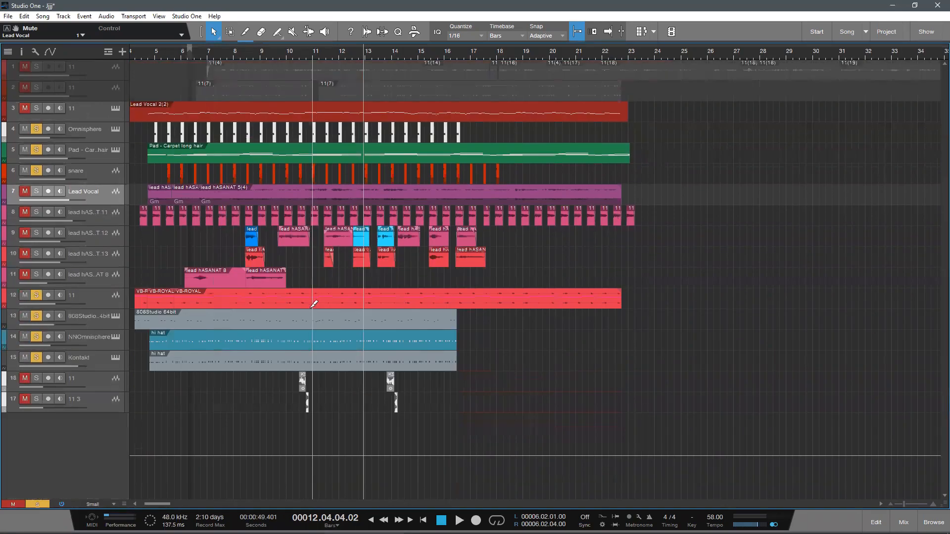
scroll(314, 303, up, 1)
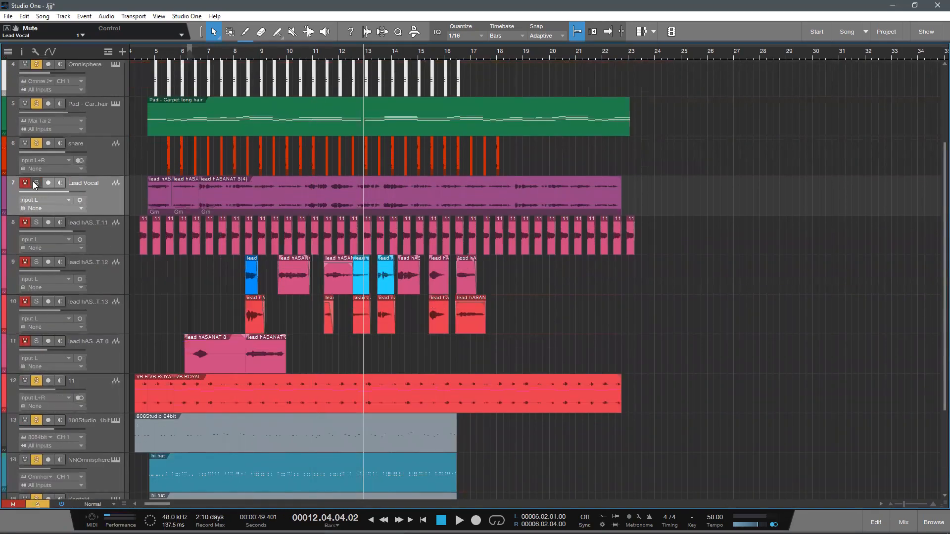
drag(149, 53, 169, 75)
scroll(258, 180, down, 1)
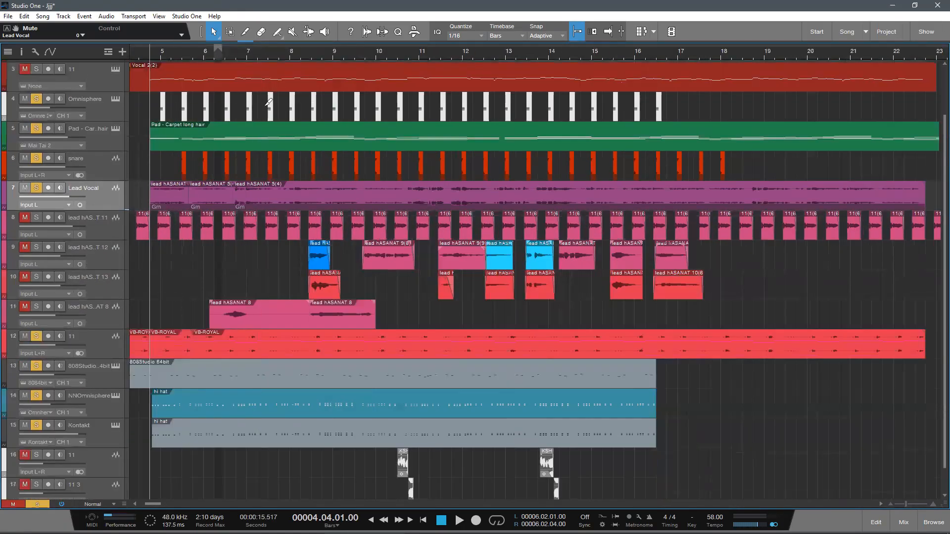
scroll(267, 103, down, 5)
scroll(223, 109, up, 1)
scroll(177, 376, down, 1)
scroll(177, 376, up, 1)
click(37, 504)
Step: Remove the first two short clips from the start of track 8, directly below the Lead Vocal track
scroll(161, 271, down, 1)
scroll(162, 272, up, 1)
scroll(216, 273, up, 1)
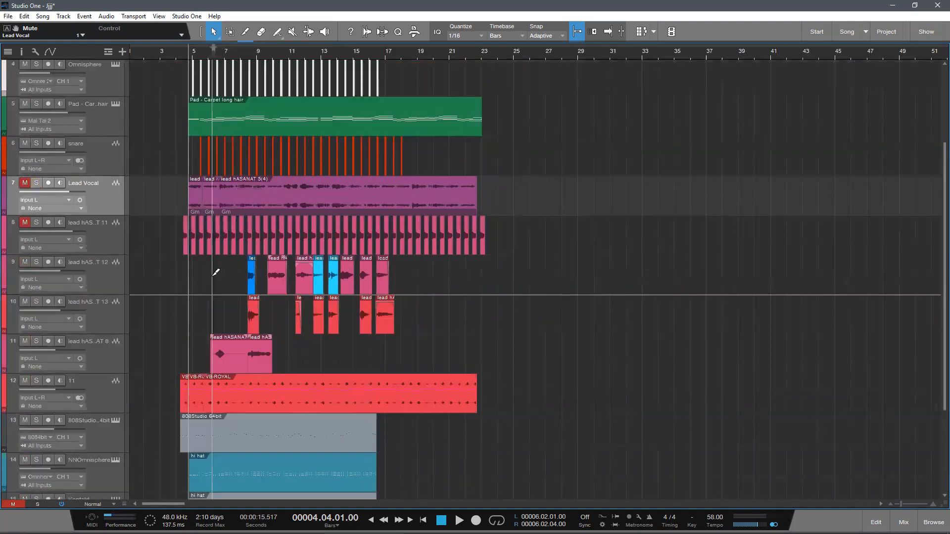
scroll(136, 254, up, 1)
drag(144, 277, 195, 274)
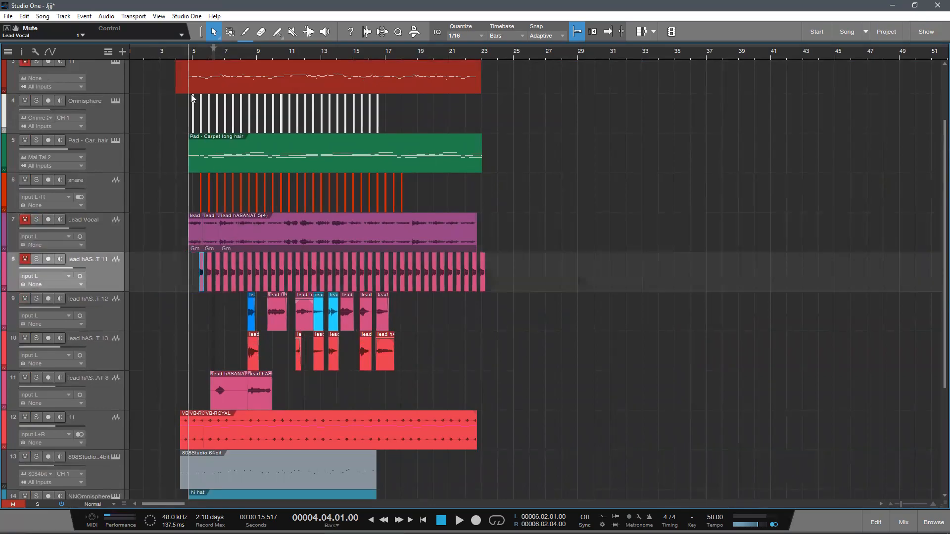
Step: Select the Lead Vocal track and examine the arrangement of the vocal and instrument tracks
drag(186, 53, 150, 59)
click(109, 237)
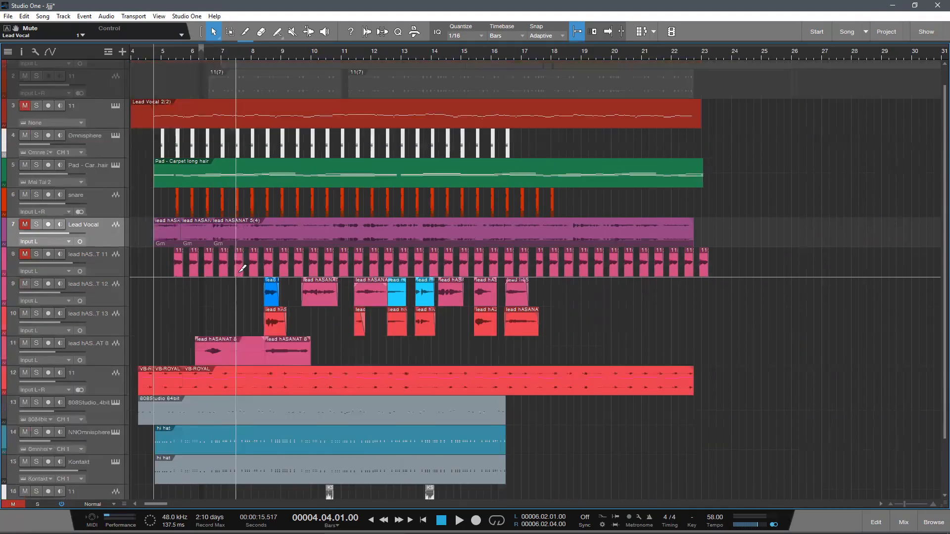
scroll(250, 273, up, 3)
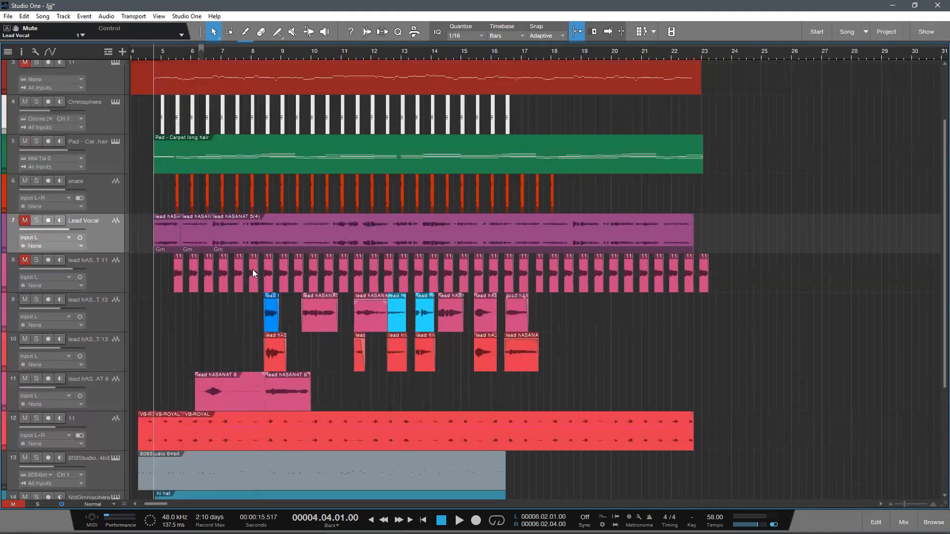
scroll(258, 277, down, 3)
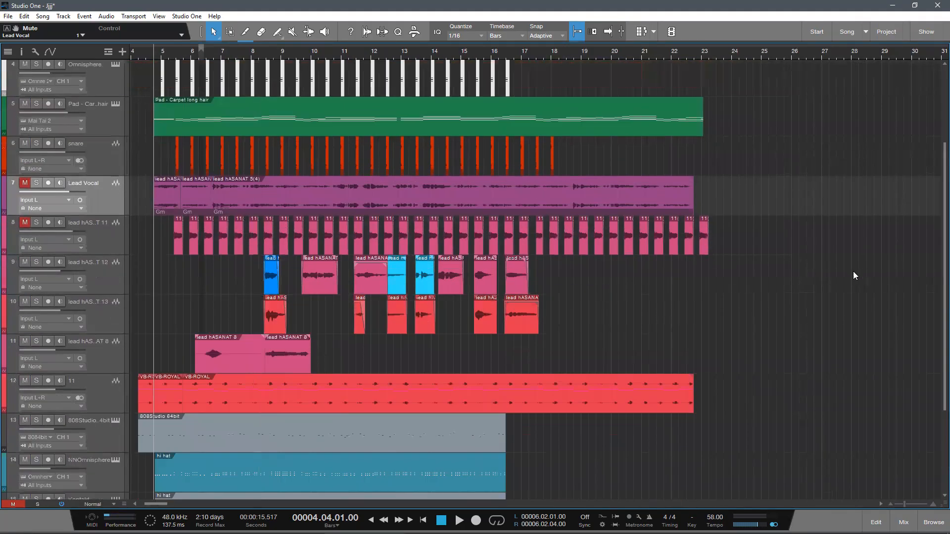
scroll(138, 320, up, 1)
scroll(173, 322, down, 1)
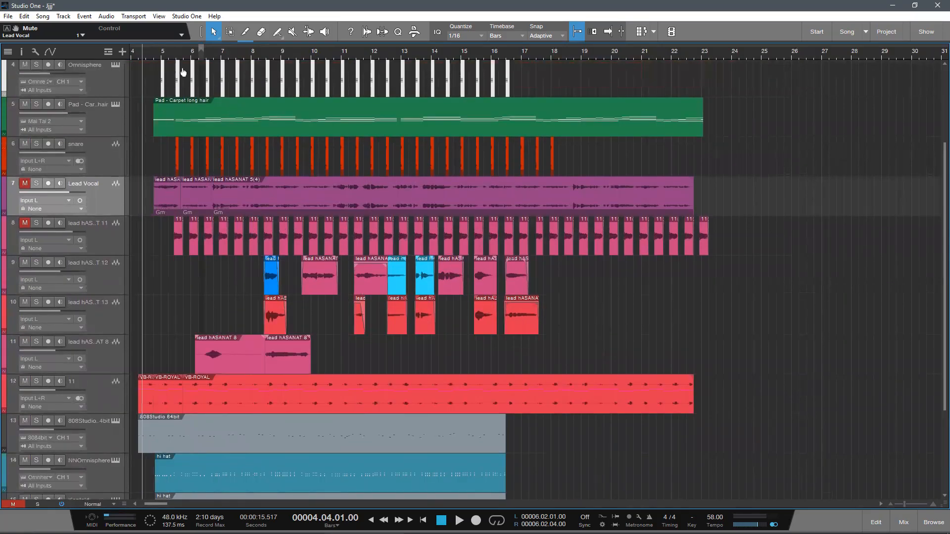
scroll(194, 58, up, 5)
scroll(197, 57, down, 4)
Step: Play the song from shortly after bar 4 and stop in bar 7, selecting the snare track meanwhile
click(199, 55)
key(space)
scroll(200, 69, up, 1)
scroll(230, 143, down, 1)
scroll(305, 206, down, 1)
scroll(341, 284, up, 1)
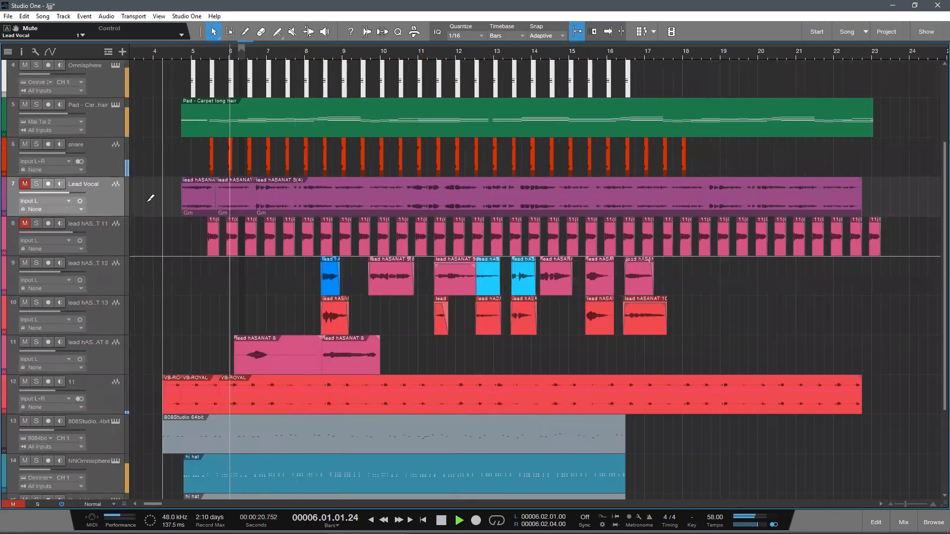
scroll(141, 191, down, 1)
click(117, 176)
scroll(534, 268, up, 1)
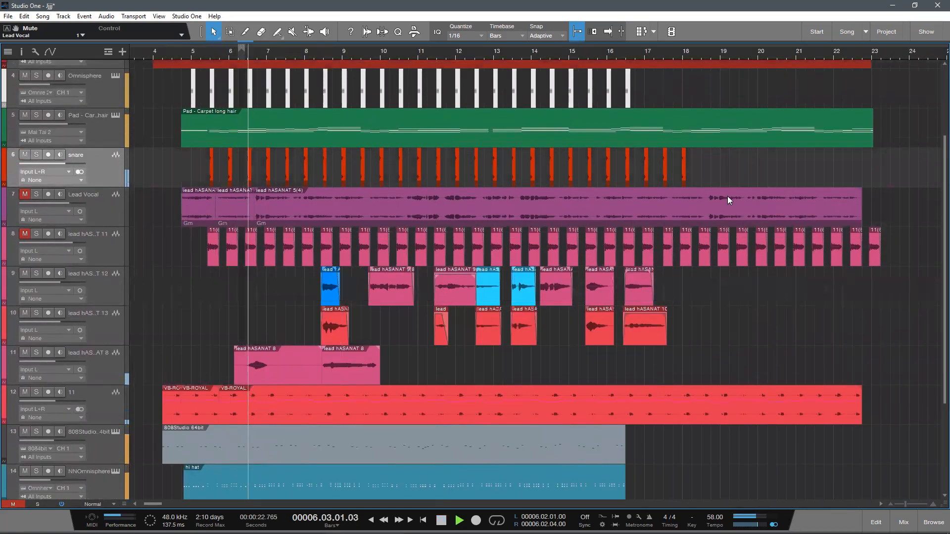
scroll(173, 278, down, 1)
scroll(236, 304, up, 1)
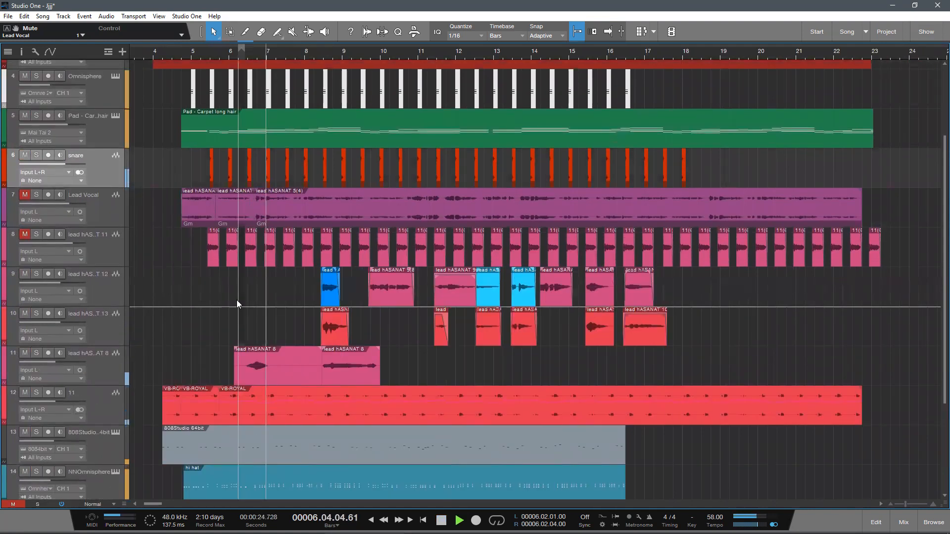
scroll(218, 247, down, 1)
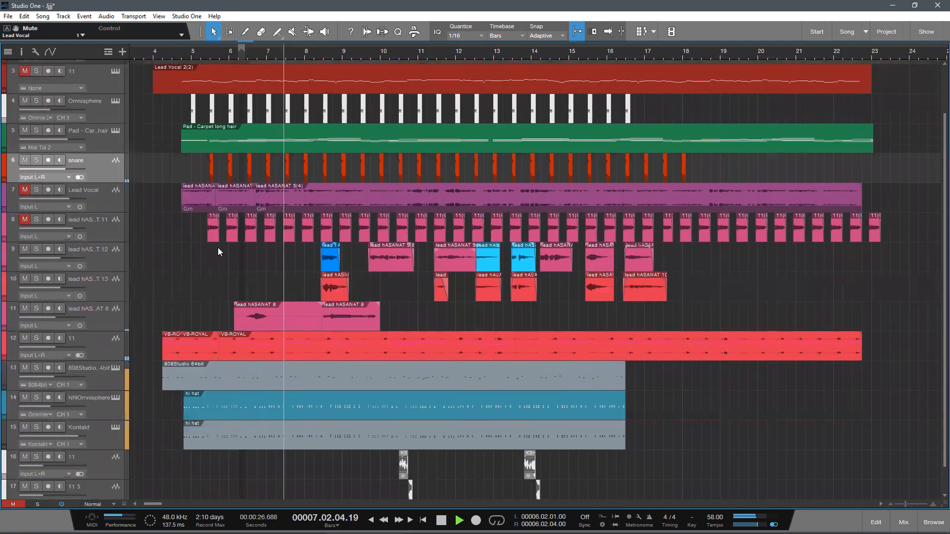
key(space)
Step: Toggle the Omnisphere track's solo on and off, and listen on from bar 7 while reviewing the whole arrangement
scroll(295, 92, up, 4)
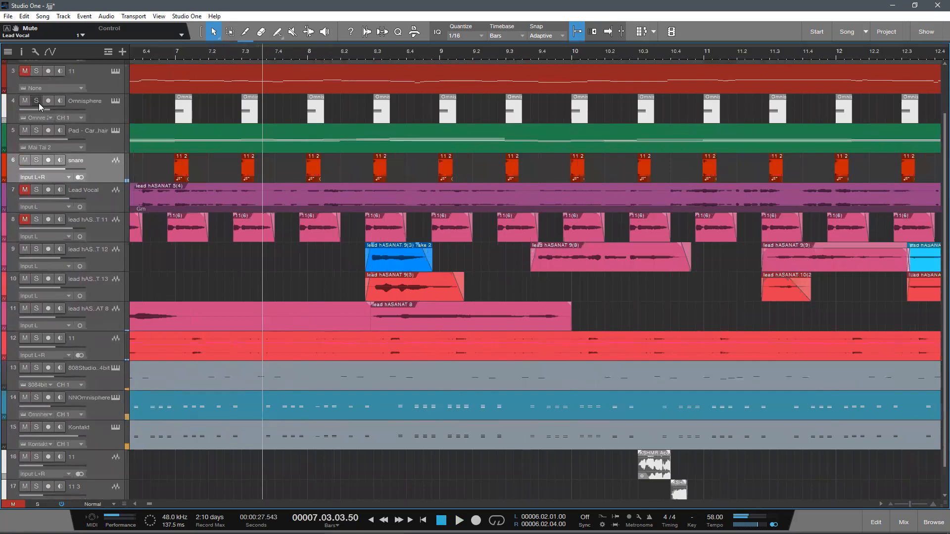
click(37, 101)
click(38, 103)
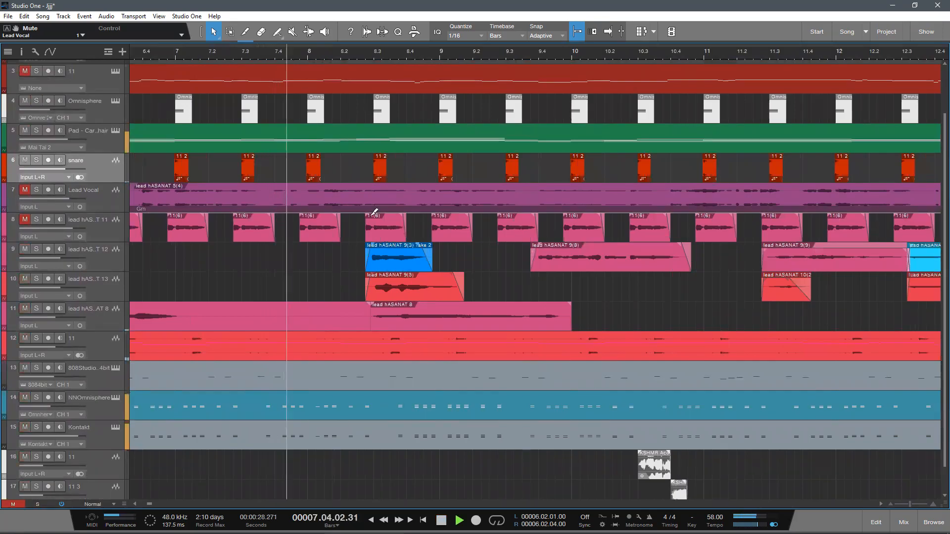
scroll(395, 178, up, 1)
scroll(349, 89, down, 4)
scroll(349, 89, down, 1)
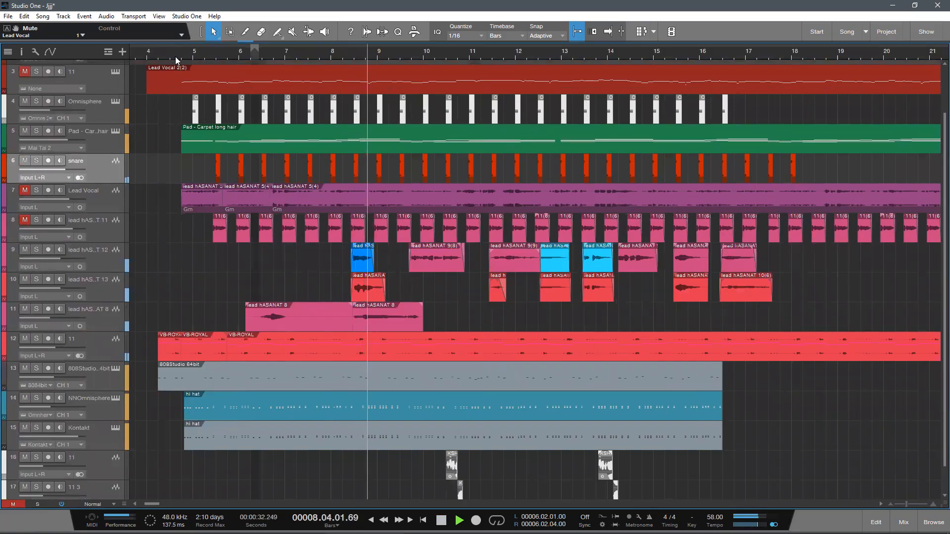
scroll(166, 56, down, 2)
scroll(197, 56, up, 1)
scroll(293, 238, up, 1)
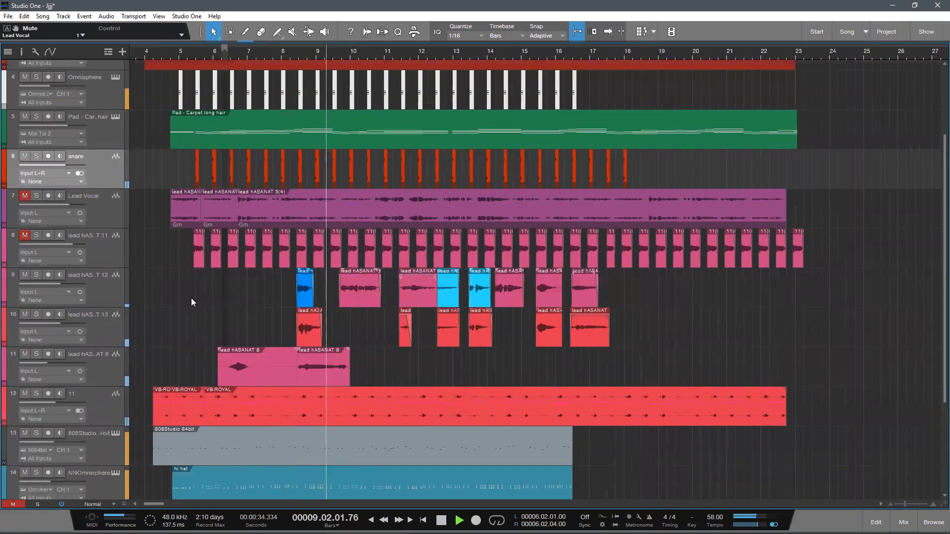
scroll(207, 306, down, 1)
scroll(210, 306, up, 1)
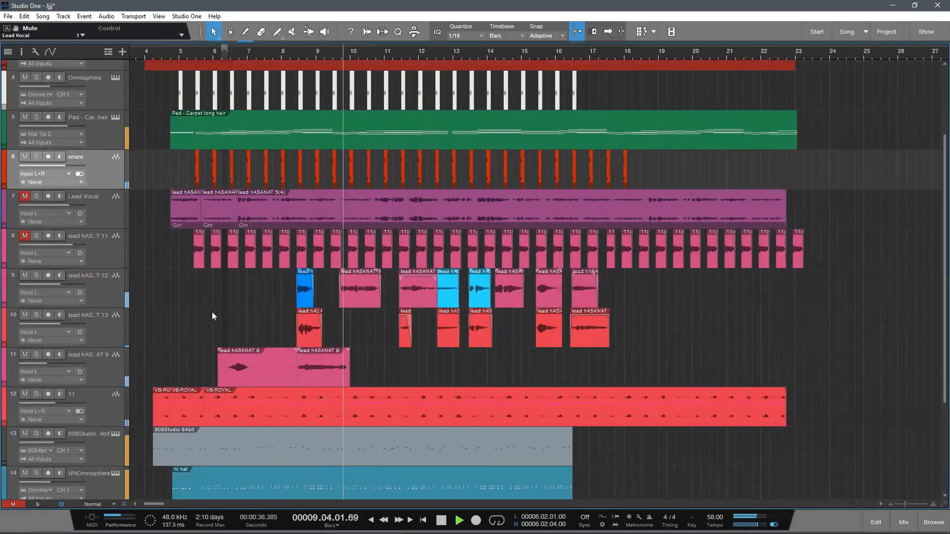
scroll(216, 308, up, 1)
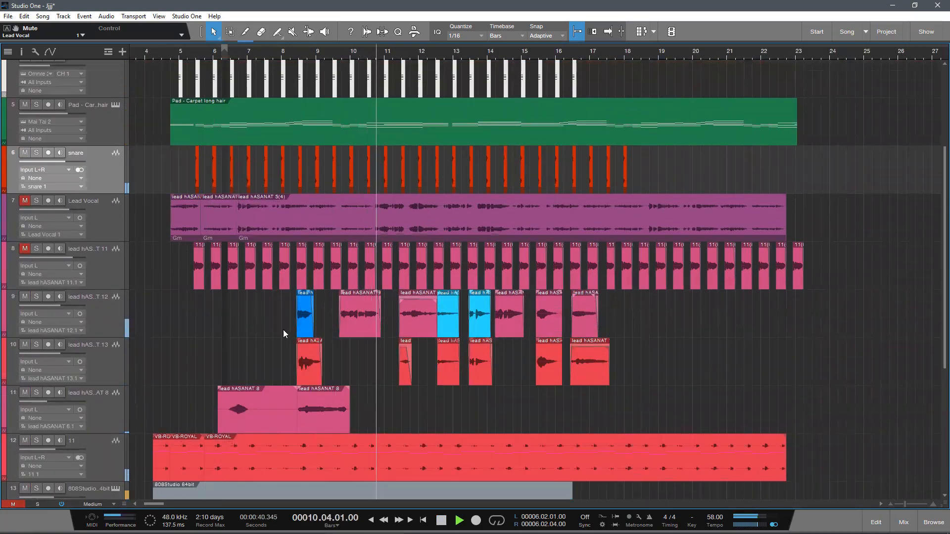
scroll(411, 355, down, 1)
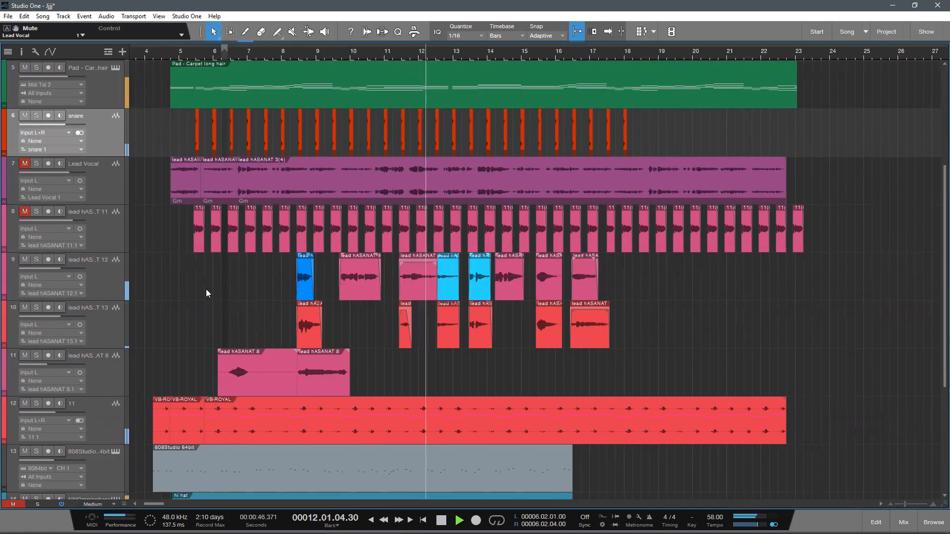
scroll(778, 391, up, 3)
scroll(846, 437, down, 1)
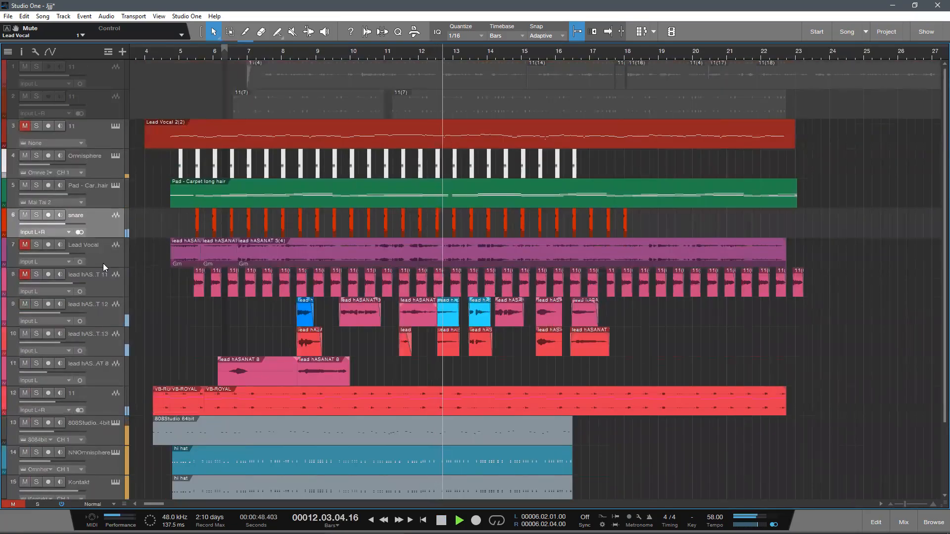
Step: Add one stereo audio track directly below the snare track
click(122, 51)
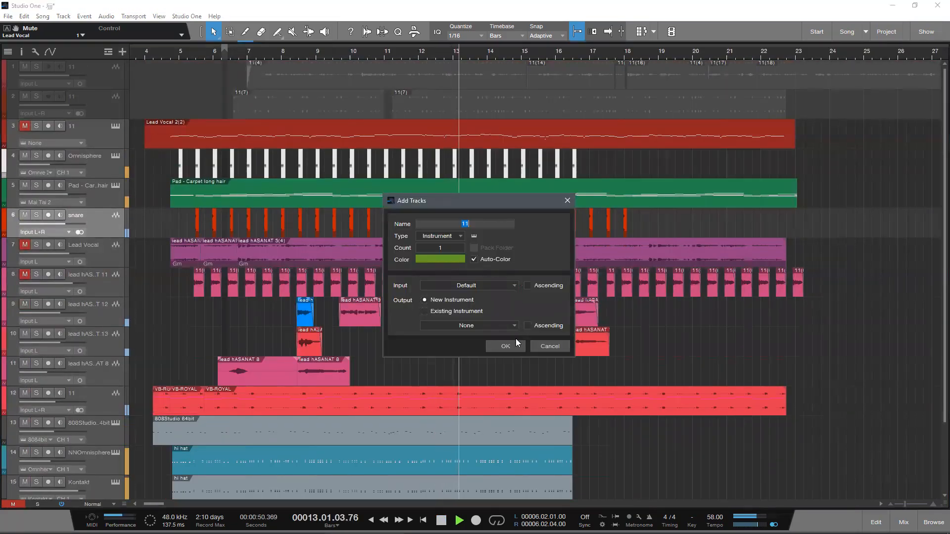
click(448, 237)
click(451, 247)
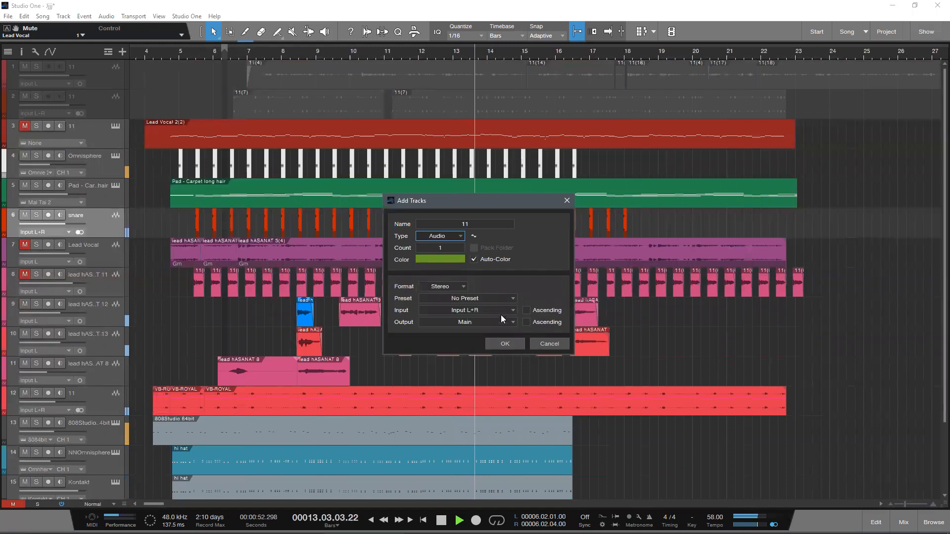
click(508, 346)
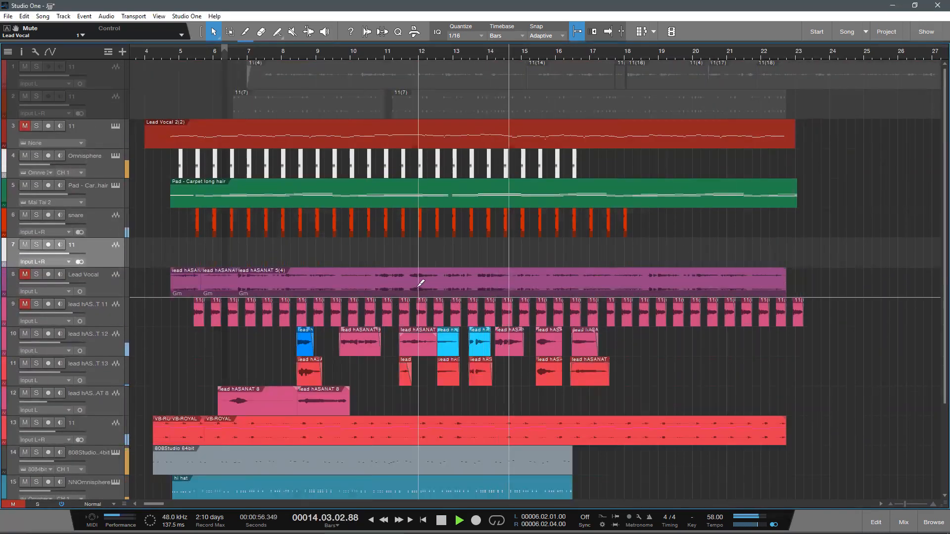
key(shift+e)
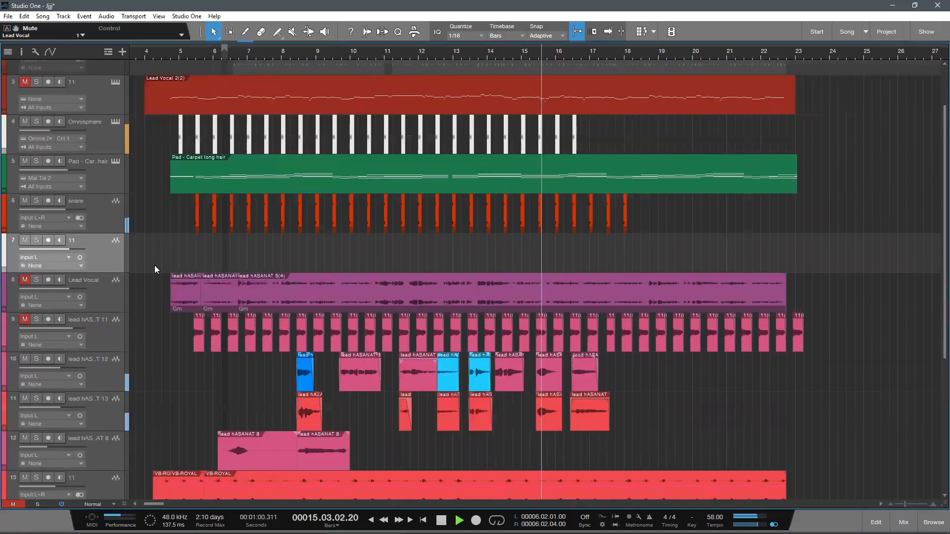
Step: Review the tracks around the new audio track and stop playback in bar 17
scroll(297, 272, down, 1)
scroll(313, 278, up, 1)
scroll(619, 360, down, 1)
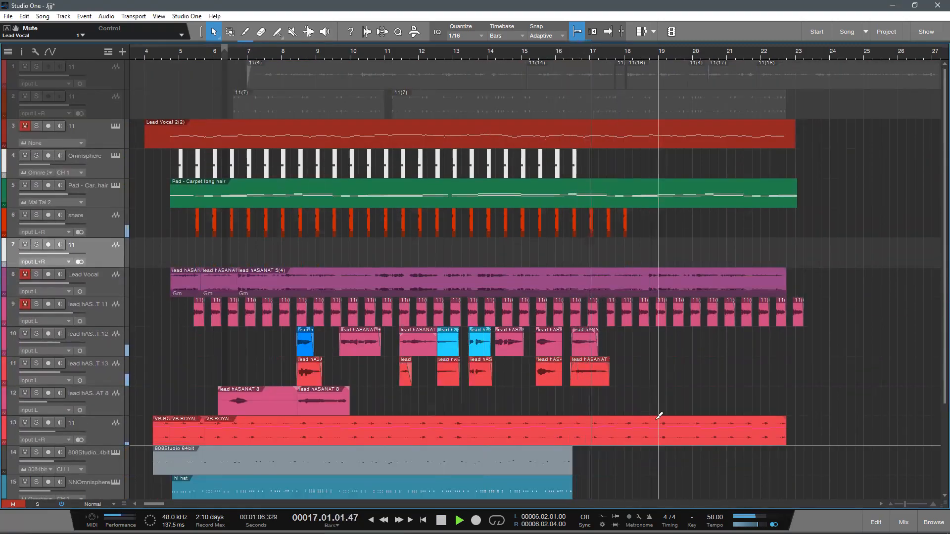
scroll(659, 422, down, 2)
key(space)
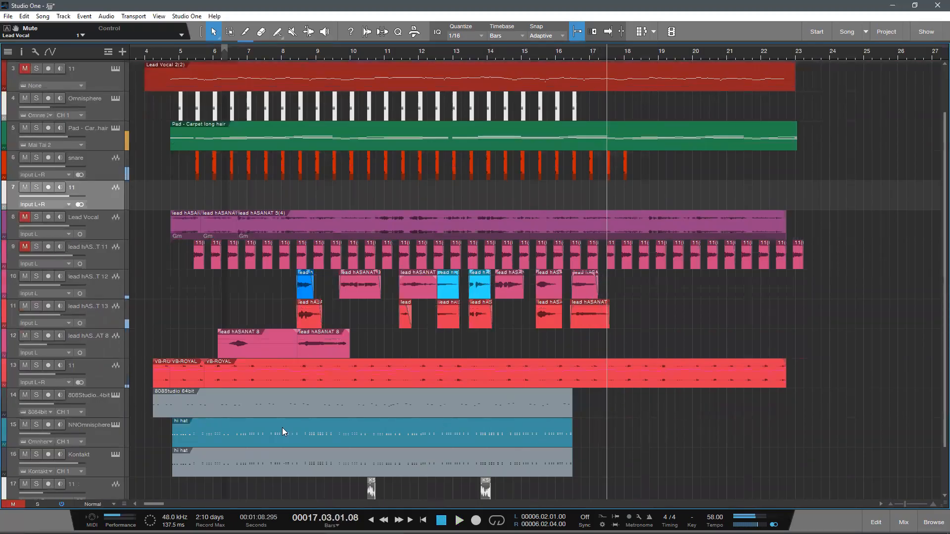
scroll(159, 248, up, 2)
scroll(153, 250, up, 1)
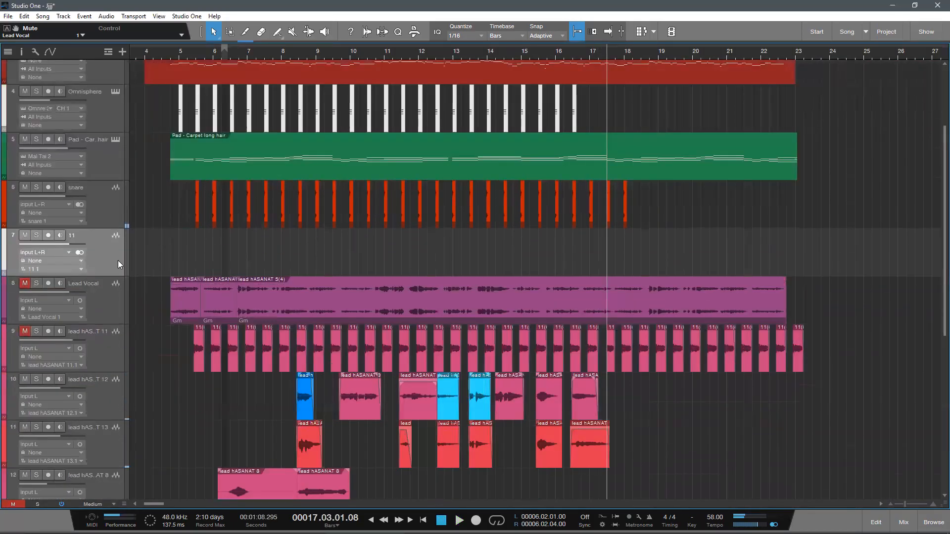
Step: View the channel strips in the mixer and hide the mixer again
key(F3)
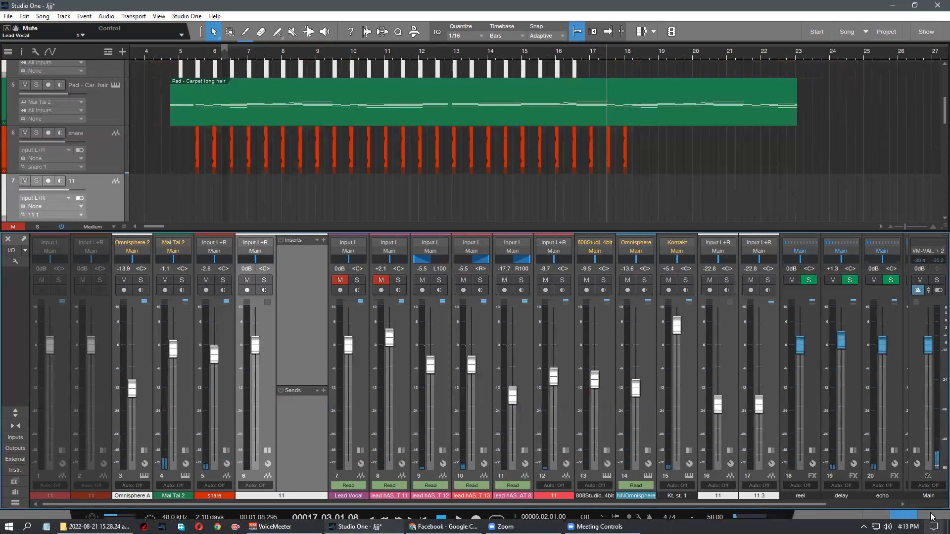
click(904, 520)
scroll(326, 344, down, 1)
scroll(295, 313, down, 2)
scroll(187, 275, up, 1)
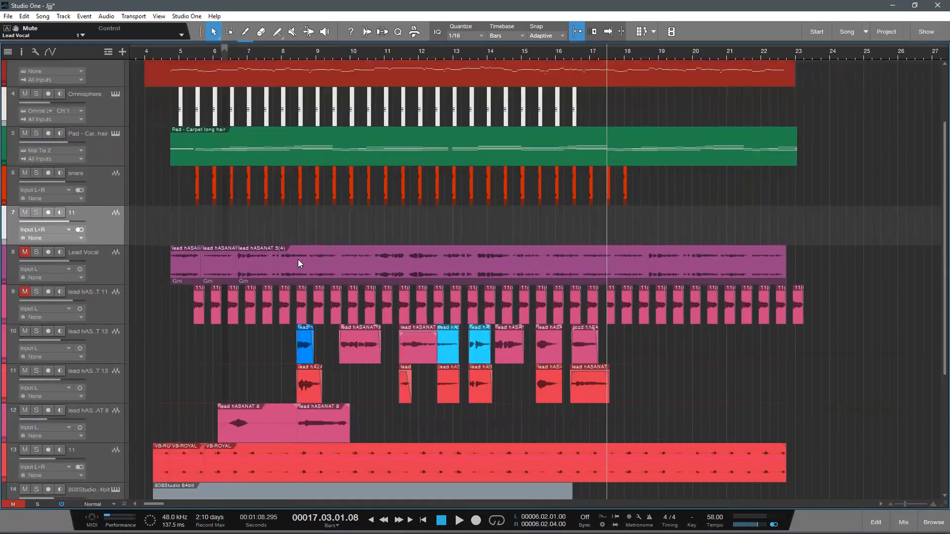
scroll(333, 255, up, 1)
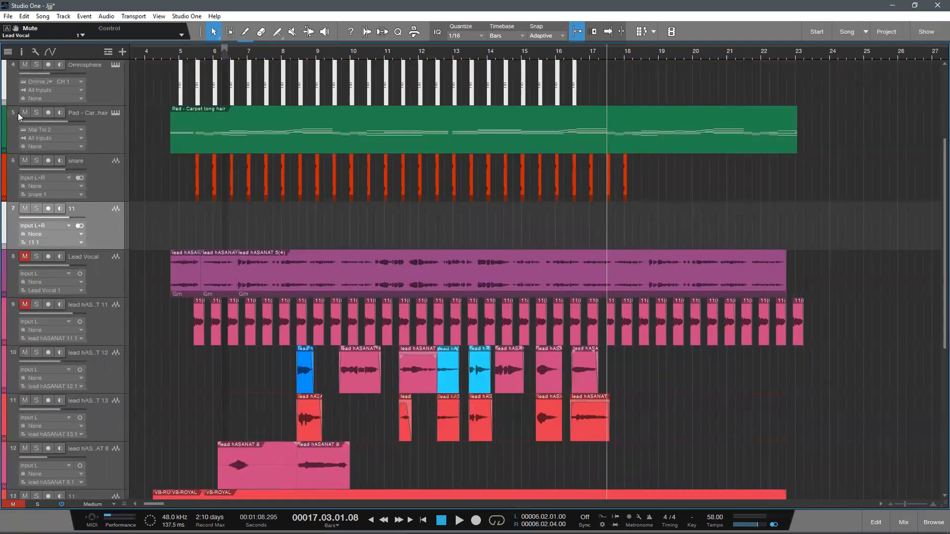
Step: Mute the Pad track and check its Pro-Q 3 equalizer insert, closing the plug-in window again
double_click(104, 134)
click(25, 113)
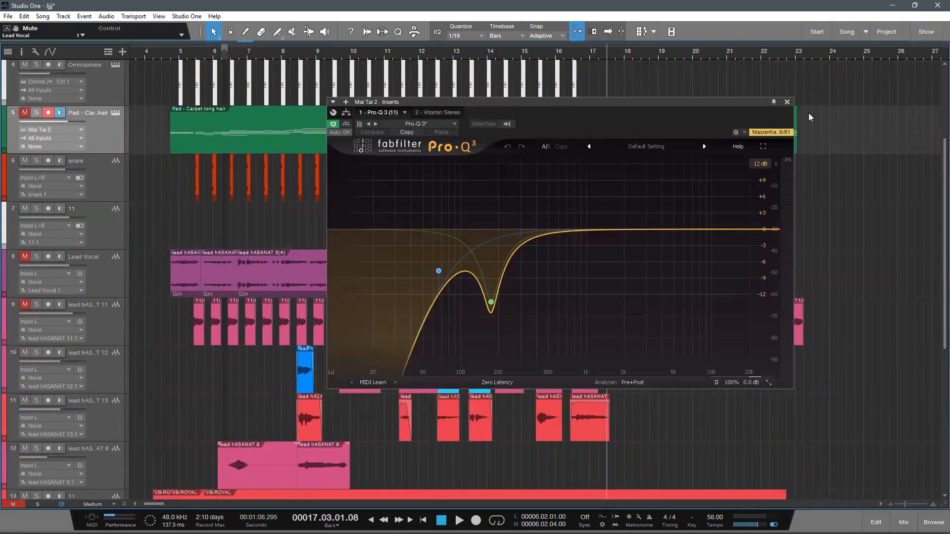
click(787, 102)
scroll(290, 265, down, 1)
scroll(291, 266, up, 2)
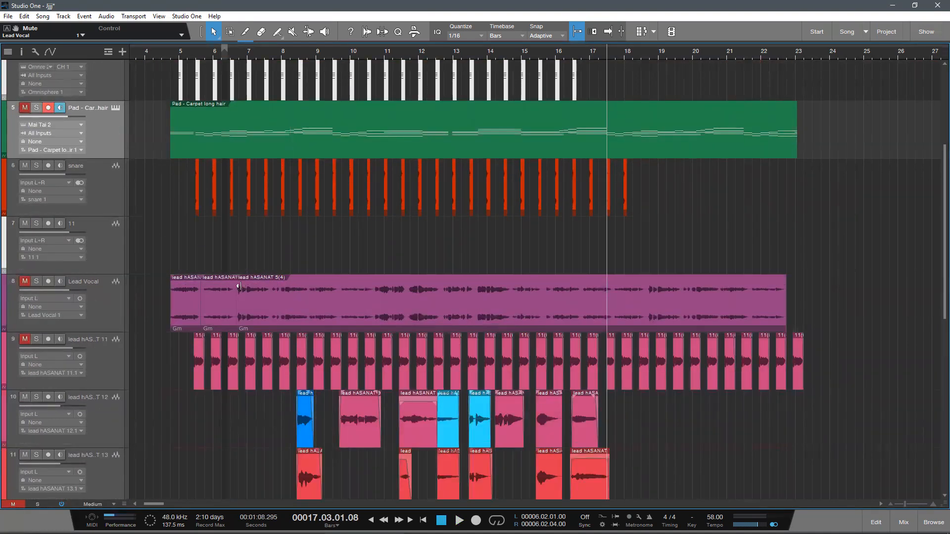
Step: Solo the Lead Vocal track and show its channel with inserts and sends in the mixer
click(156, 271)
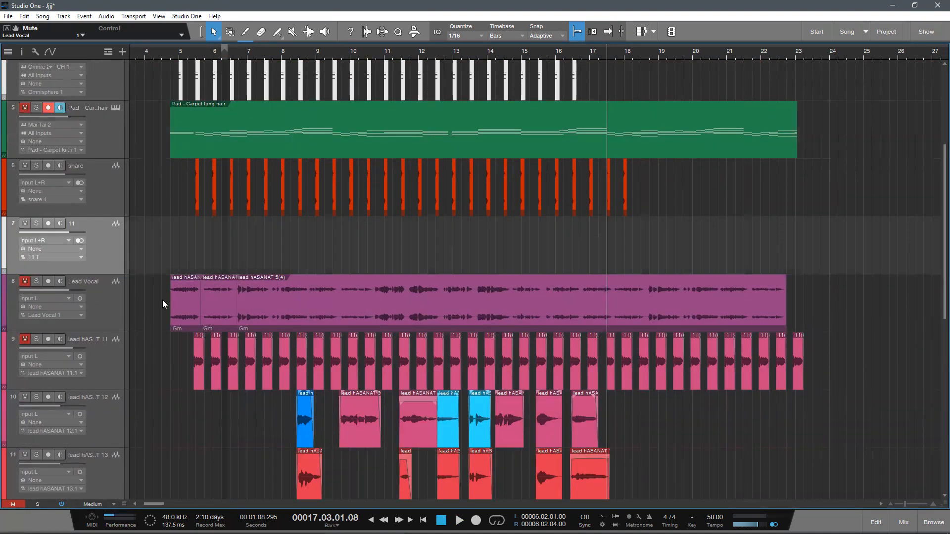
click(37, 282)
click(114, 281)
key(F3)
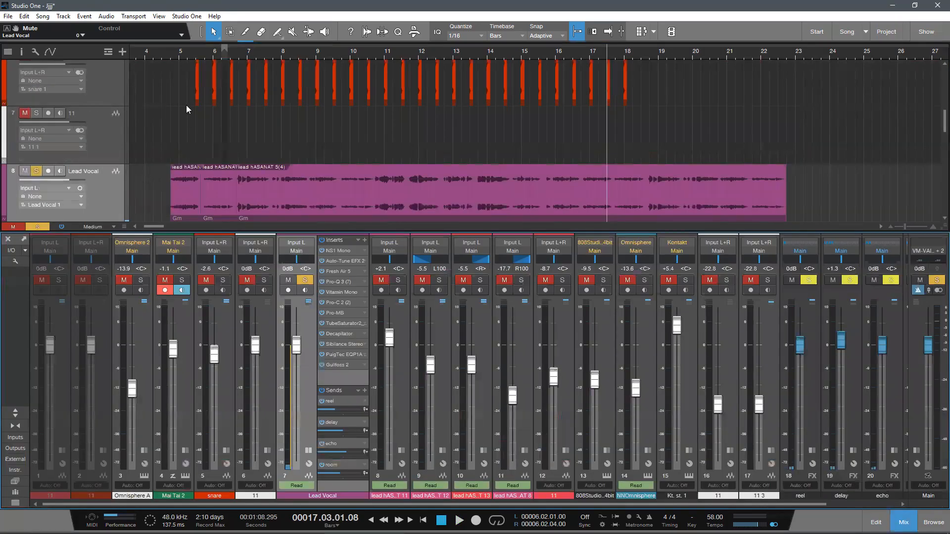
Step: Place the playhead at the start of the Lead Vocal clips and check the vocal's channel rack, hiding the mixer again
click(173, 52)
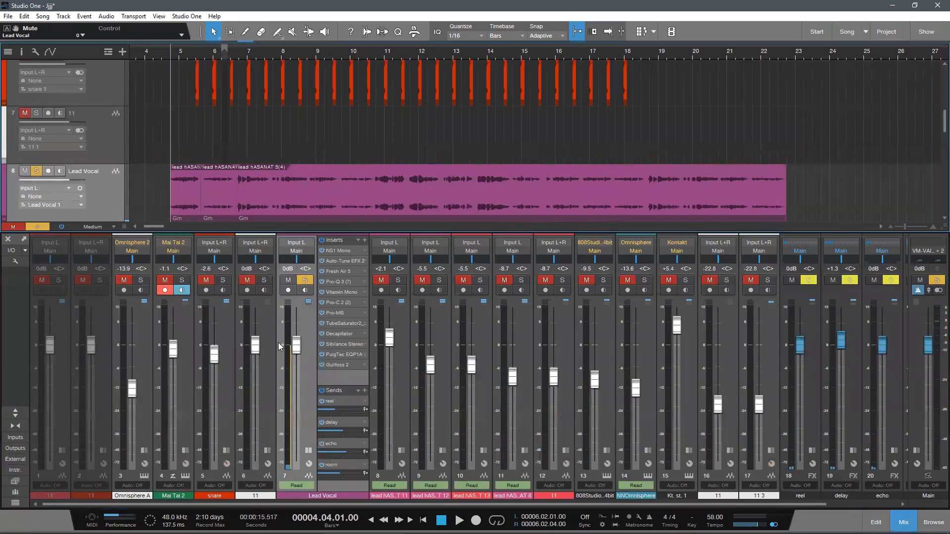
click(310, 450)
click(308, 450)
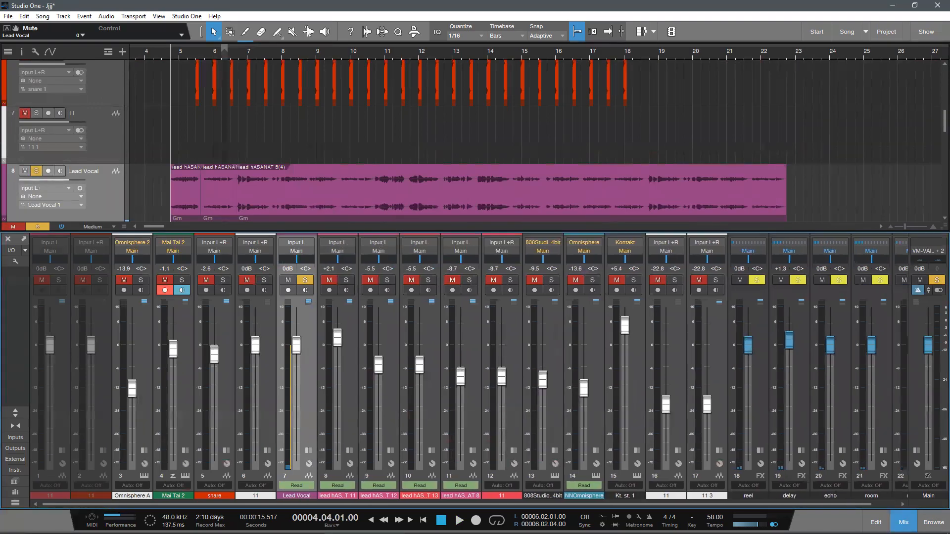
key(F3)
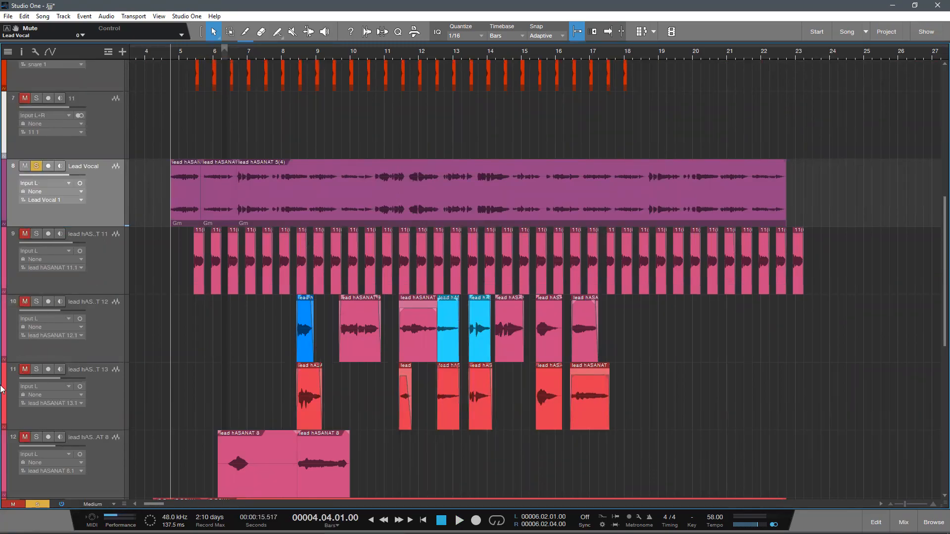
key(F3)
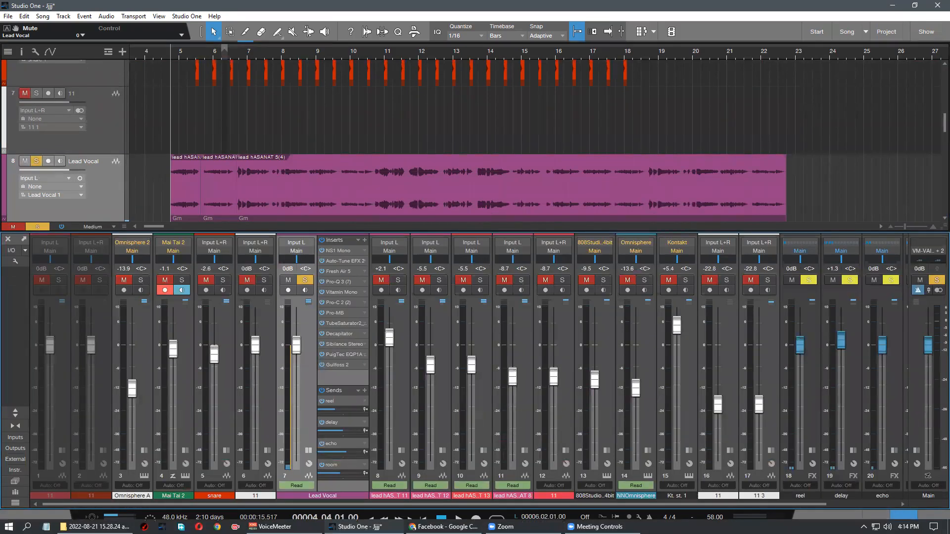
key(F3)
Step: Select all the clips on the Lead Vocal track in the arrangement
scroll(222, 316, down, 2)
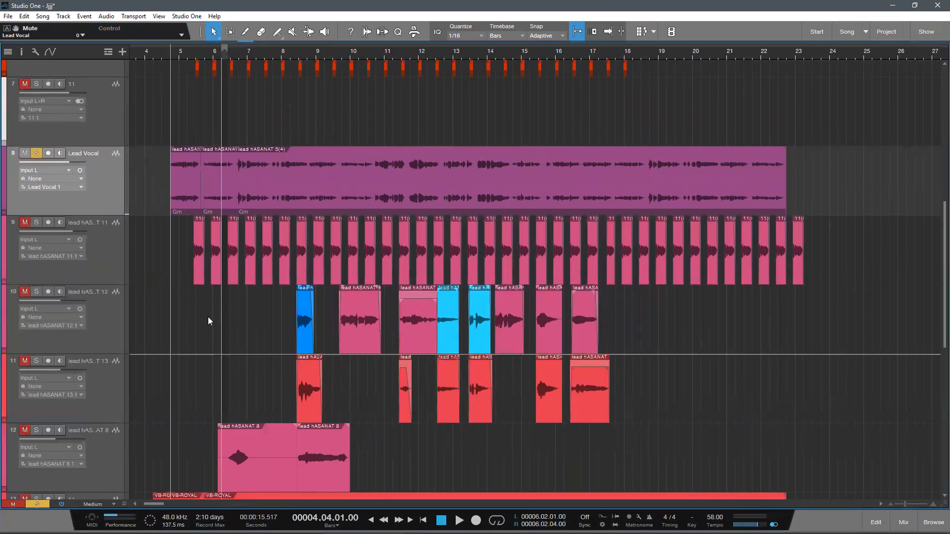
scroll(209, 318, up, 3)
key(Up)
scroll(256, 224, up, 2)
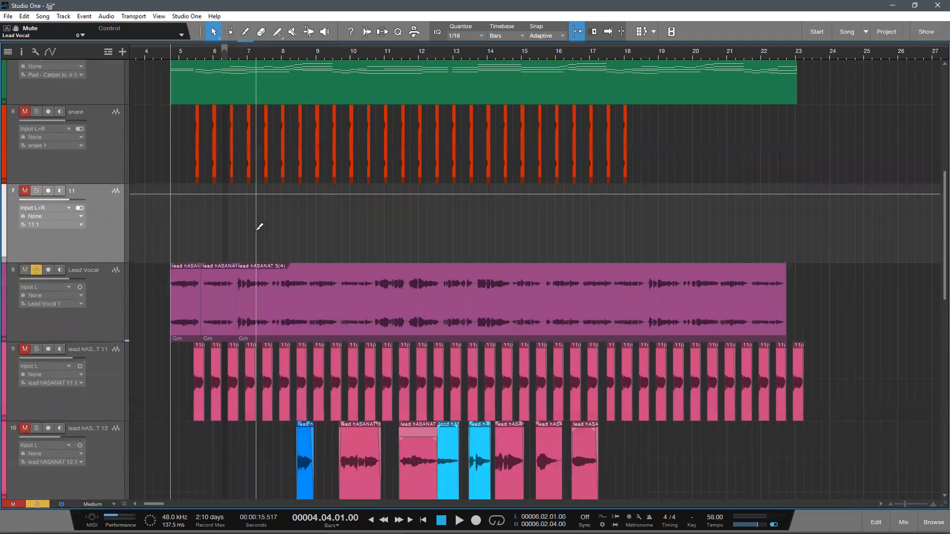
scroll(189, 57, up, 4)
scroll(196, 55, down, 3)
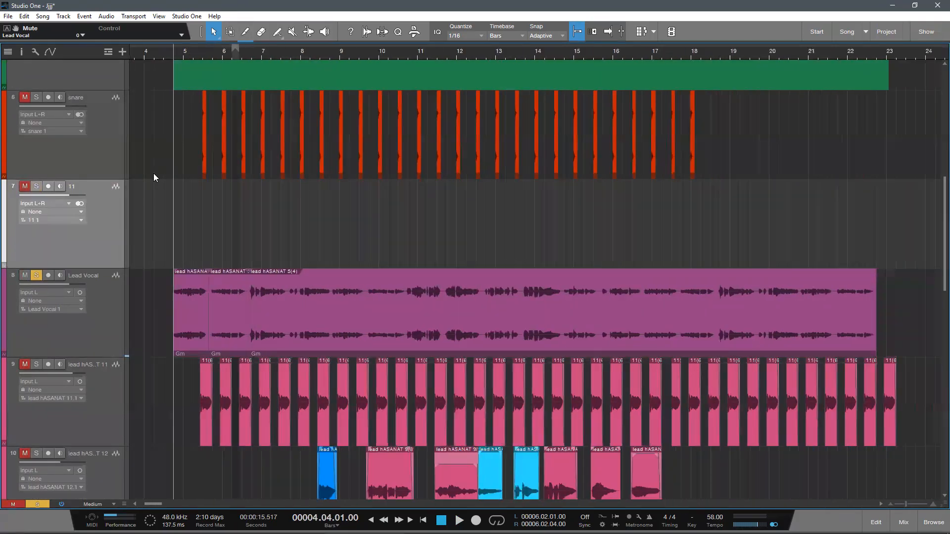
drag(929, 317, 164, 292)
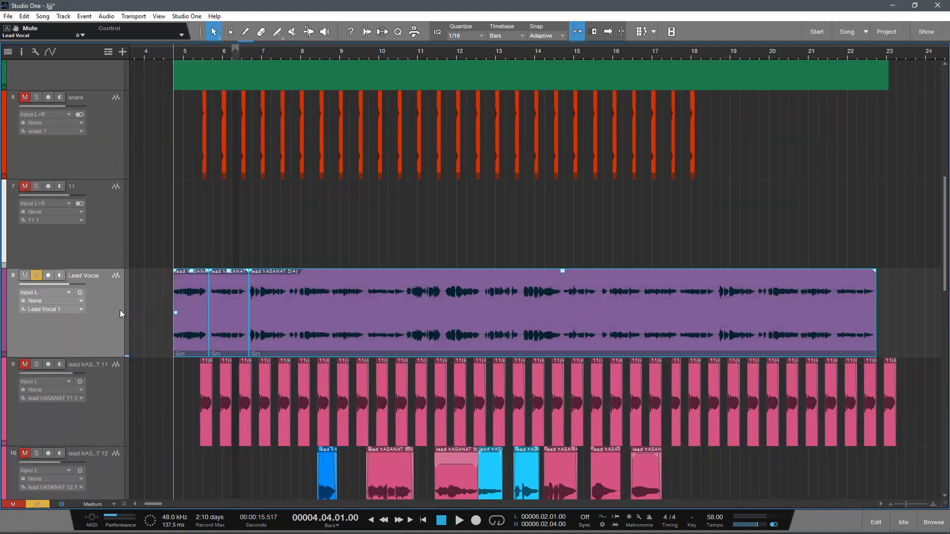
Step: Show the mixer and remove the Sibilance Stereo insert from the Lead Vocal channel
key(F3)
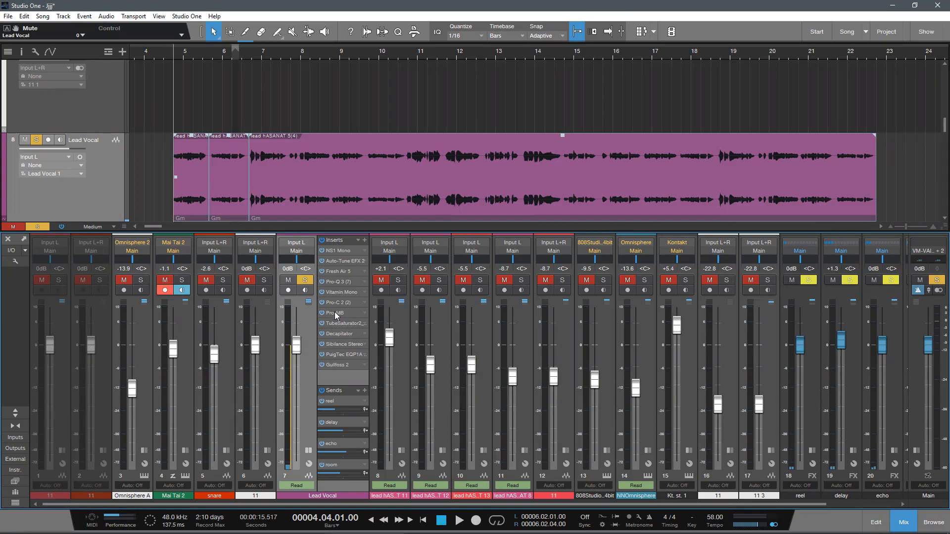
right_click(338, 346)
click(357, 454)
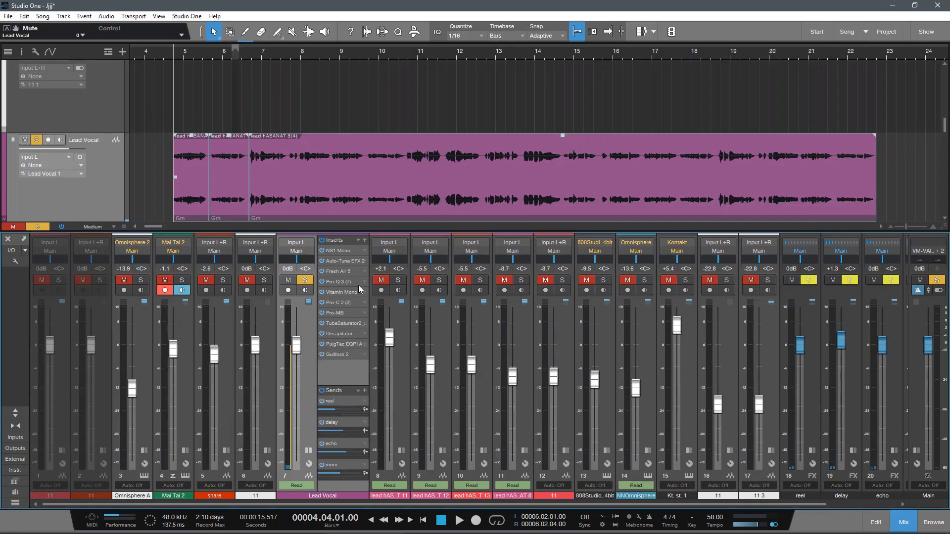
Step: Add a PuigTec EQP1A Mono insert to the Lead Vocal channel and place it directly after Decapitator
click(365, 241)
text(pu)
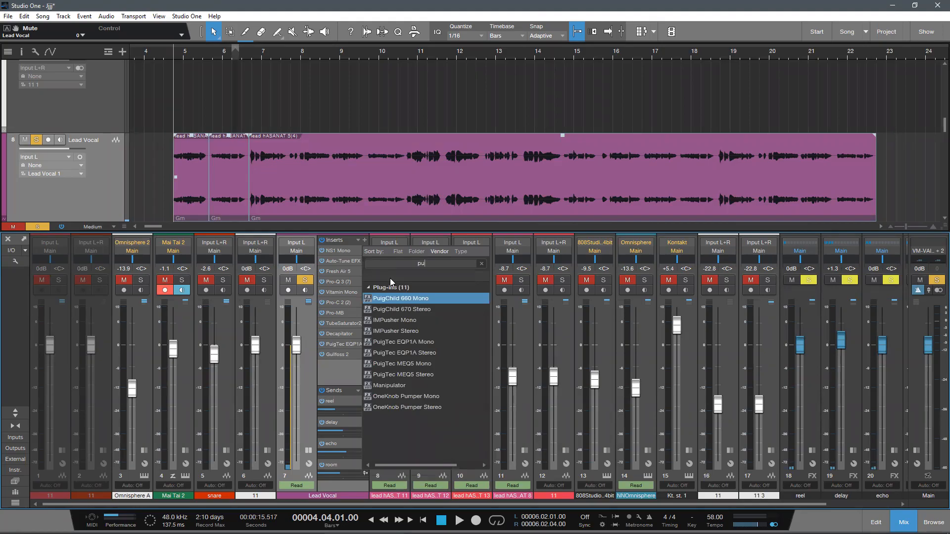
text(g)
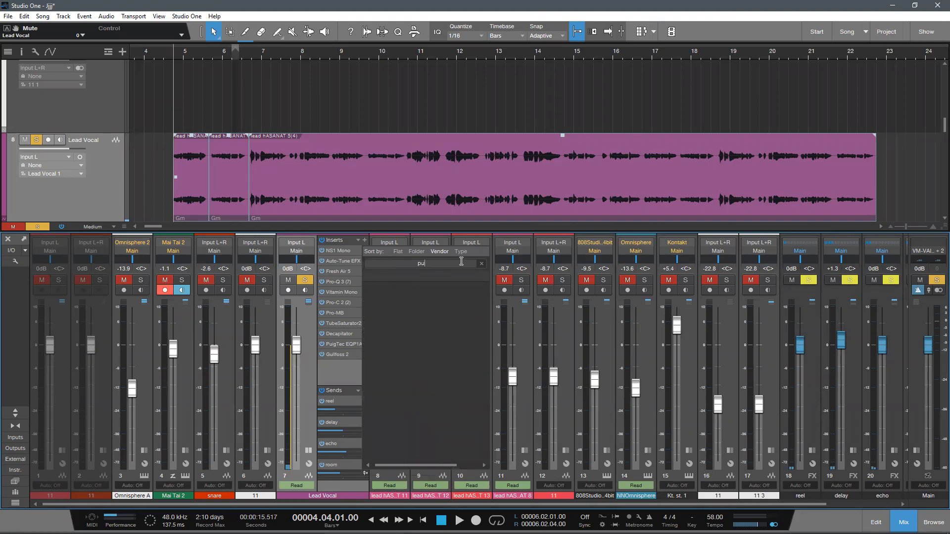
key(BackSpace)
text(uig)
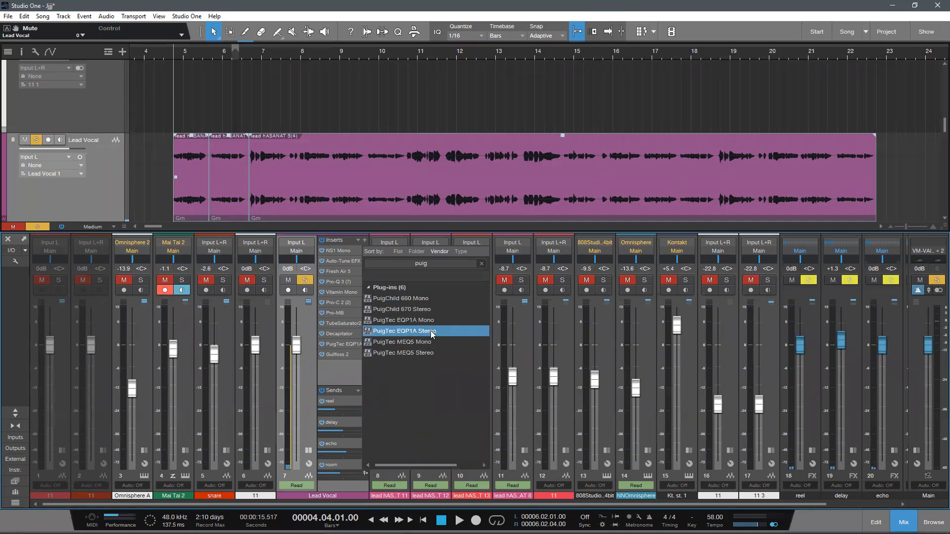
click(420, 320)
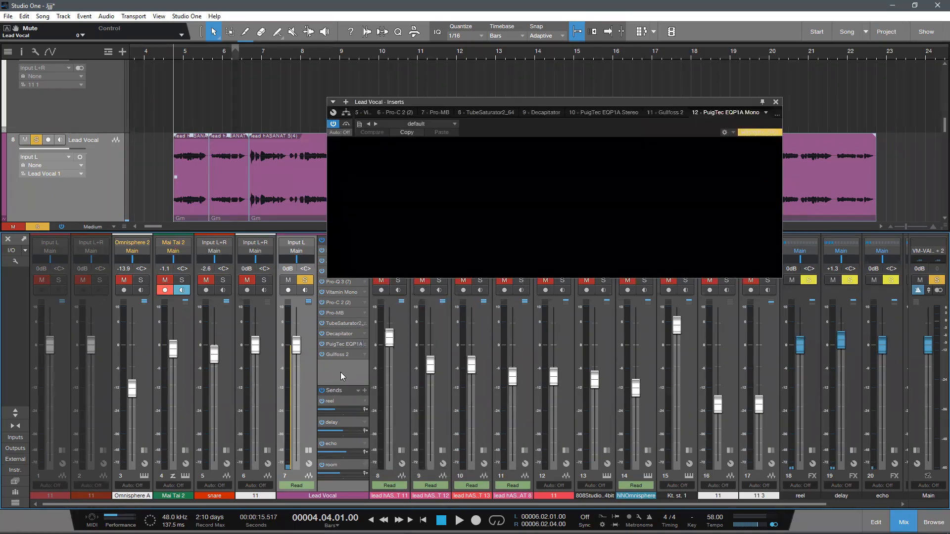
drag(342, 364, 337, 343)
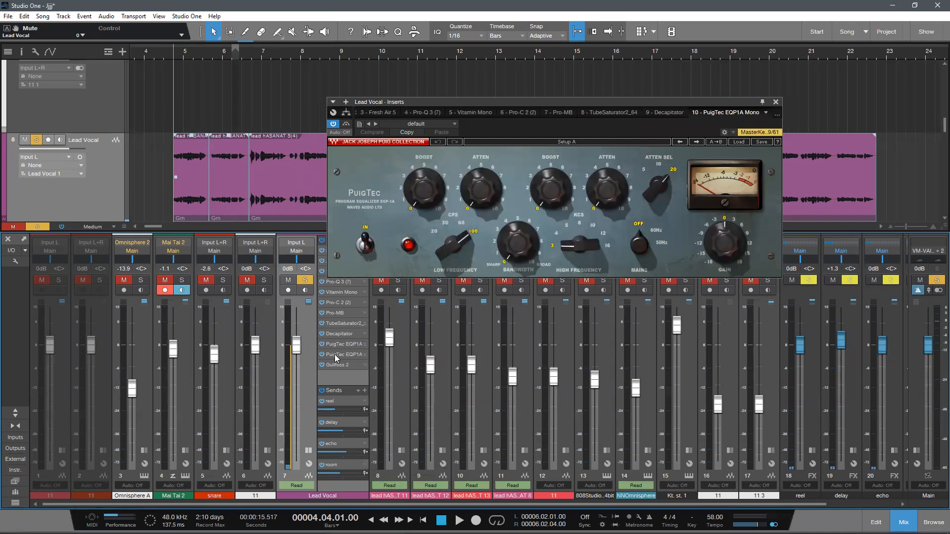
Step: Check the settings of the PuigTec EQP1A Stereo insert, and remove it from the Lead Vocal channel
click(343, 355)
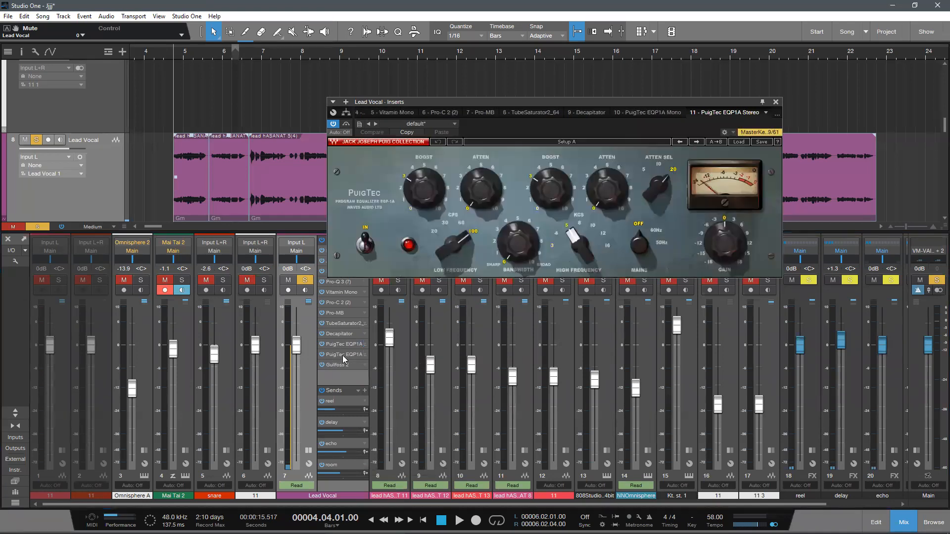
right_click(343, 355)
click(341, 461)
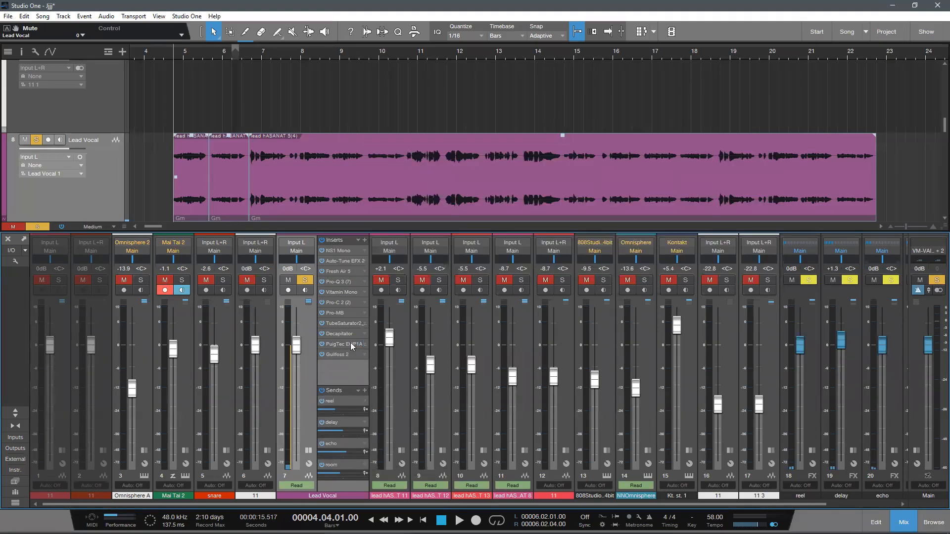
Step: Raise both boosts on the PuigTec EQP1A Mono and set its high frequency to 5, closing the plug-in and mixer
click(343, 345)
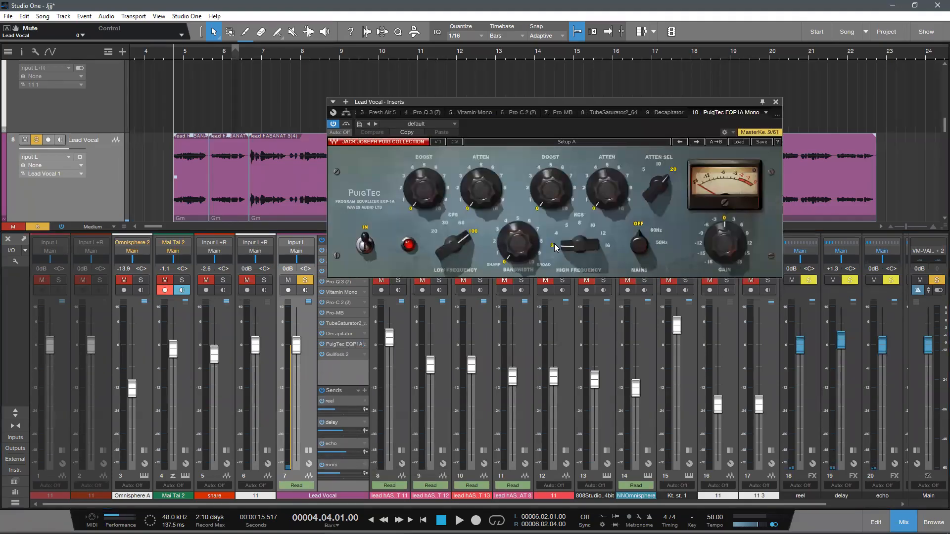
drag(556, 248, 556, 238)
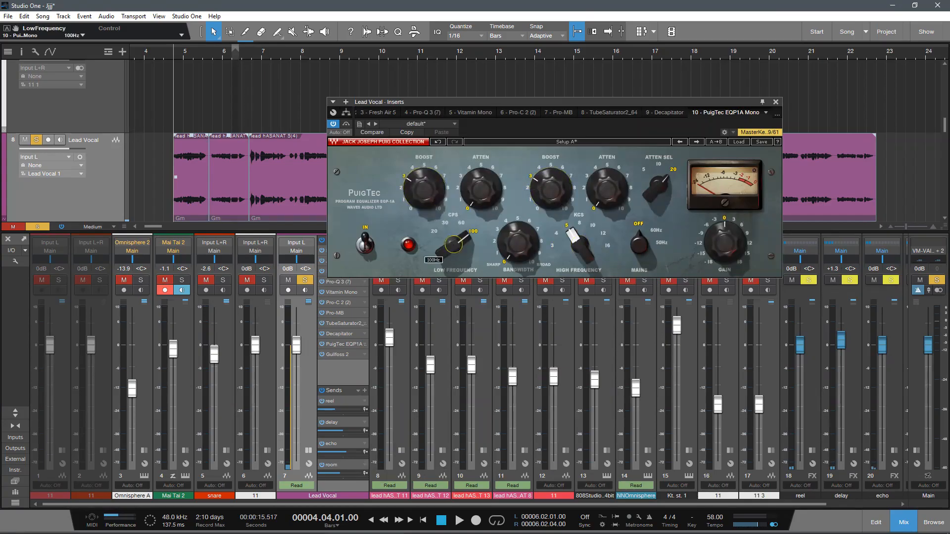
click(776, 102)
key(F3)
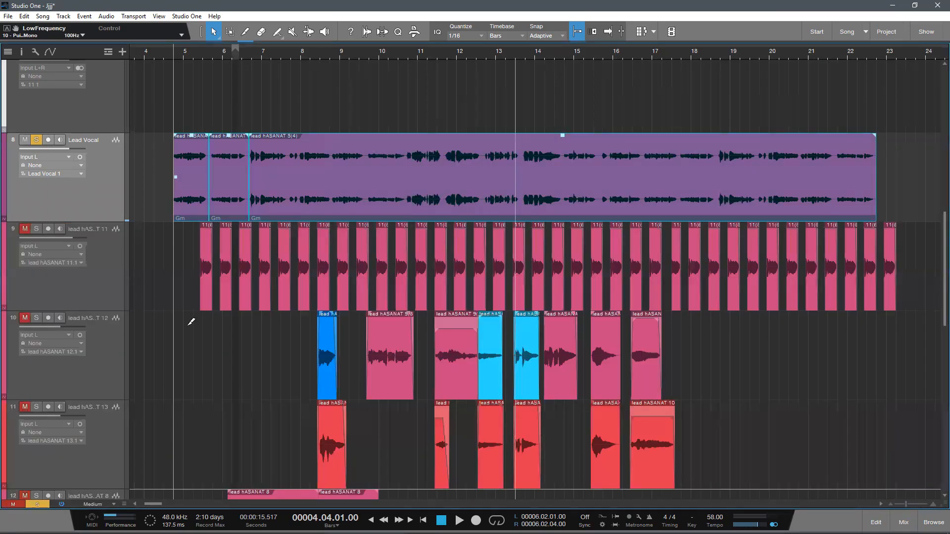
Step: Play the song from the start of the vocal, turn off the Lead Vocal's solo and stop playback in bar 5
key(space)
mouse_move(197, 50)
mouse_down()
mouse_move(199, 33)
mouse_move(190, 55)
mouse_up()
scroll(225, 107, down, 1)
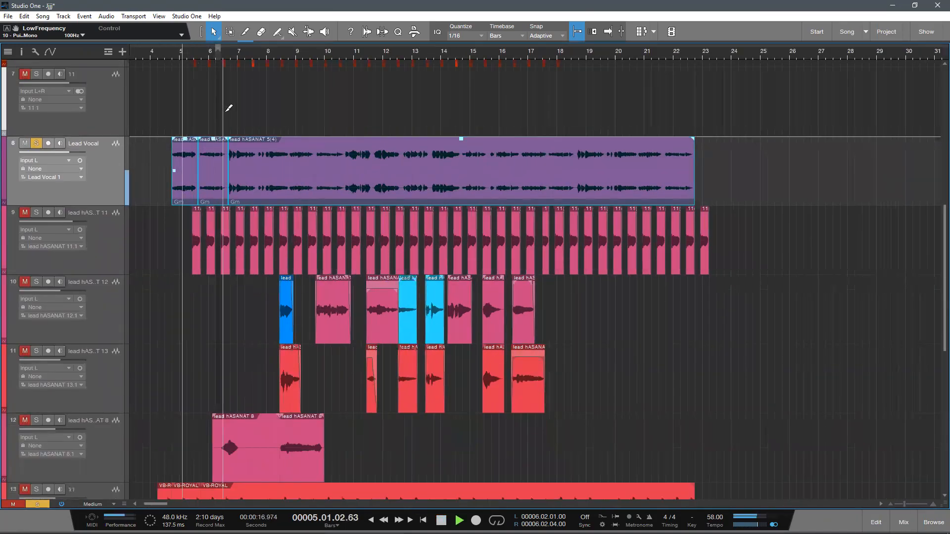
scroll(266, 142, down, 1)
click(37, 149)
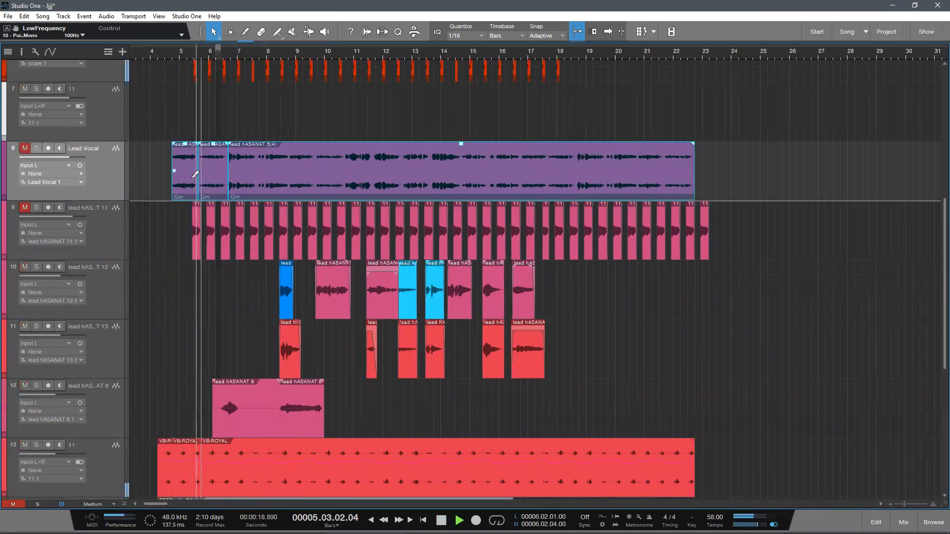
scroll(254, 197, down, 1)
key(space)
scroll(245, 196, down, 2)
scroll(244, 199, down, 2)
scroll(242, 204, up, 4)
scroll(242, 207, up, 1)
Step: Turn off snapping and bounce all the Lead Vocal clips into a single clip
click(168, 63)
drag(171, 55, 167, 53)
scroll(688, 284, up, 2)
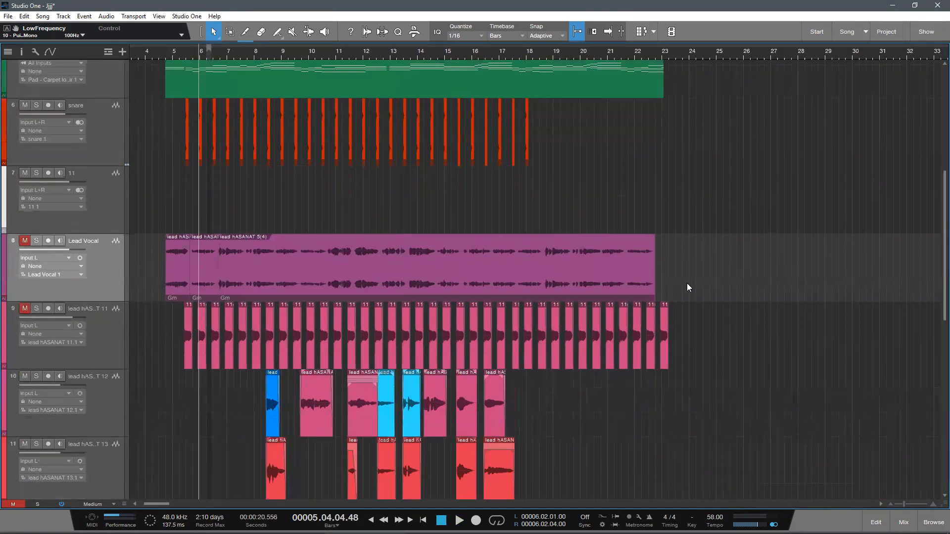
drag(678, 269, 261, 267)
scroll(129, 183, up, 1)
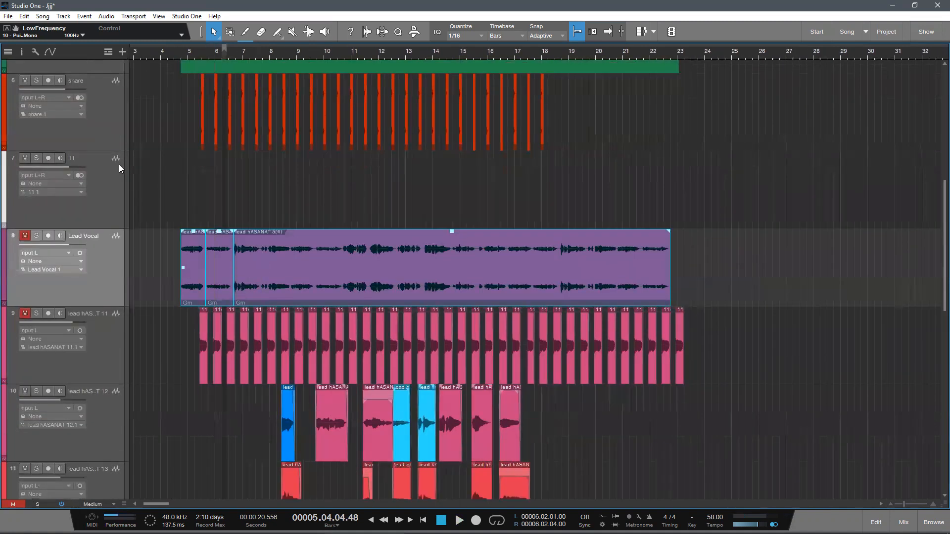
scroll(138, 178, down, 2)
scroll(143, 170, up, 3)
right_click(110, 140)
click(591, 281)
drag(807, 302, 712, 321)
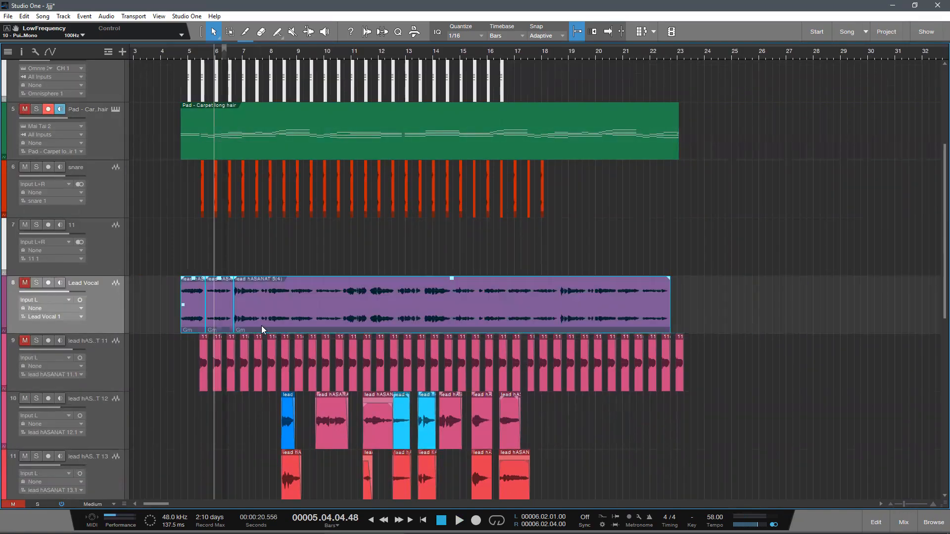
click(575, 32)
key(ctrl+b)
Step: Unmute the Lead Vocal track
key(shift+e)
click(23, 279)
key(shift+e)
Step: Split the Lead Vocal clip after its first phrase in bar 5 and open the first segment in Melodyne
mouse_move(235, 54)
mouse_down()
mouse_move(218, 36)
mouse_move(216, 67)
mouse_move(232, 41)
mouse_up()
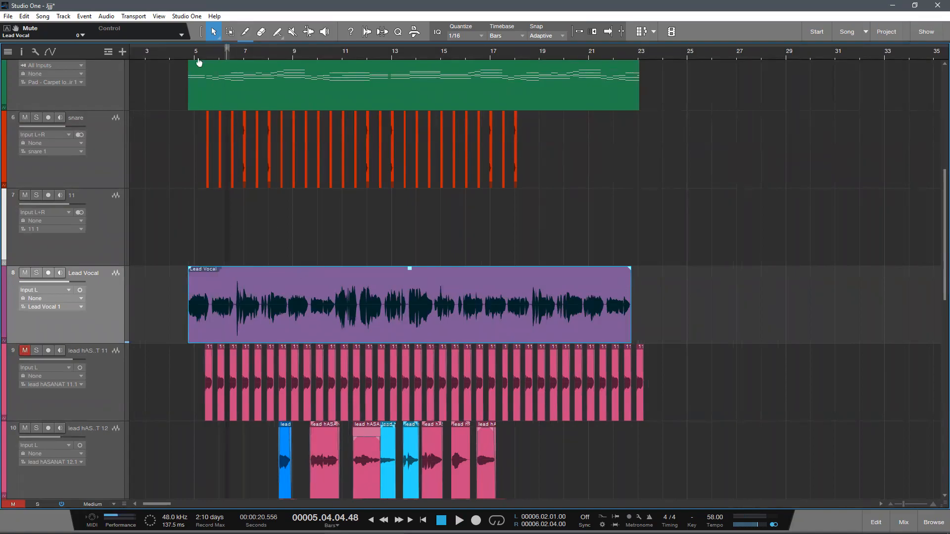
drag(199, 56, 200, 72)
ctrl+click(226, 305)
click(203, 312)
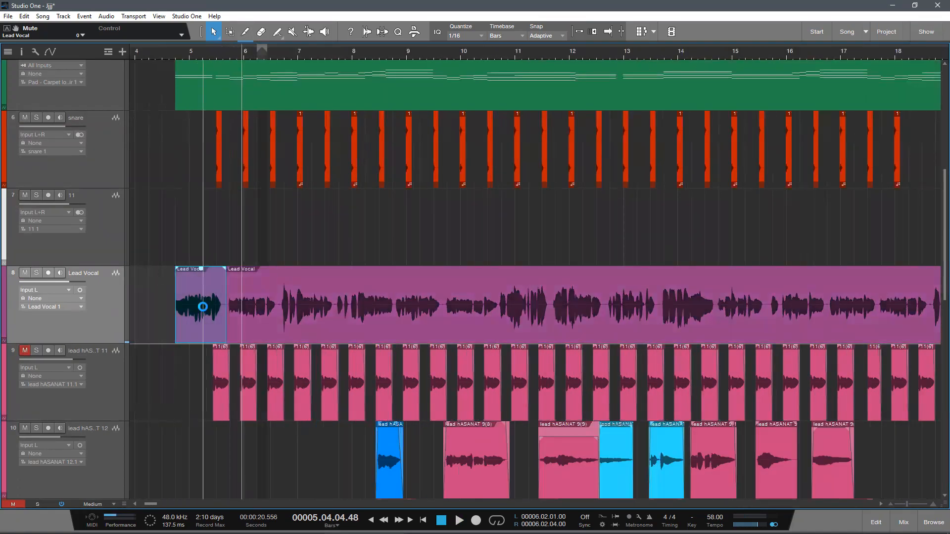
key(ctrl+m)
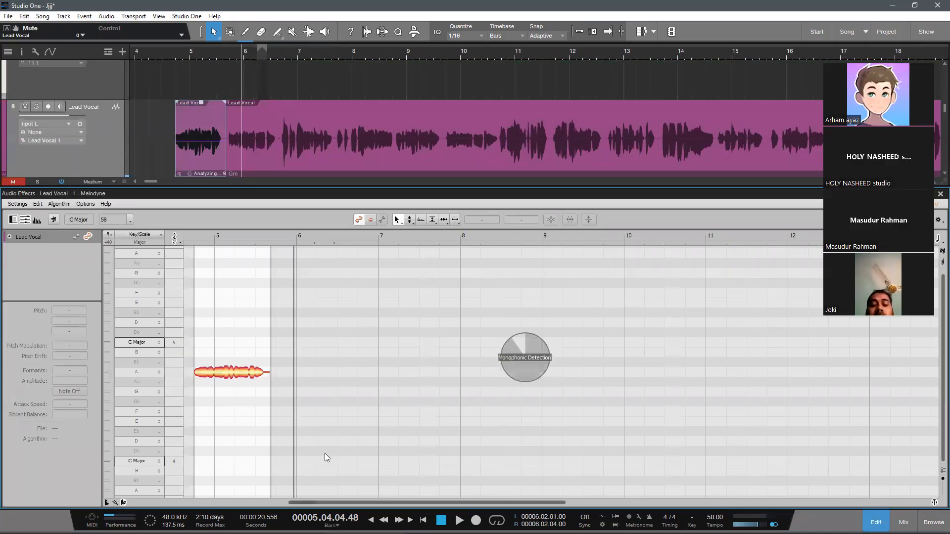
Step: Lower the short G 3 note in the second half of bar 5 to a pitch deviation of 0 ct
scroll(231, 387, up, 1)
scroll(199, 399, up, 1)
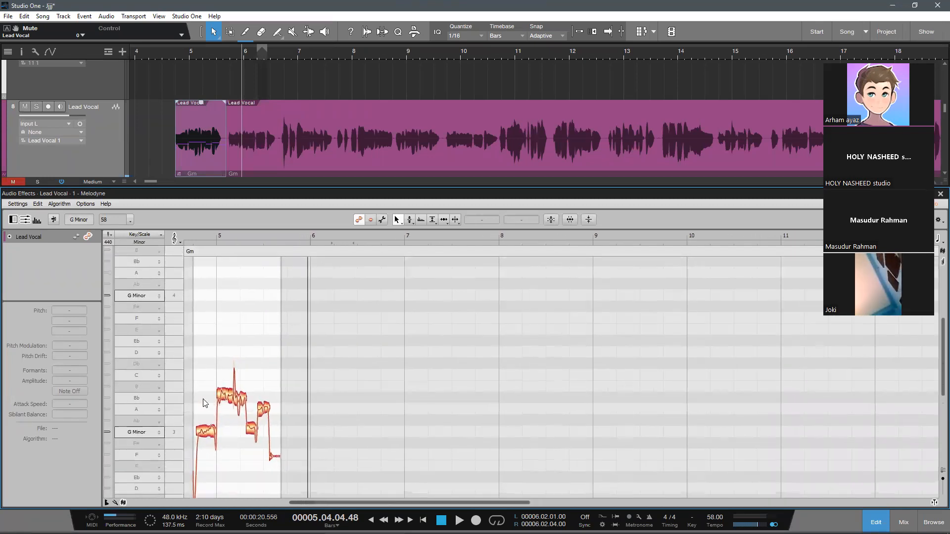
scroll(204, 402, up, 1)
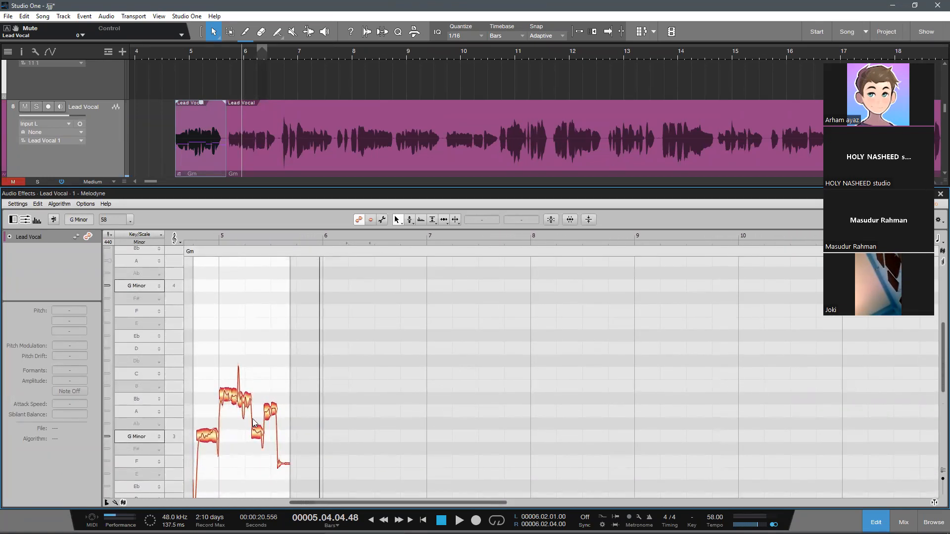
scroll(226, 436, up, 2)
click(270, 442)
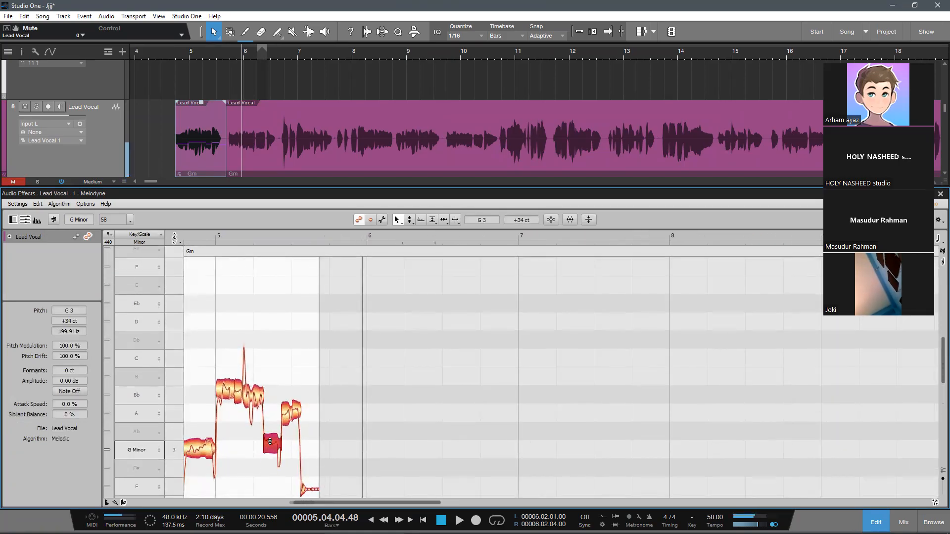
mouse_move(271, 442)
mouse_down()
mouse_move(272, 430)
mouse_move(272, 455)
mouse_up()
scroll(316, 439, down, 1)
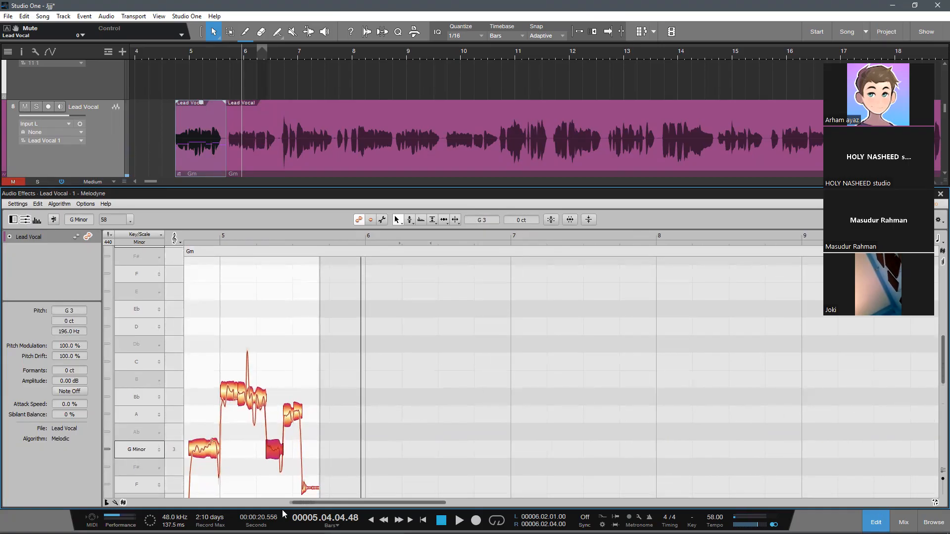
Step: Move the playhead to the start of the vocal and raise the short note in bar 5 slightly above G
drag(179, 53, 203, 67)
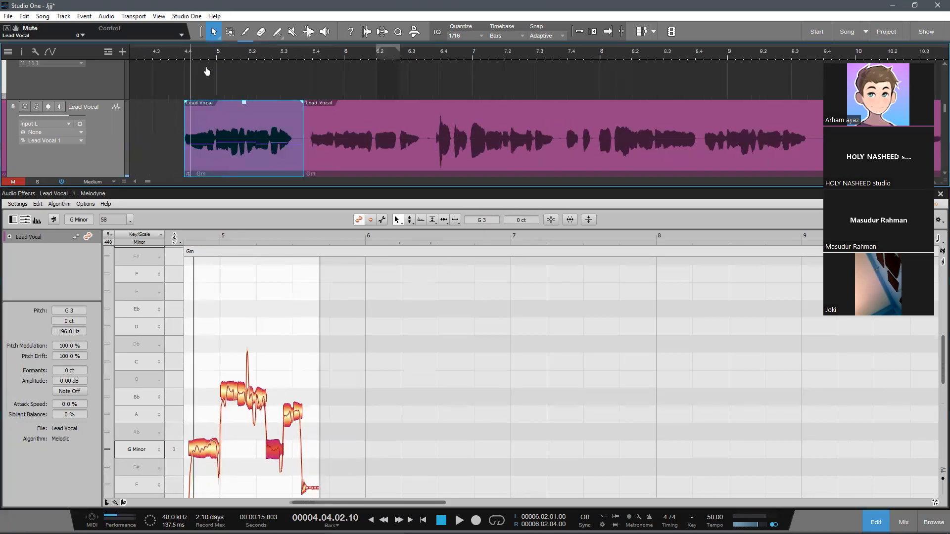
click(280, 465)
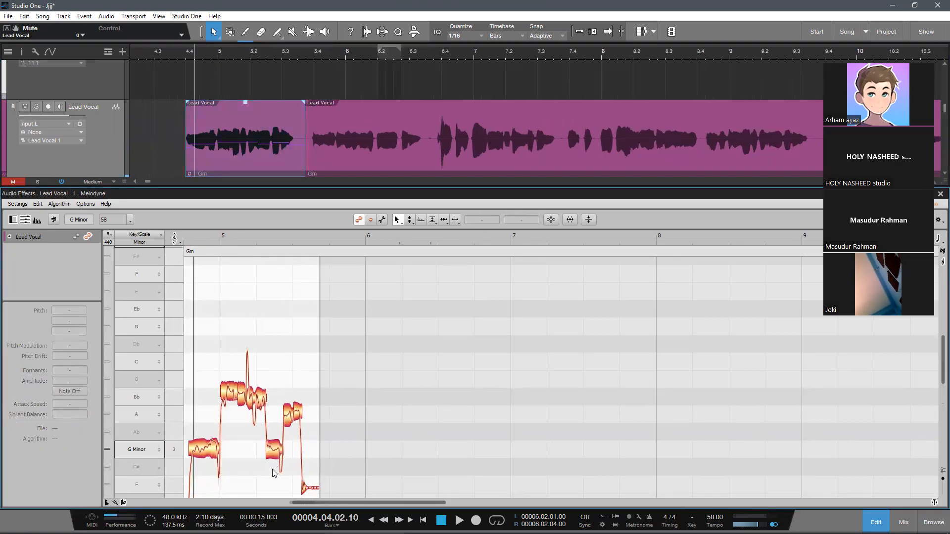
drag(275, 451, 274, 443)
click(272, 470)
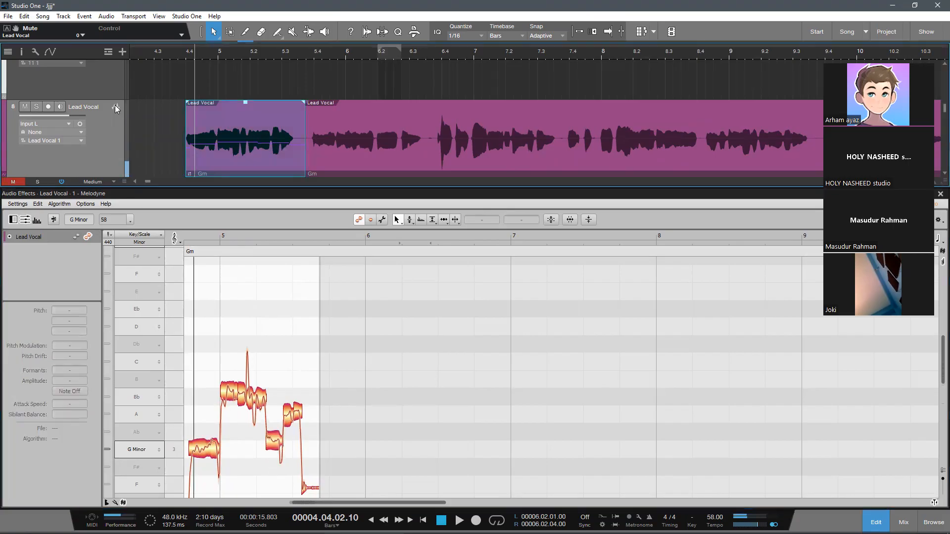
Step: View the Auto-Tune EFX+ insert on the Lead Vocal's mixer channel, and close the plug-in and the mixer
key(F3)
click(341, 262)
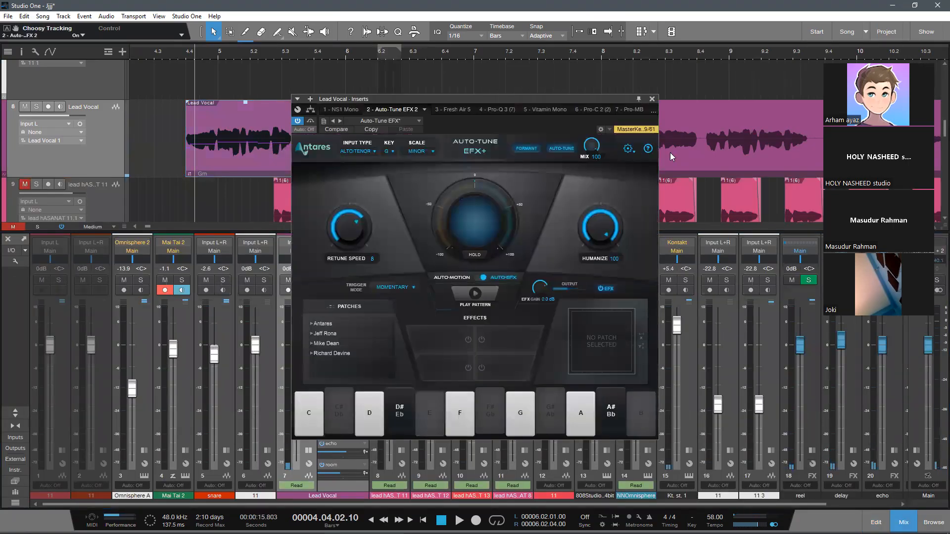
click(652, 99)
key(F3)
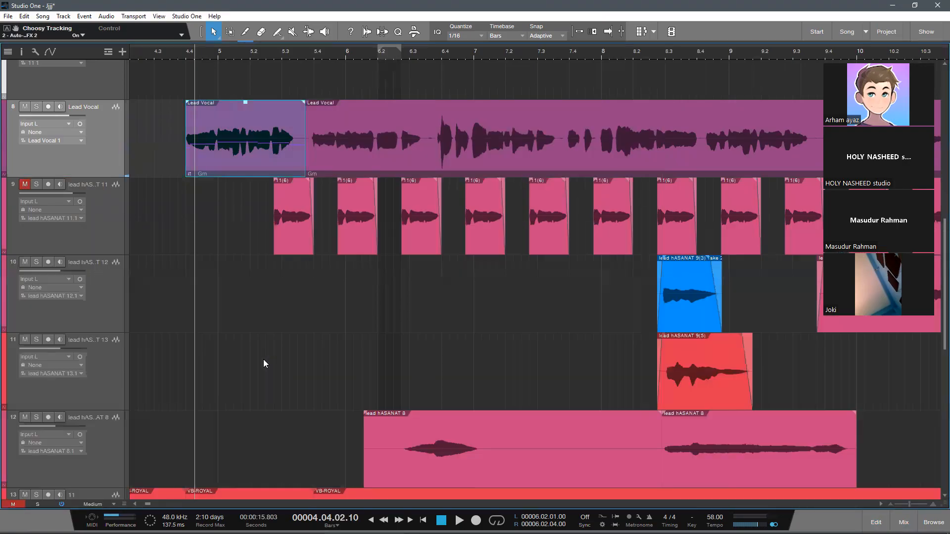
Step: Select both Lead Vocal segments on track 8 and merge them into one continuous clip
drag(315, 48, 272, 48)
scroll(271, 51, down, 6)
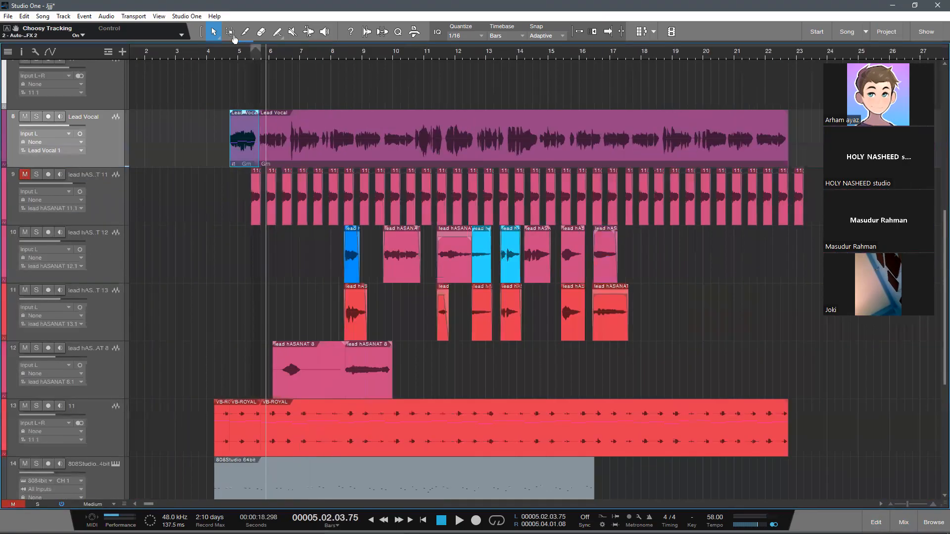
scroll(263, 234, down, 1)
scroll(337, 211, up, 1)
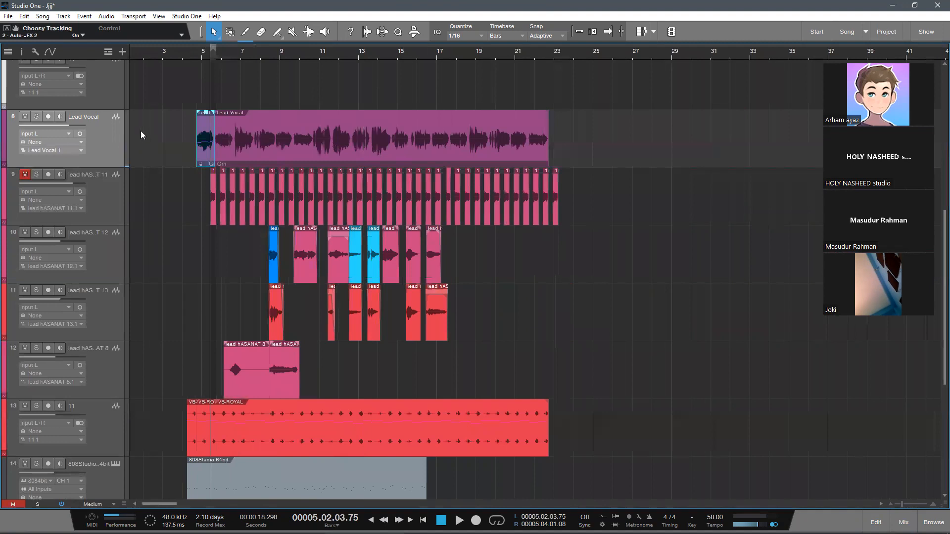
click(256, 149)
scroll(541, 221, down, 2)
scroll(354, 107, up, 1)
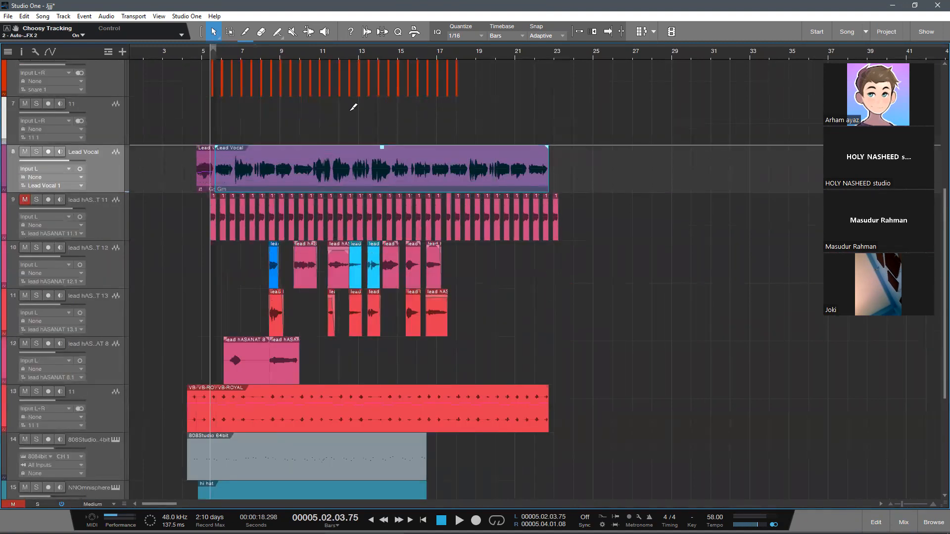
scroll(353, 107, up, 2)
scroll(393, 133, down, 2)
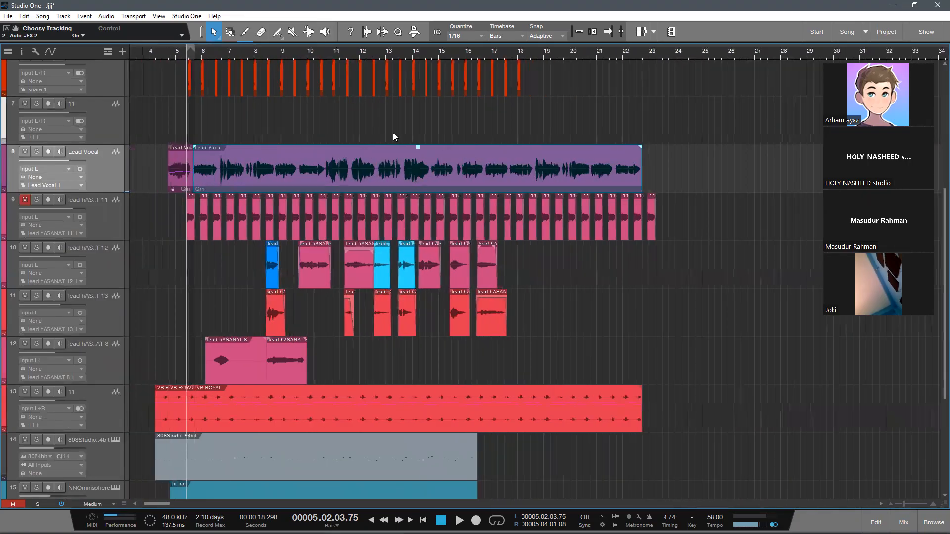
click(712, 191)
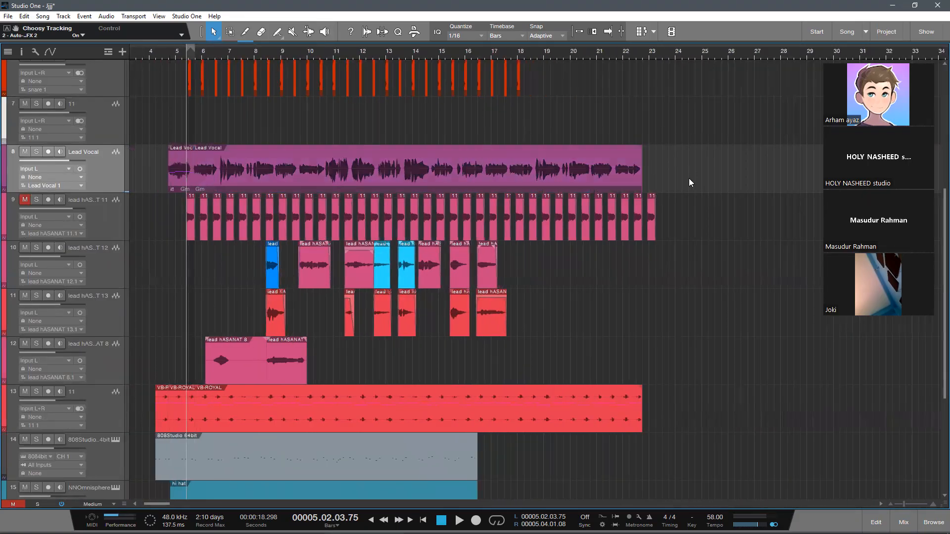
drag(666, 175, 134, 178)
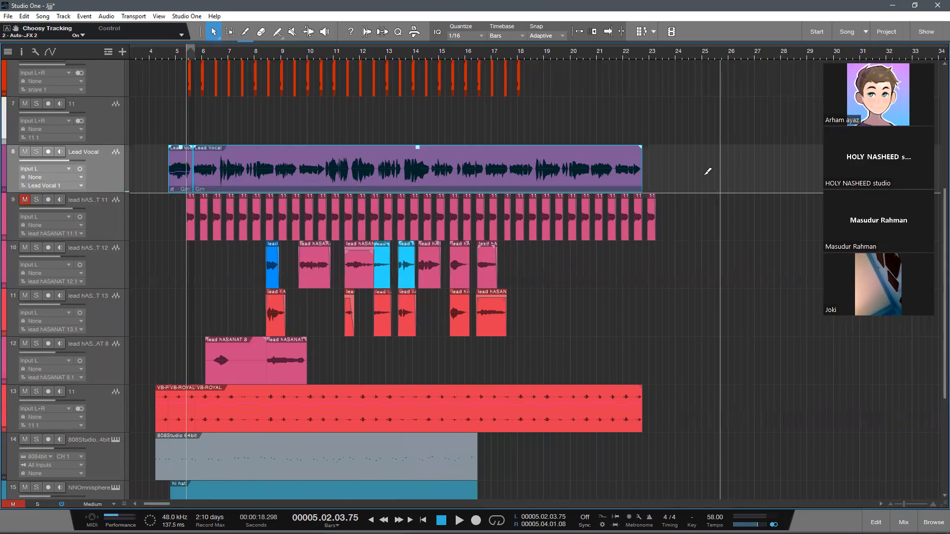
key(g)
Step: Transform the Lead Vocal track to rendered audio with Preserve Realtime State and Auto Tail enabled, at a 30 sec maximum length
right_click(115, 163)
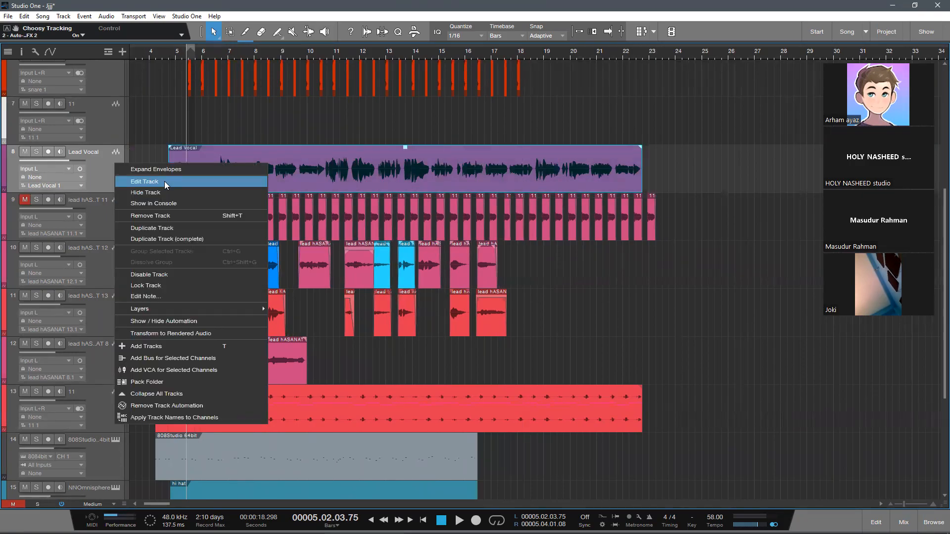
click(172, 334)
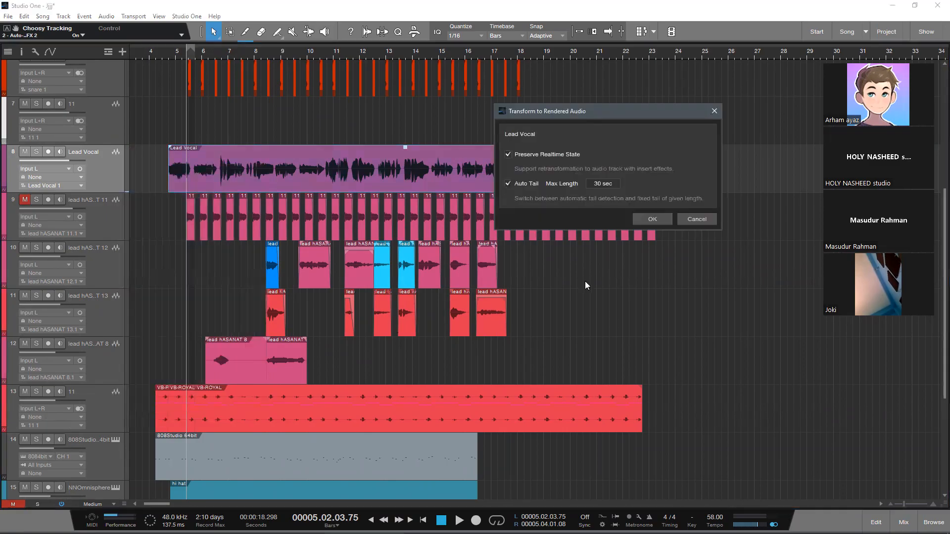
click(657, 219)
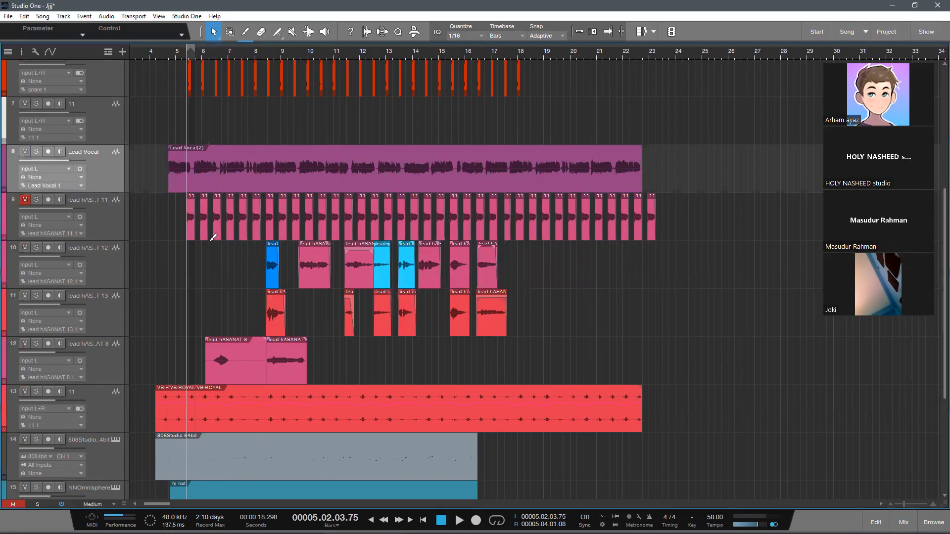
Step: Inspect the rendered Lead Vocal waveform and the inserts and sends on its mixer channel
scroll(242, 246, up, 3)
scroll(275, 89, up, 2)
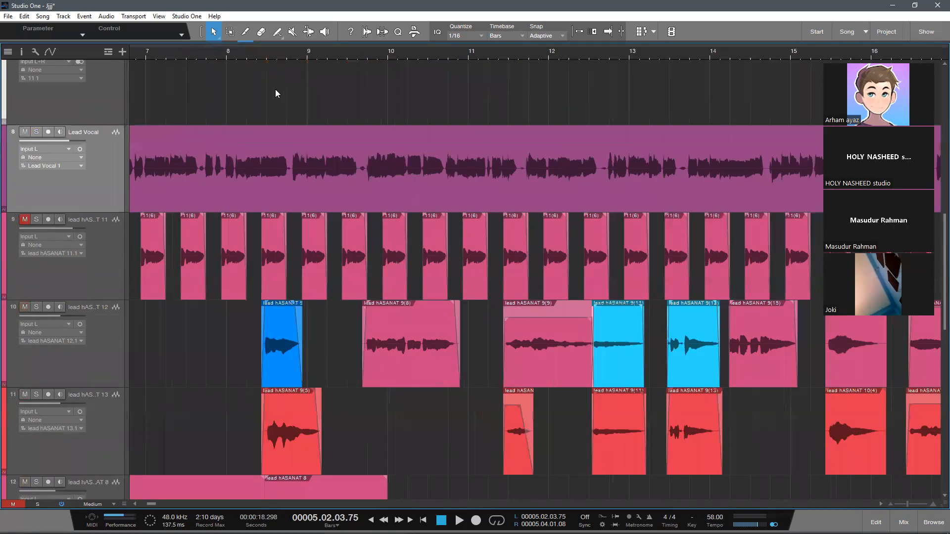
scroll(275, 89, down, 4)
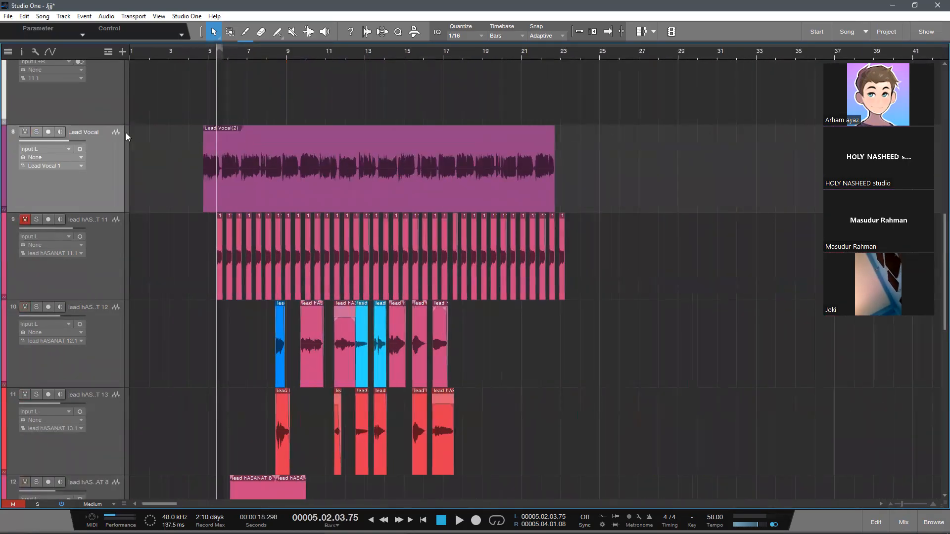
key(F3)
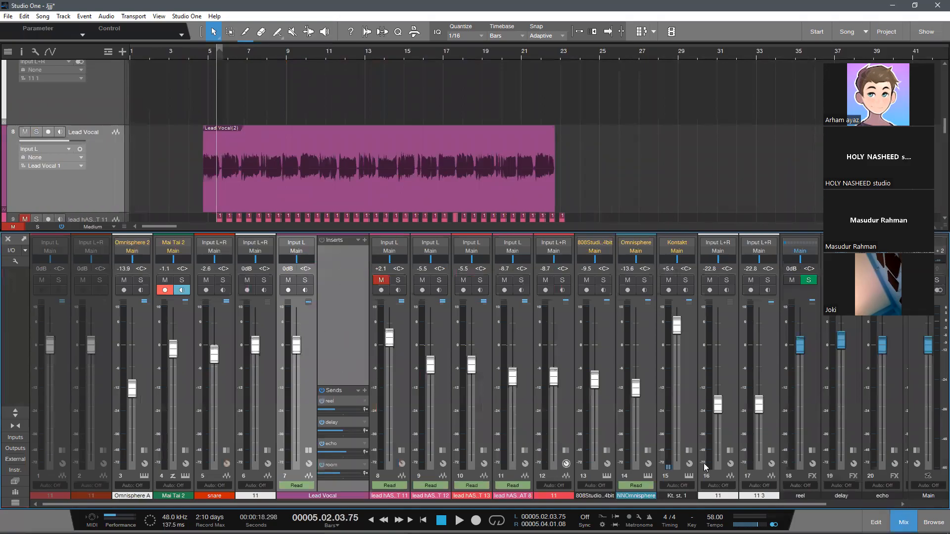
key(F3)
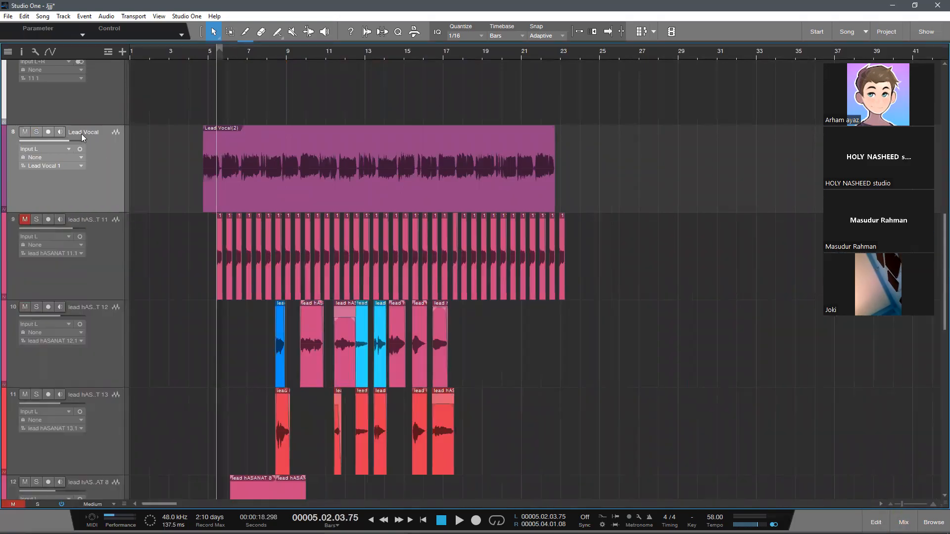
Step: Solo the Lead Vocal track, play it briefly and turn the solo off
click(36, 132)
key(space)
scroll(227, 66, up, 2)
key(space)
click(34, 133)
Step: Play the song from bar 5 to about bar 9 to hear the rendered Lead Vocal with the other tracks
scroll(307, 186, down, 1)
key(space)
scroll(539, 252, down, 1)
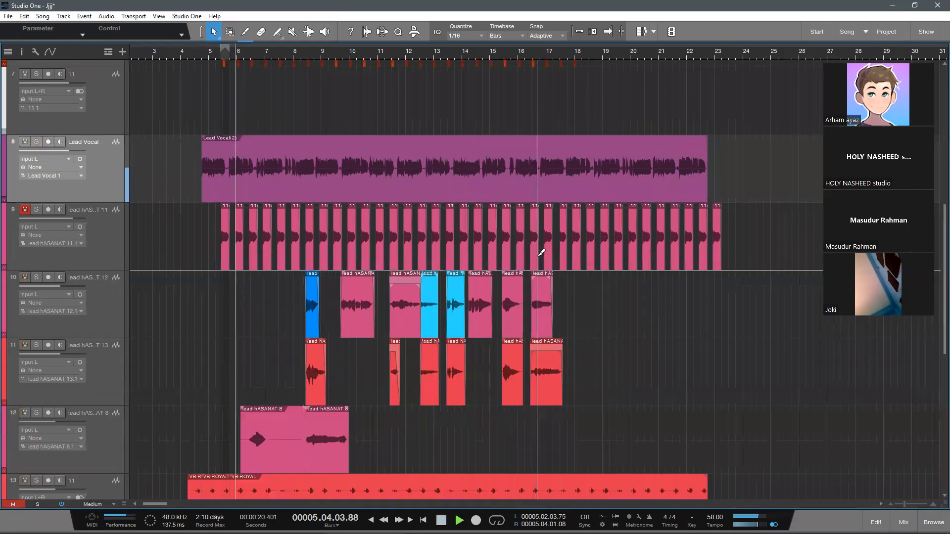
scroll(541, 253, up, 1)
scroll(740, 271, up, 2)
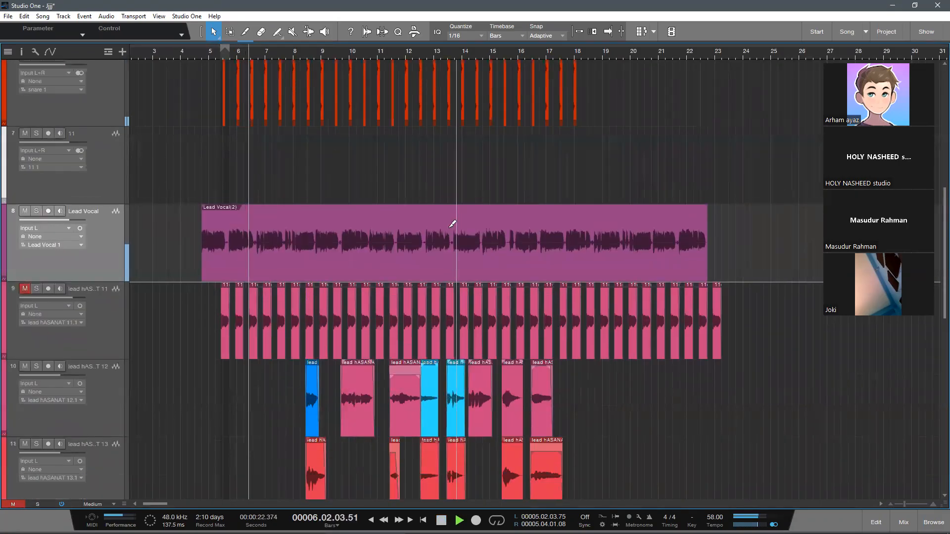
scroll(339, 248, up, 1)
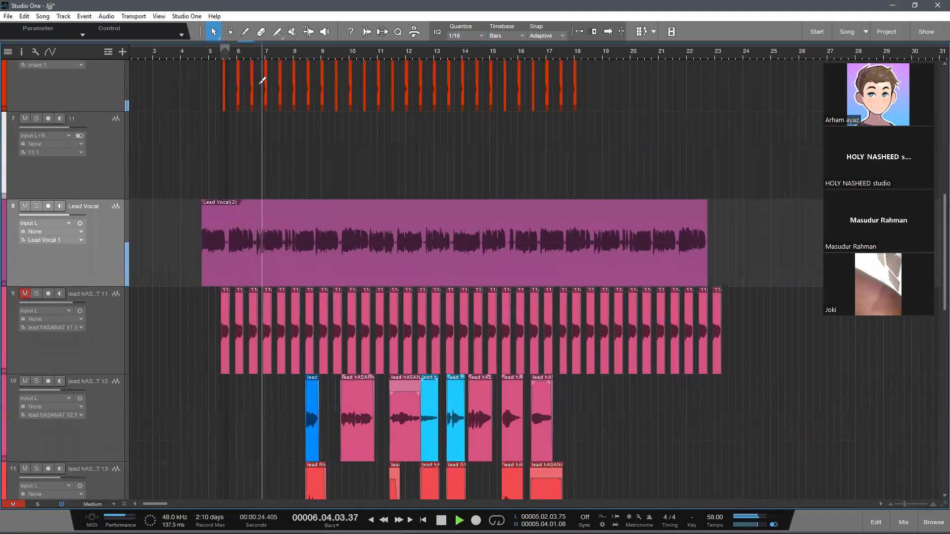
scroll(262, 80, down, 1)
scroll(263, 80, up, 3)
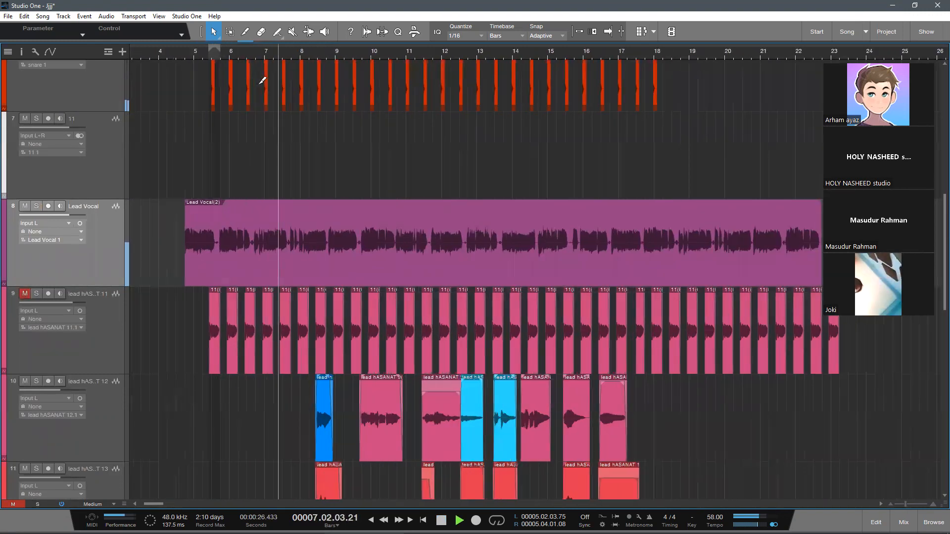
scroll(262, 80, down, 2)
scroll(262, 80, up, 1)
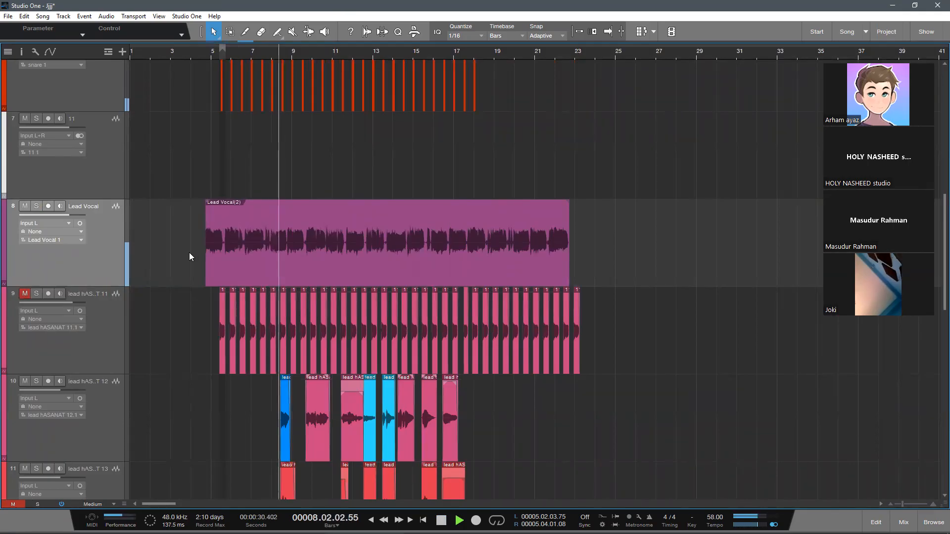
scroll(416, 310, up, 1)
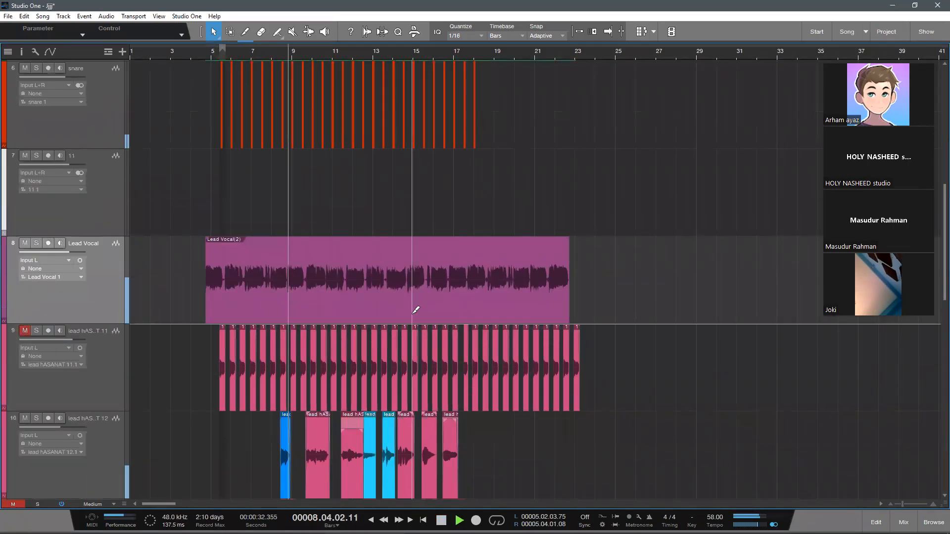
key(space)
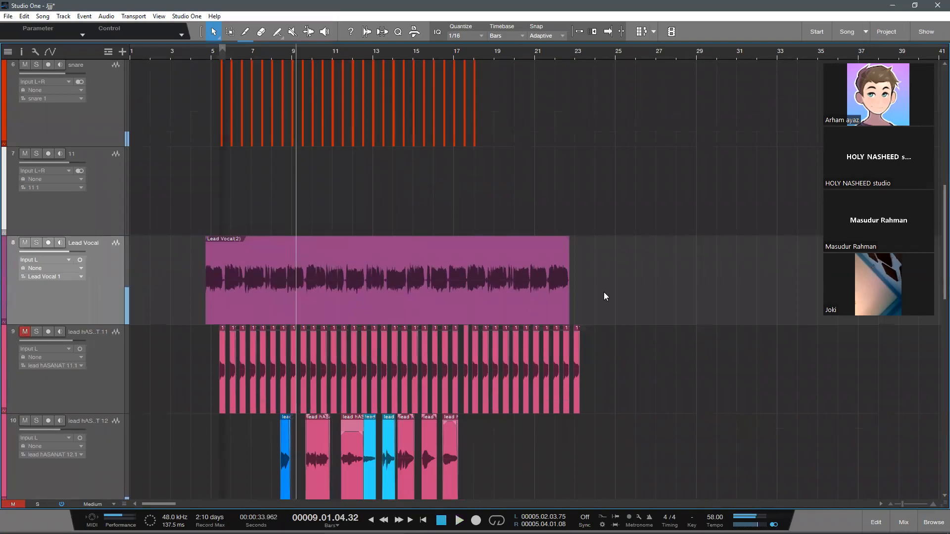
Step: Copy the rendered Lead Vocal clip onto the empty track 7, solo that track and place the playhead at the clip's start
click(289, 285)
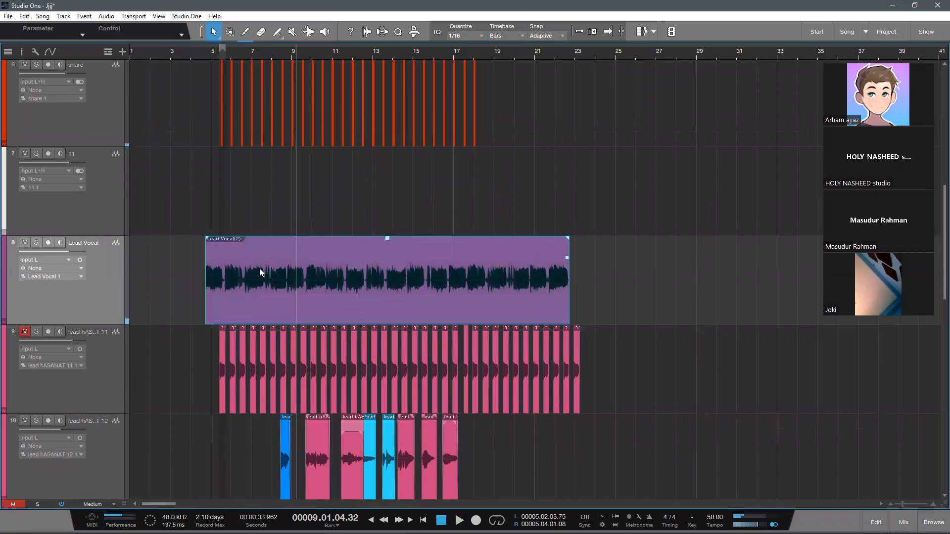
drag(256, 271, 263, 218)
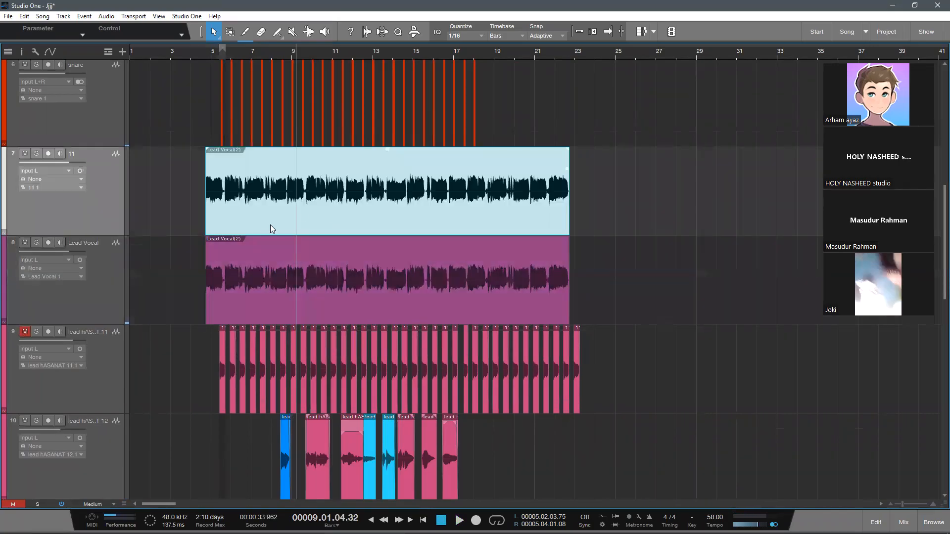
click(36, 155)
click(204, 53)
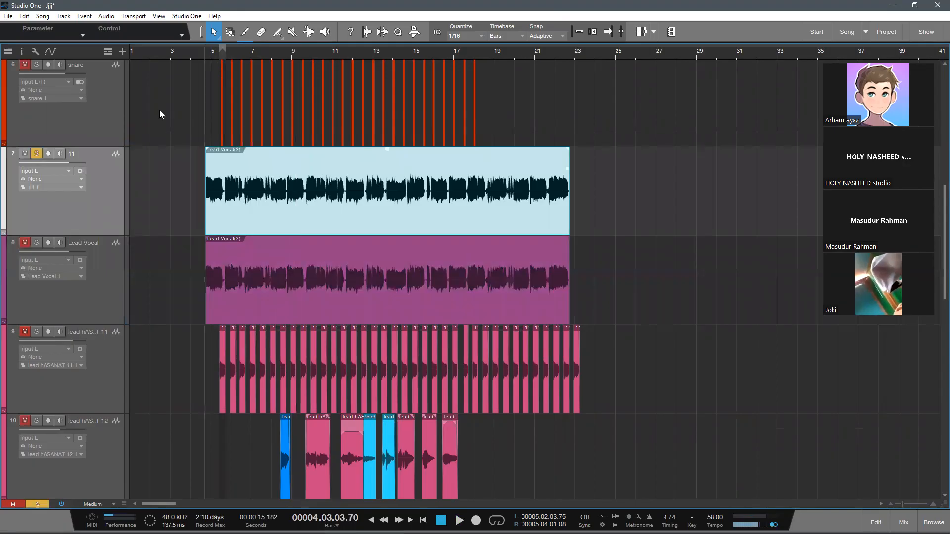
Step: Play the soloed vocal copy on track 7 from its start and inspect the track's mixer inserts and sends
key(F3)
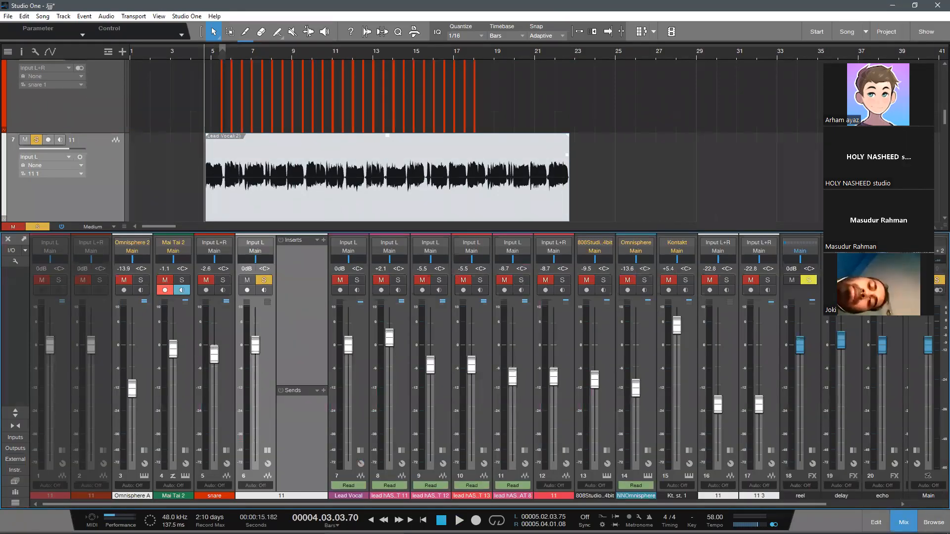
key(F3)
key(space)
drag(197, 53, 161, 60)
key(space)
key(F3)
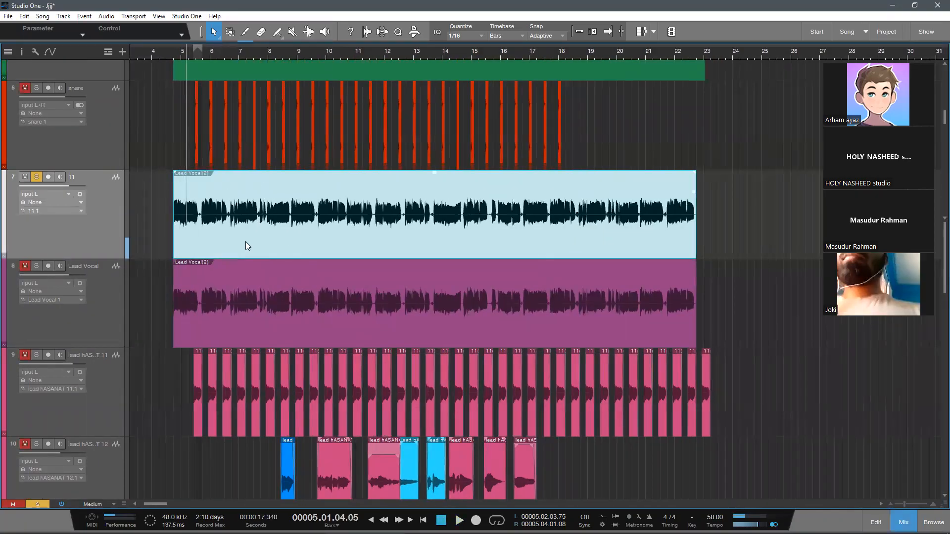
drag(188, 56, 210, 191)
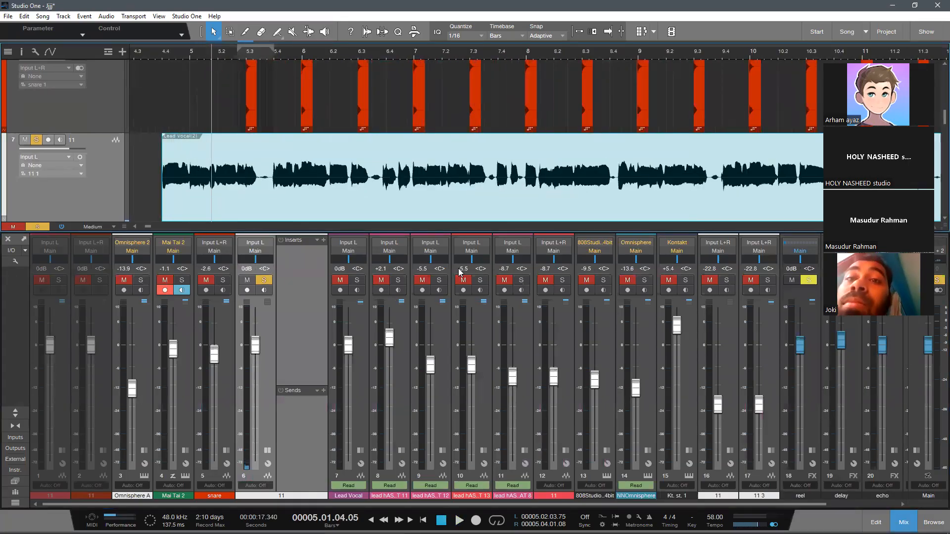
key(F3)
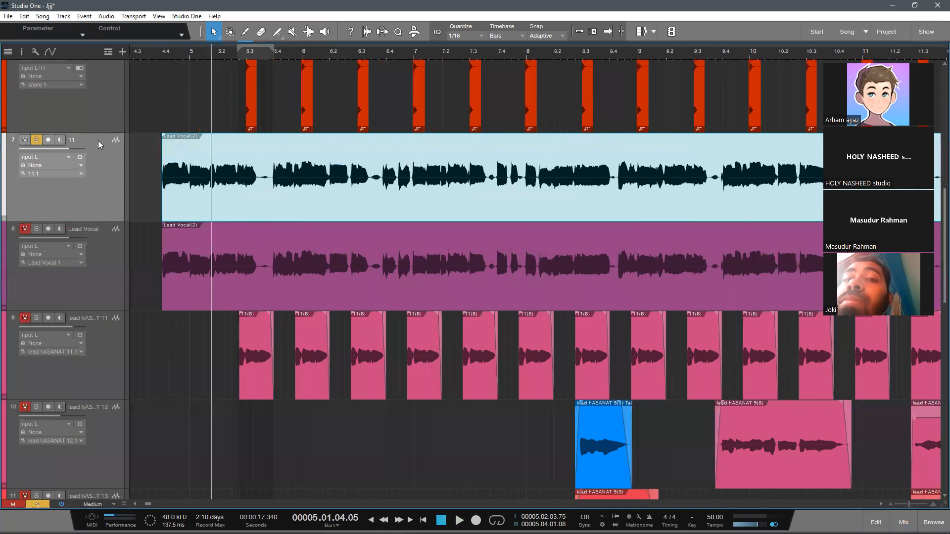
key(F3)
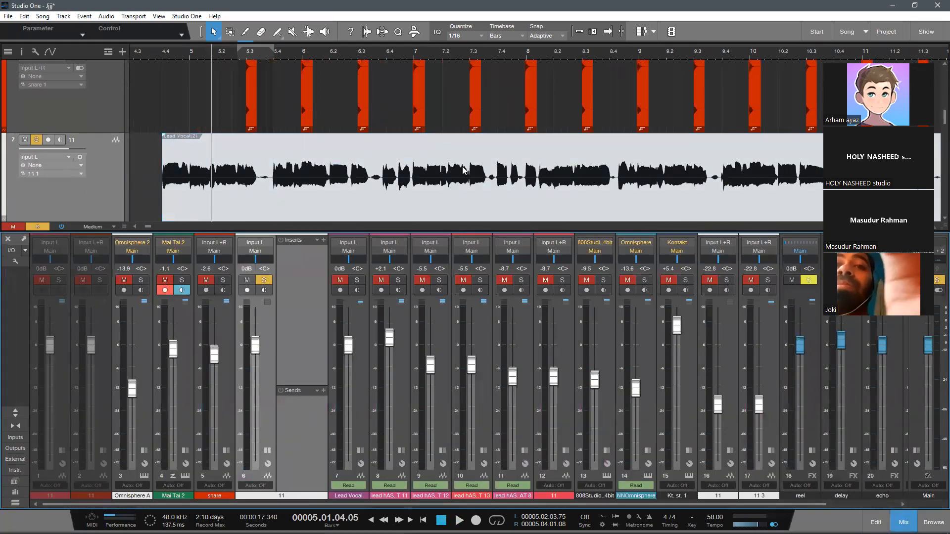
key(F3)
drag(302, 53, 290, 28)
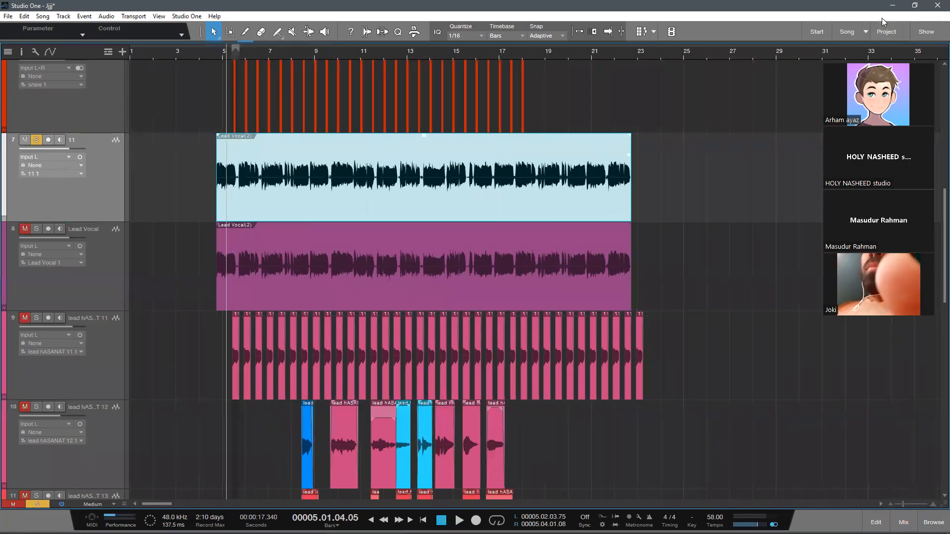
click(893, 6)
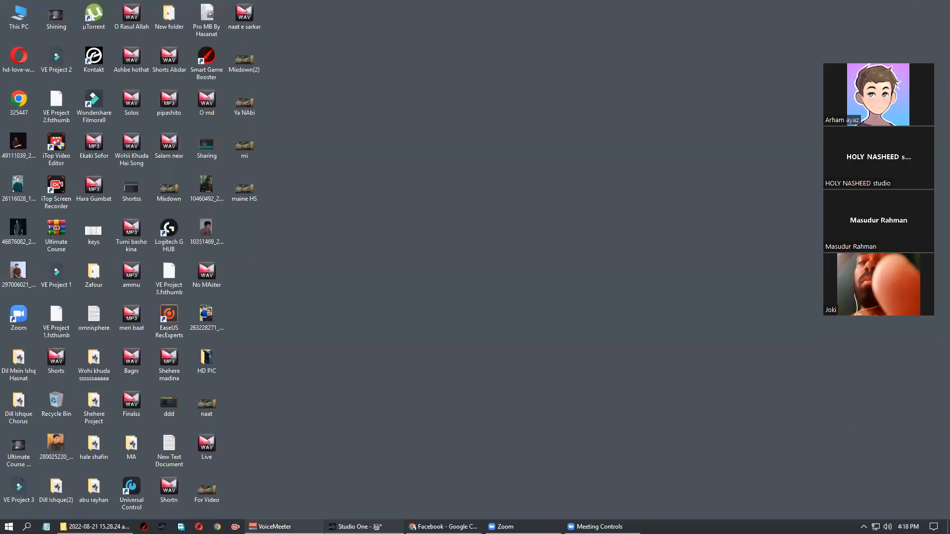
click(359, 526)
click(678, 299)
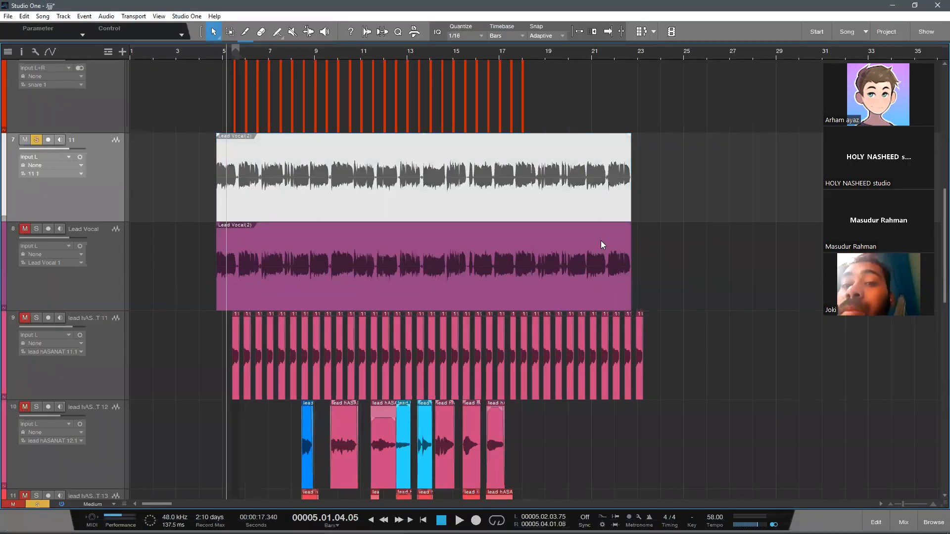
Step: Open the copied Lead Vocal clip on track 7 in Melodyne
scroll(467, 307, up, 3)
click(395, 288)
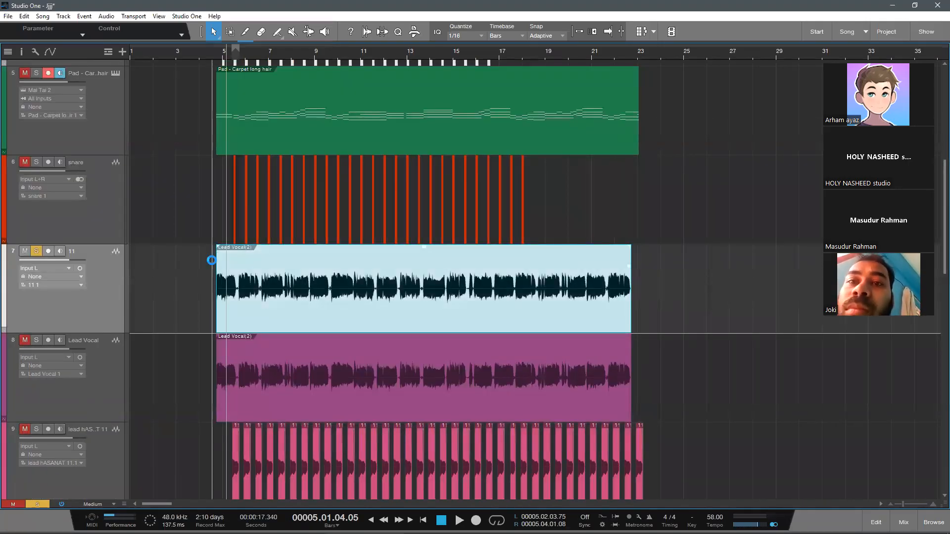
double_click(408, 322)
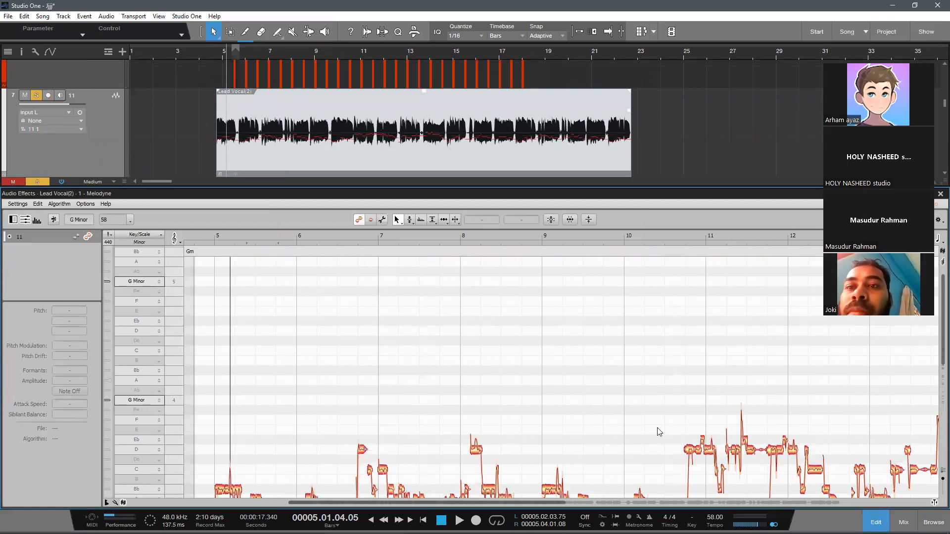
Step: Duplicate the Pad - Carpet long hair track and convert the track 11 Lead Vocal clip to notes on the duplicate
key(F2)
scroll(280, 283, up, 5)
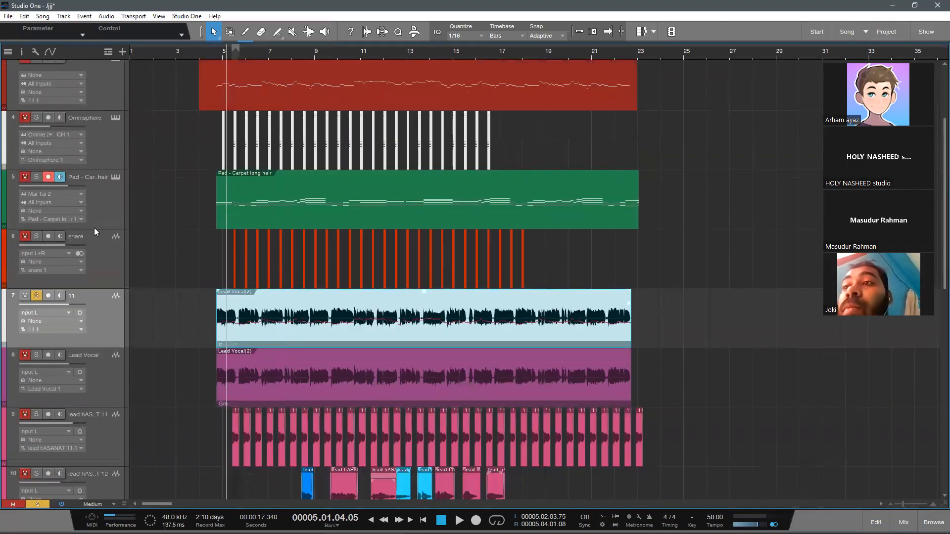
right_click(94, 228)
click(167, 296)
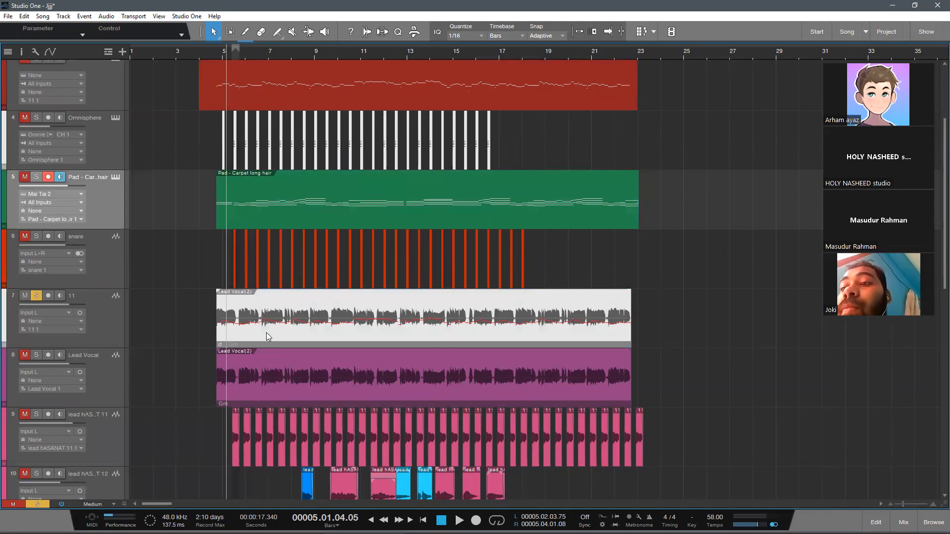
drag(262, 369, 271, 258)
Step: Solo the duplicated pad track, unsolo track 11, start playback and raise the pad's volume to +6.1 dB
click(25, 237)
click(36, 236)
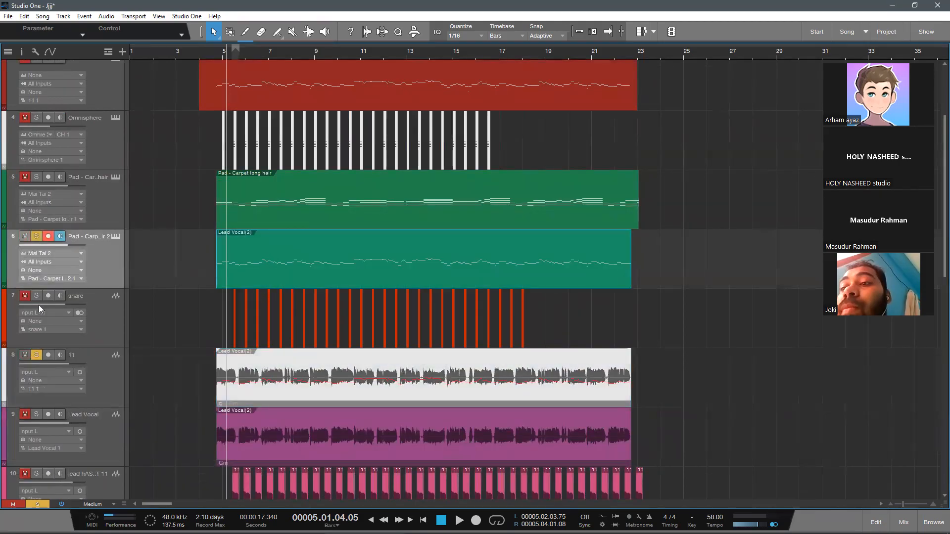
click(36, 355)
key(space)
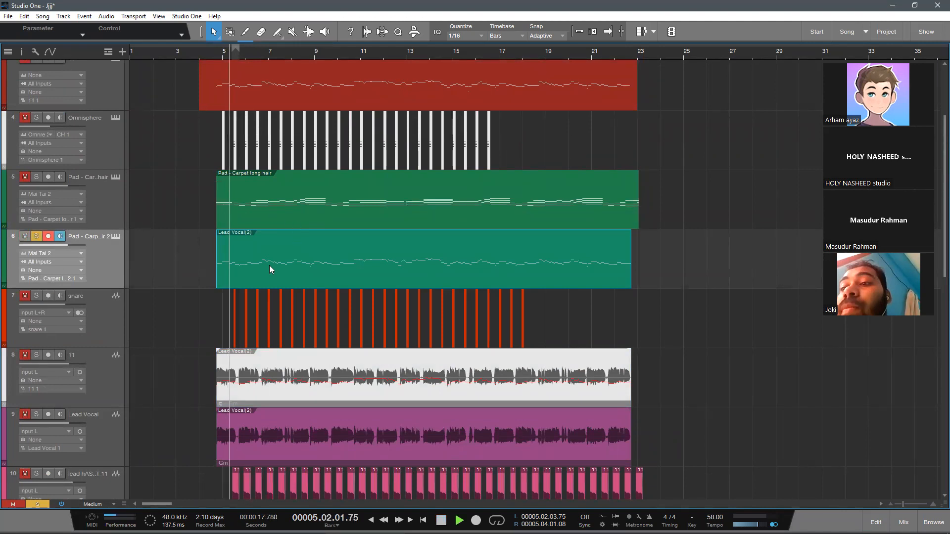
drag(71, 249, 88, 257)
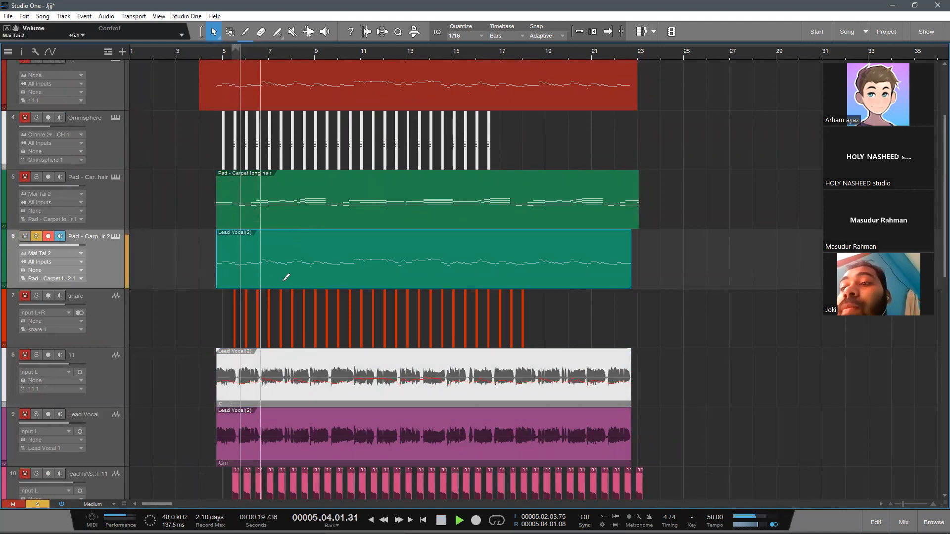
Step: Inspect the converted Lead Vocal notes in the note editor while they play, and stop playback after returning to the arrangement
double_click(288, 260)
drag(315, 216, 375, 215)
scroll(482, 385, down, 1)
scroll(485, 384, up, 2)
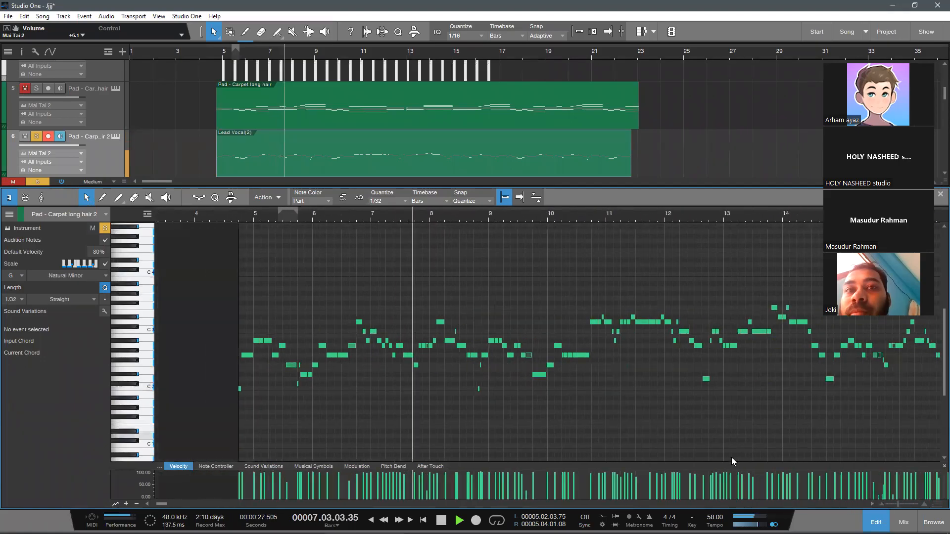
click(876, 522)
scroll(193, 293, down, 2)
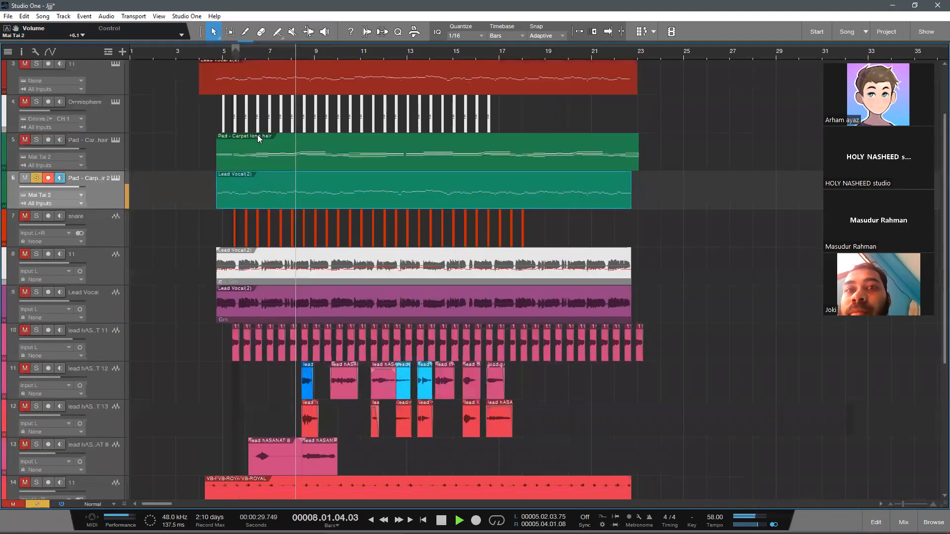
drag(253, 57, 214, 58)
key(space)
Step: Undo the duplicated pad's volume change and the note conversion, and redo the conversion
scroll(652, 196, up, 2)
click(166, 214)
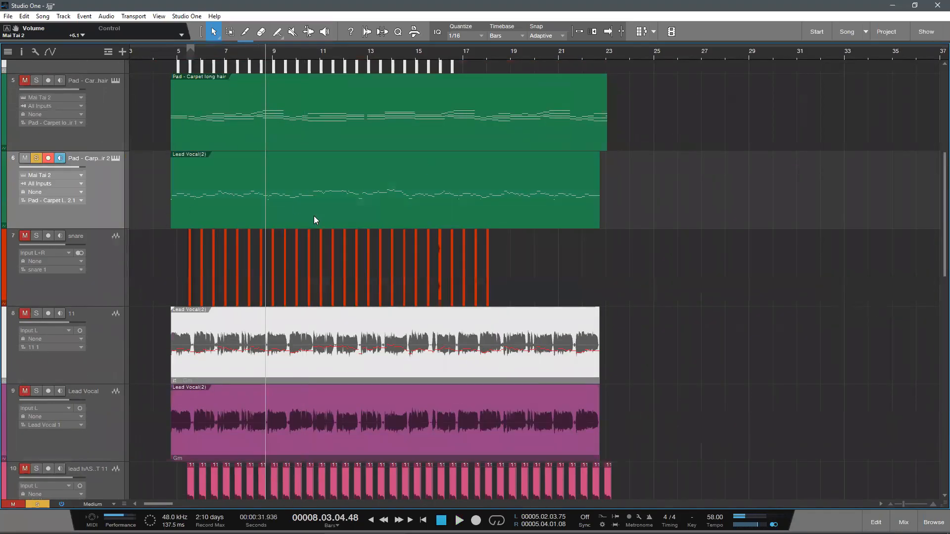
click(409, 203)
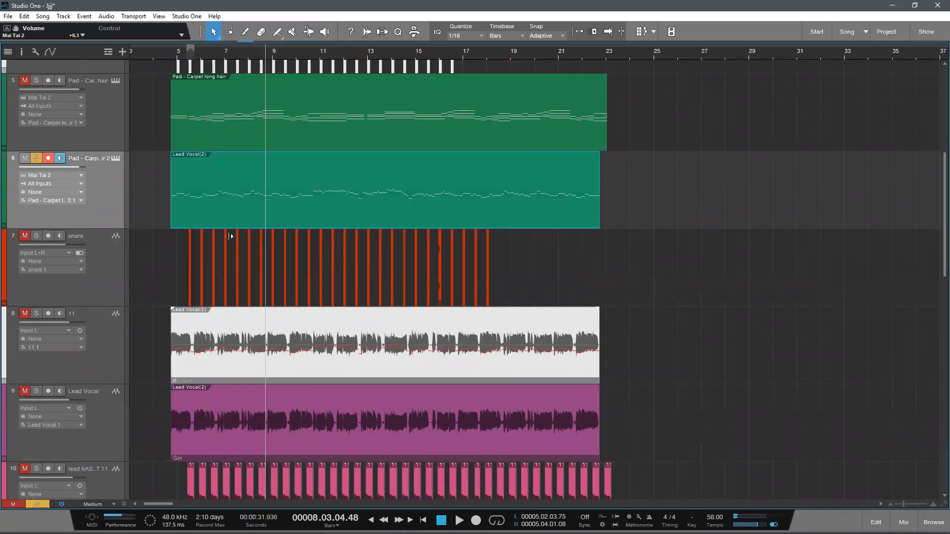
click(330, 315)
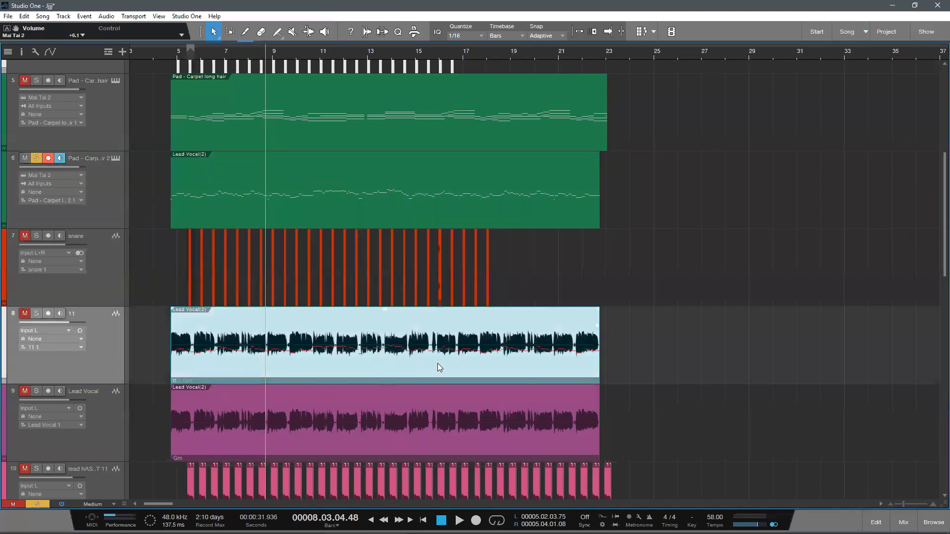
key(ctrl+z)
key(ctrl+z)
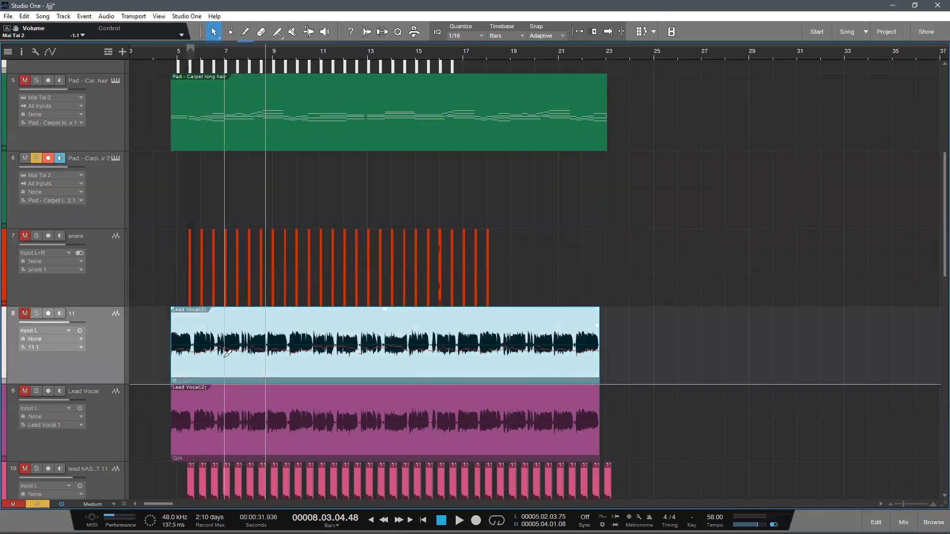
key(ctrl+y)
Step: Remove the audio track 11 that holds the vocal copy above the Lead Vocal track
click(125, 337)
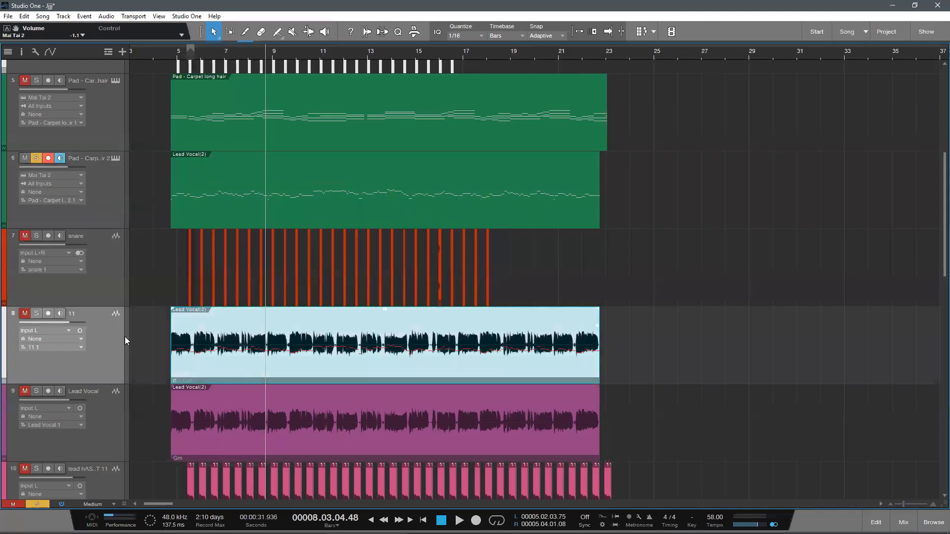
key(shift+t)
scroll(266, 312, up, 1)
scroll(266, 312, down, 1)
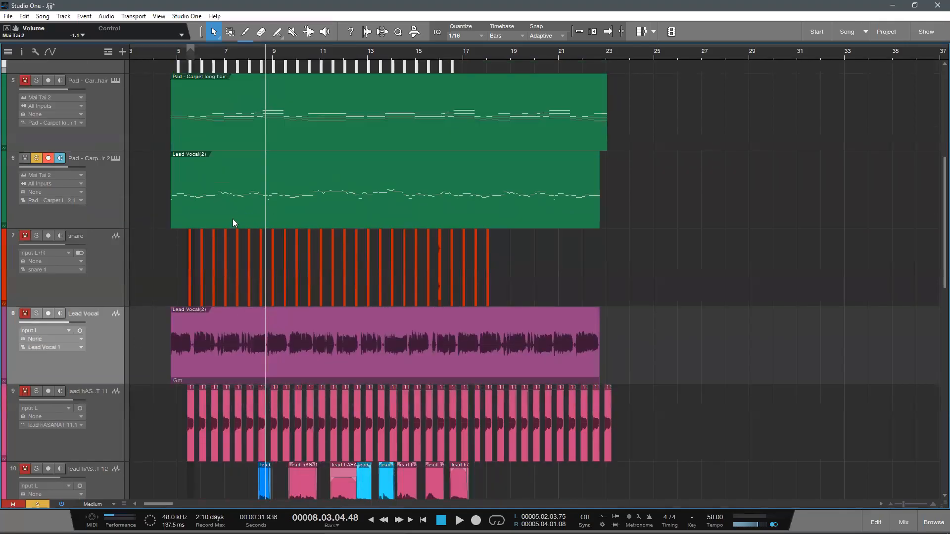
scroll(232, 219, up, 1)
Step: Solo the Lead Vocal track, set its volume to -3.3 dB and play it briefly with the converted pad notes
drag(167, 51, 198, 65)
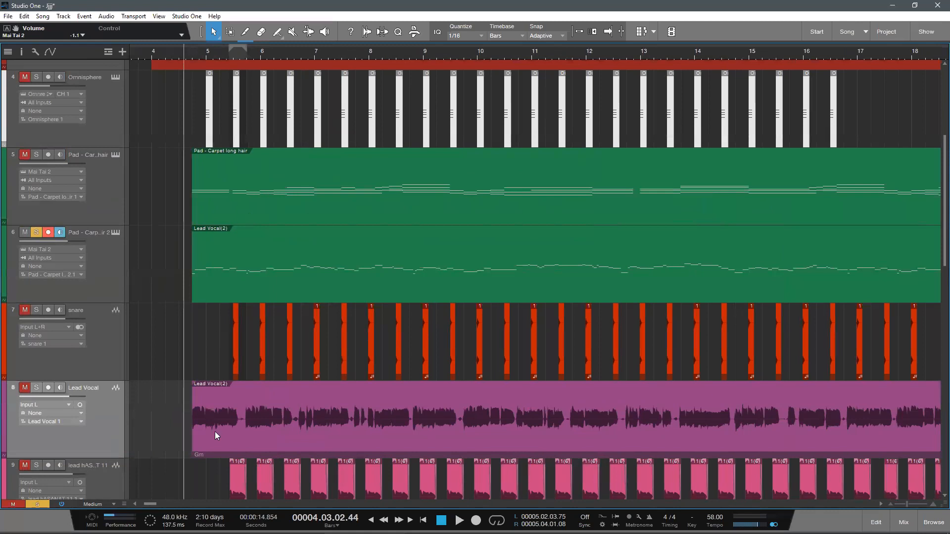
scroll(214, 431, down, 1)
scroll(90, 345, up, 1)
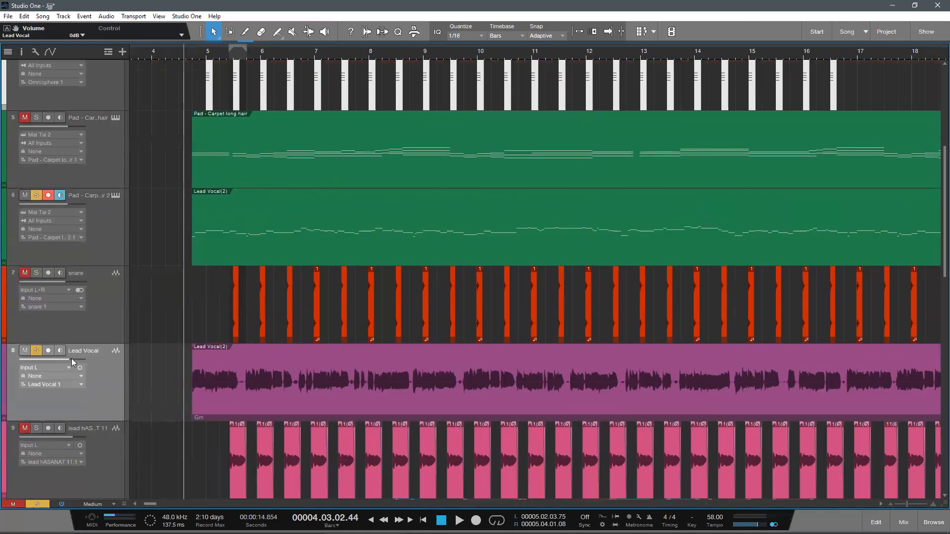
key(space)
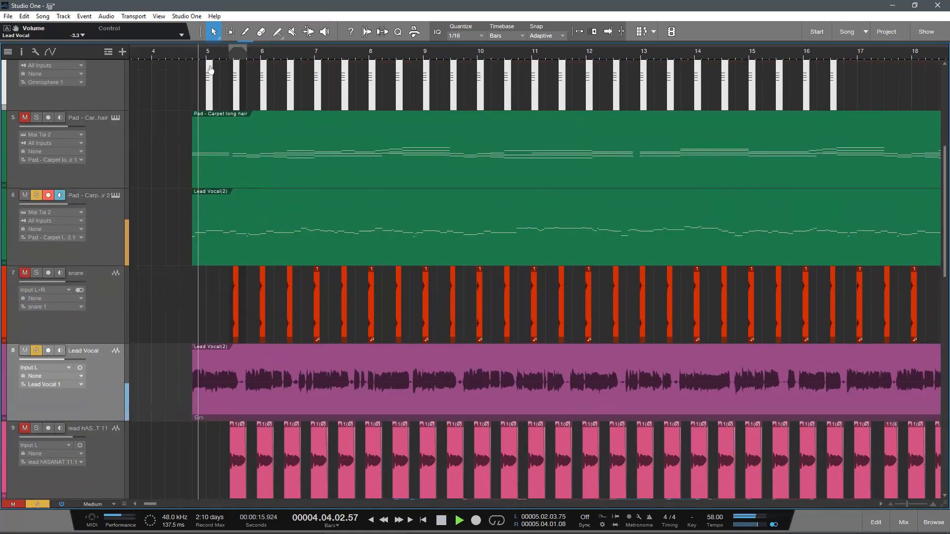
drag(208, 52, 221, 68)
key(space)
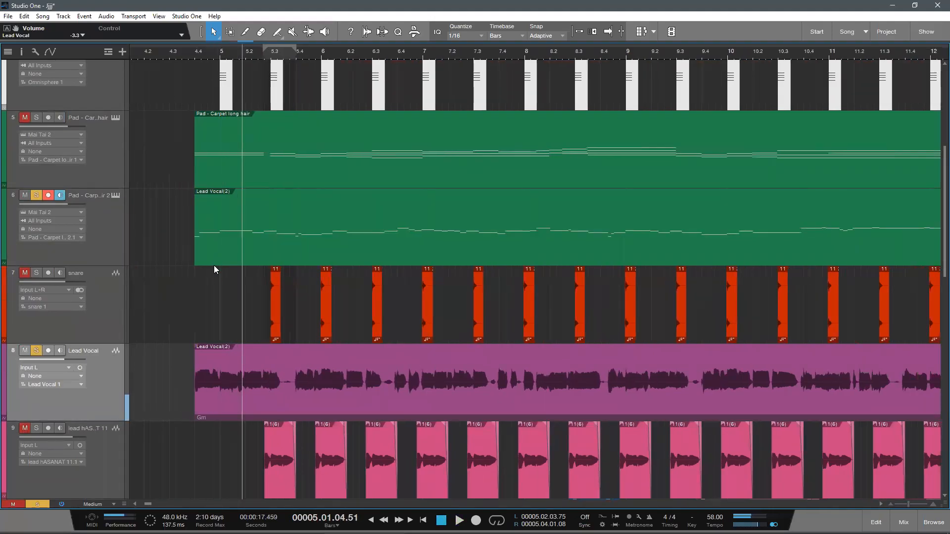
Step: Open the converted Lead Vocal notes on track 6 and delete the short C2 note at 4.4
double_click(214, 264)
drag(257, 255, 267, 247)
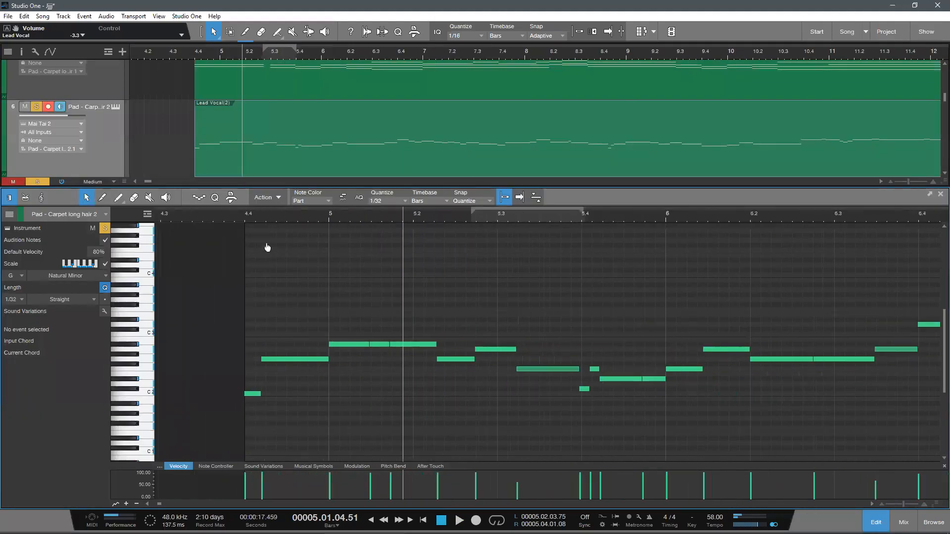
click(253, 394)
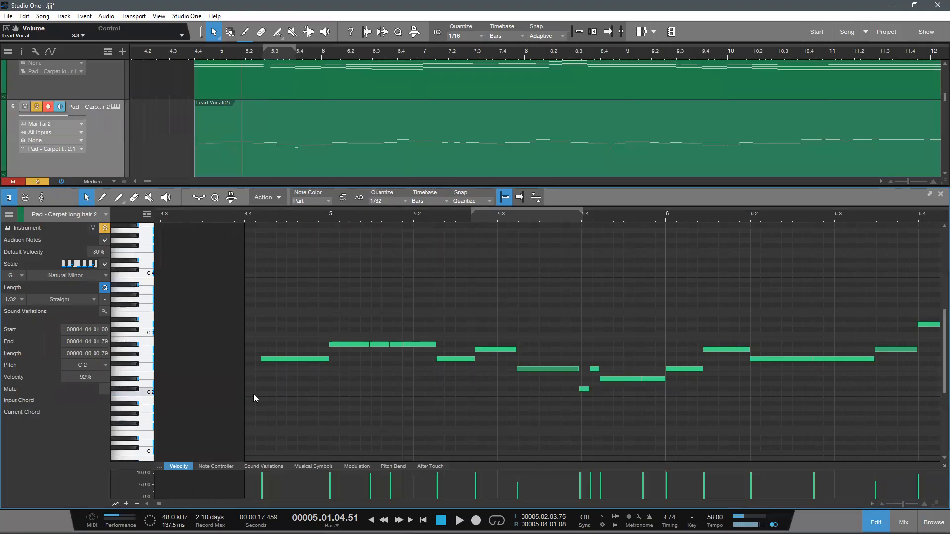
Step: Merge the consecutive A#2 notes starting at bar 5 into one note
drag(272, 219, 254, 222)
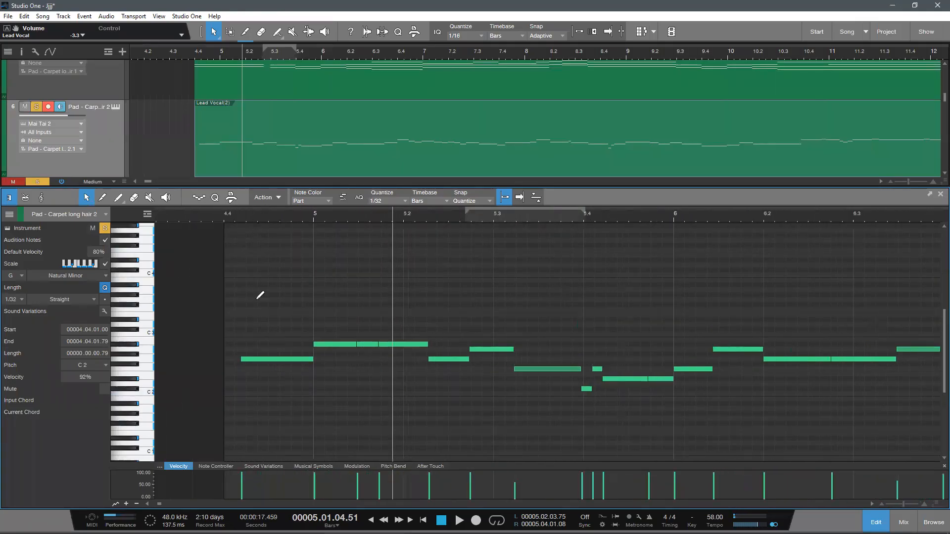
scroll(405, 394, up, 3)
drag(236, 286, 335, 302)
key(g)
click(330, 400)
Step: Extend the start of the track 6 note clip back to about 4.3 and play its opening
click(283, 363)
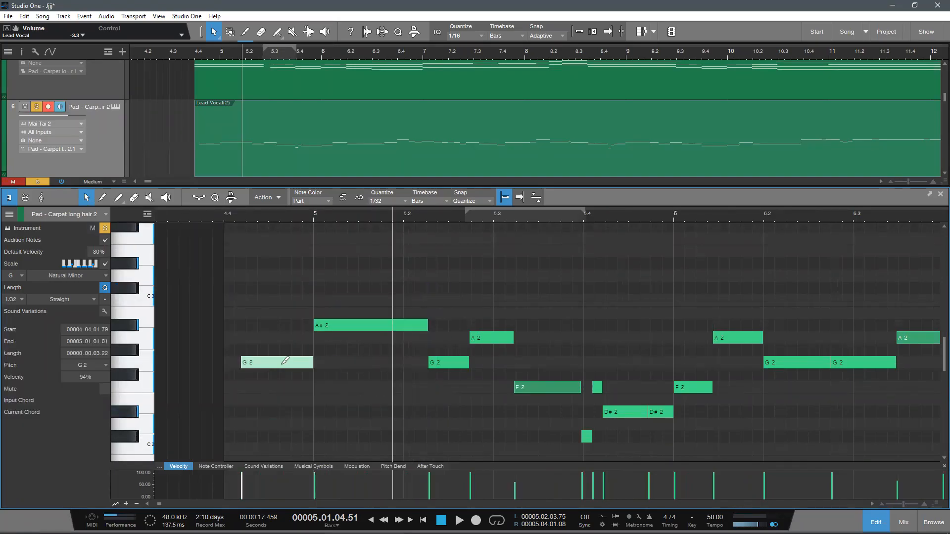
drag(203, 142, 167, 152)
click(289, 435)
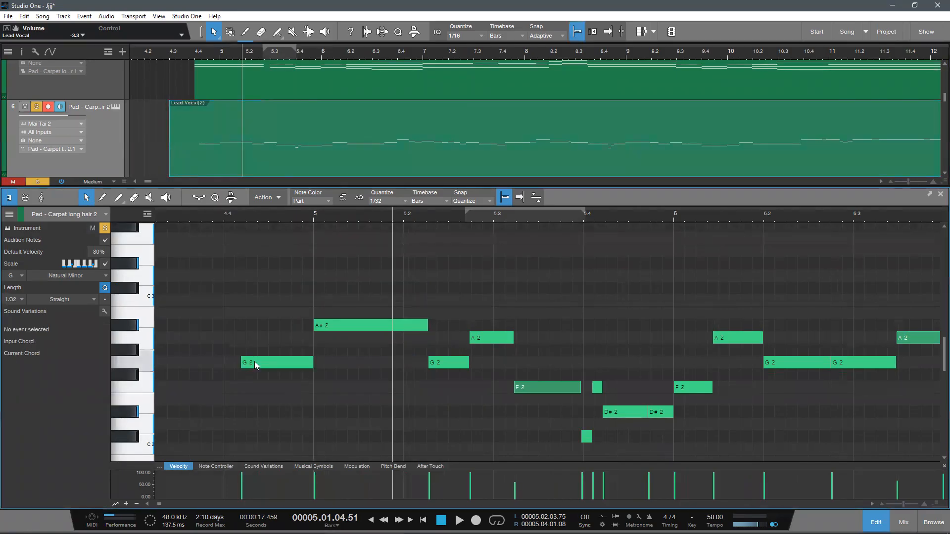
click(206, 218)
key(space)
drag(206, 218, 256, 229)
key(space)
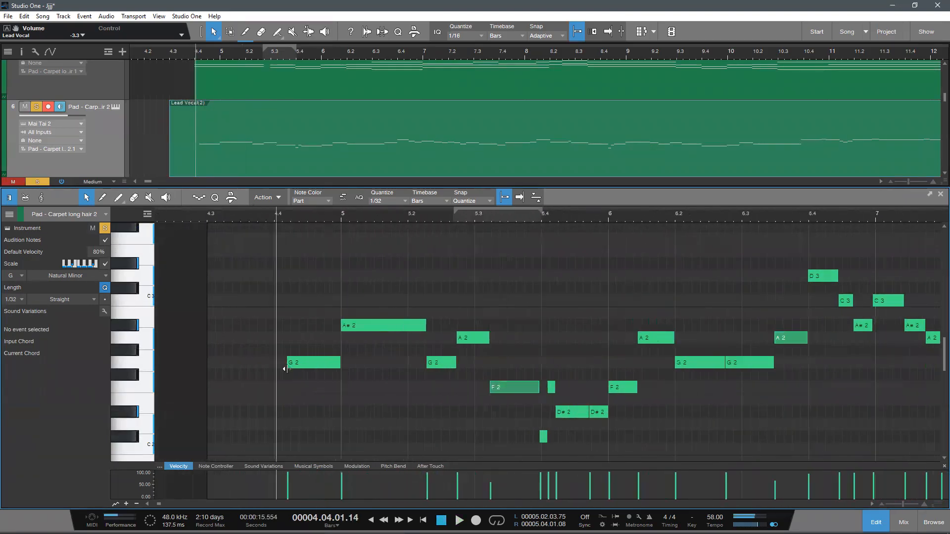
Step: Move the start of the first G2 note to 4.4 and play the opening notes
ctrl+click(290, 366)
key(ctrl+z)
drag(285, 364, 274, 364)
key(space)
mouse_move(257, 217)
mouse_down()
mouse_move(291, 210)
mouse_move(279, 224)
mouse_up()
key(space)
scroll(355, 400, up, 2)
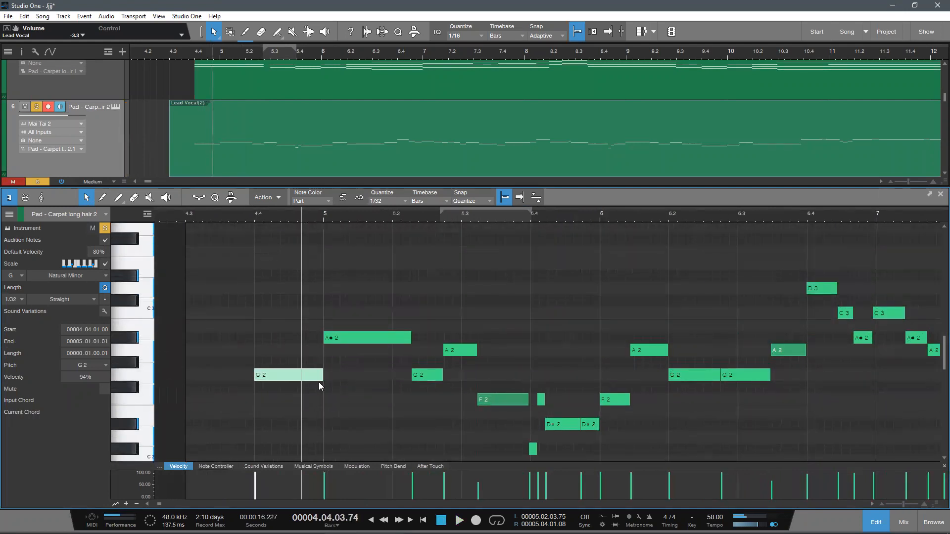
Step: Extend the first G2 and A#2 notes to end at 5.3, and start the A#2 note at 4.4
drag(321, 376, 293, 366)
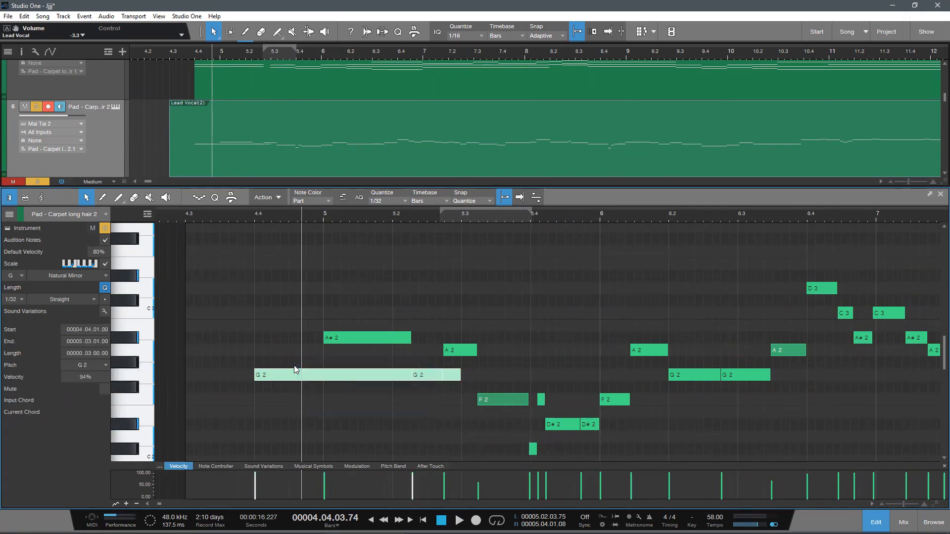
click(294, 365)
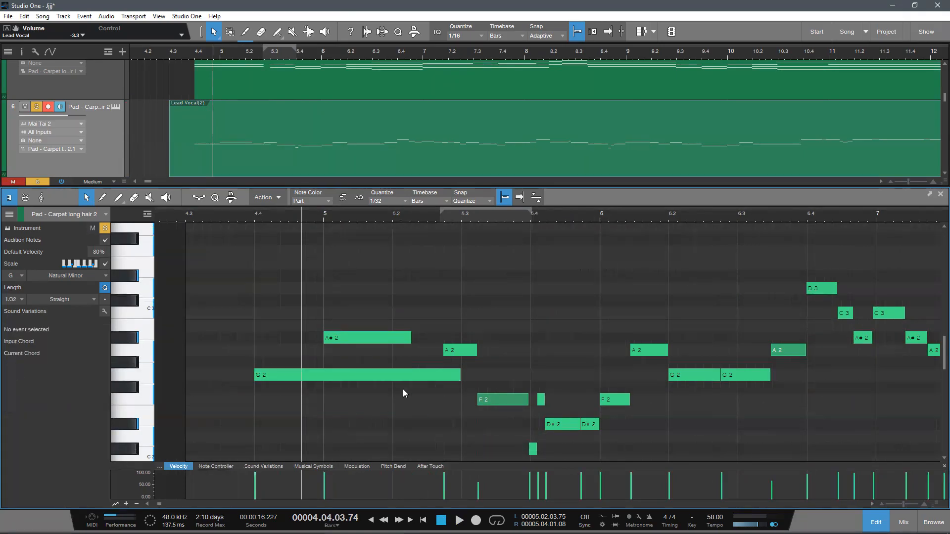
click(423, 341)
drag(424, 341, 461, 364)
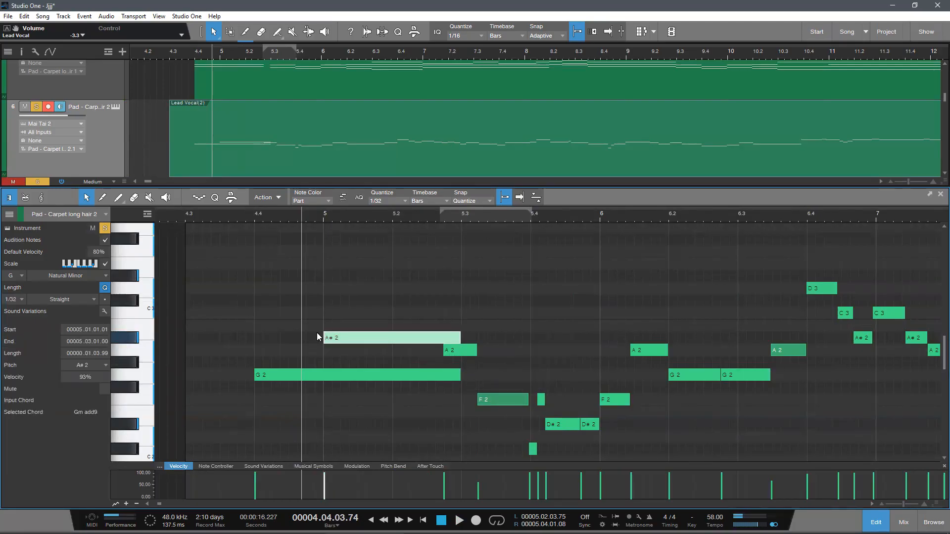
drag(307, 345, 256, 369)
click(306, 421)
Step: Play the G2 and A#2 chord from about 4.4 to check it against the vocal
click(237, 218)
key(space)
drag(279, 218, 246, 222)
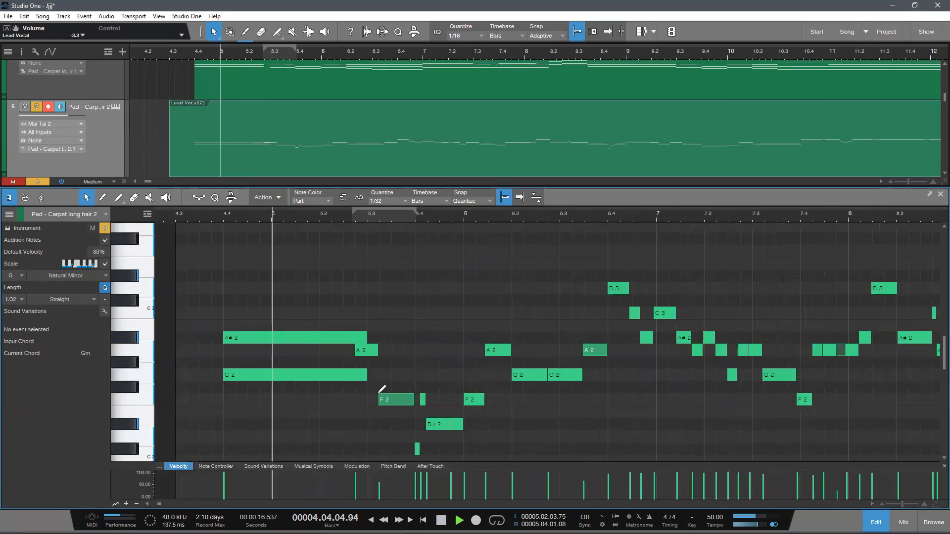
key(space)
drag(271, 217, 254, 198)
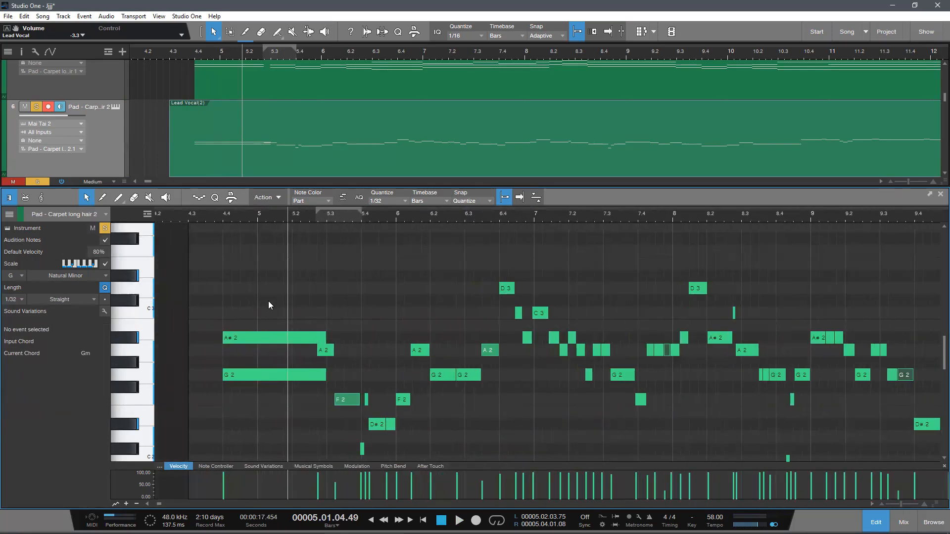
Step: Delete the A2 note that overlaps the end of the G2 and A#2 chord just before 5.3
drag(276, 218, 327, 234)
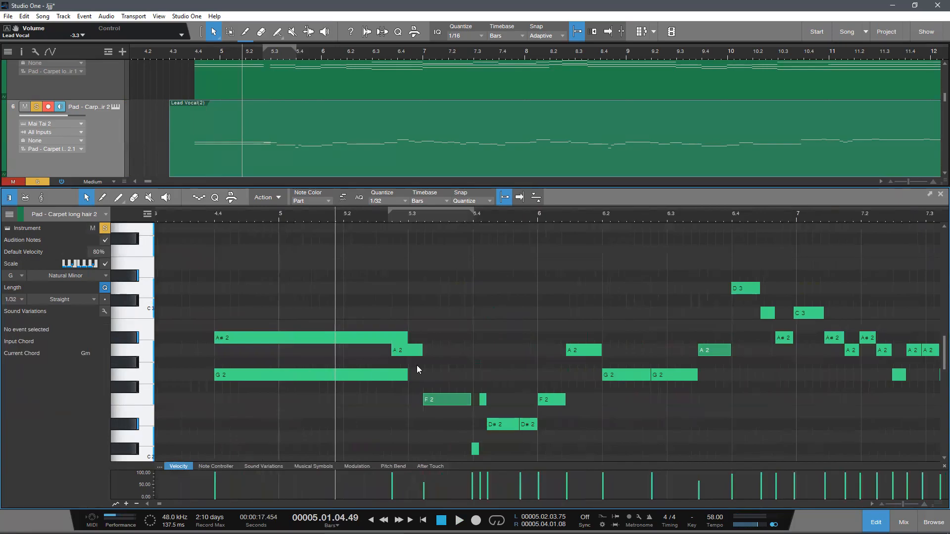
double_click(404, 353)
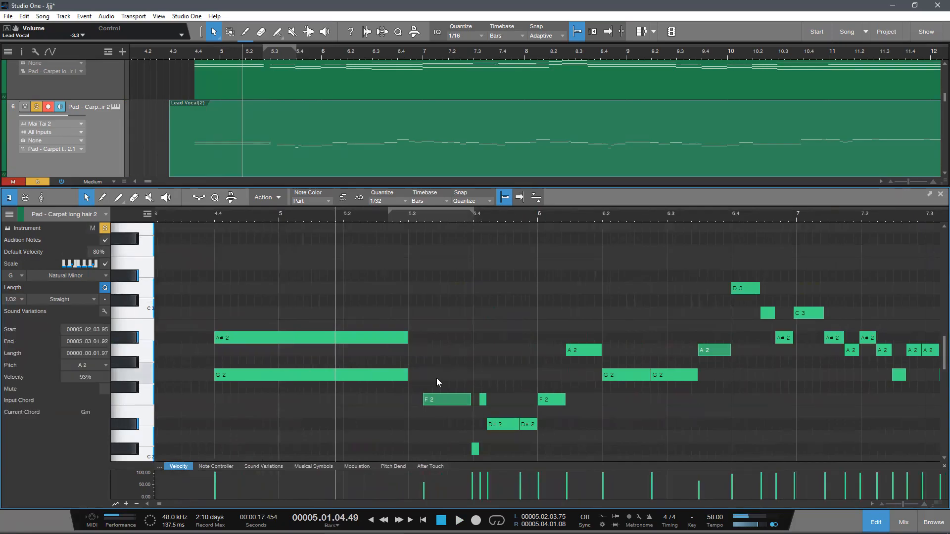
scroll(388, 396, down, 3)
scroll(301, 431, up, 2)
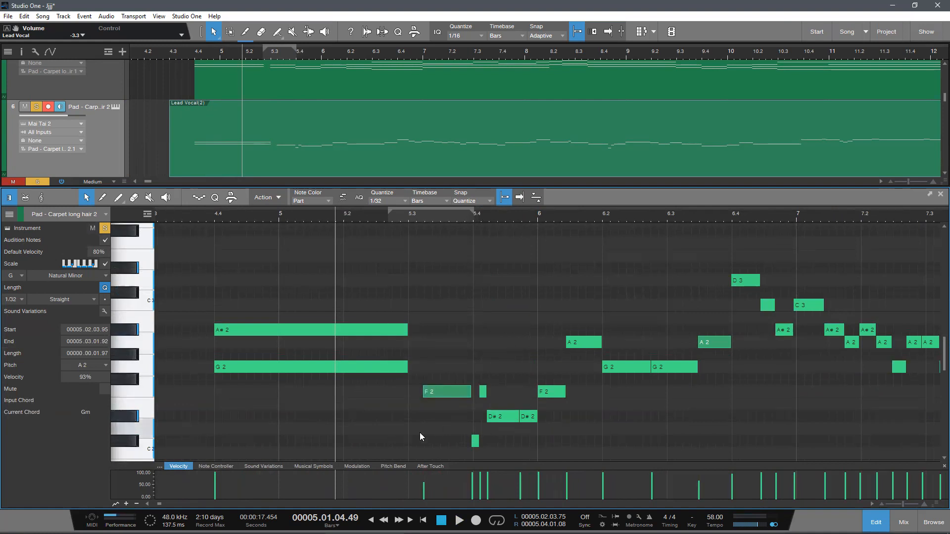
Step: Try to start the F2 note at bar 6 earlier, over the D#2 notes after 5.4
scroll(504, 405, down, 1)
scroll(529, 426, down, 2)
scroll(543, 433, up, 2)
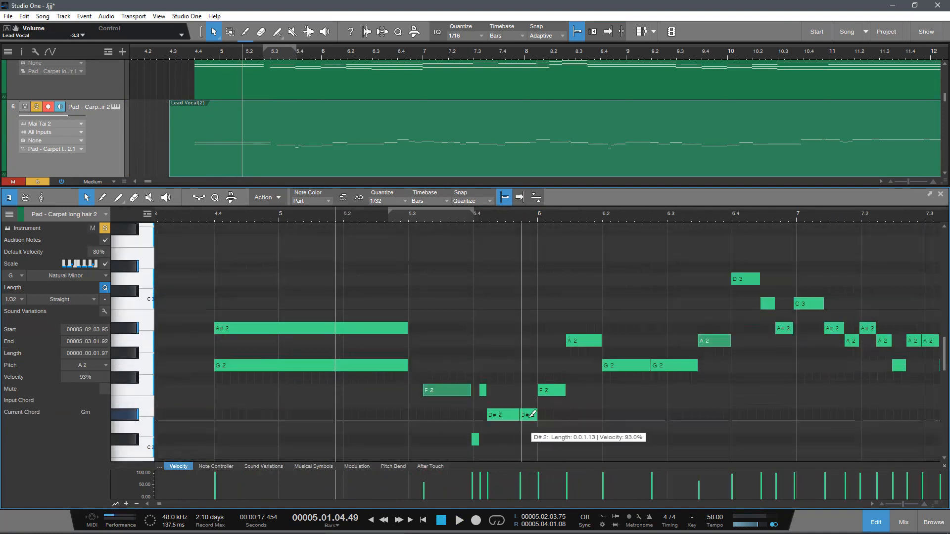
click(502, 415)
drag(539, 390, 498, 390)
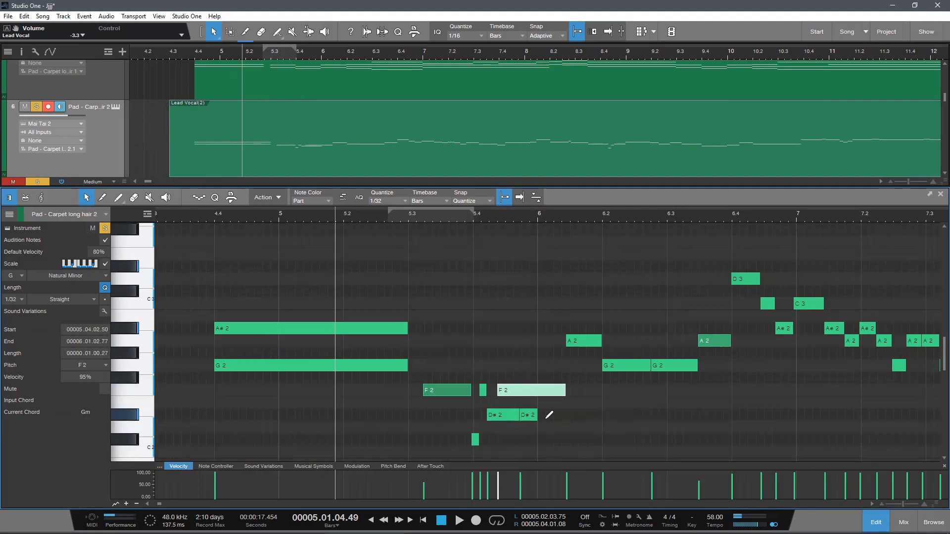
scroll(539, 412, down, 3)
scroll(529, 421, up, 1)
scroll(529, 418, up, 1)
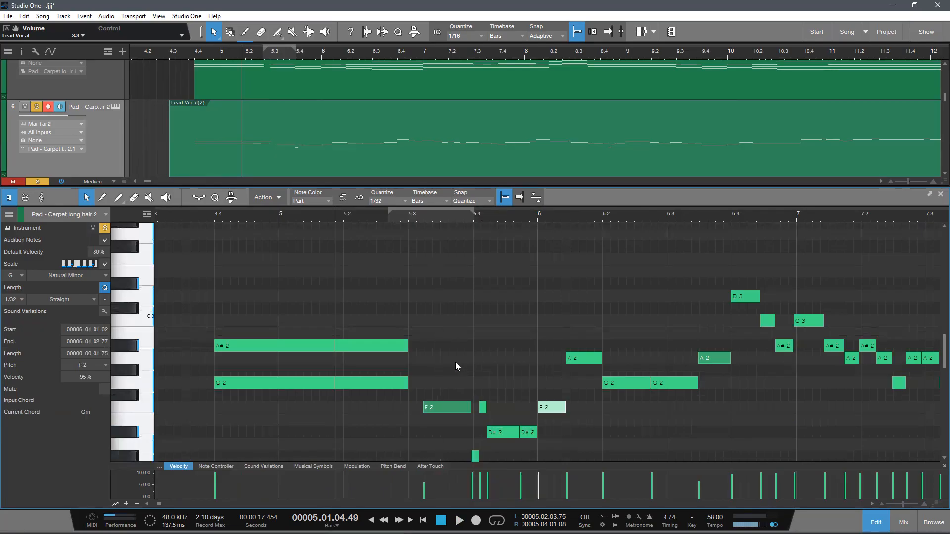
Step: Try to extend the second D#2 note slightly past bar 6
click(417, 371)
drag(538, 432, 546, 430)
click(554, 421)
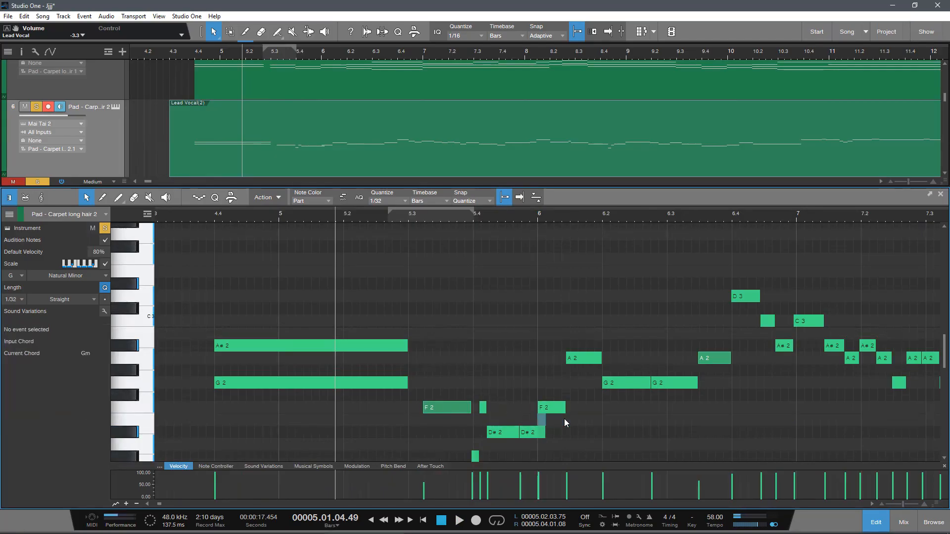
Step: Stretch the F2 note to span exactly 5.3 to 5.4 and delete the short C#2 and F2 notes right after it
click(337, 358)
drag(303, 215, 270, 214)
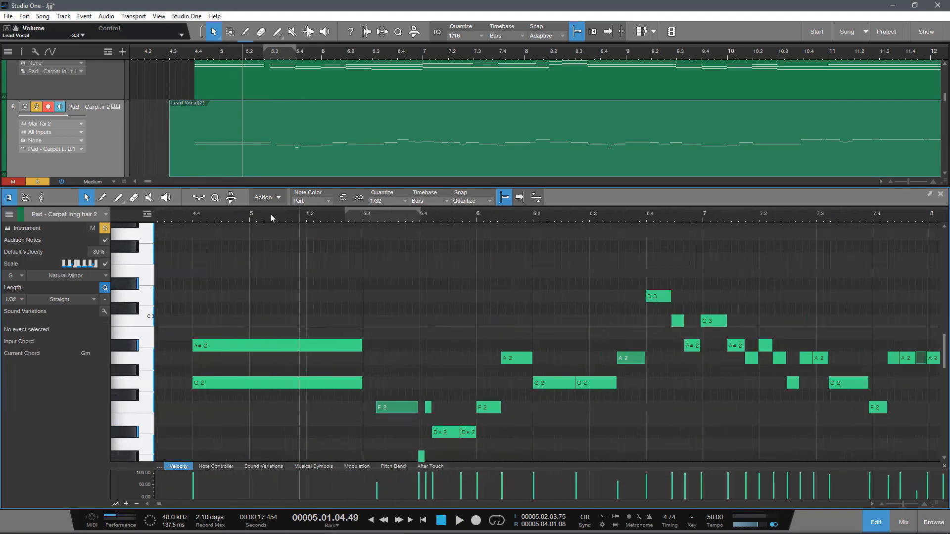
scroll(323, 291, down, 3)
scroll(327, 306, up, 1)
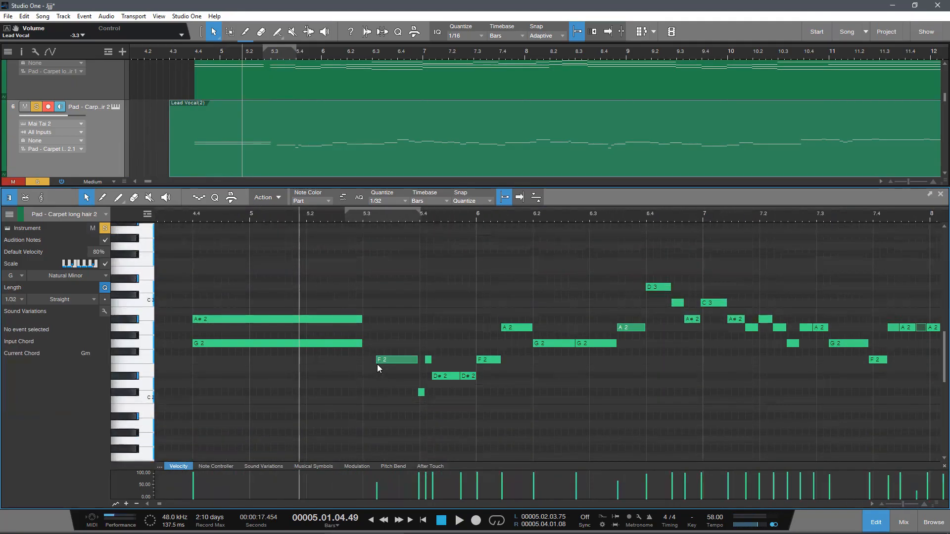
drag(377, 365, 419, 363)
double_click(429, 362)
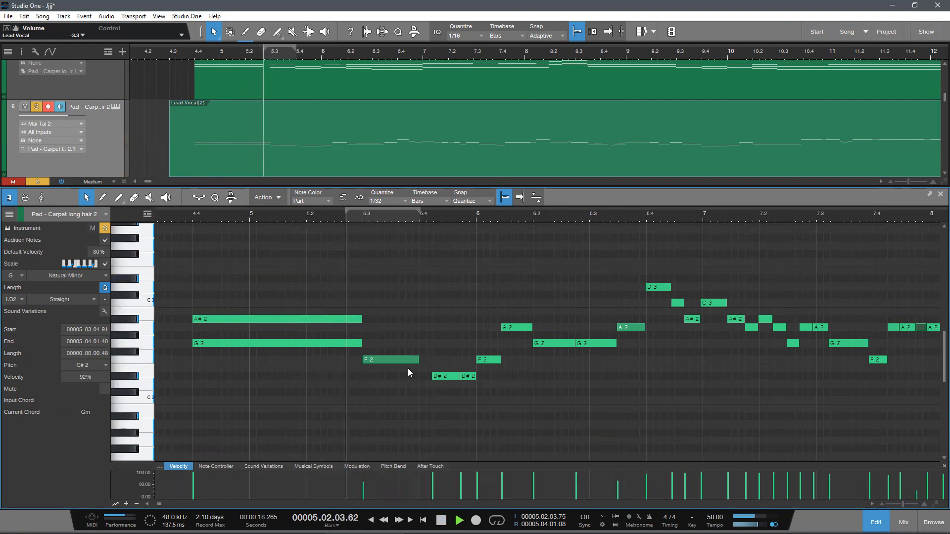
key(space)
drag(422, 360, 422, 360)
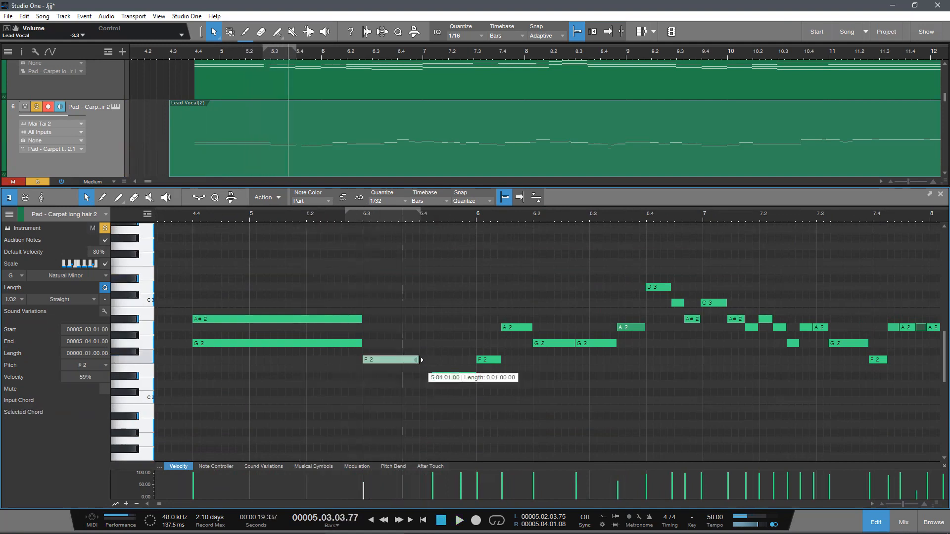
Step: Add an A2 note above the F2 note from 5.3 to 5.4 and play the pair back
click(375, 336)
click(350, 343)
mouse_move(363, 328)
mouse_down()
mouse_move(424, 359)
mouse_move(422, 335)
mouse_up()
click(332, 217)
key(space)
click(416, 295)
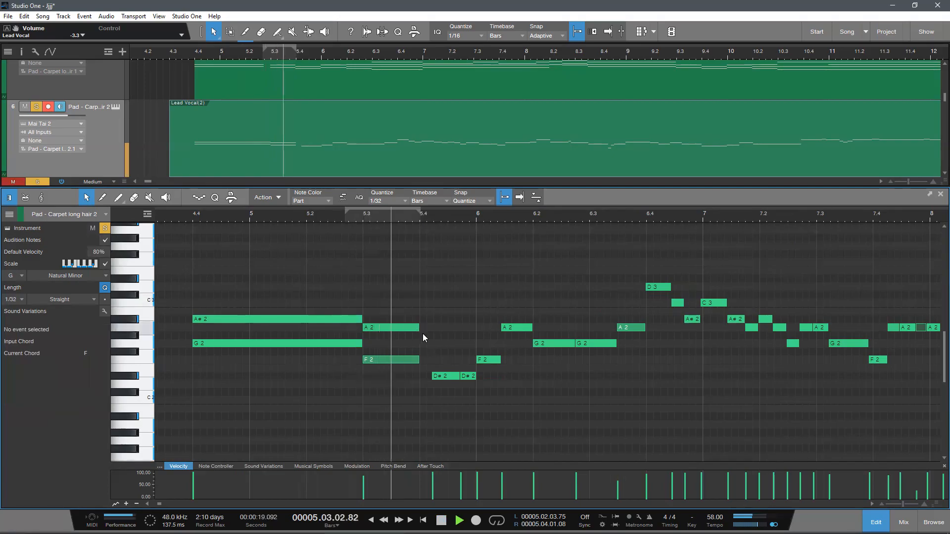
Step: Set all notes of the pad part to one uniform velocity of about 83%
scroll(399, 415, down, 3)
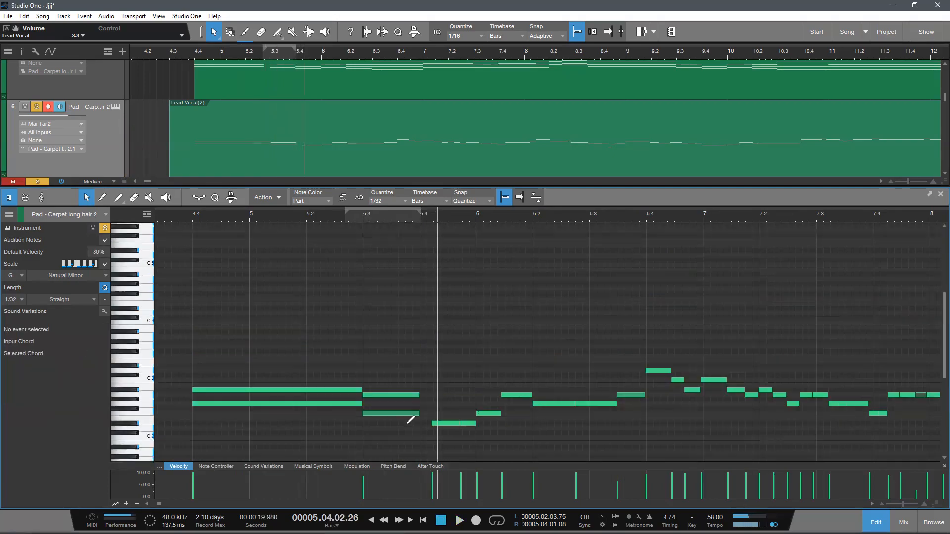
key(ctrl+a)
scroll(445, 420, up, 3)
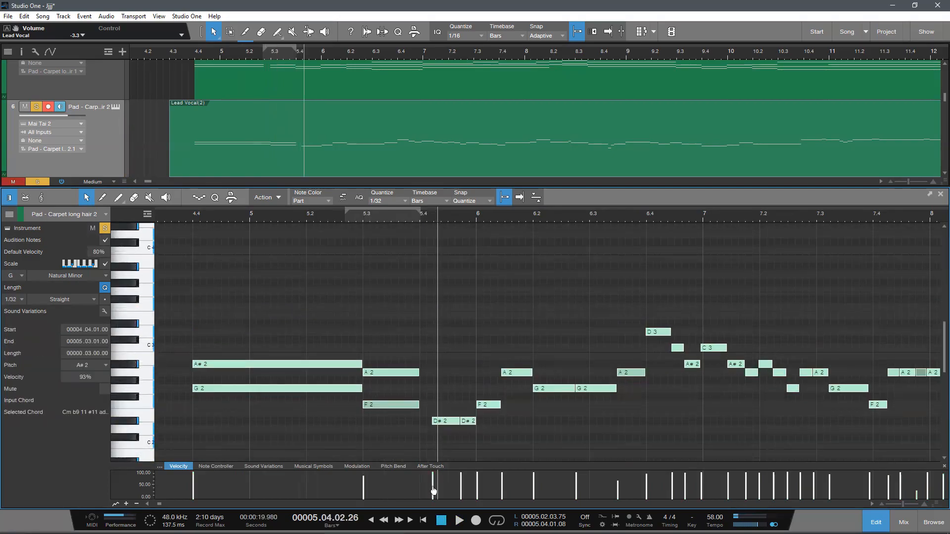
drag(433, 491, 438, 488)
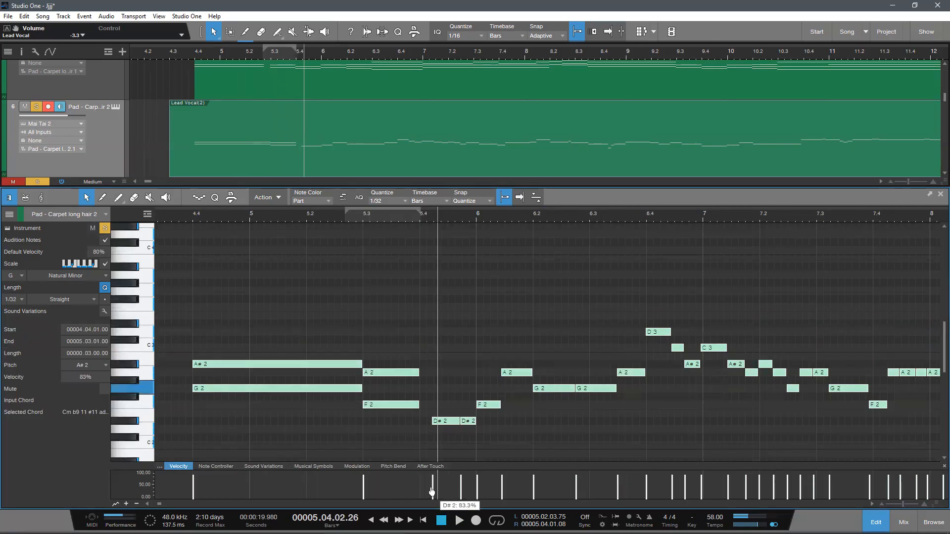
click(468, 445)
Step: Play the part from 4.4 to check the first two chords and the D#2 notes that follow
scroll(455, 430, up, 3)
click(188, 215)
scroll(187, 215, down, 2)
key(space)
scroll(289, 280, down, 2)
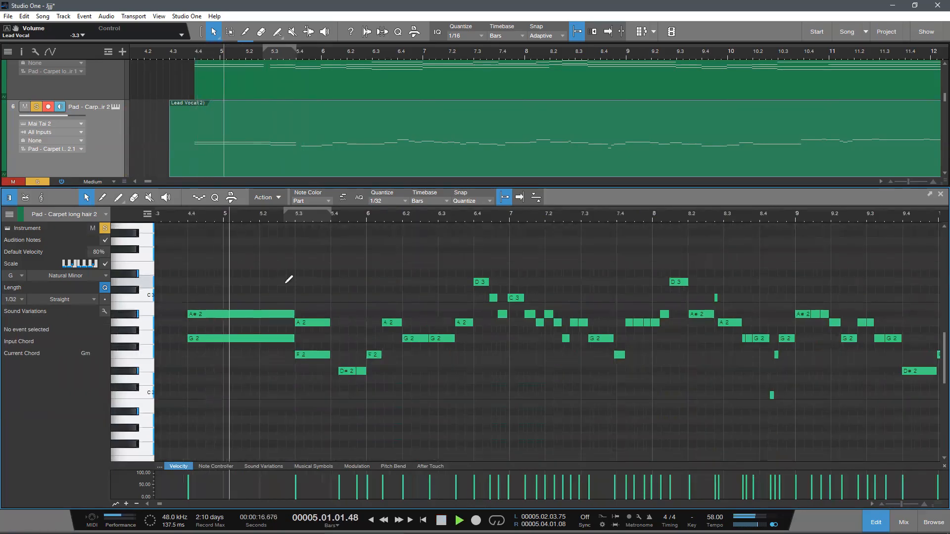
scroll(289, 280, up, 2)
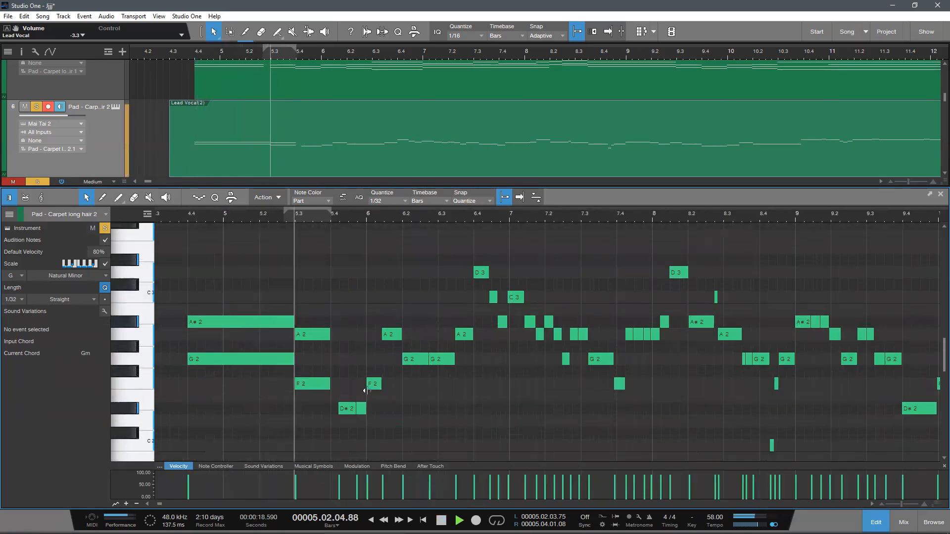
key(space)
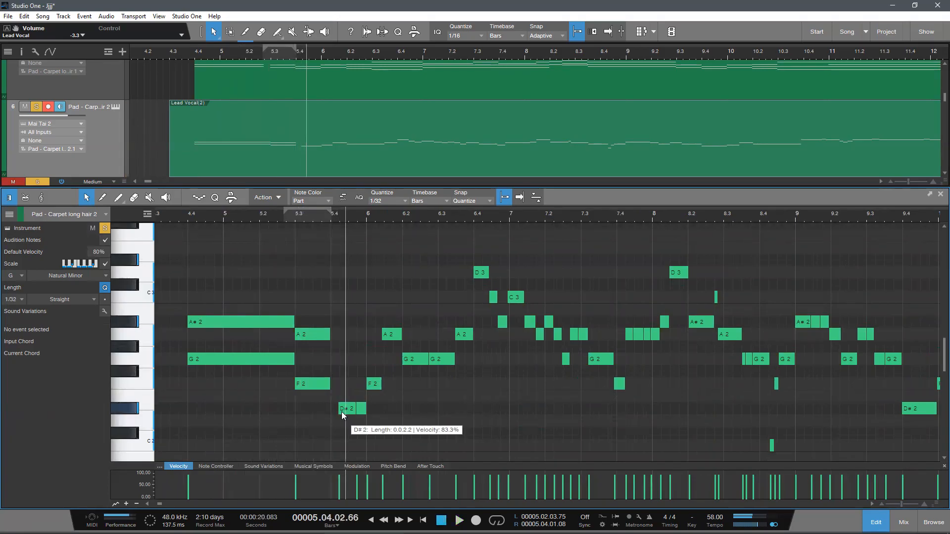
Step: Merge the two D#2 notes into one note spanning 5.4 to 6, and delete the F2 note at bar 6
drag(342, 412, 389, 408)
key(g)
click(378, 405)
click(366, 408)
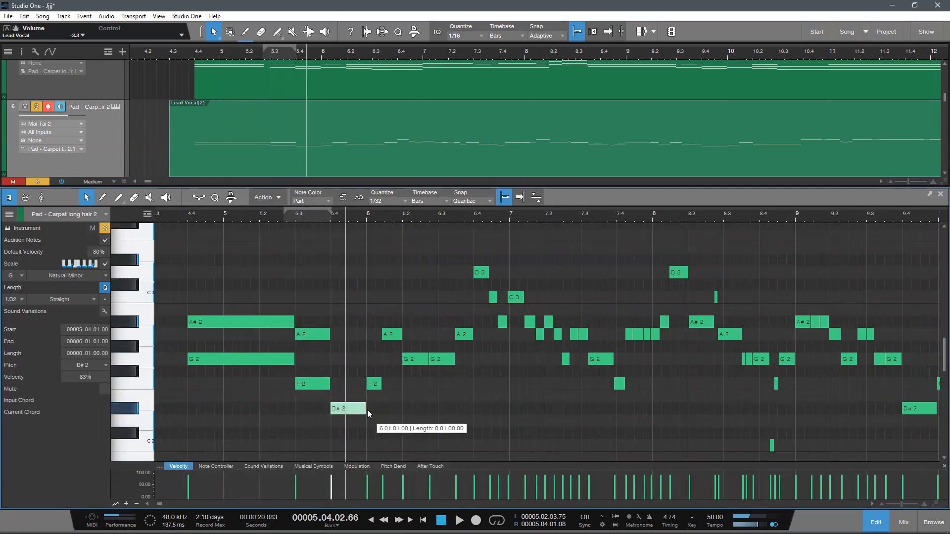
double_click(374, 386)
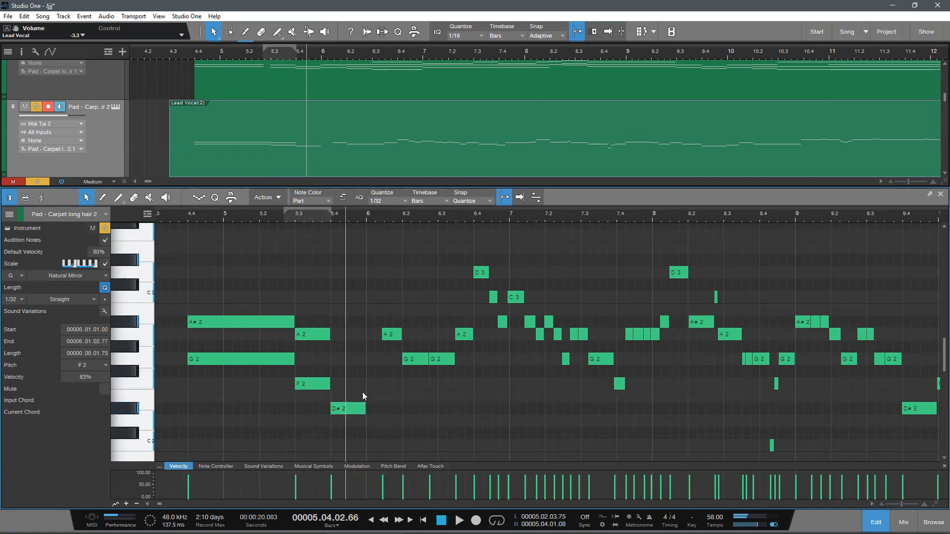
Step: Add a G2 note above the D#2 note from 5.4 to 6
click(341, 408)
double_click(334, 362)
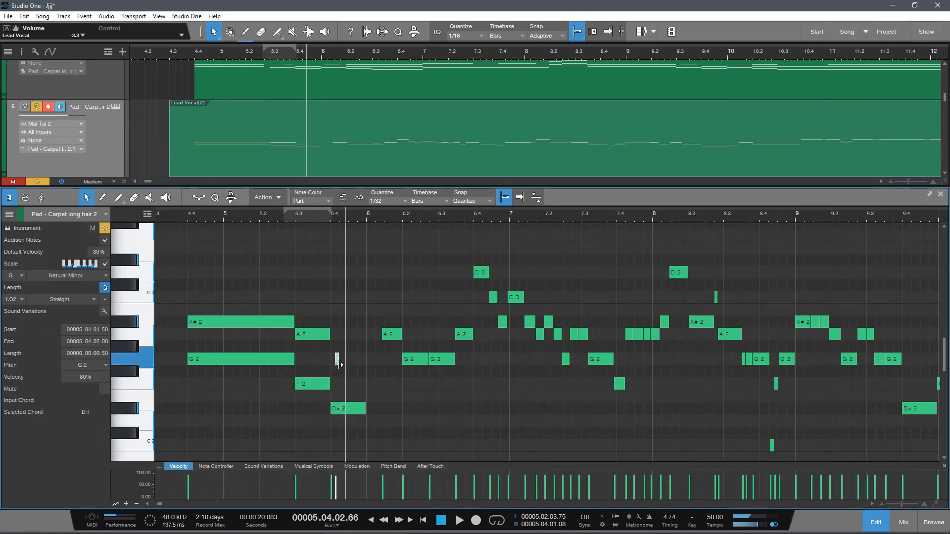
mouse_move(339, 363)
mouse_down()
mouse_move(367, 370)
mouse_move(331, 360)
mouse_up()
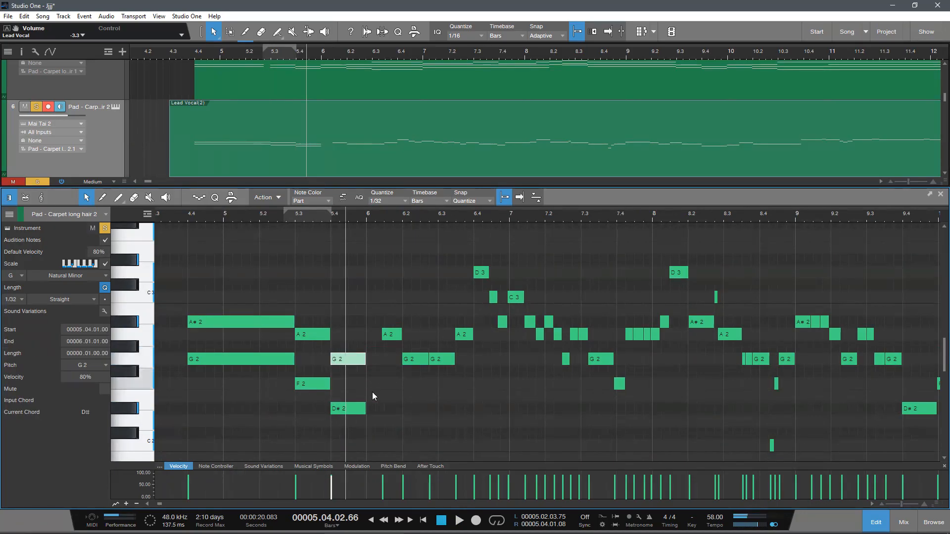
click(374, 392)
Step: Try lengthening the F2–A2 and D#2–G2 chords to three beats each, and undo the change
scroll(385, 389, down, 2)
scroll(385, 388, up, 2)
mouse_move(316, 221)
mouse_down()
mouse_move(322, 229)
mouse_move(315, 214)
mouse_up()
click(232, 217)
drag(286, 396, 399, 370)
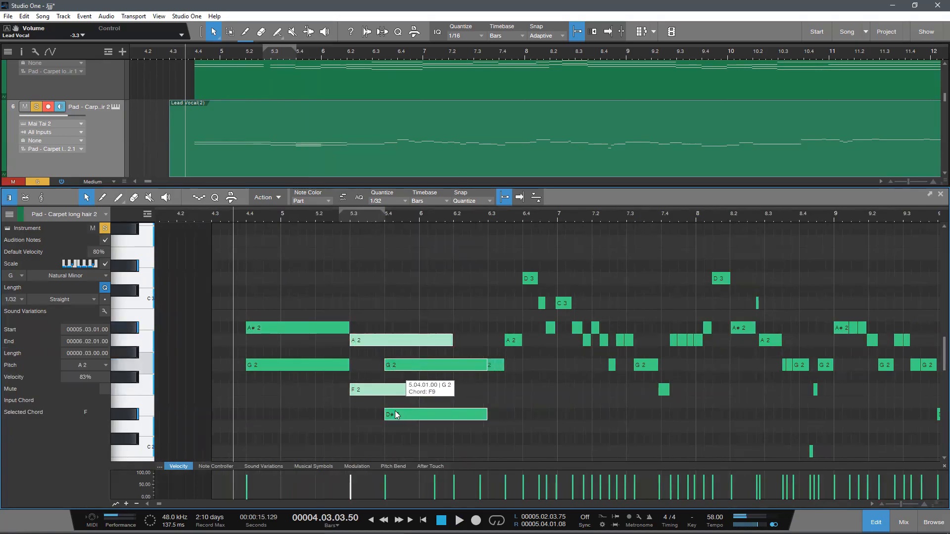
alt+drag(396, 414, 396, 414)
key(ctrl+z)
key(ctrl+z)
key(ctrl+z)
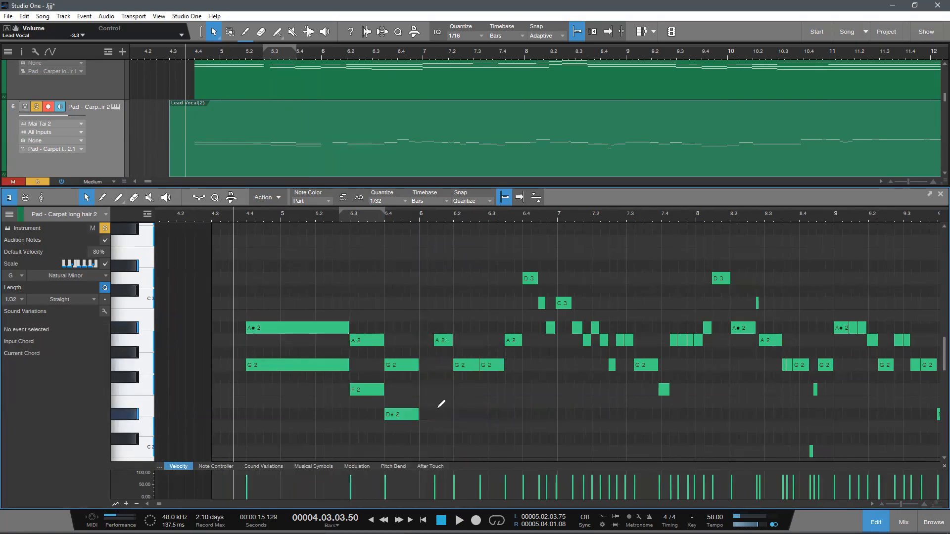
Step: Audition the lower notes G2, F2 and D#2 and the upper notes A#2, A2 and G2 of the first three chords
alt+scroll(441, 404, down, 2)
drag(396, 220, 359, 218)
scroll(348, 285, up, 2)
click(296, 220)
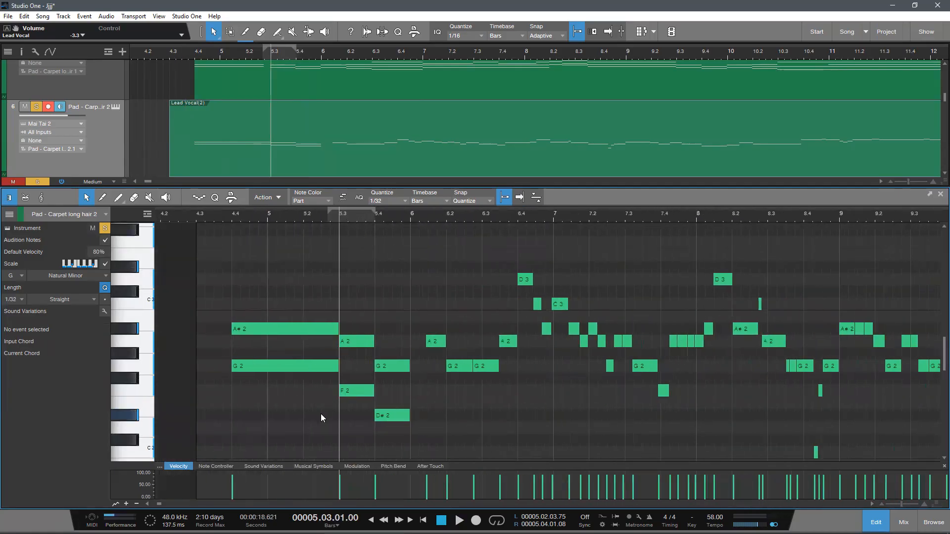
ctrl+click(280, 367)
key(ctrl+z)
click(274, 368)
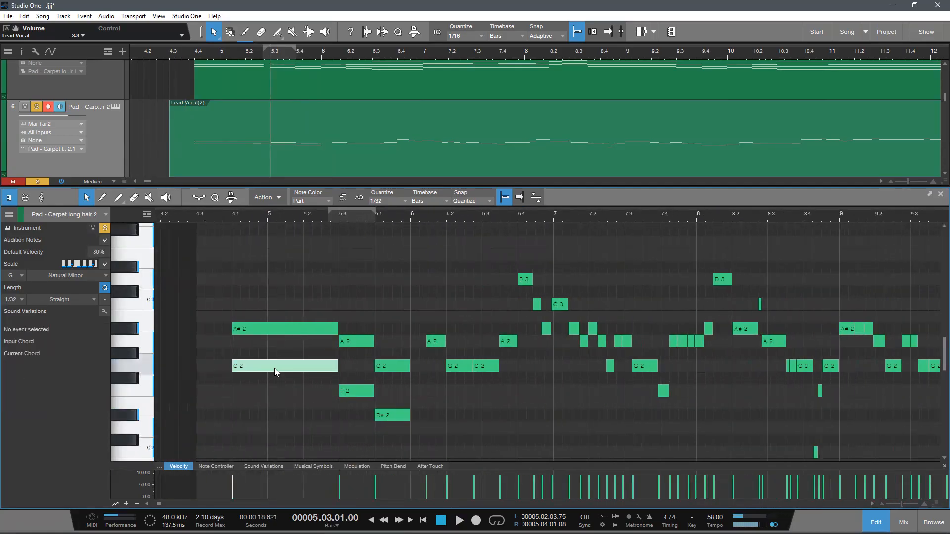
click(356, 391)
click(385, 415)
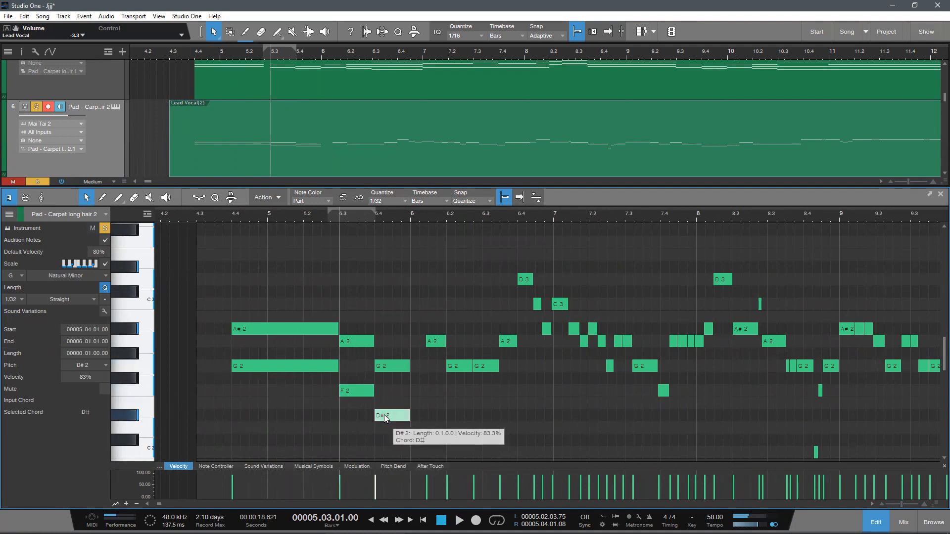
click(292, 327)
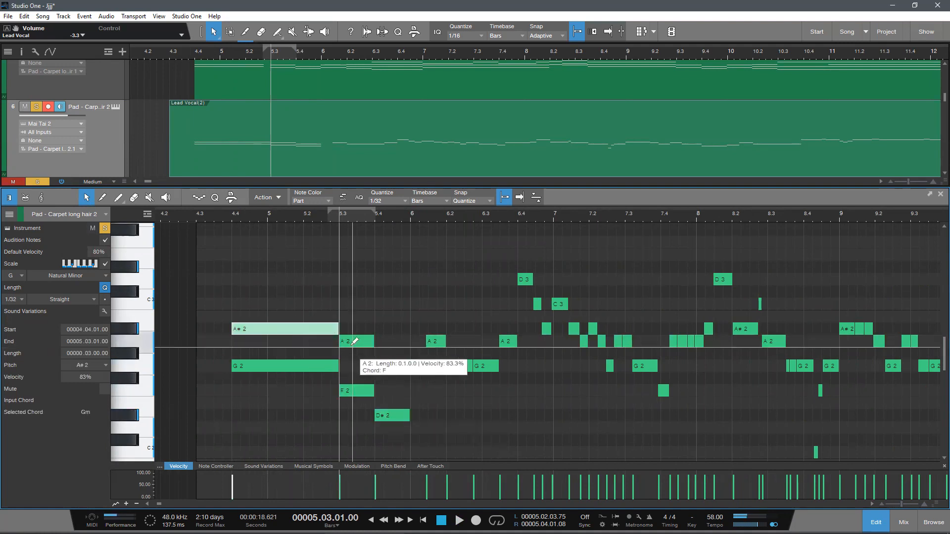
click(380, 366)
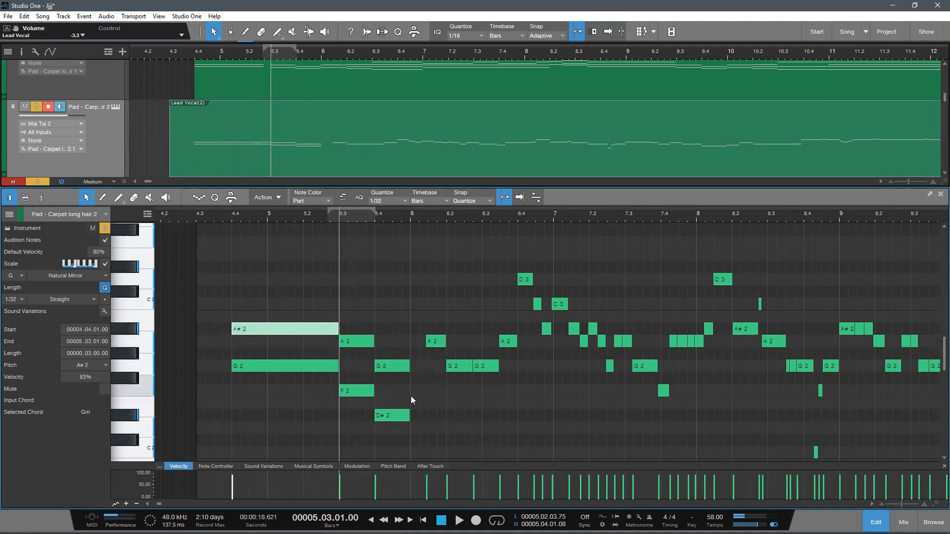
Step: Stretch the A2 note after bar 6 so it spans exactly 6 to 6.2
scroll(414, 400, down, 2)
drag(422, 217, 351, 326)
drag(358, 379, 333, 384)
click(384, 414)
scroll(377, 387, down, 2)
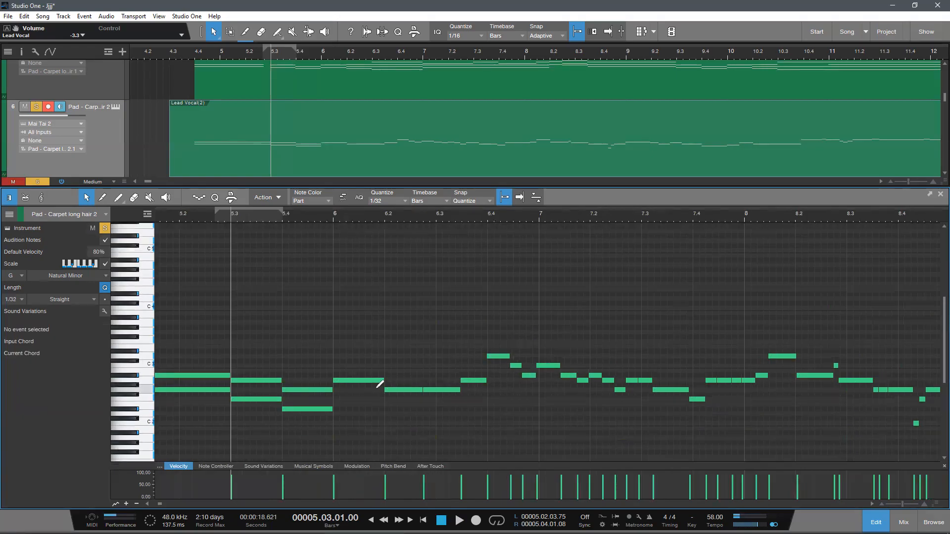
Step: Play from 5.3 to just past bar 6 to check the reworked chords
drag(327, 211, 370, 222)
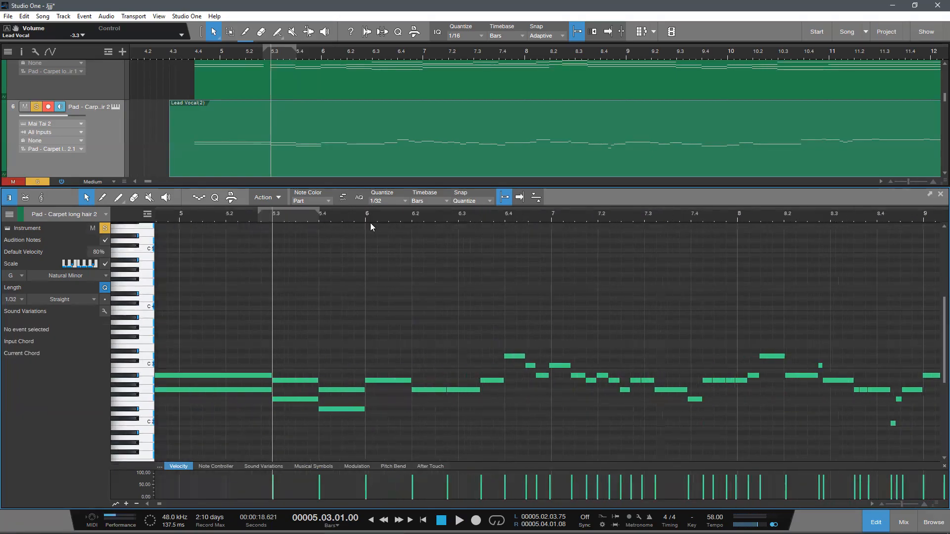
scroll(364, 292, up, 2)
key(space)
scroll(362, 296, up, 1)
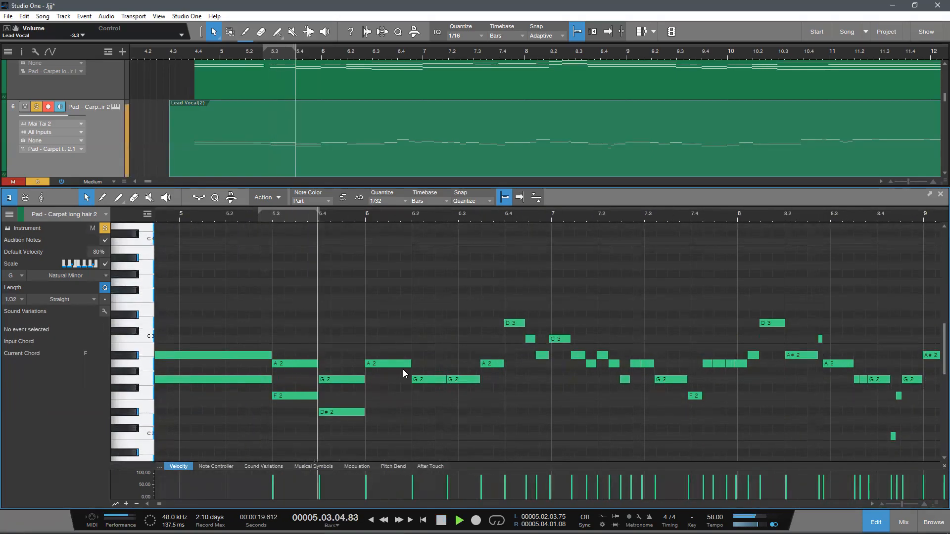
key(space)
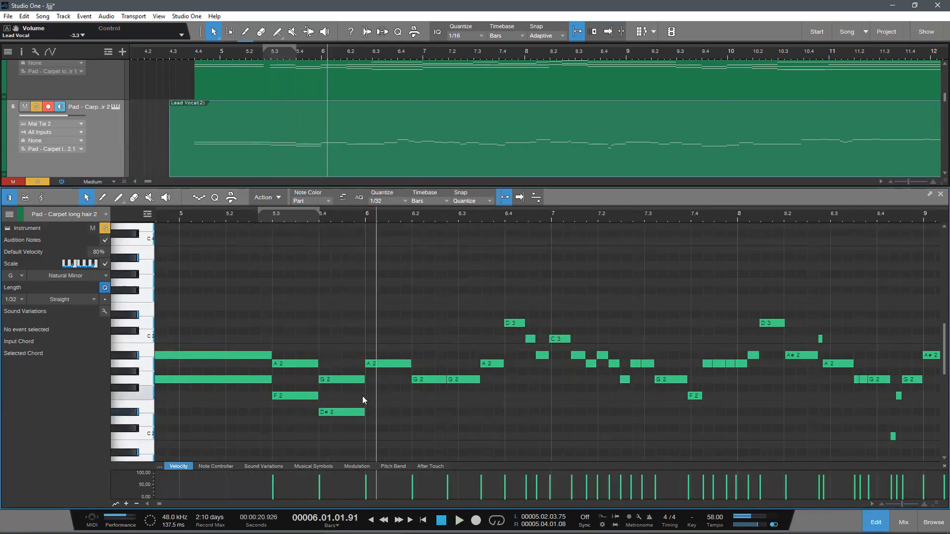
Step: Add an F2 note below the A2 note from 6 to 6.2 and play on from there
drag(368, 396, 411, 400)
click(411, 363)
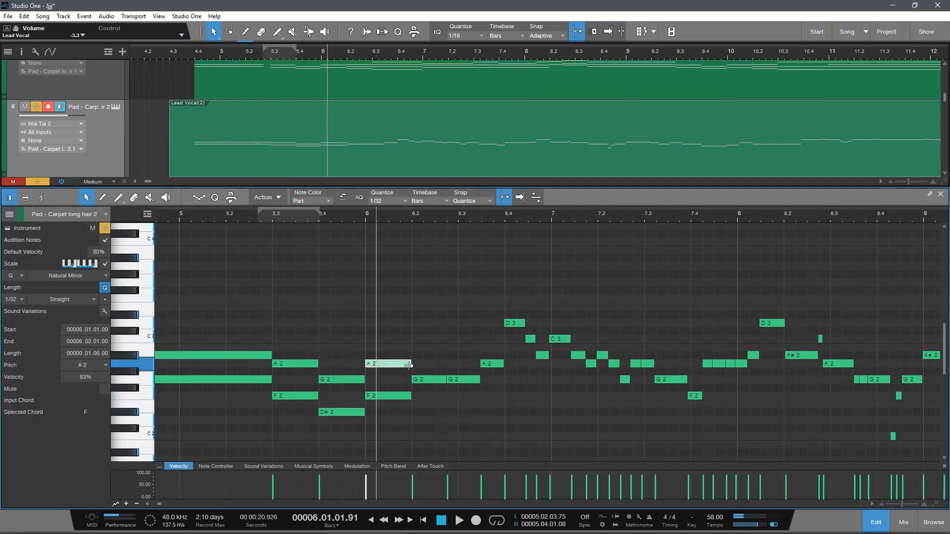
click(450, 439)
key(space)
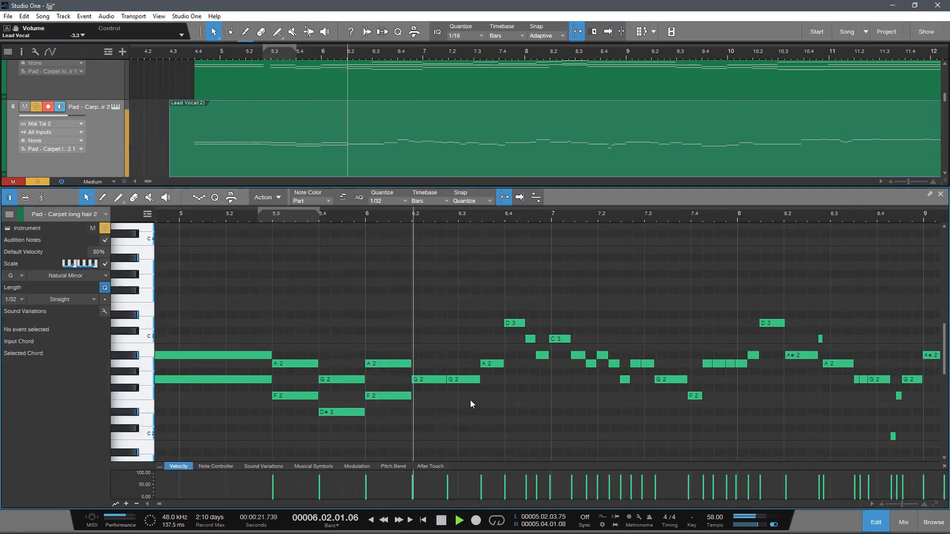
key(space)
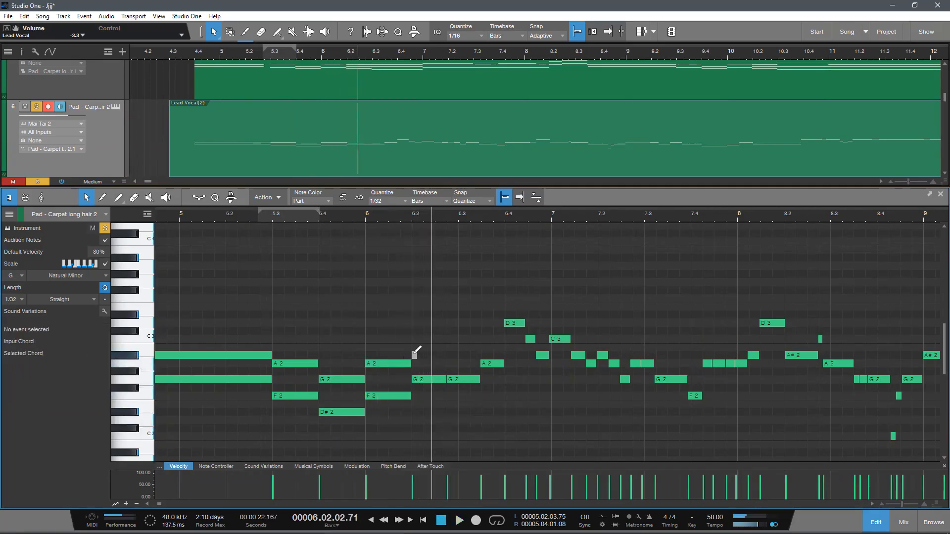
Step: Draw a note above the G2 notes from 6.2 to 6.3, set its pitch to D3 and play it back
click(414, 355)
click(401, 216)
key(space)
drag(429, 217, 389, 232)
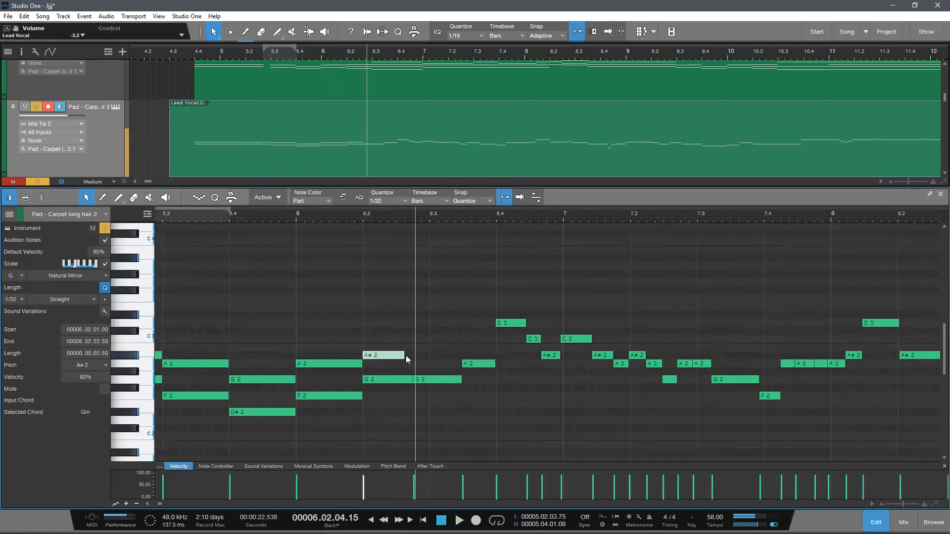
drag(406, 355, 402, 324)
click(347, 217)
key(space)
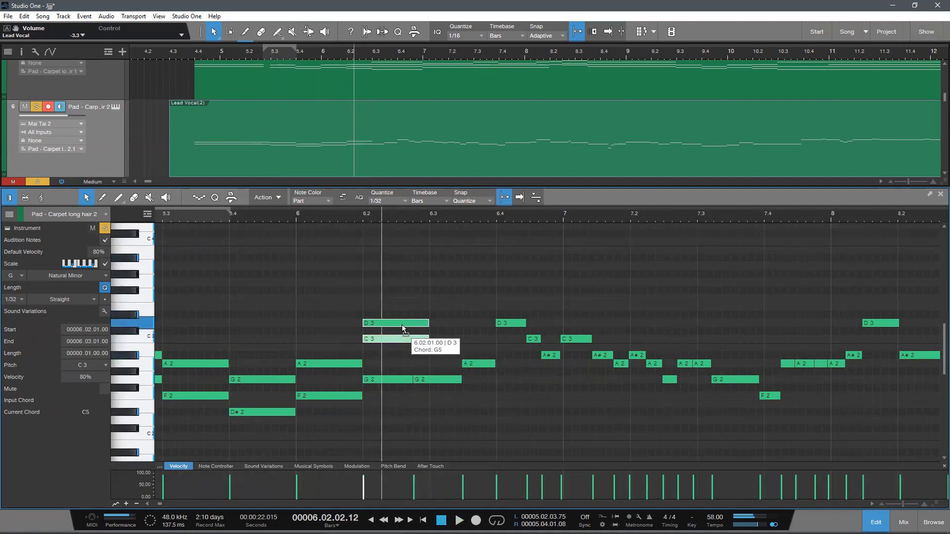
key(space)
Step: Add an A#2 note from 6.2 to 6.3 between the G2 and D3 notes and play the chord
drag(345, 216, 331, 245)
drag(355, 208, 382, 210)
click(378, 226)
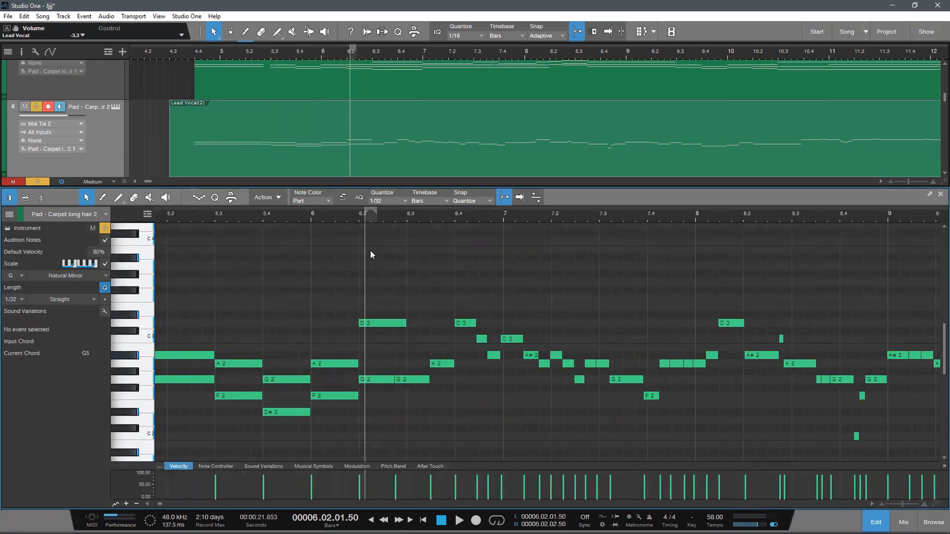
double_click(364, 355)
drag(366, 355, 409, 368)
click(341, 216)
key(space)
drag(373, 218, 358, 224)
key(space)
Step: Merge the two G2 notes after 6.2 into one, and extend the D3 and A#2 notes to end together with it
drag(400, 417, 342, 376)
key(g)
click(375, 403)
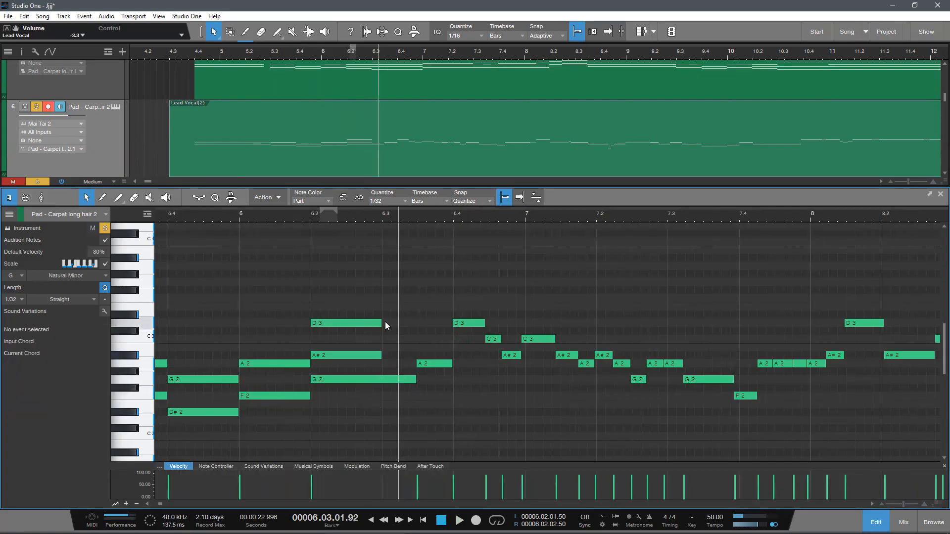
click(379, 323)
drag(392, 331, 416, 374)
click(422, 403)
Step: Play the part from 5.4 to check the new chords up to the one after 6.2
click(196, 215)
key(space)
drag(270, 211, 328, 208)
scroll(359, 293, down, 2)
scroll(361, 292, up, 2)
mouse_move(388, 219)
mouse_down()
mouse_move(407, 198)
mouse_move(388, 231)
mouse_up()
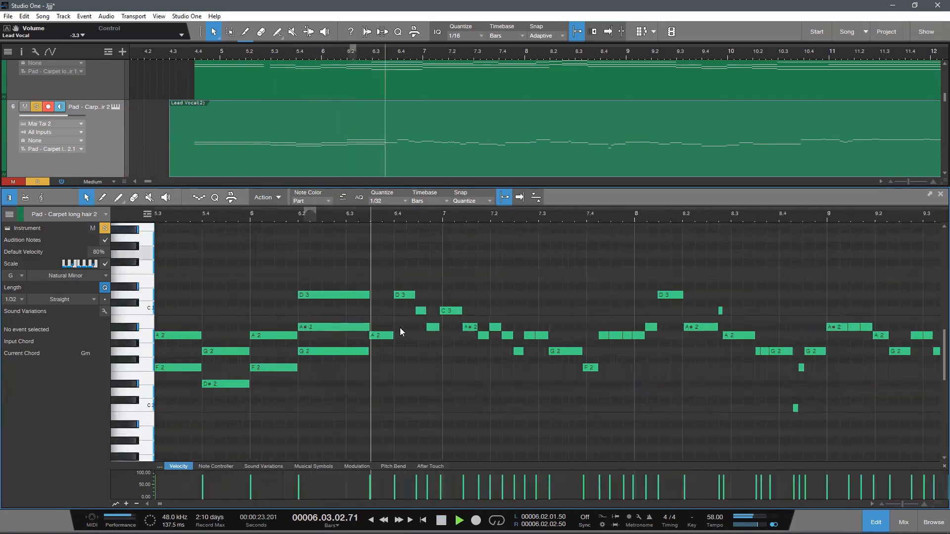
Step: Delete the A2 note following the 6.2 chord and extend the chord's G2, A#2 and D3 notes to 6.4
key(space)
click(383, 339)
key(Delete)
drag(376, 380, 357, 270)
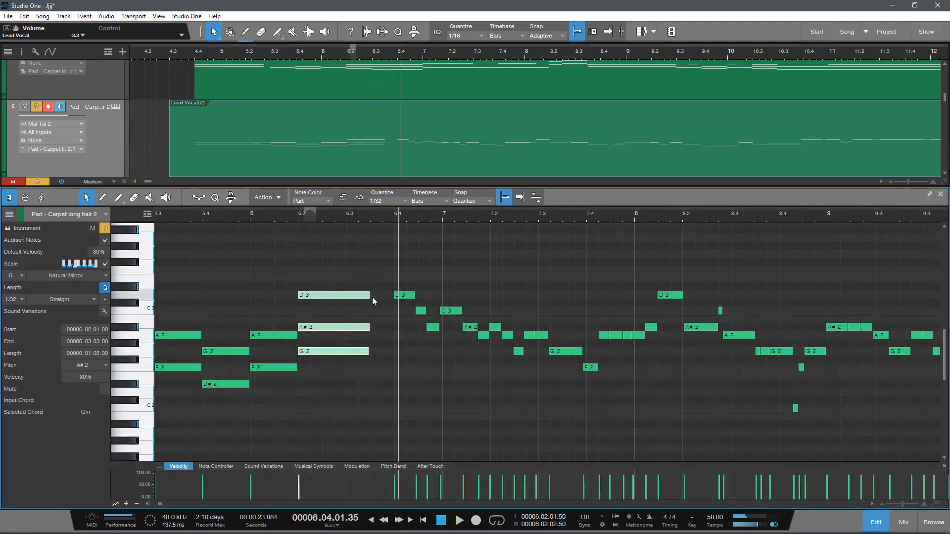
drag(380, 303, 393, 310)
click(401, 344)
Step: Play back the chord passage before 6.4 to check the lengthened chord
drag(325, 217, 353, 208)
scroll(290, 238, down, 3)
click(208, 216)
scroll(357, 335, up, 2)
drag(316, 219, 348, 228)
scroll(325, 308, up, 2)
scroll(383, 345, down, 1)
key(space)
scroll(389, 347, down, 2)
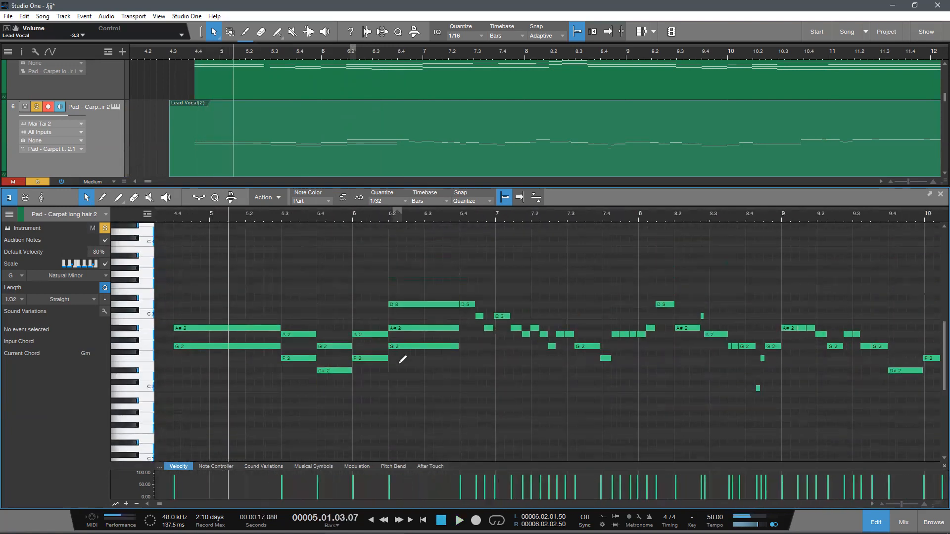
Step: Try to place a higher copy of all the chord notes between 4.4 and 6.4
drag(327, 299, 217, 266)
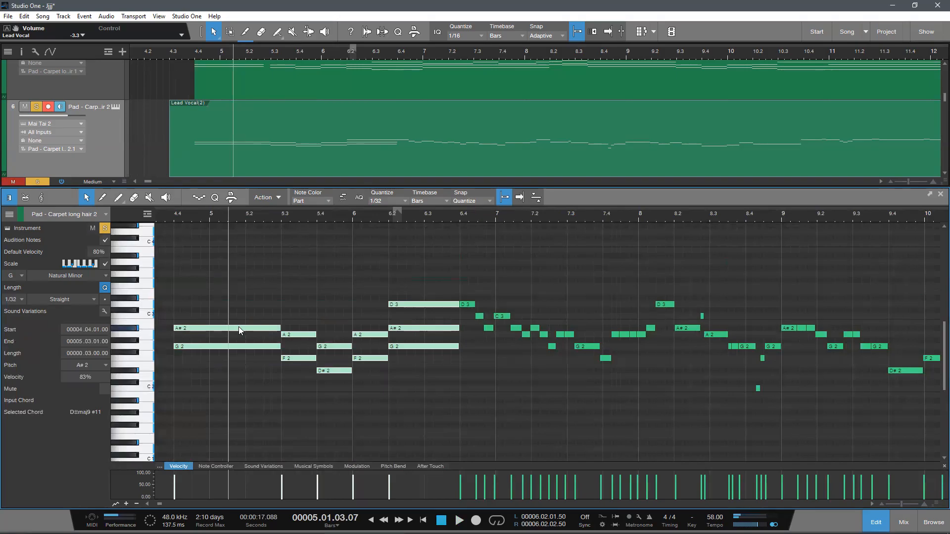
drag(184, 329, 185, 331)
drag(210, 416, 423, 260)
drag(188, 327, 259, 257)
scroll(385, 410, down, 2)
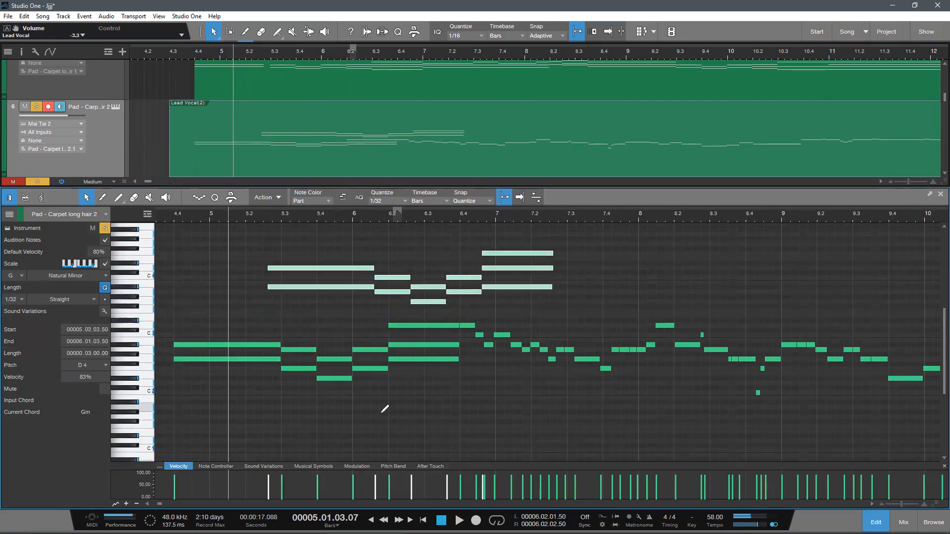
scroll(203, 396, up, 2)
key(ctrl+z)
Step: Duplicate all chord notes from 4.4 to 6.4 one octave higher, aligned in time with the originals
scroll(227, 375, down, 2)
drag(210, 433, 421, 366)
drag(202, 389, 287, 312)
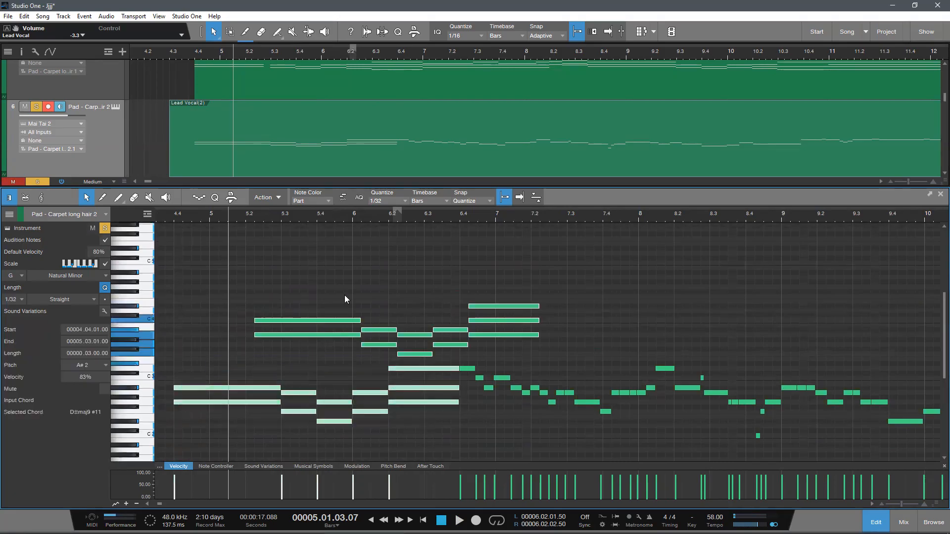
key(ctrl+z)
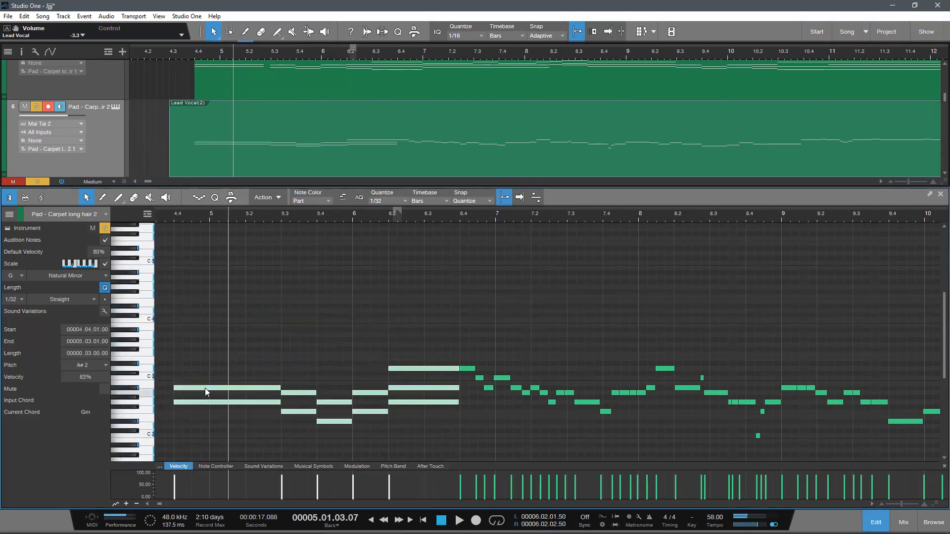
drag(181, 388, 184, 389)
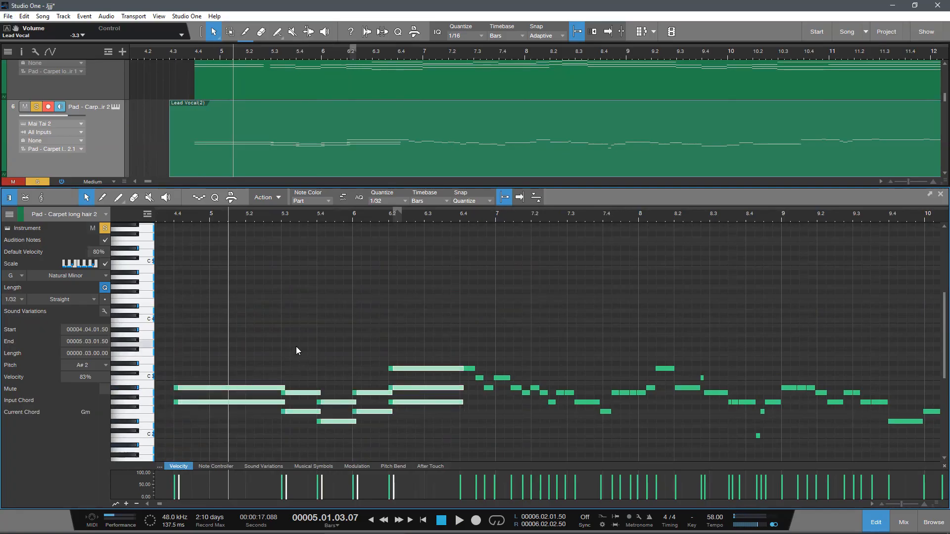
key(shift+Up)
drag(186, 330, 182, 330)
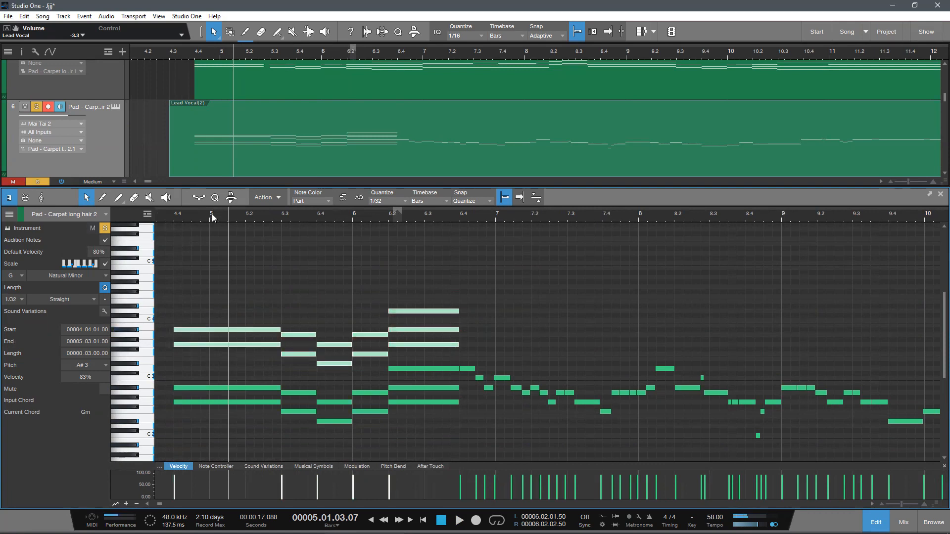
Step: Play the octave-doubled chords from 4.4 until just before 6.4
key(space)
drag(192, 218, 225, 224)
key(space)
scroll(272, 300, down, 2)
key(space)
scroll(297, 321, up, 3)
scroll(309, 324, down, 2)
scroll(341, 342, up, 3)
scroll(377, 378, down, 4)
scroll(392, 378, up, 4)
scroll(410, 380, down, 3)
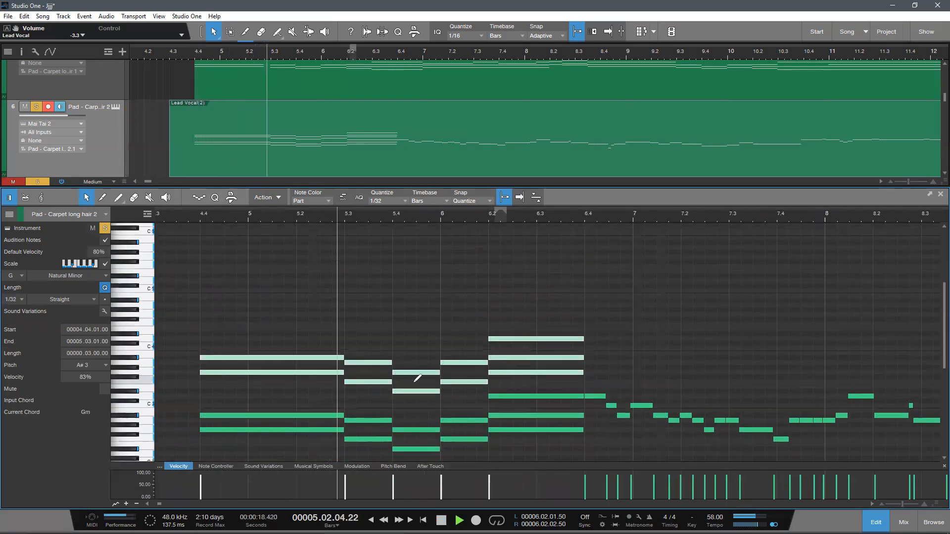
scroll(439, 382, up, 3)
scroll(445, 376, down, 3)
scroll(500, 371, up, 2)
scroll(550, 356, down, 1)
scroll(555, 349, up, 2)
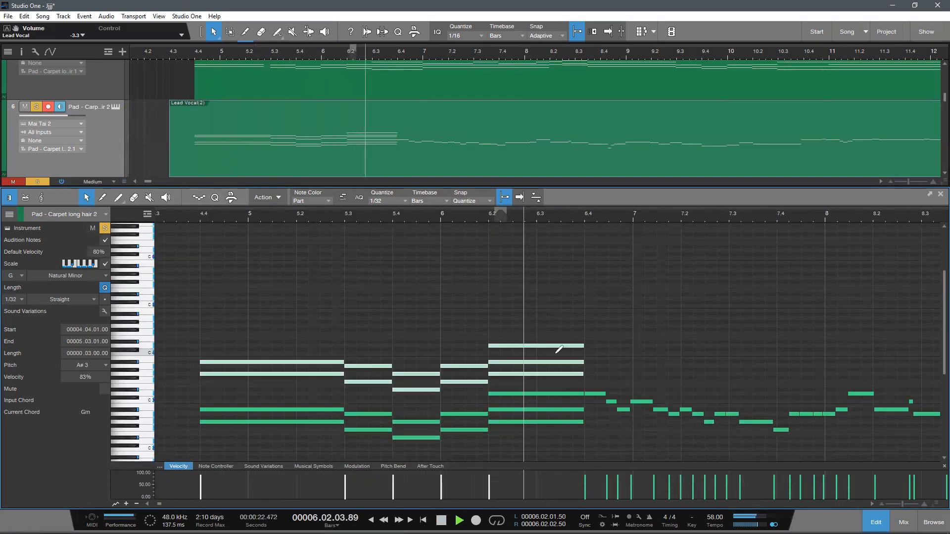
key(space)
scroll(467, 324, down, 1)
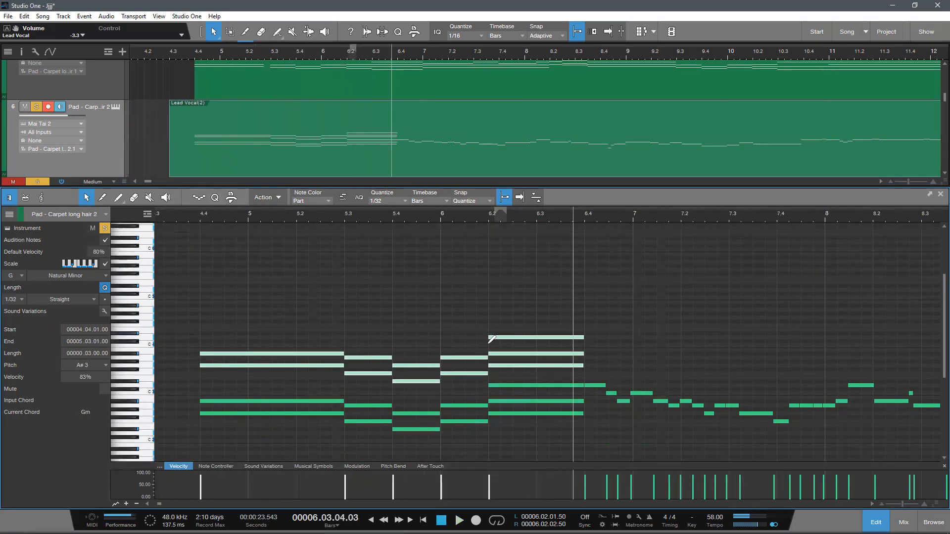
scroll(490, 342, up, 1)
drag(248, 326, 560, 383)
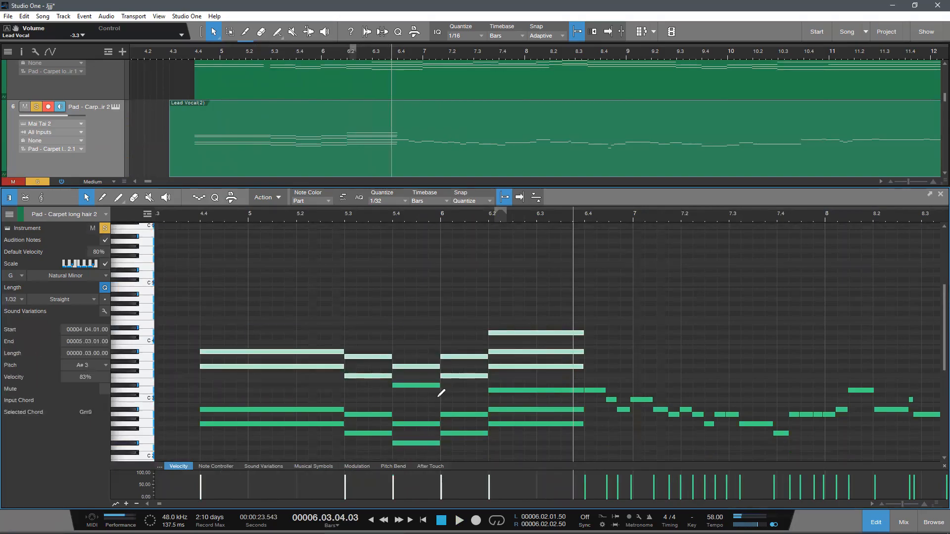
scroll(441, 392, up, 2)
scroll(360, 364, down, 3)
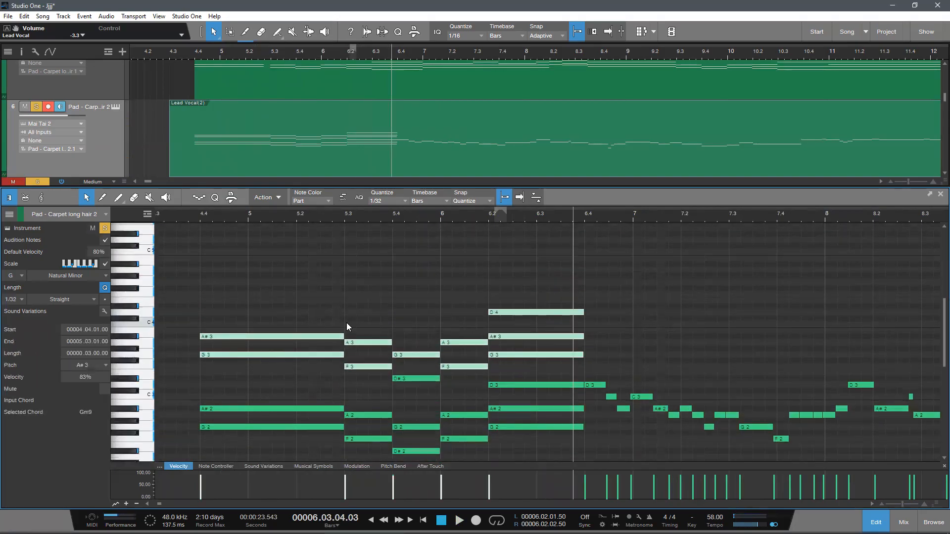
Step: Lower the A#3 note of the chord at 4.4 to D3
scroll(361, 324, up, 1)
click(234, 278)
drag(216, 247, 228, 354)
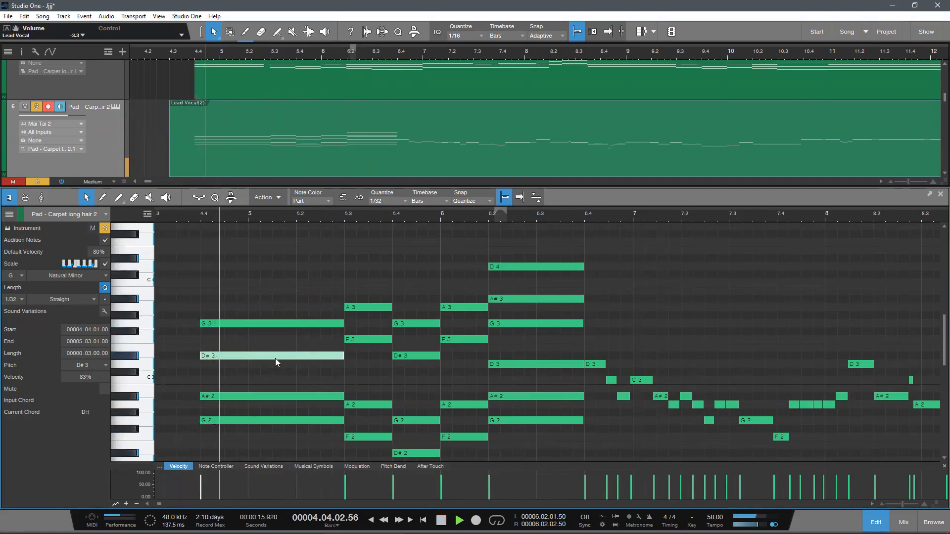
key(space)
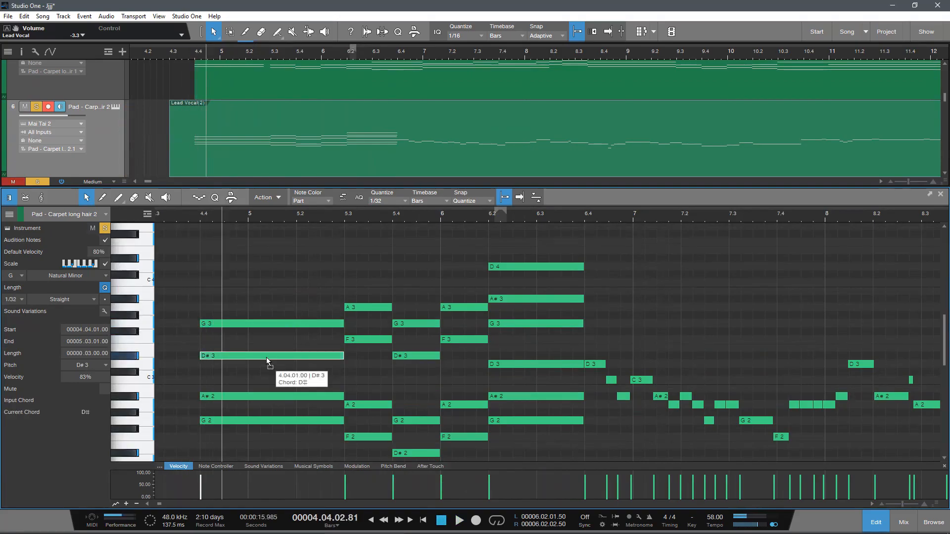
click(267, 356)
key(Down)
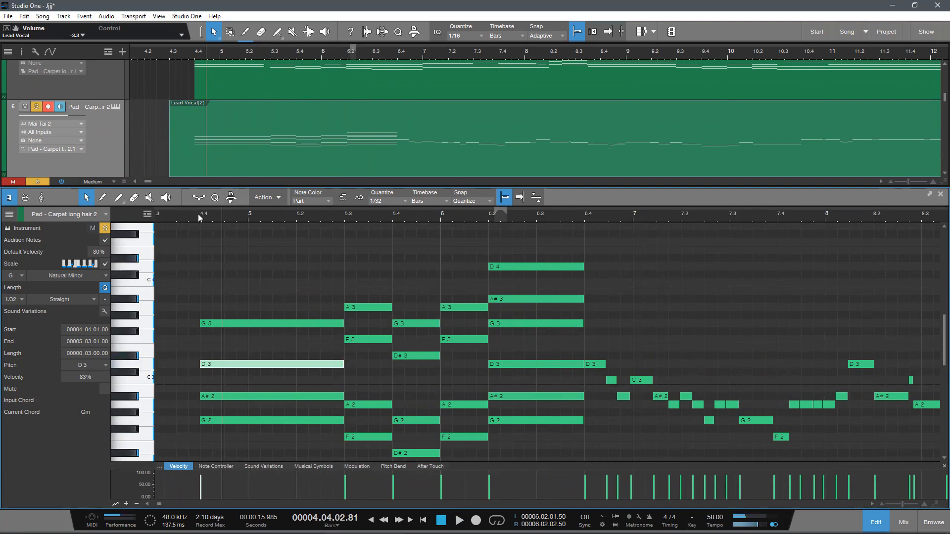
Step: Play the part from 4.4 into the 5.3 chord to hear the revised voicing
scroll(286, 283, down, 4)
key(space)
scroll(425, 359, up, 1)
click(436, 370)
scroll(488, 331, down, 1)
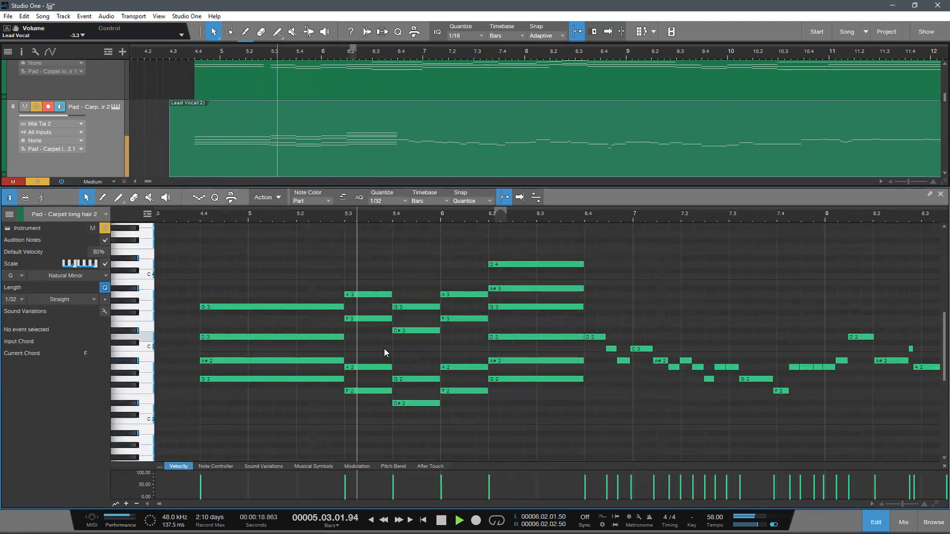
Step: Try lowering the F3 note of the 5.3 chord to C3
drag(357, 324, 357, 350)
key(space)
Step: Add a C3 note to the 5.3 chord by copying its F3 note downward, and play the chord
key(space)
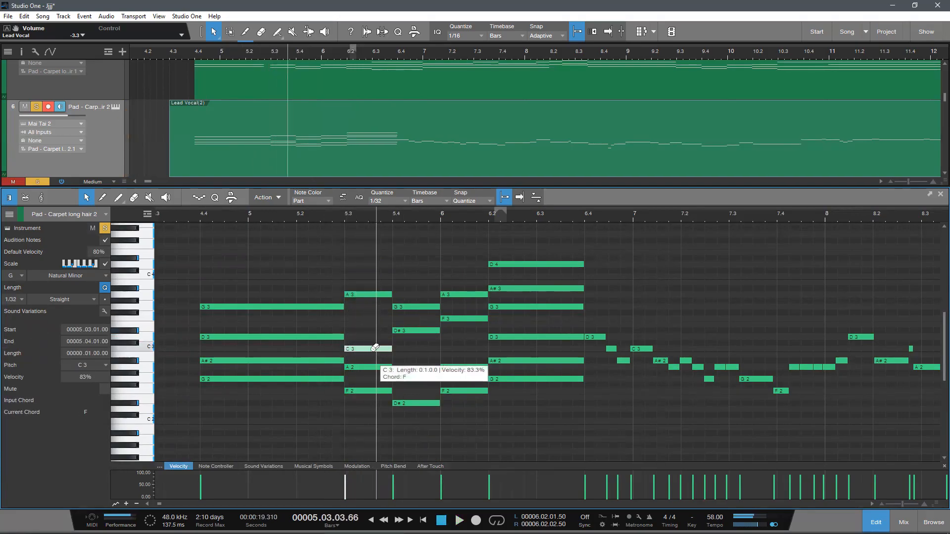
key(ctrl+z)
drag(359, 321, 358, 341)
key(ctrl+z)
key(space)
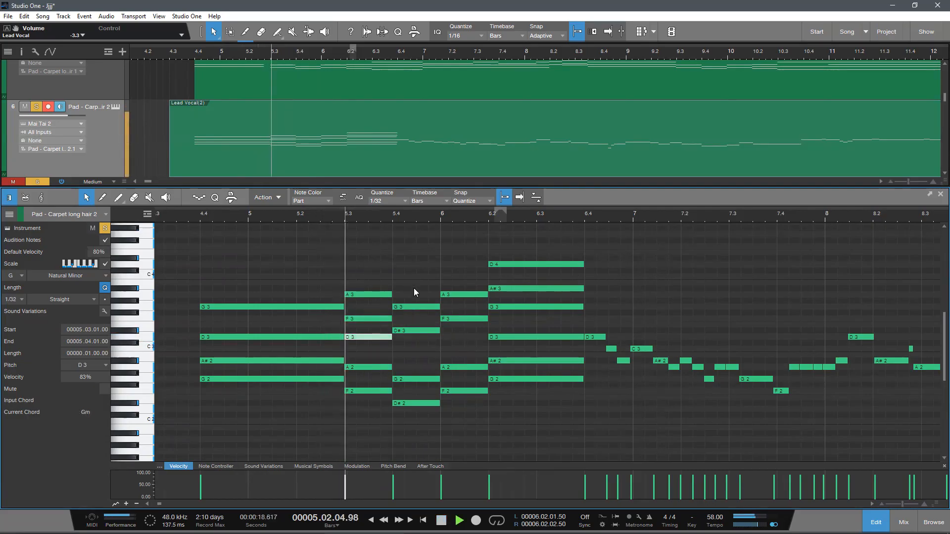
key(space)
drag(362, 347, 362, 347)
key(space)
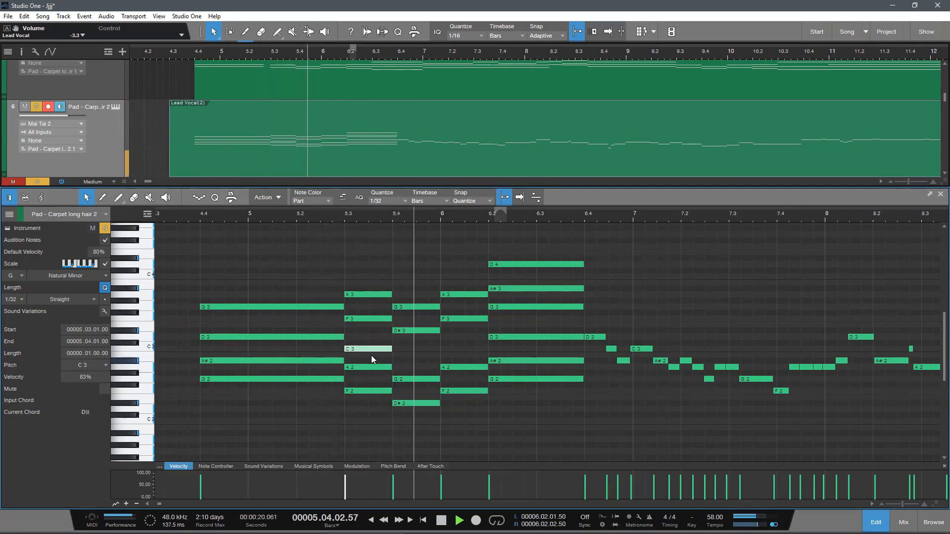
Step: Copy the C3 note to 5.4 as A#2 and play the chords from 5.3
drag(367, 351, 410, 358)
key(space)
mouse_move(329, 218)
mouse_down()
mouse_move(343, 206)
mouse_move(329, 214)
mouse_up()
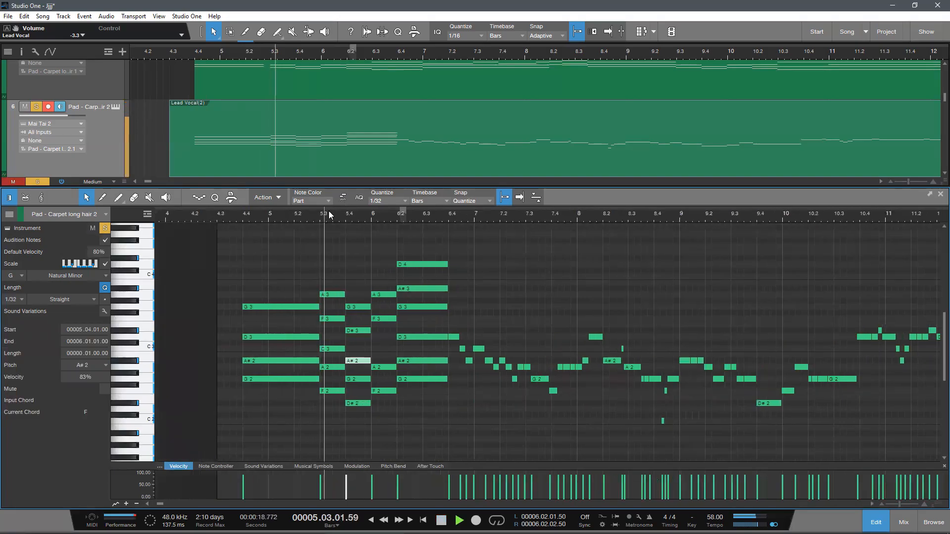
scroll(390, 313, down, 2)
scroll(405, 345, up, 3)
scroll(430, 352, down, 3)
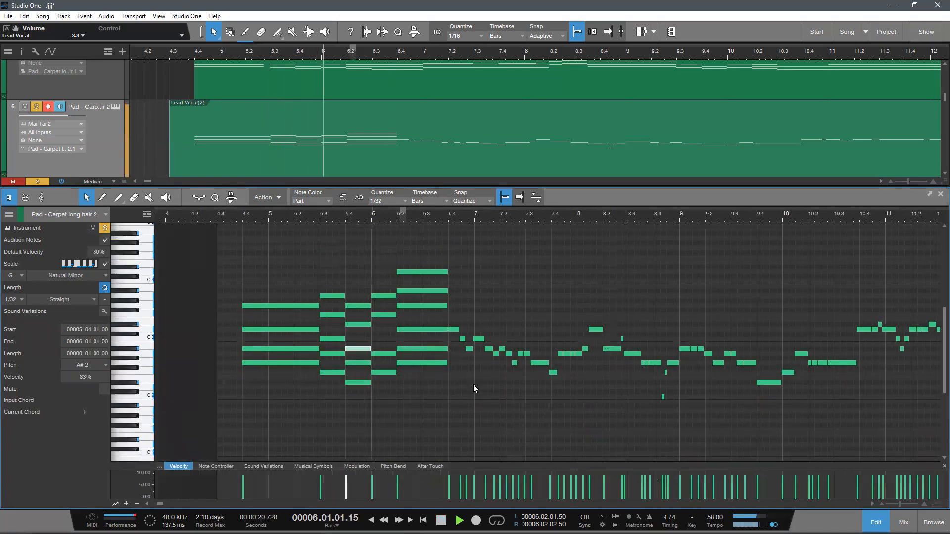
scroll(463, 386, up, 2)
scroll(461, 387, down, 3)
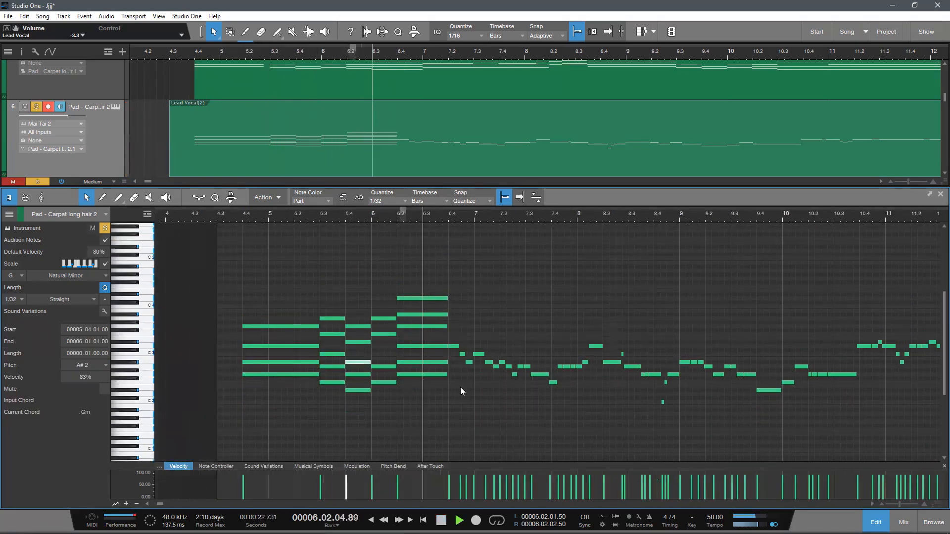
Step: Try moving the 6.2 chord's D4 note down to D#3 in place of its D3 note
click(417, 298)
scroll(447, 333, up, 2)
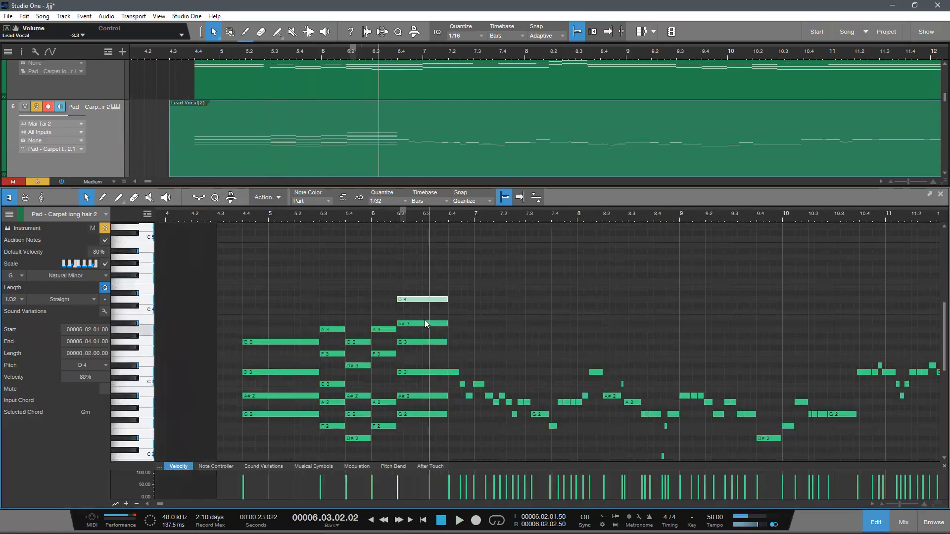
drag(411, 300, 414, 364)
click(407, 371)
key(Delete)
click(411, 368)
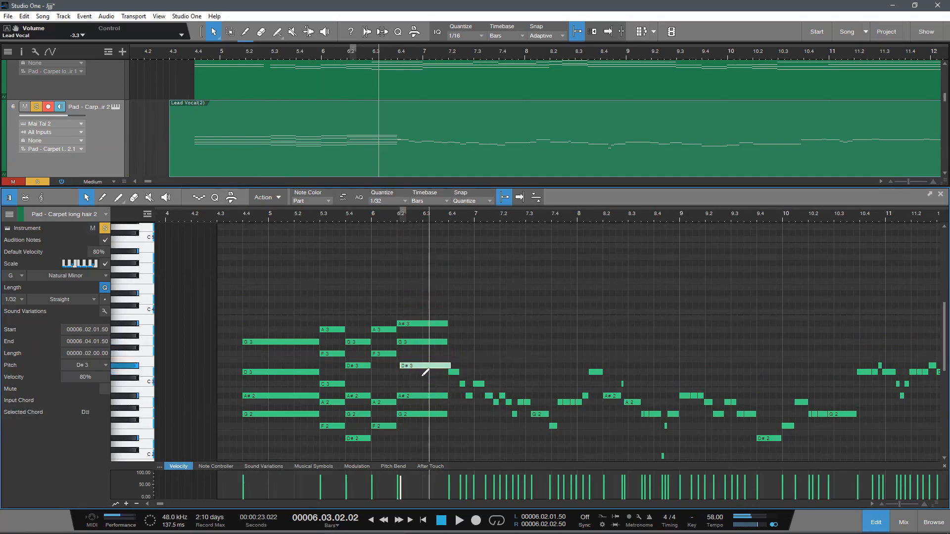
key(ctrl+z)
key(ctrl+z)
Step: Lower the D4 note of the 6.2 chord to D2
scroll(426, 367, up, 2)
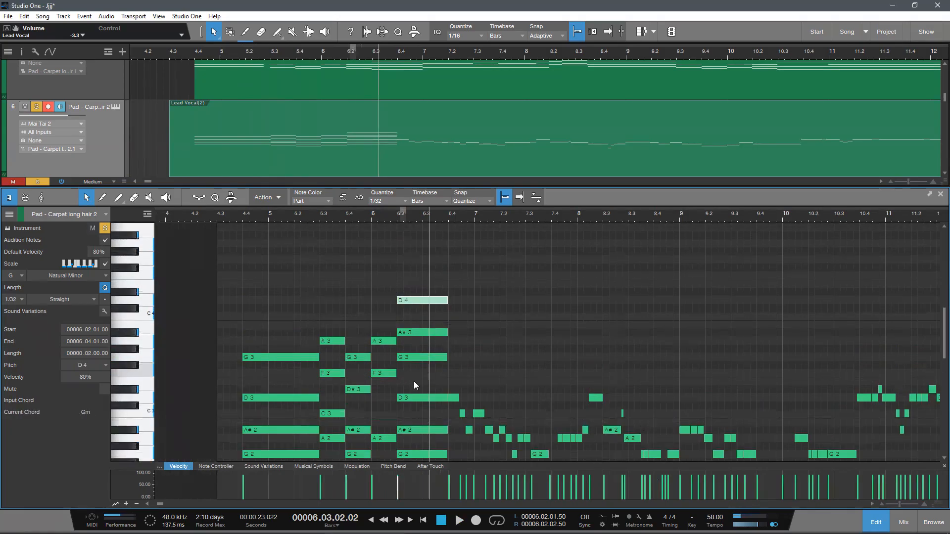
click(416, 398)
scroll(421, 336, down, 2)
drag(417, 322, 415, 416)
scroll(471, 411, down, 1)
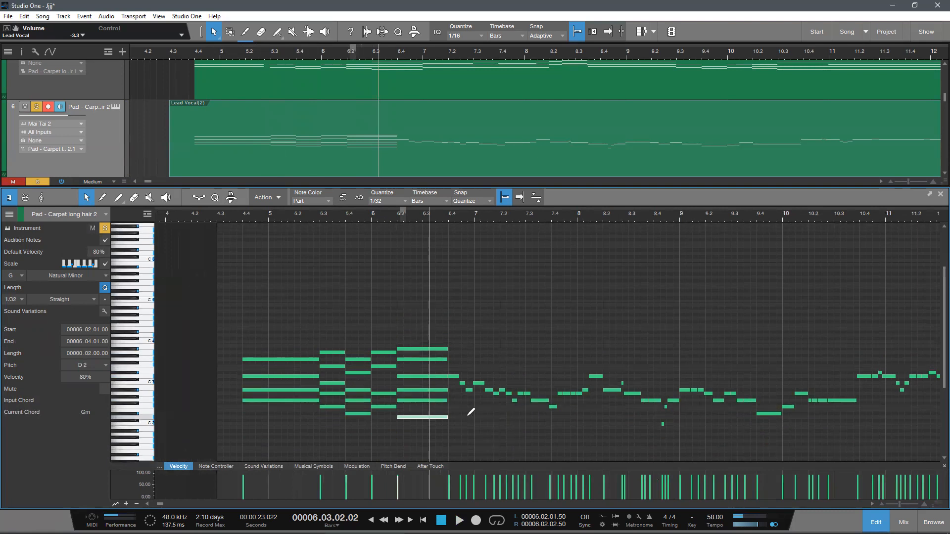
Step: Play the chord passage from the start of the part past 6.4 to check the bass note at 6.2
click(236, 217)
key(space)
scroll(403, 307, up, 1)
mouse_move(373, 218)
mouse_down()
mouse_move(358, 206)
mouse_move(355, 216)
mouse_up()
scroll(384, 286, down, 2)
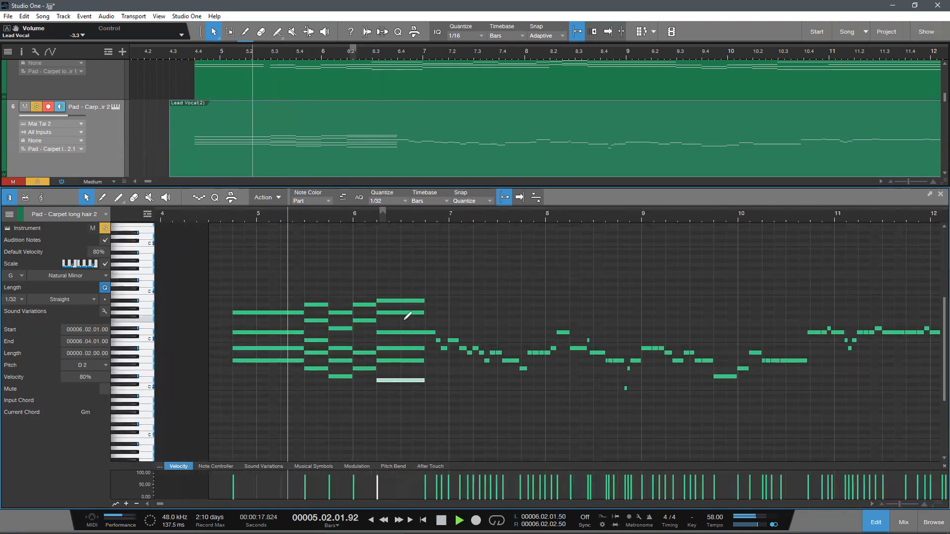
scroll(396, 380, down, 1)
scroll(395, 381, up, 1)
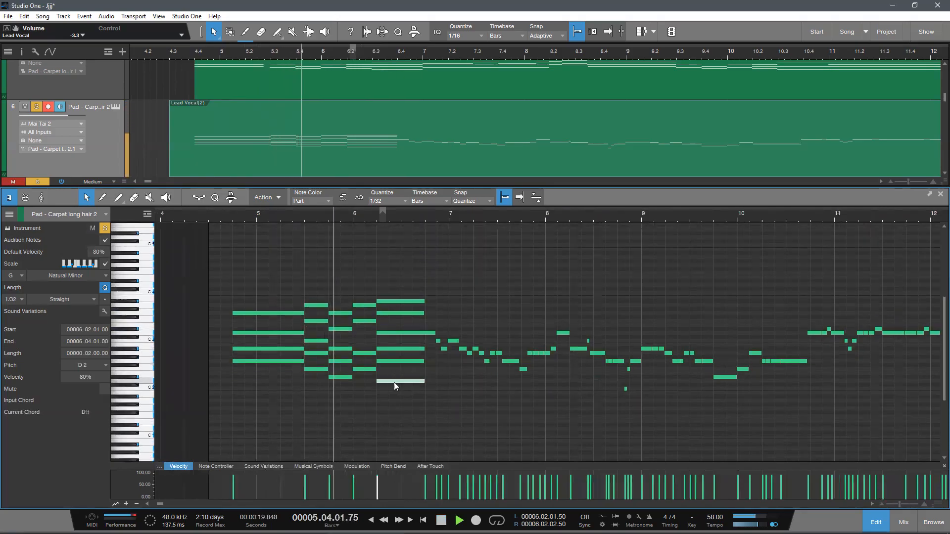
scroll(446, 402, down, 1)
scroll(443, 405, up, 1)
scroll(449, 402, down, 1)
mouse_move(427, 213)
mouse_down()
mouse_move(415, 230)
mouse_move(383, 216)
mouse_move(362, 225)
mouse_move(435, 213)
mouse_up()
key(space)
scroll(463, 398, down, 1)
scroll(462, 387, up, 1)
Step: Inspect where the 6.2 chord's D3 note ends against the vocal D3 note following at 6.4
drag(291, 296, 403, 429)
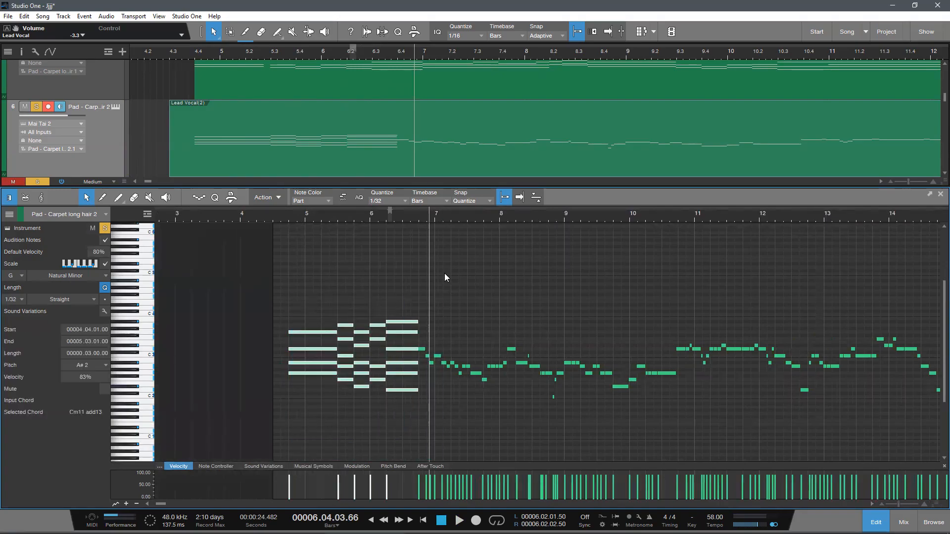
drag(420, 212, 397, 243)
click(365, 313)
scroll(341, 365, up, 3)
drag(296, 344, 289, 343)
click(287, 339)
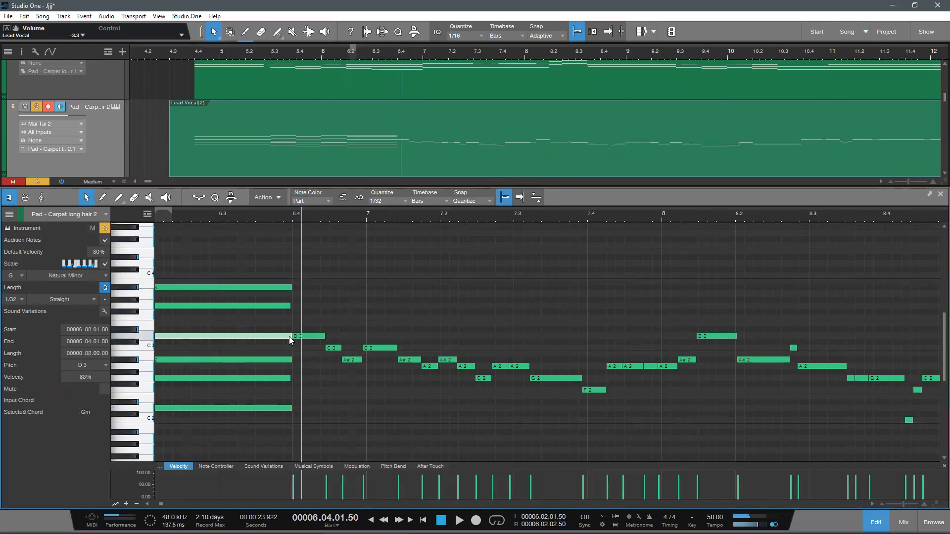
scroll(334, 384, down, 2)
scroll(337, 383, up, 1)
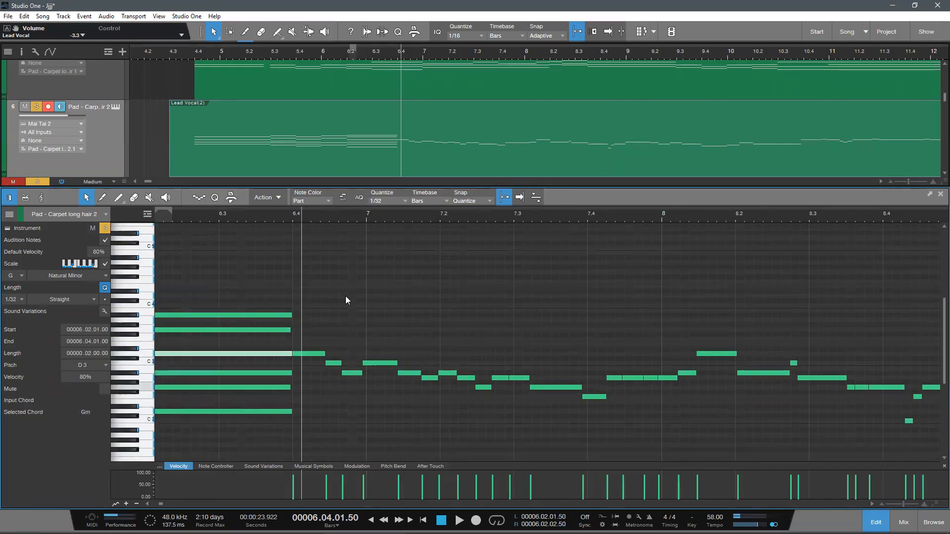
scroll(342, 210, down, 5)
scroll(344, 210, down, 1)
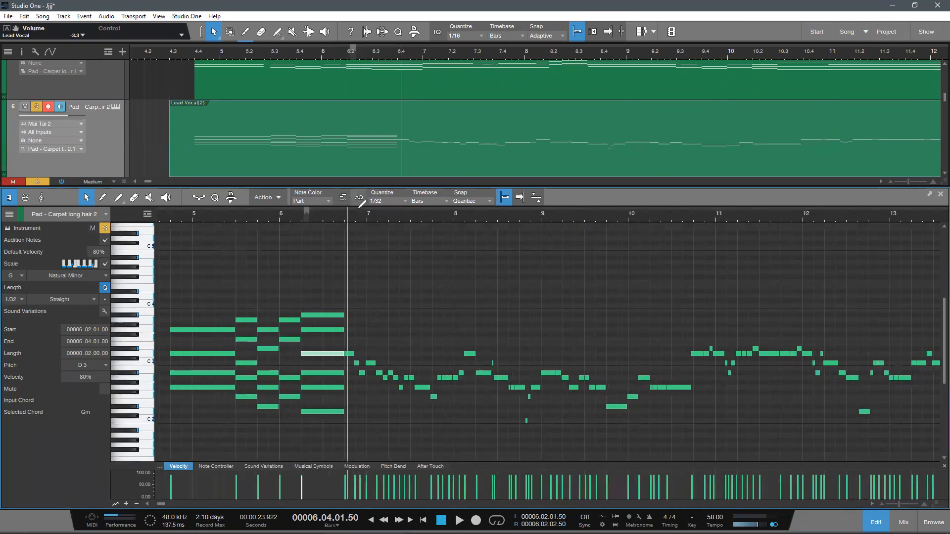
scroll(292, 416, down, 1)
scroll(449, 391, down, 2)
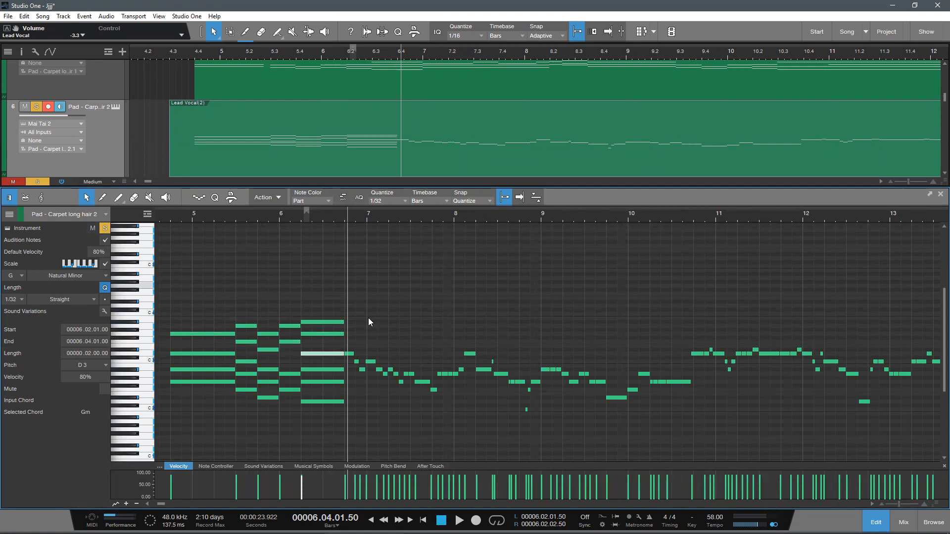
scroll(370, 233, up, 5)
scroll(371, 210, down, 5)
Step: Undo the octave layering of the opening chords between 4.4 and 6.4
scroll(374, 213, up, 2)
click(422, 361)
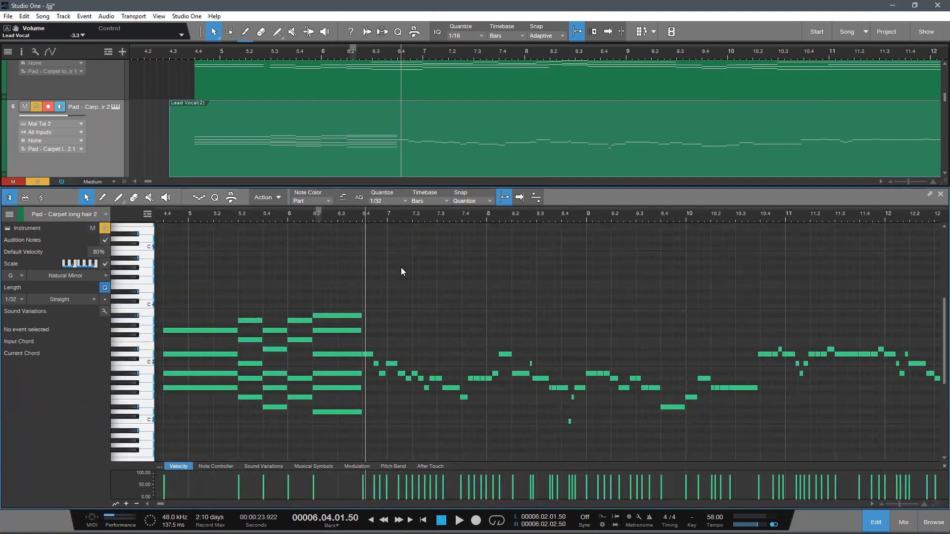
scroll(381, 230, up, 3)
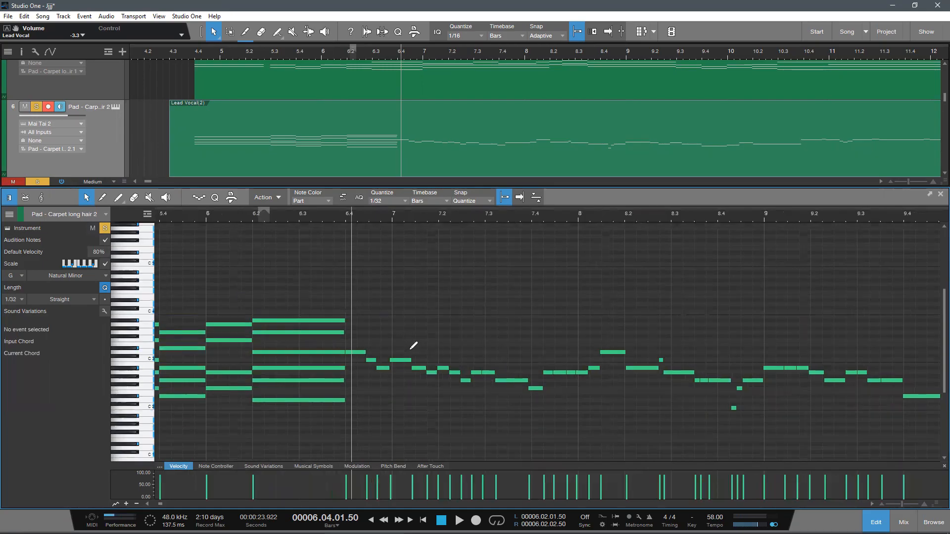
scroll(411, 349, up, 2)
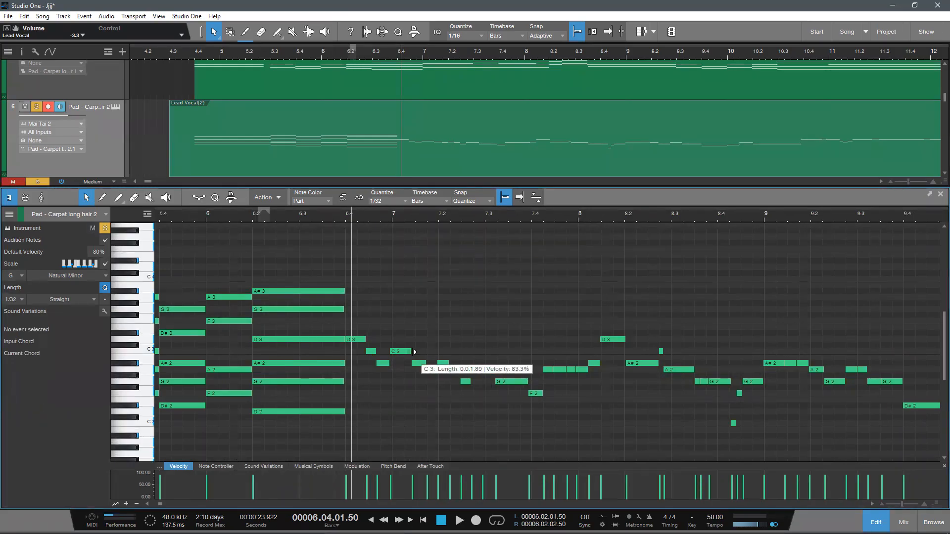
scroll(459, 414, down, 1)
mouse_move(408, 214)
mouse_down()
mouse_move(407, 193)
mouse_move(439, 270)
mouse_up()
scroll(442, 274, up, 1)
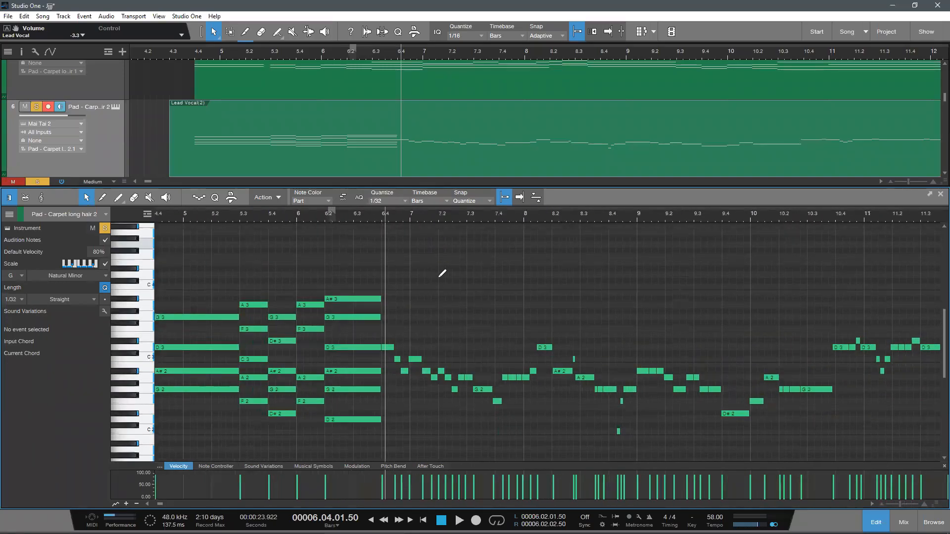
drag(405, 221, 420, 218)
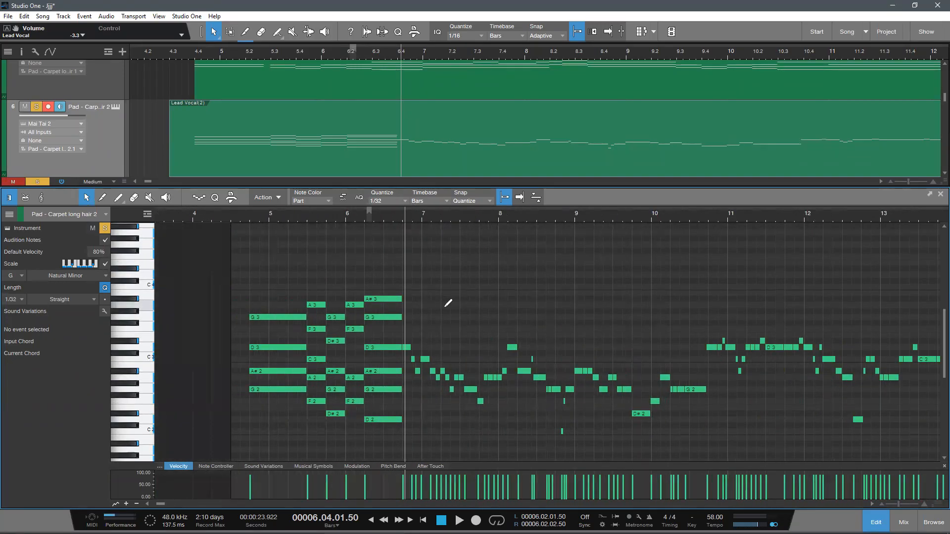
key(ctrl+z)
key(ctrl+z)
key(ctrl+z)
key(ctrl+z)
key(ctrl+z)
key(ctrl+z)
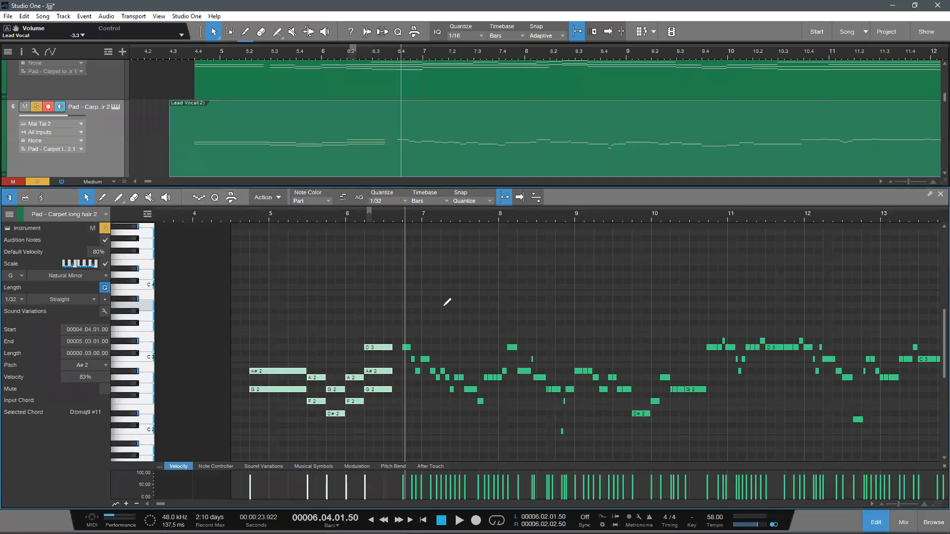
Step: Play from bar 6 past 6.4 to hear how the 6.2 chord leads into the following vocal notes
click(347, 218)
key(space)
drag(379, 214, 345, 224)
scroll(425, 287, up, 2)
key(space)
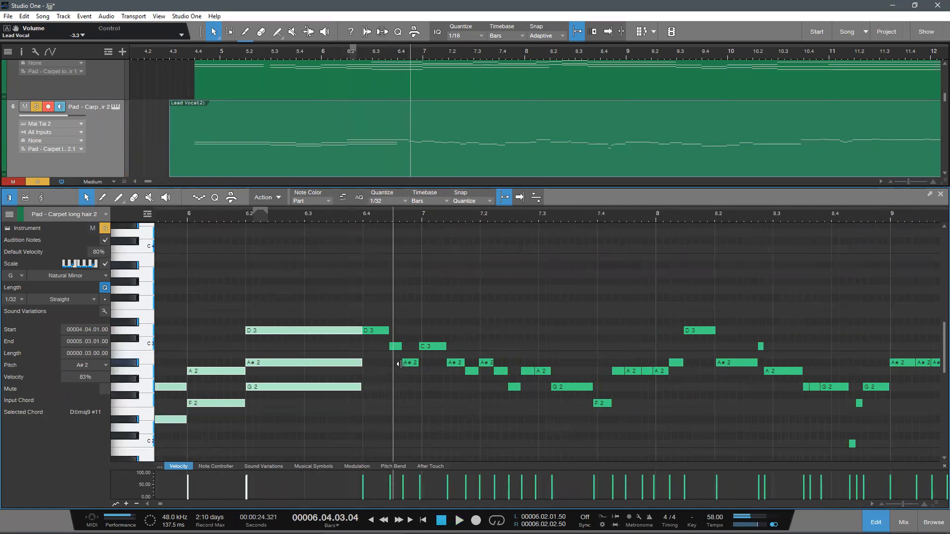
Step: Try stretching the short C3 note after 6.4 back to start at 6.4
click(381, 330)
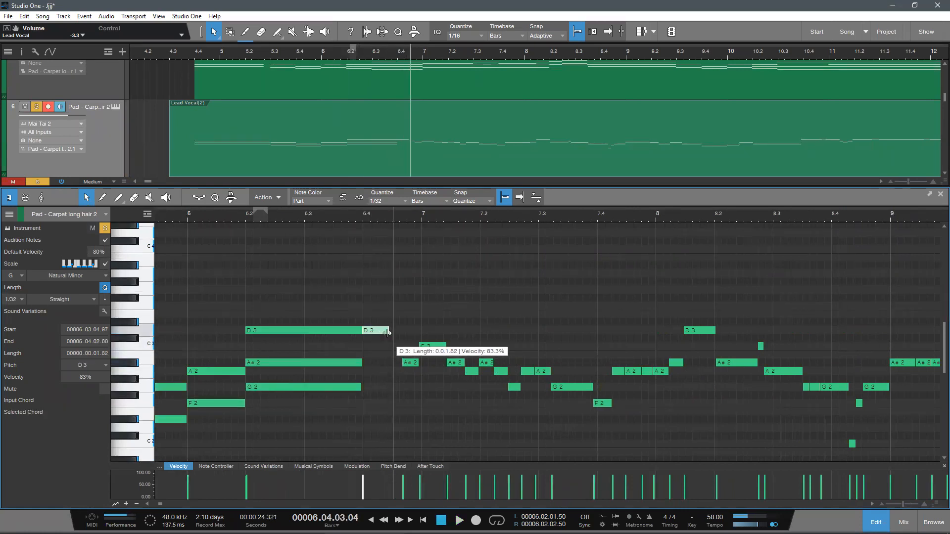
drag(395, 349, 366, 348)
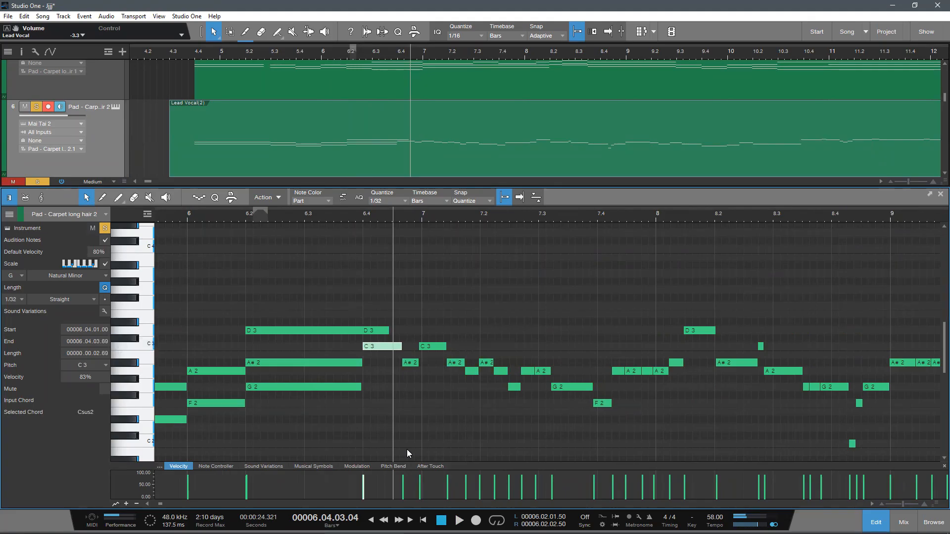
key(ctrl+z)
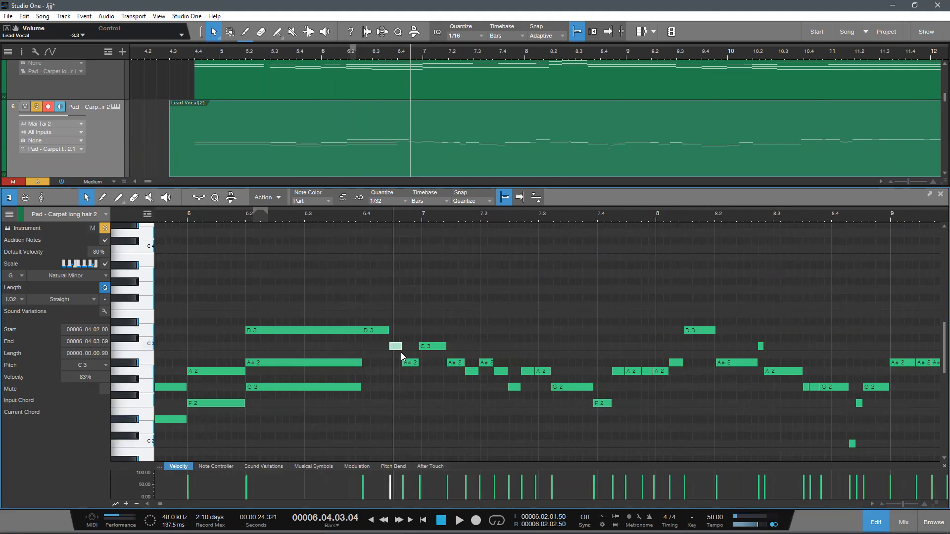
Step: Stretch the A#2 note back to 6.4 over the short C3 note, and lengthen the D3 and A#2 notes to bar 7
drag(402, 363, 365, 377)
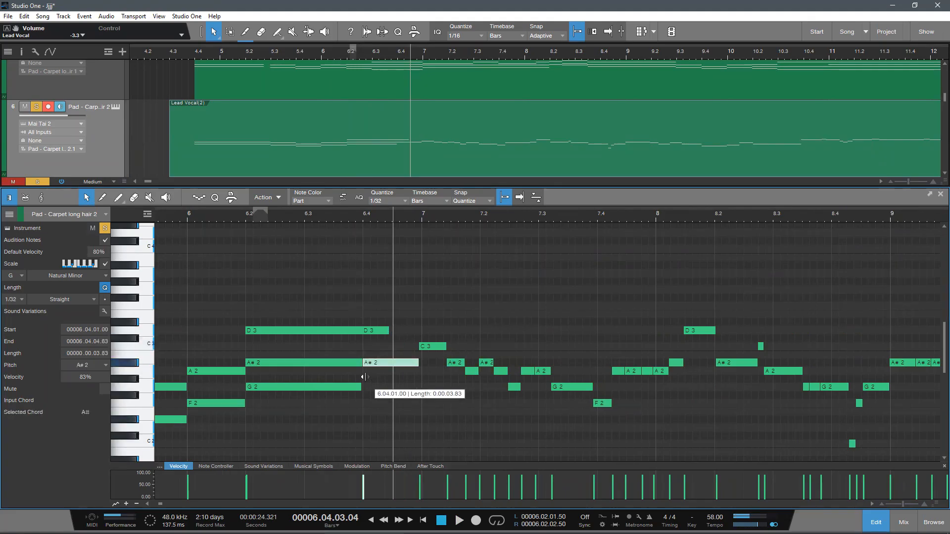
drag(389, 330, 422, 350)
click(422, 368)
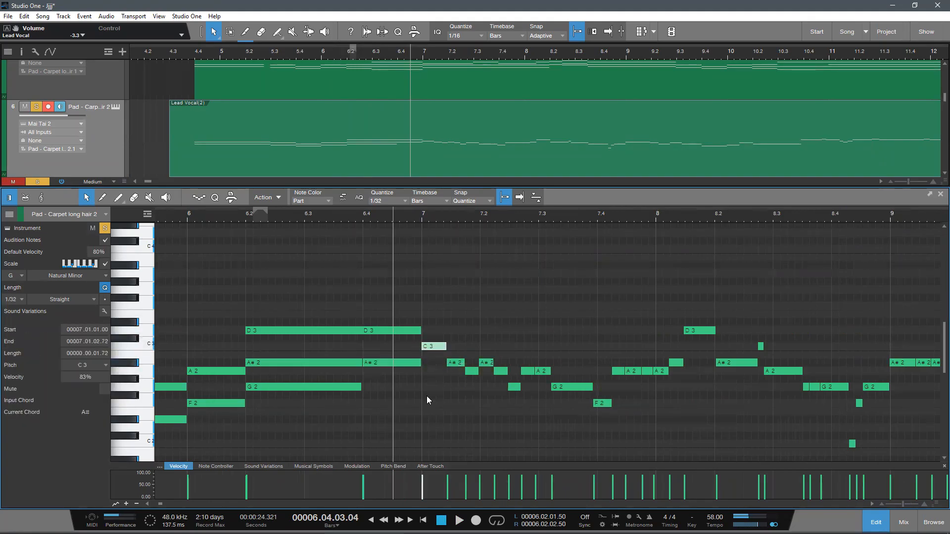
Step: Add a G2 note from 6.4 to bar 7 beneath the D3 and A#2 notes
click(374, 396)
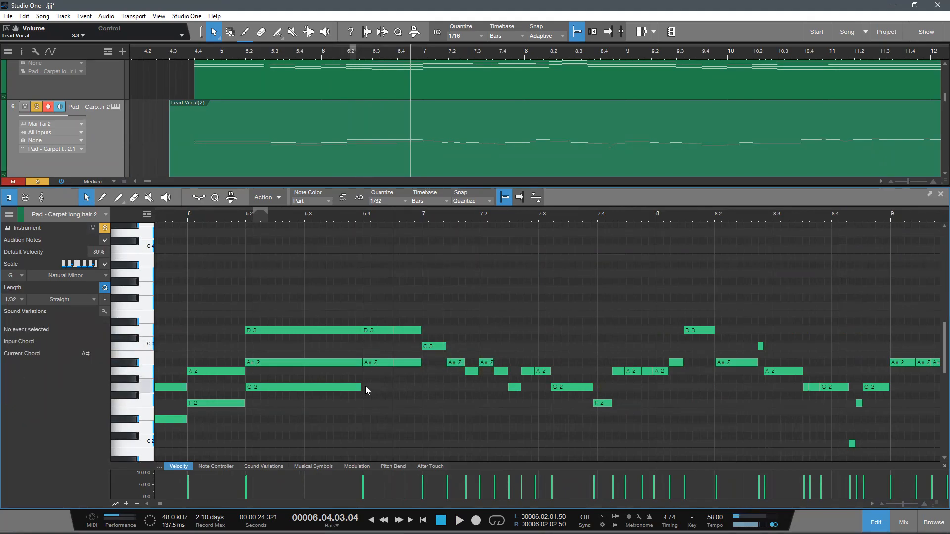
double_click(366, 387)
drag(374, 390, 332, 294)
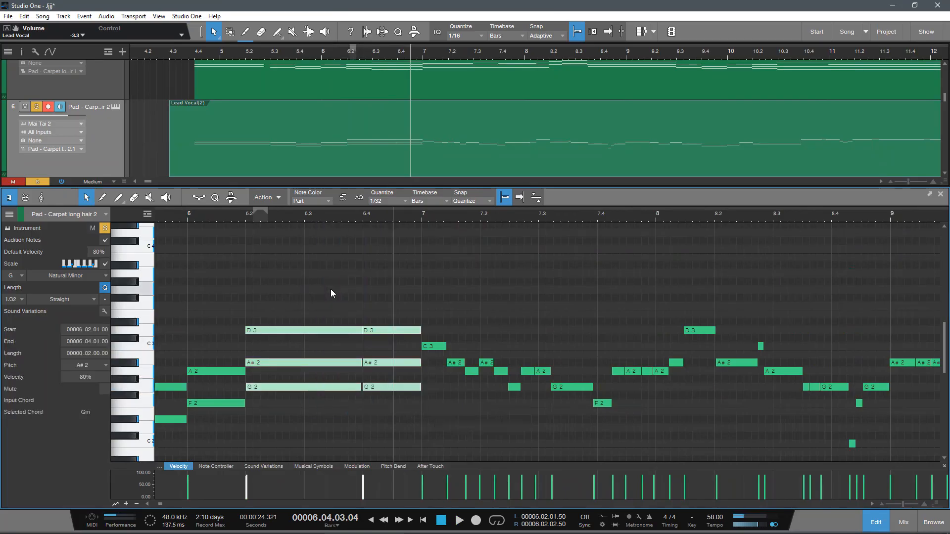
click(367, 404)
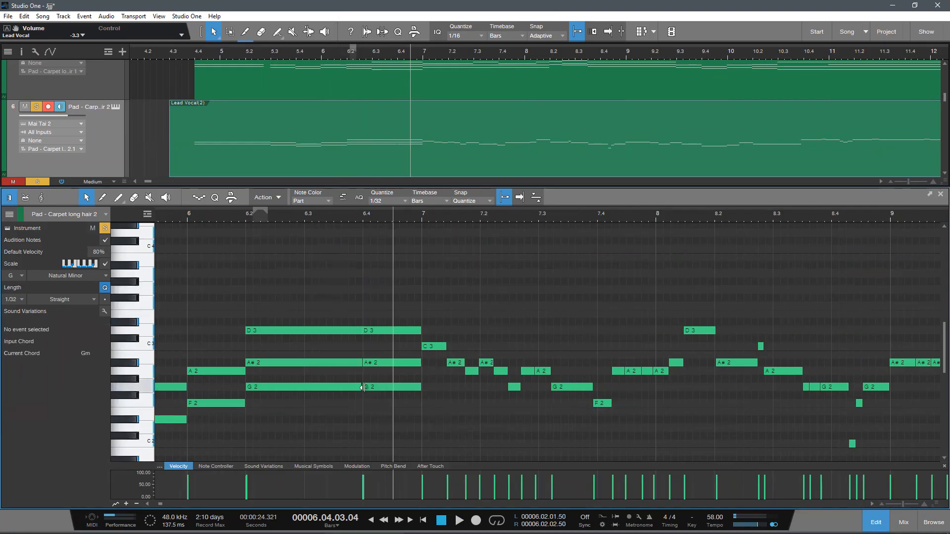
drag(363, 387, 360, 393)
click(357, 385)
click(364, 388)
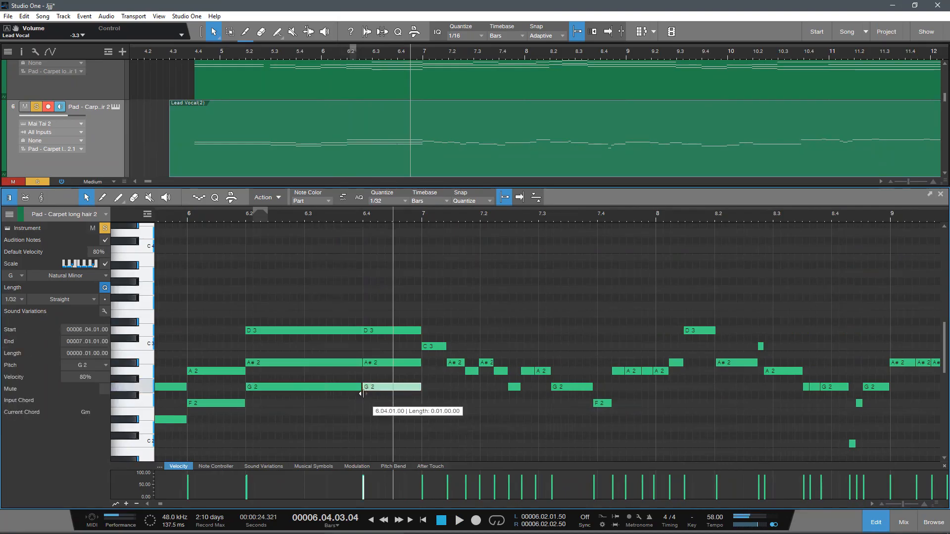
Step: Play from 6.2 past 7.3 to check the 6.4 chord and the notes that follow it
click(243, 220)
key(space)
drag(352, 213, 346, 339)
scroll(346, 339, up, 2)
drag(318, 215, 226, 183)
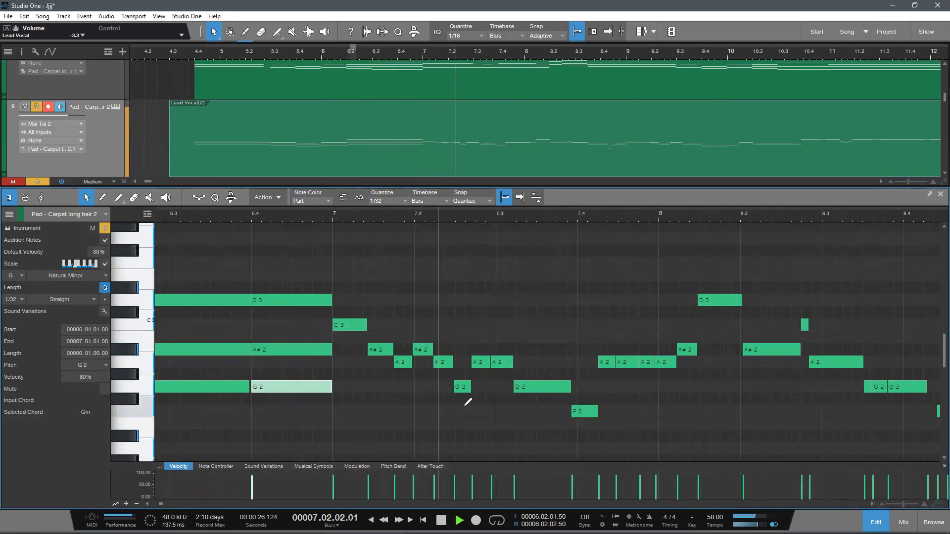
scroll(463, 405, down, 2)
key(space)
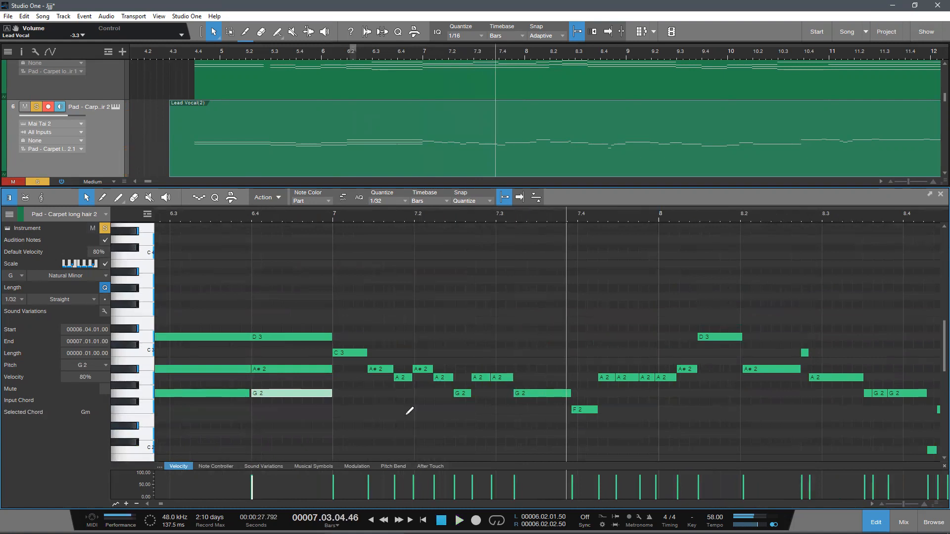
Step: Lengthen bar 7's C3 note to 7.2, replacing the first A#2 note below it with the A2 note extended back to bar 7
scroll(409, 410, up, 2)
click(351, 331)
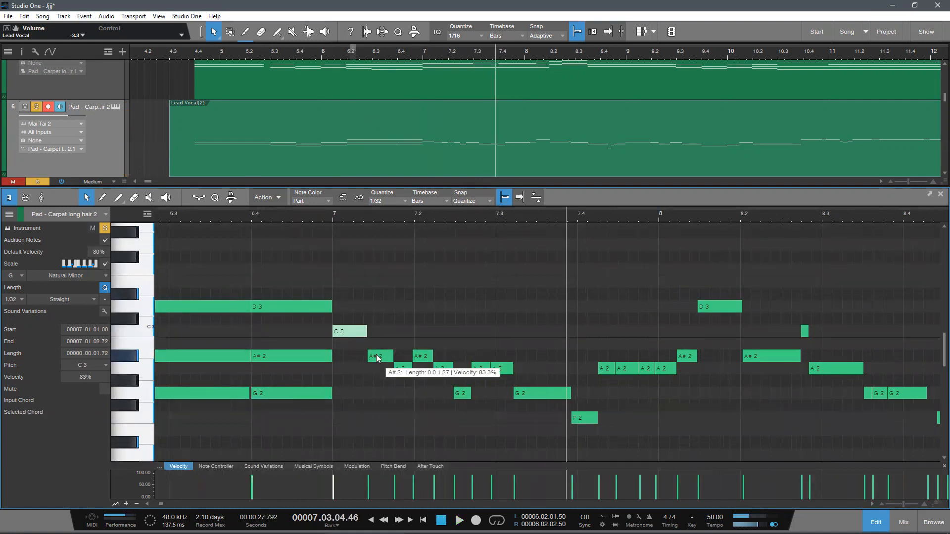
drag(367, 332, 413, 334)
click(281, 214)
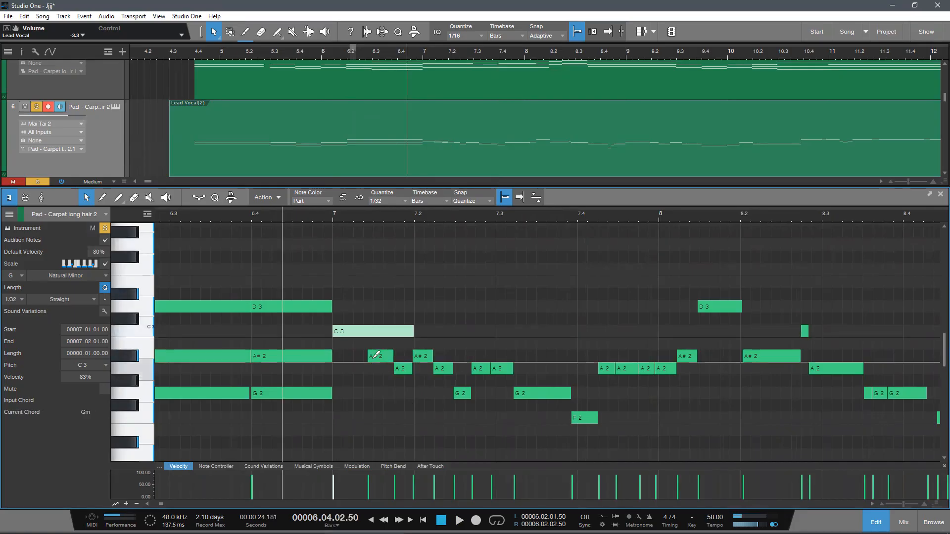
click(379, 357)
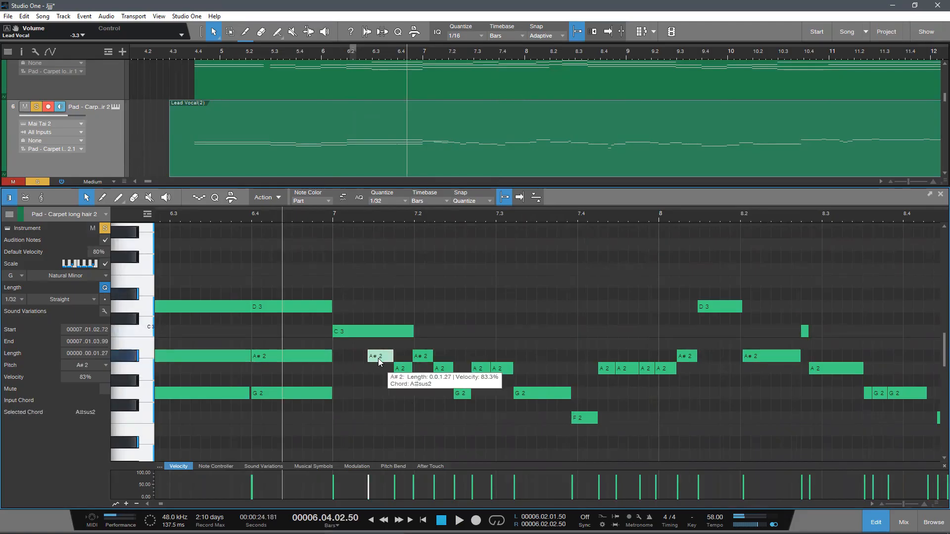
key(Delete)
drag(396, 369, 333, 378)
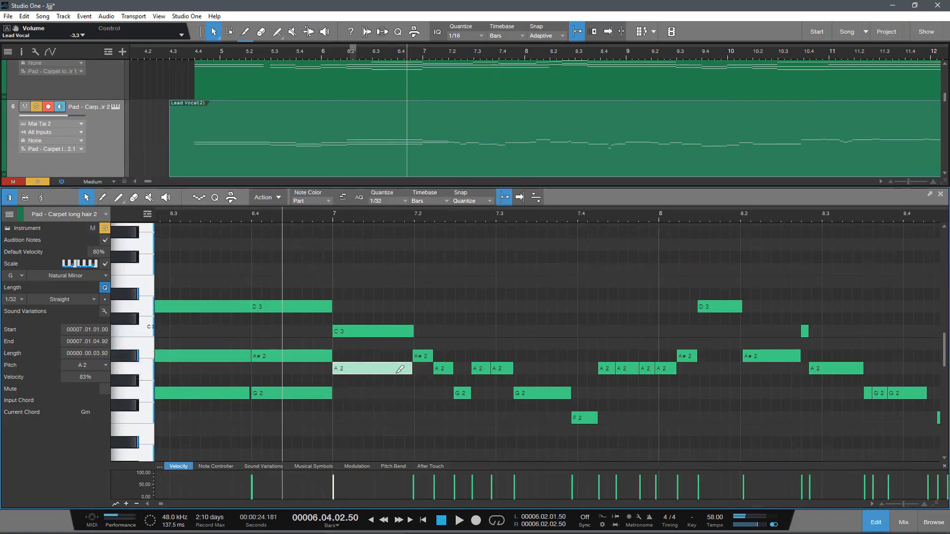
Step: Delete the A#2 note at 7.2 and play from 6.4 past 7.2
click(429, 359)
key(Delete)
key(space)
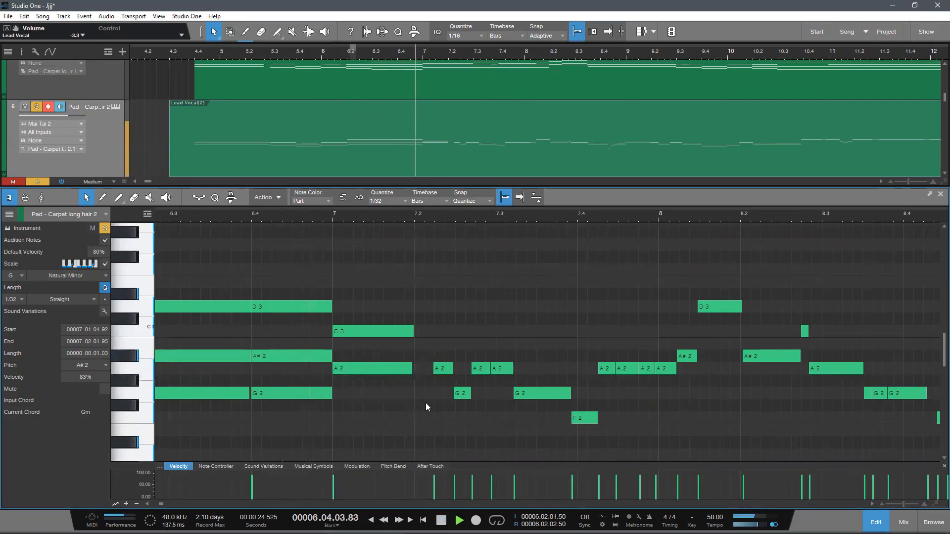
key(space)
Step: Extend the A2 note back to 7.2, merge it with the following A2 notes up to 7.3, and delete the short G2 note
drag(435, 368, 415, 369)
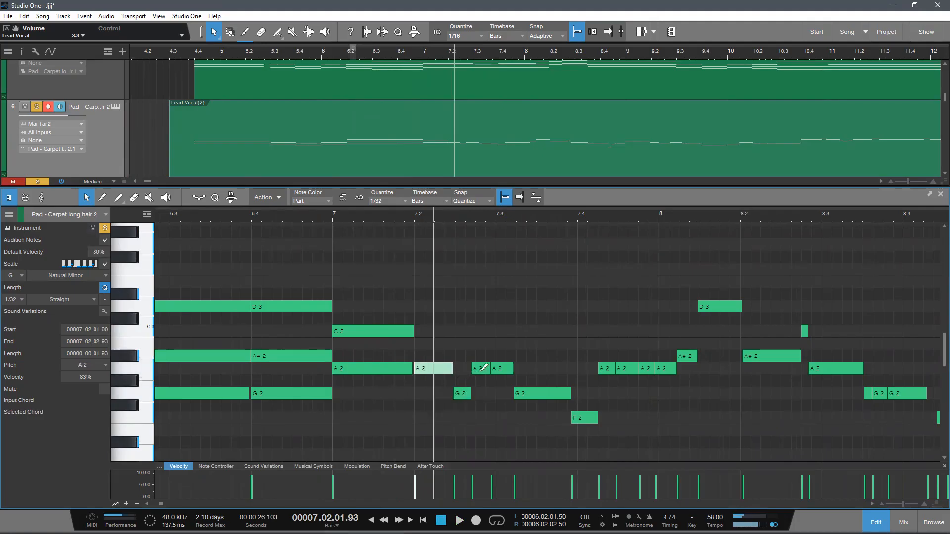
drag(513, 338, 491, 403)
key(g)
key(ctrl+z)
key(g)
double_click(458, 391)
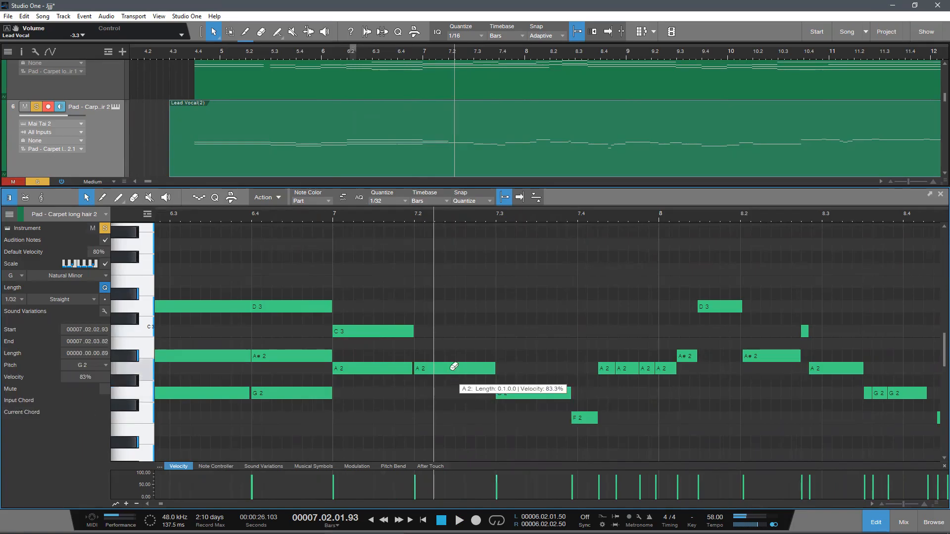
Step: Lengthen bar 7's C3 note to 7.3 and merge the two A2 notes beneath it into one during playback
scroll(454, 370, down, 2)
drag(414, 346, 496, 371)
key(space)
drag(315, 213, 301, 200)
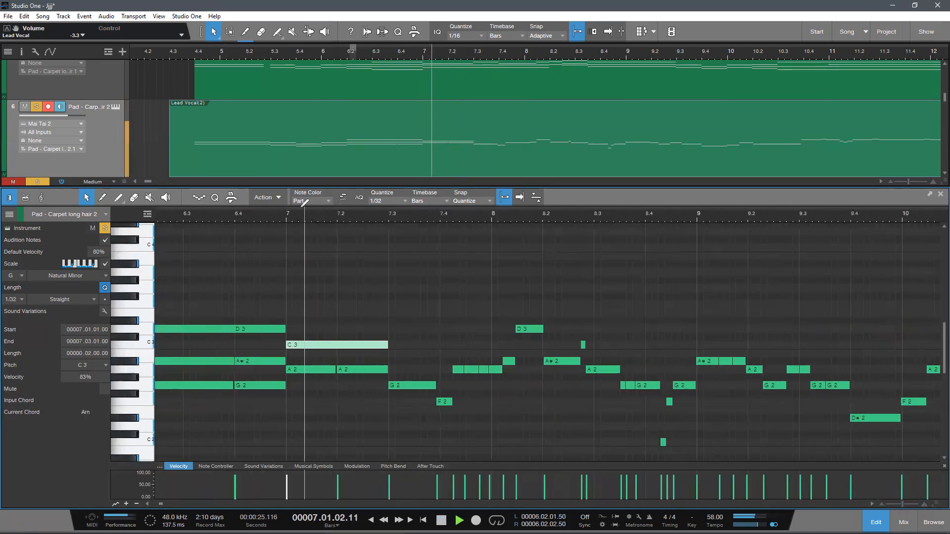
scroll(388, 327, up, 2)
drag(345, 396, 326, 314)
key(g)
scroll(429, 374, down, 2)
key(space)
scroll(446, 410, up, 2)
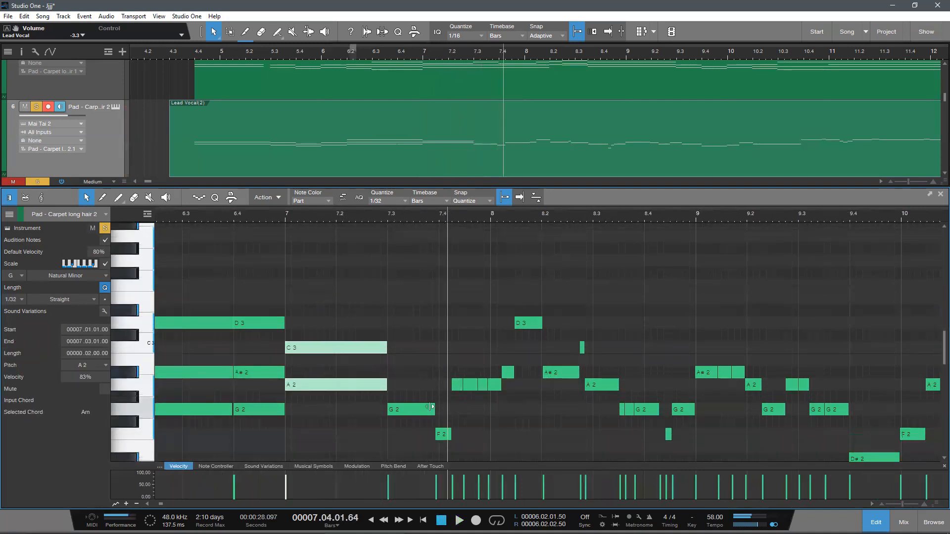
Step: Draw an A#2 note from 7.3 to 7.4 and lengthen the G2 note below it to 7.4
click(398, 386)
mouse_move(390, 372)
mouse_down()
mouse_move(452, 398)
mouse_move(439, 372)
mouse_up()
drag(435, 410, 439, 410)
Step: Play the passage from bar 7 and draw a D3 note from 7.3 to 7.4 above the A#2 and G2 notes
click(287, 212)
scroll(400, 283, down, 4)
key(space)
scroll(343, 212, down, 5)
scroll(377, 218, up, 2)
scroll(385, 287, up, 1)
scroll(425, 349, up, 1)
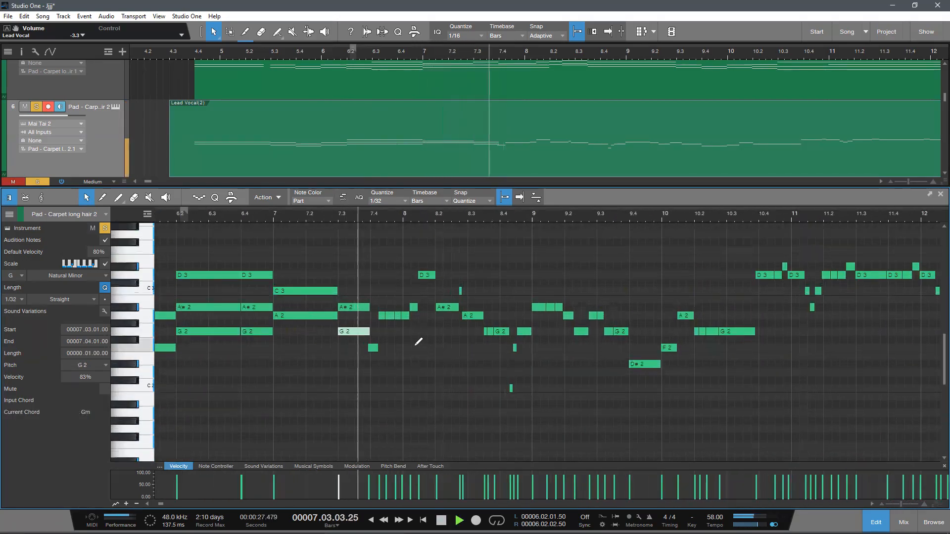
drag(343, 275, 374, 290)
click(315, 300)
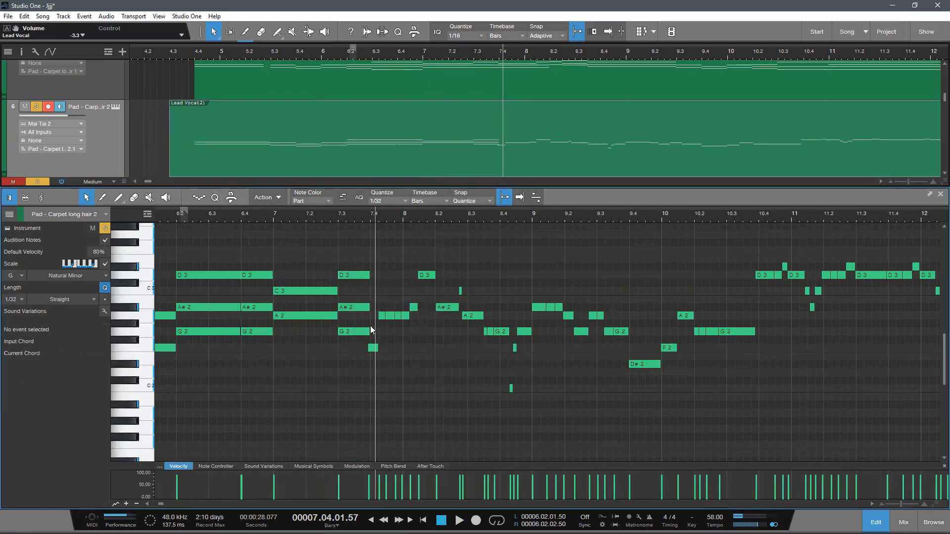
Step: Play from about 7.2 past 7.4 to check the 7.3 chord against the notes that follow
drag(355, 353, 355, 354)
drag(252, 239, 265, 346)
click(303, 218)
key(space)
drag(354, 219, 321, 232)
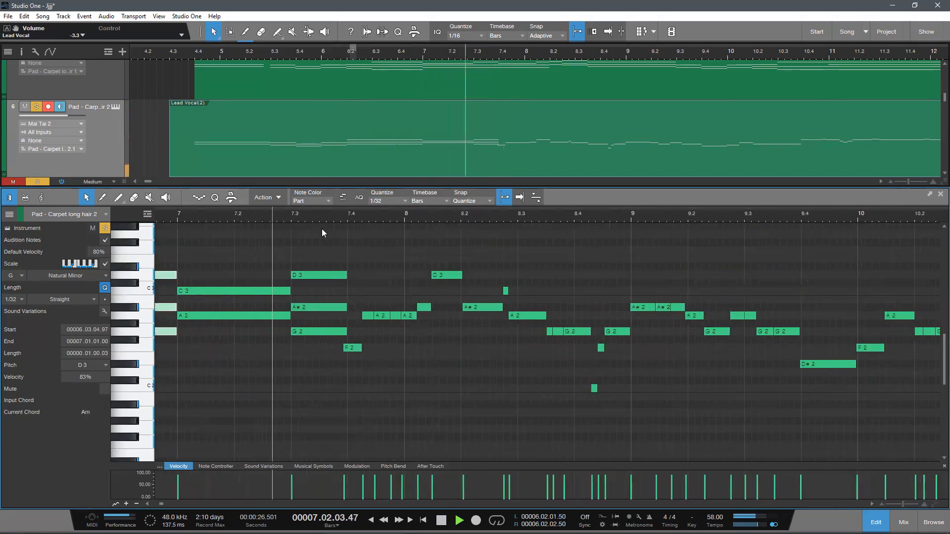
scroll(421, 388, up, 2)
key(space)
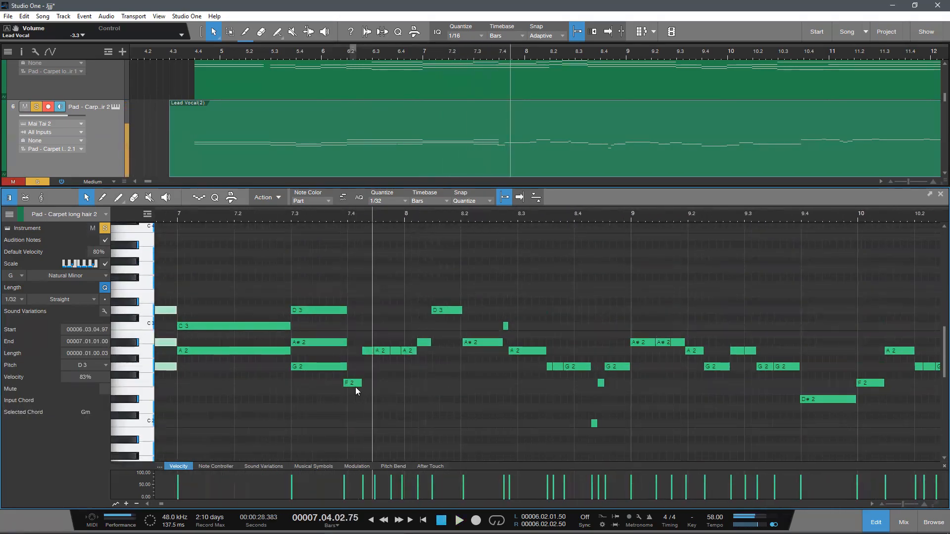
Step: Delete the short F2 note at 7.4 and merge the A2 notes into one lasting from 7.4 to bar 8
double_click(355, 383)
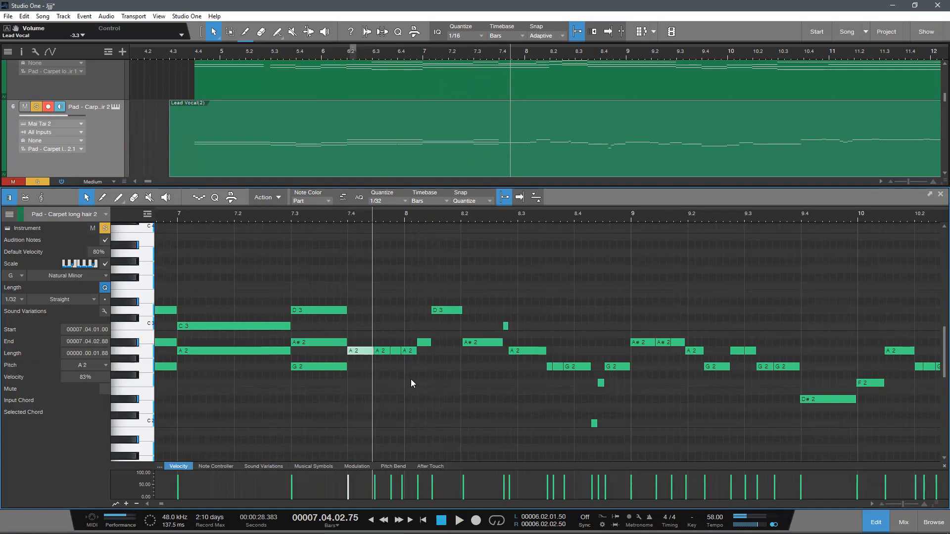
drag(356, 327, 412, 373)
key(g)
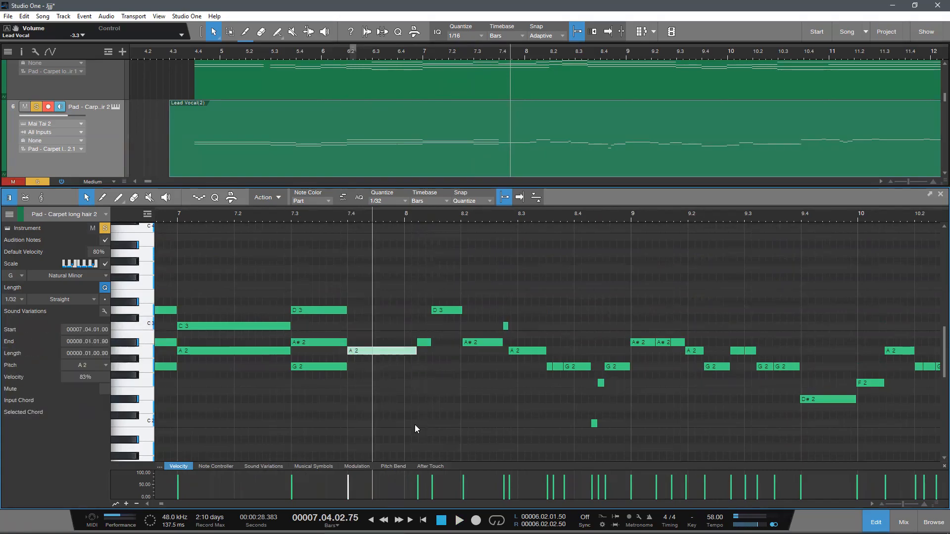
Step: Draw an F2 note from 7.4 to 8.1.2 beneath the A2 note
click(353, 376)
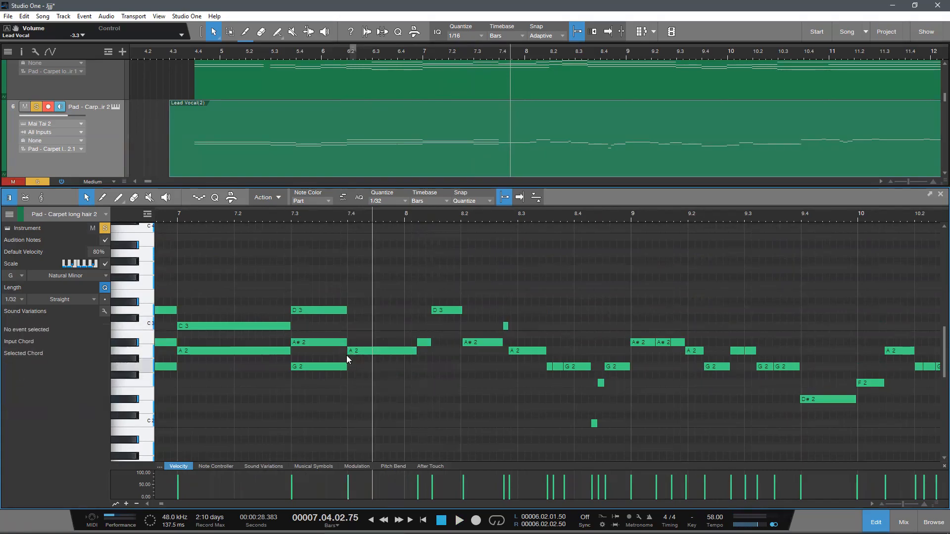
click(346, 367)
double_click(356, 381)
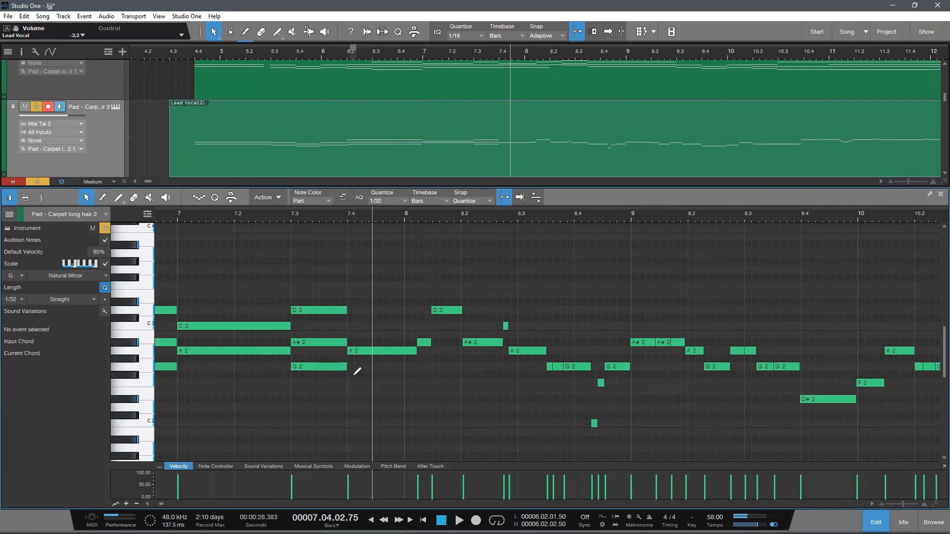
drag(361, 383, 416, 400)
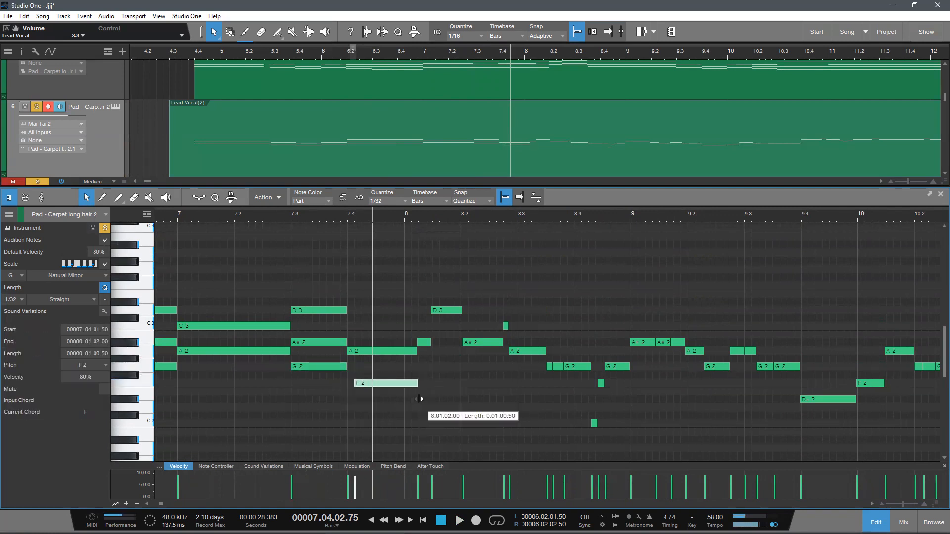
drag(352, 385, 345, 387)
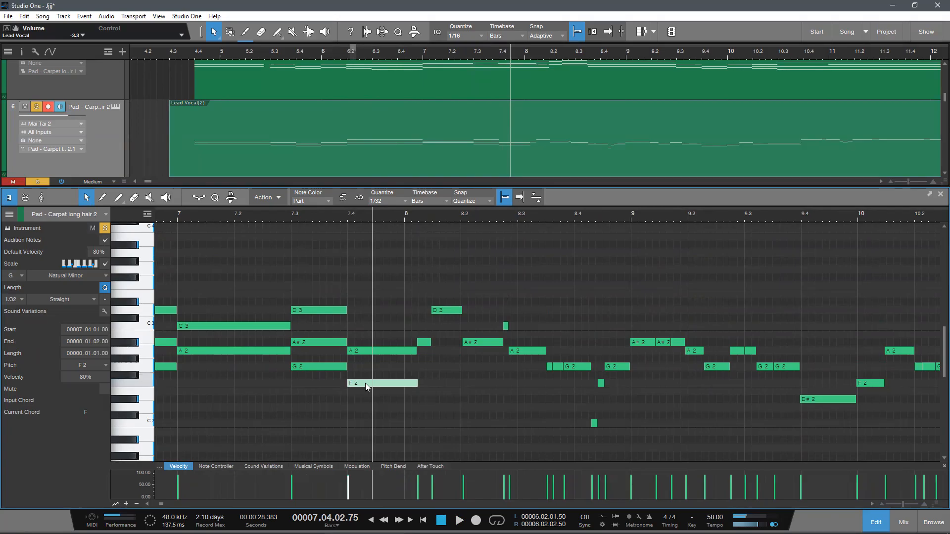
Step: Play from 7.3 past bar 8 to check the F2 and A2 notes at 7.4
click(292, 213)
key(space)
scroll(299, 214, down, 5)
scroll(317, 215, up, 2)
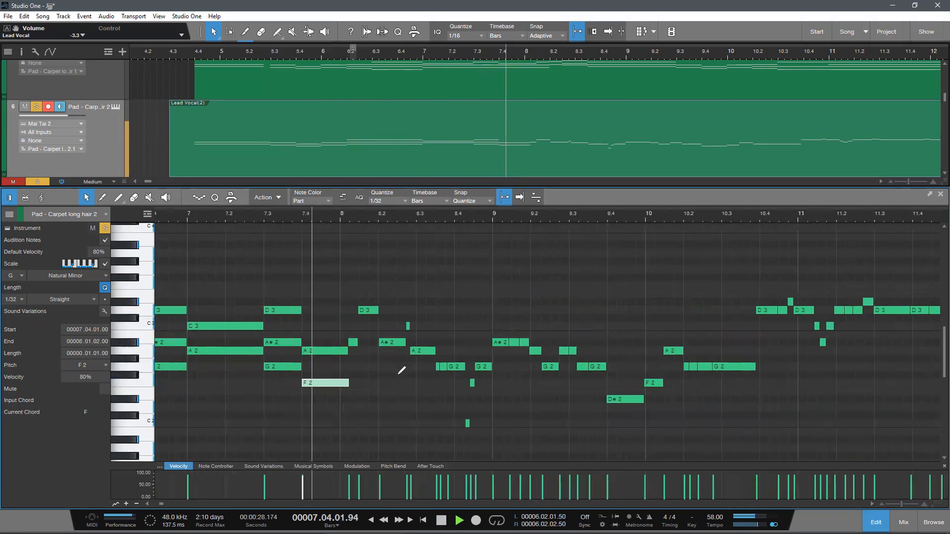
scroll(399, 372, up, 3)
key(space)
drag(326, 220, 329, 218)
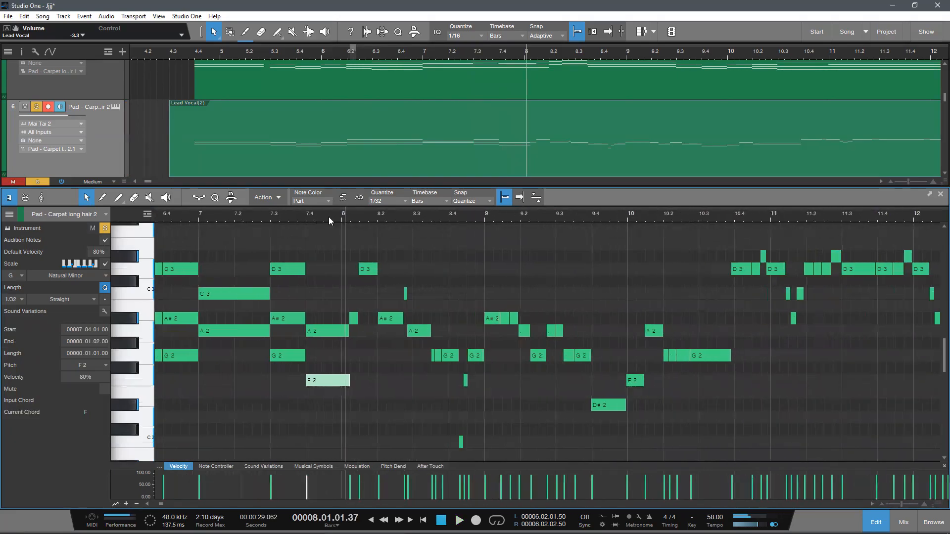
Step: Draw a C3 note from 7.4 to 8.1.2 above the A2 and F2 notes
scroll(343, 327, up, 1)
double_click(306, 318)
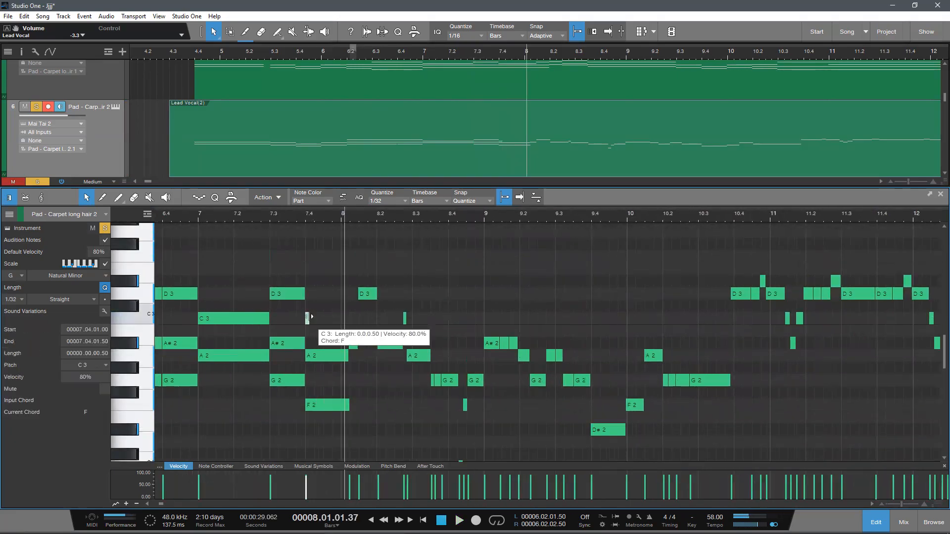
drag(311, 316, 348, 343)
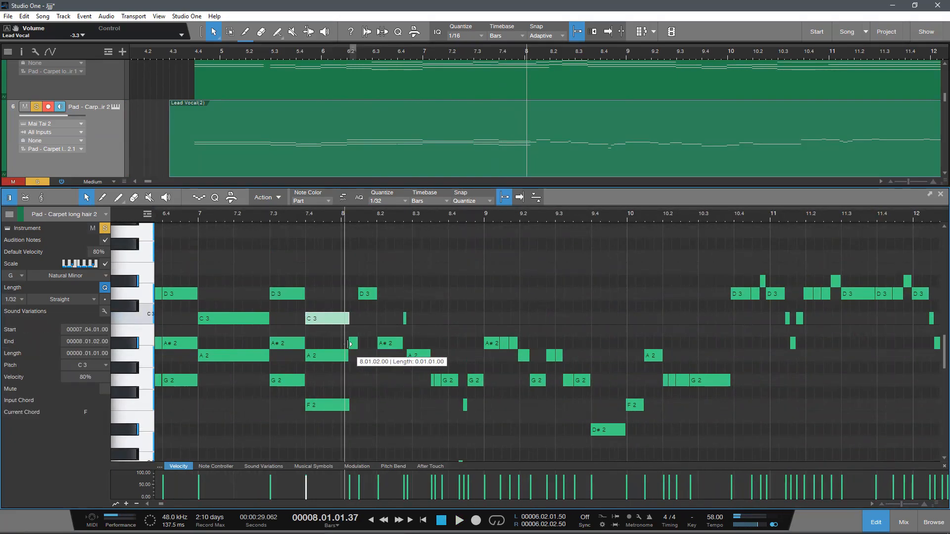
Step: Play the passage from just before 7.3 and shorten the C3, A2 and F2 notes at 7.4 to end at bar 8
click(260, 215)
key(space)
drag(298, 210, 285, 222)
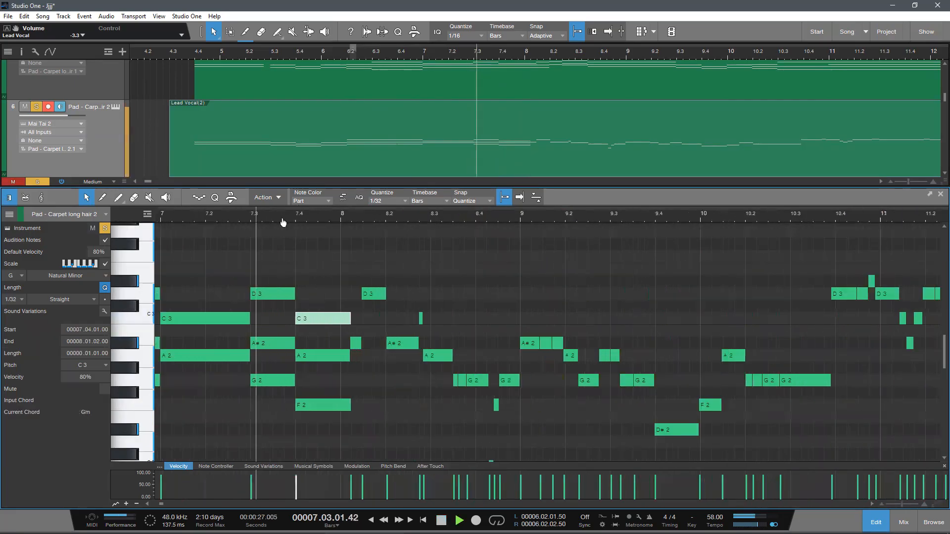
scroll(329, 272, down, 2)
scroll(361, 334, up, 2)
drag(350, 303, 341, 345)
drag(351, 388, 342, 397)
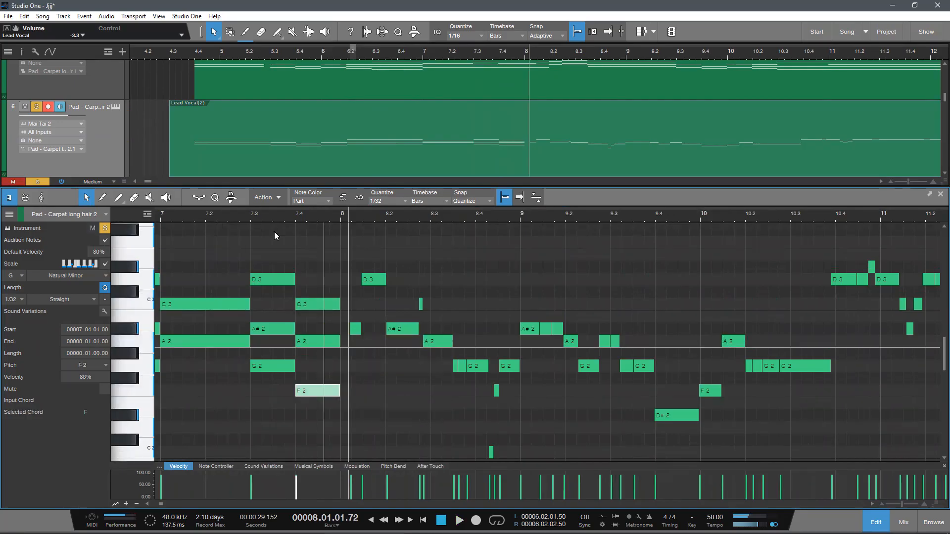
Step: Play from before 7.3 past bar 8 to check the shortened 7.4 chord against the notes that follow
click(232, 213)
key(space)
mouse_move(284, 214)
mouse_down()
mouse_move(282, 207)
mouse_move(268, 220)
mouse_up()
scroll(343, 299, down, 3)
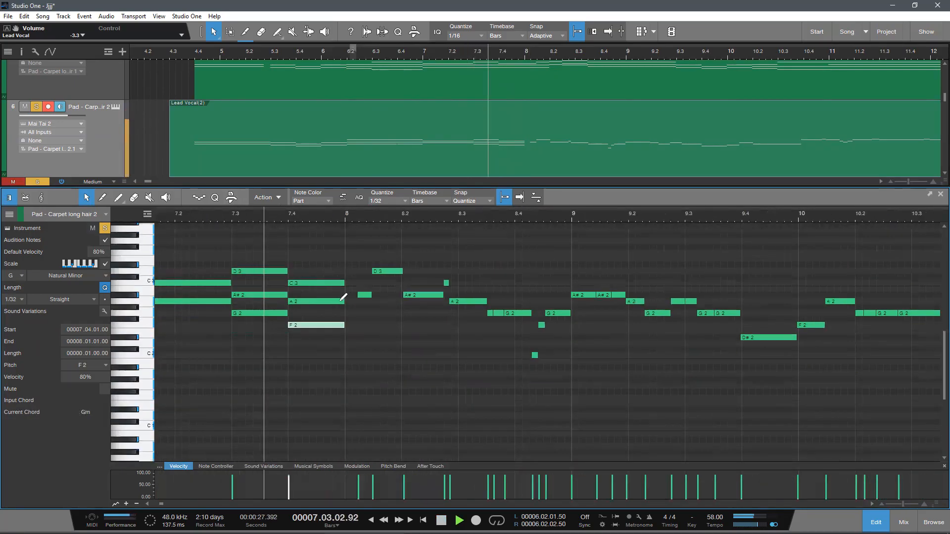
scroll(359, 322, up, 1)
scroll(405, 386, up, 1)
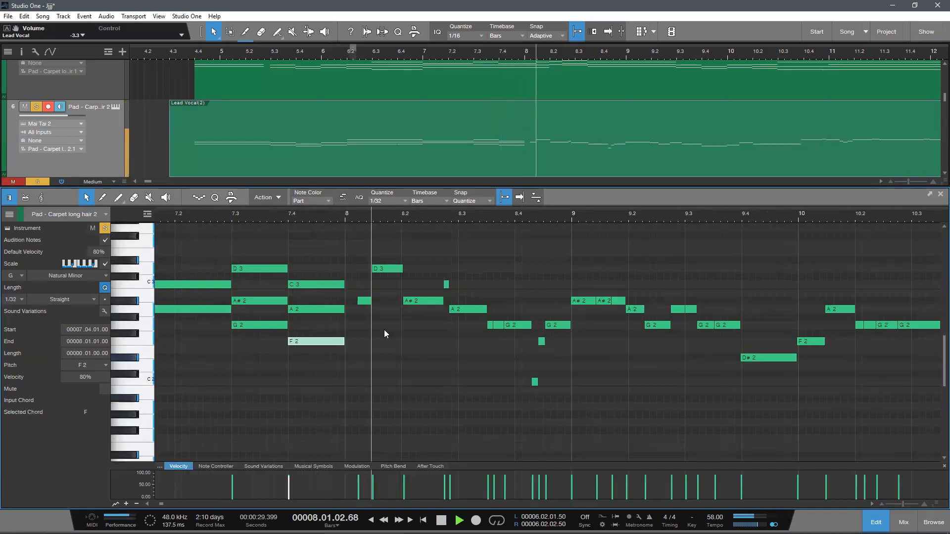
key(space)
Step: Try deleting the short A#2 note after bar 8 and lengthening the C3, A2 and F2 chord to 8.1.1.50
key(Delete)
drag(351, 362, 354, 328)
drag(354, 224, 354, 223)
scroll(377, 222, up, 2)
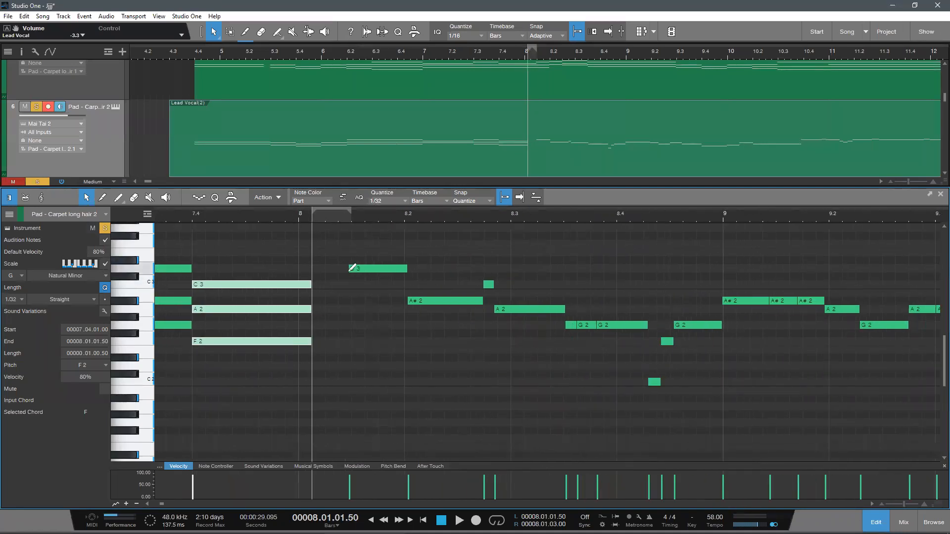
key(ctrl+z)
Step: Stretch the D3 and A#2 notes after bar 8 so both run from bar 8 to 8.2
click(346, 276)
drag(351, 269, 404, 322)
drag(409, 273, 406, 275)
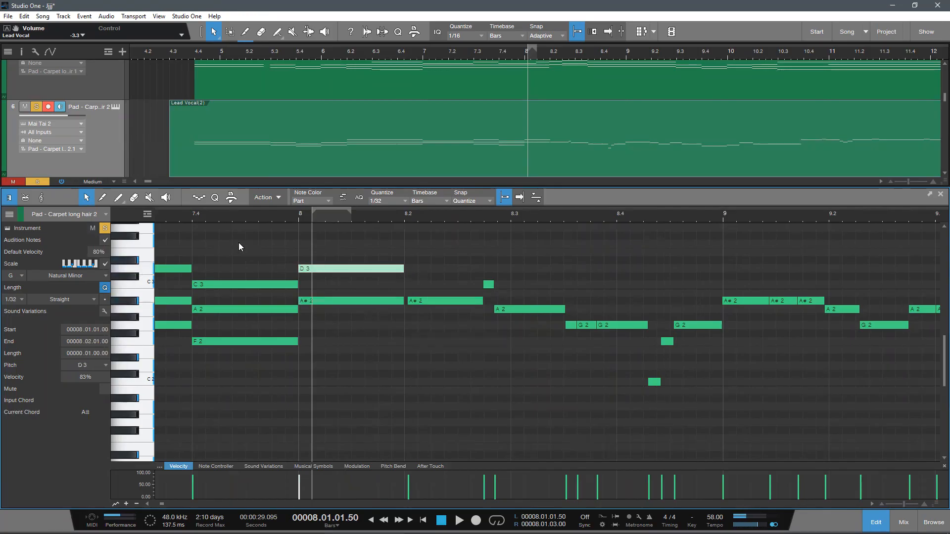
Step: Play from just before bar 8 past 8.2 to check the D3 and A#2 notes
click(272, 220)
key(space)
scroll(341, 213, down, 4)
scroll(342, 213, up, 2)
scroll(406, 313, up, 1)
scroll(406, 317, up, 1)
scroll(407, 320, down, 1)
key(space)
Step: Delete the A#2 note running from bar 8 to 8.2
scroll(386, 360, up, 1)
ctrl+alt+click(356, 346)
mouse_move(367, 360)
mouse_down()
mouse_move(316, 328)
mouse_move(348, 335)
mouse_move(353, 420)
mouse_up()
key(Delete)
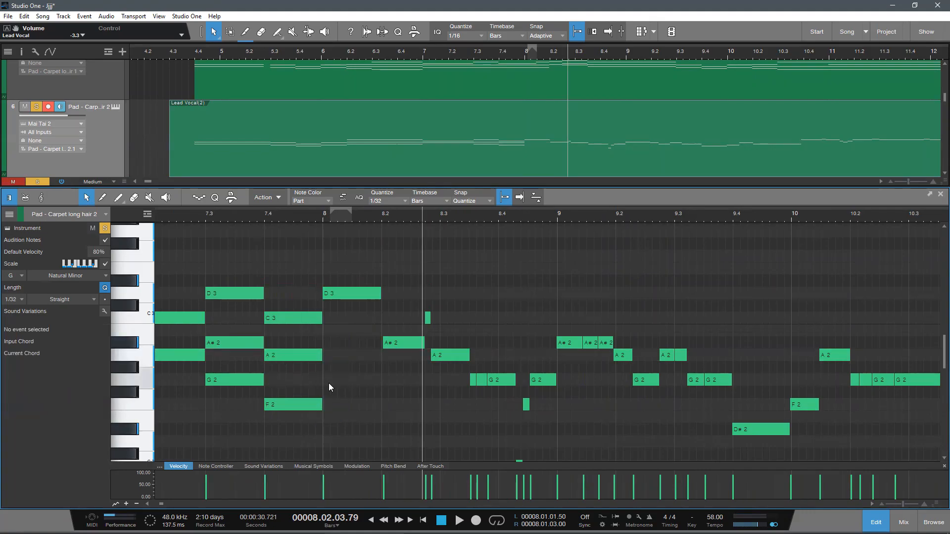
Step: Try to duplicate the D3, A#2 and G2 chord from 7.3 for use at bar 8
drag(231, 393, 233, 345)
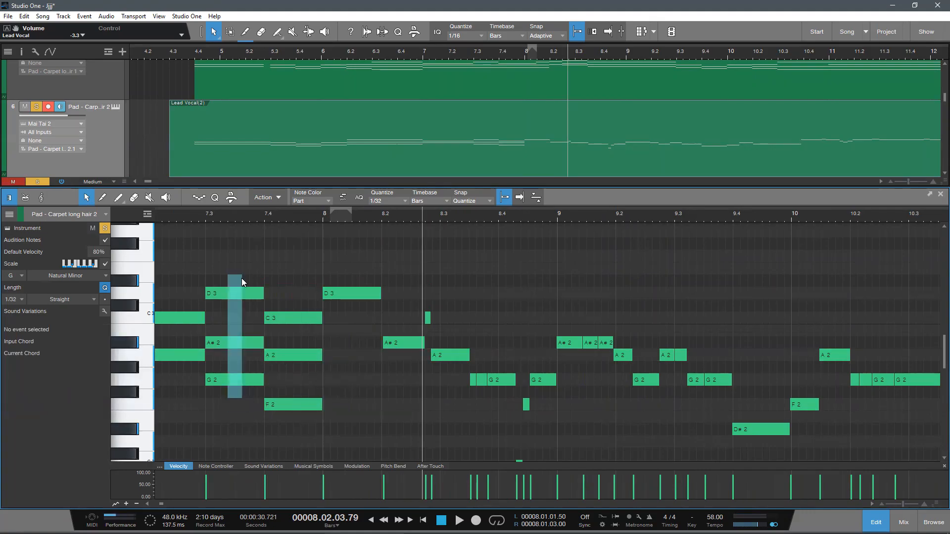
drag(242, 278, 242, 276)
key(d)
drag(289, 295, 339, 294)
key(ctrl+z)
key(ctrl+z)
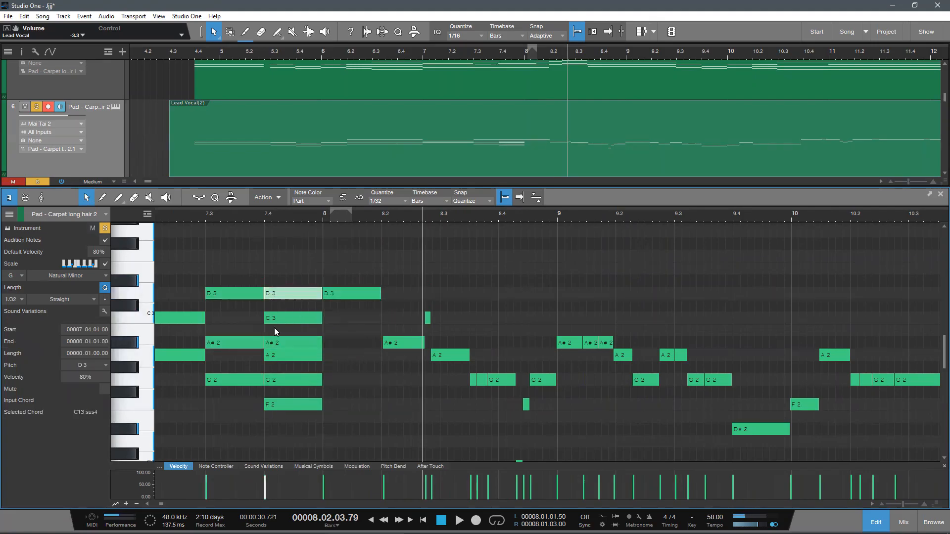
Step: Draw A#2 and G2 notes from bar 8 to 8.2 beneath the D3 note
click(343, 292)
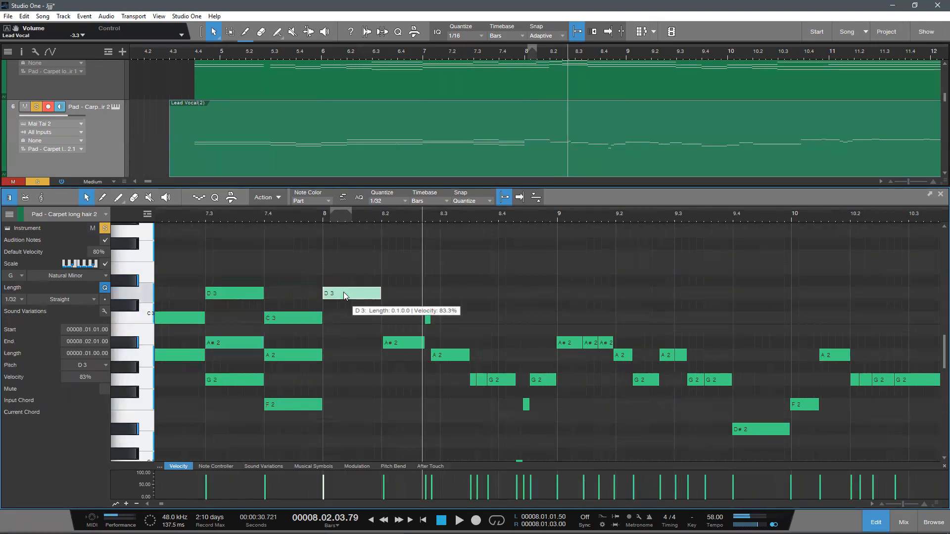
drag(325, 342, 371, 355)
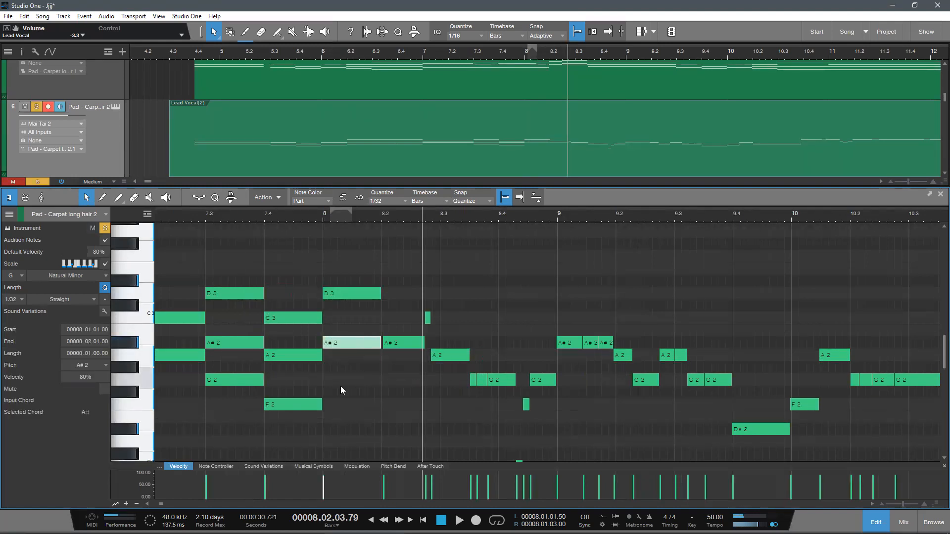
drag(327, 381, 383, 380)
Step: Play from 7.4 past 8.2 to check the D3, A#2 and G2 chord at bar 8
click(266, 216)
key(space)
scroll(372, 310, down, 2)
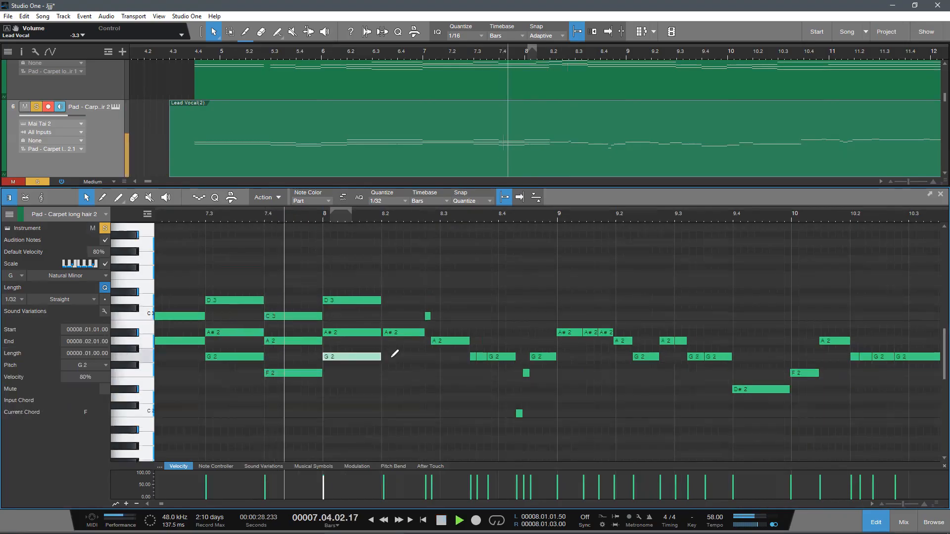
scroll(395, 354, up, 2)
scroll(451, 382, down, 2)
scroll(449, 377, up, 2)
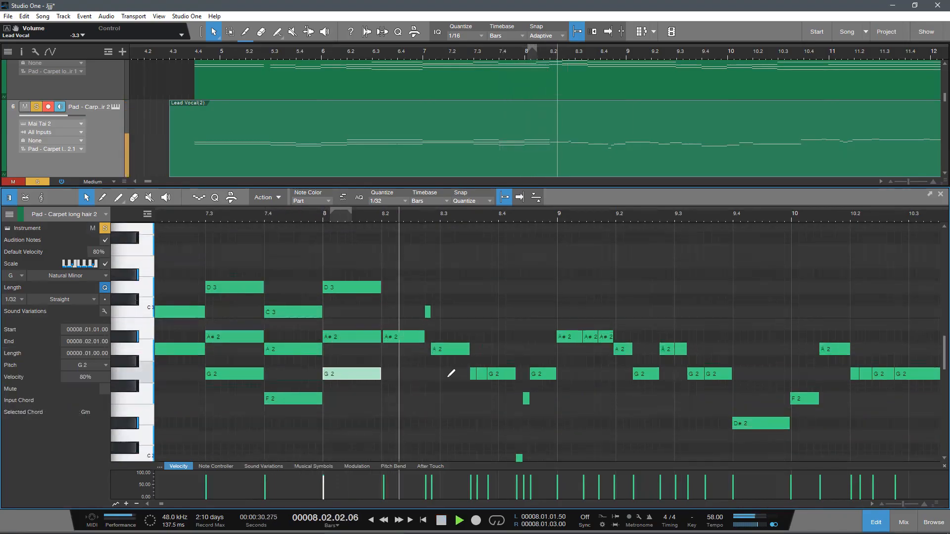
key(space)
Step: Delete the short C3 note before 8.3 and the A#2 note at 8.2
drag(432, 315, 419, 300)
key(Delete)
drag(412, 378, 388, 324)
key(Delete)
Step: Lengthen the D3, A#2 and G2 chord at bar 8 to 8.3
drag(403, 416, 359, 256)
click(382, 292)
drag(403, 380, 441, 350)
Step: Play from just before bar 8 past 8.3 and merge the short G2 notes before 8.4 into one
click(308, 217)
key(space)
drag(343, 217, 307, 220)
scroll(367, 265, down, 2)
drag(370, 215, 349, 218)
scroll(422, 348, up, 2)
key(space)
drag(419, 369, 379, 340)
key(g)
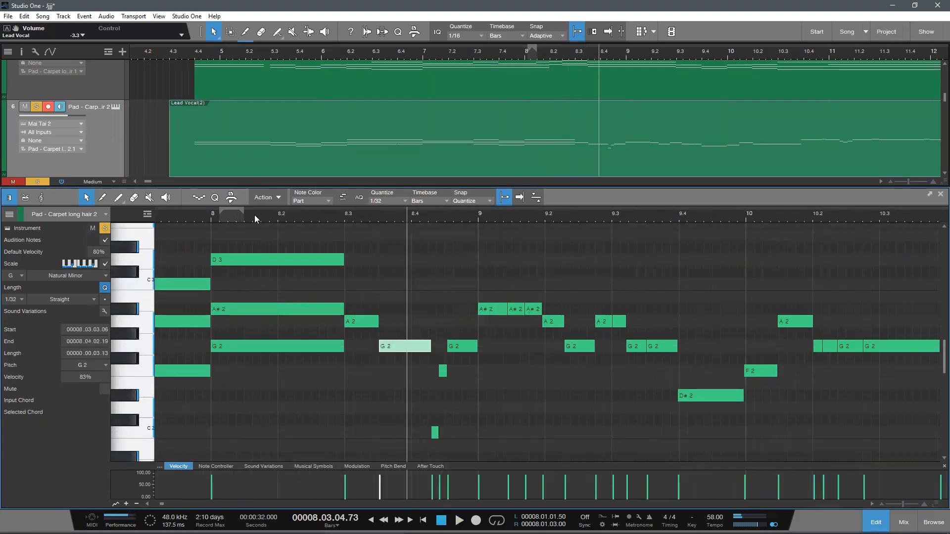
Step: Shorten the D3, A#2 and G2 chord at bar 8 to end at 8.2
drag(314, 387, 301, 246)
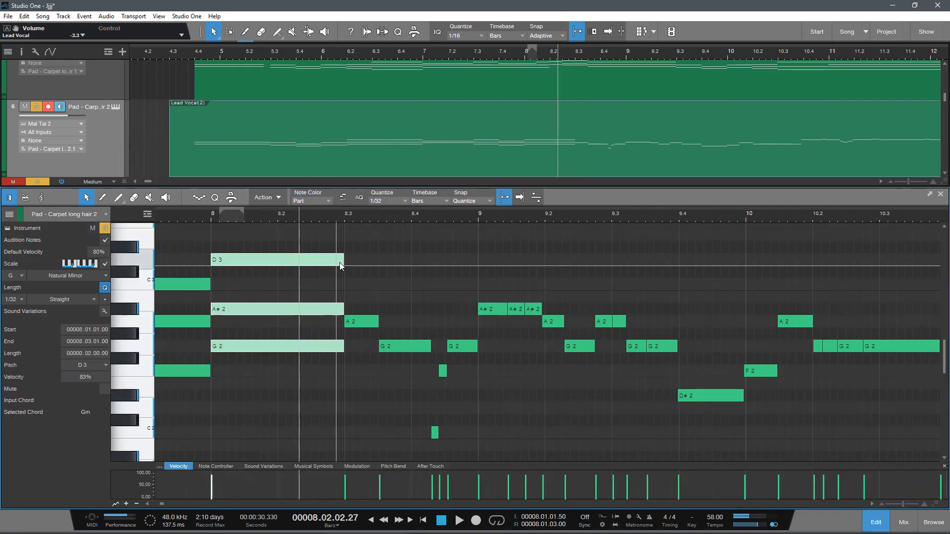
key(space)
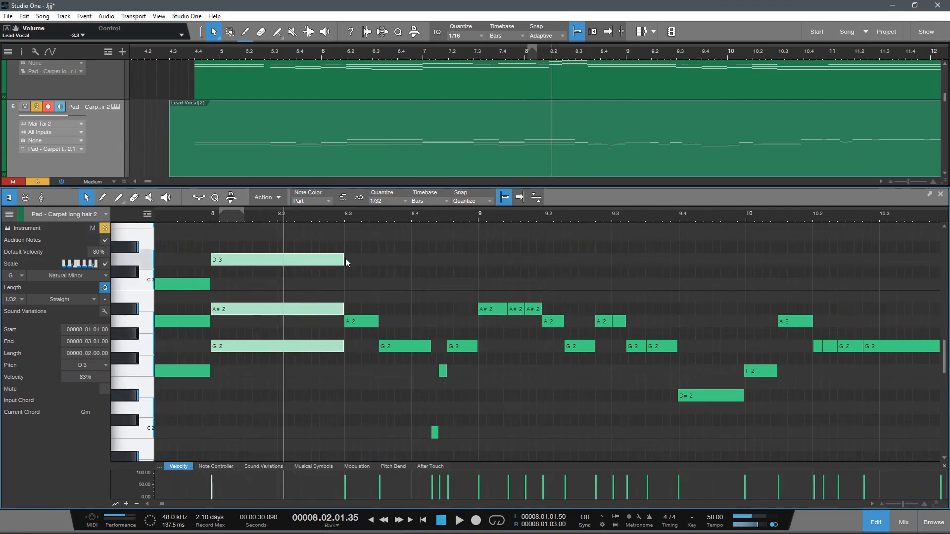
drag(347, 259, 278, 277)
click(302, 319)
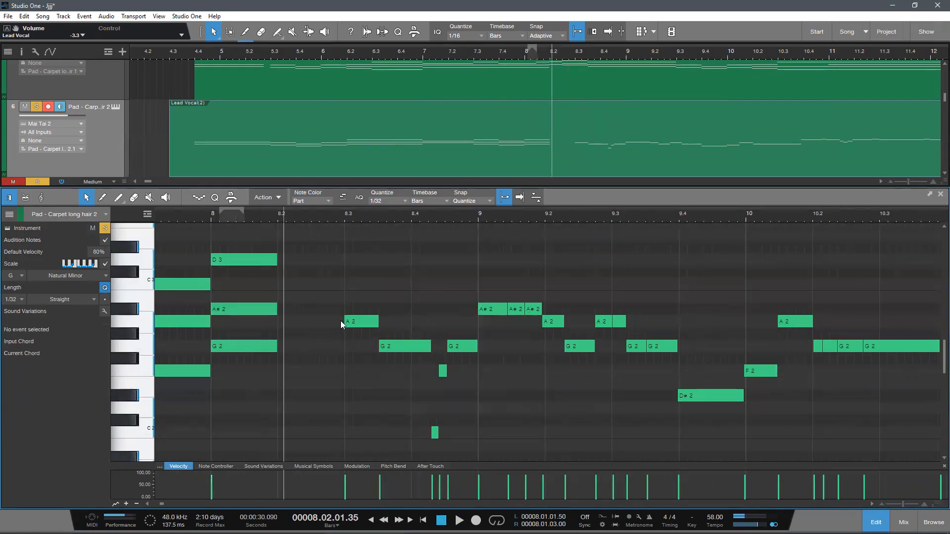
Step: Extend the A2 note back to start at 8.2 and draw C3 and F2 notes from 8.2 to 8.3.3 around it
drag(342, 321, 279, 322)
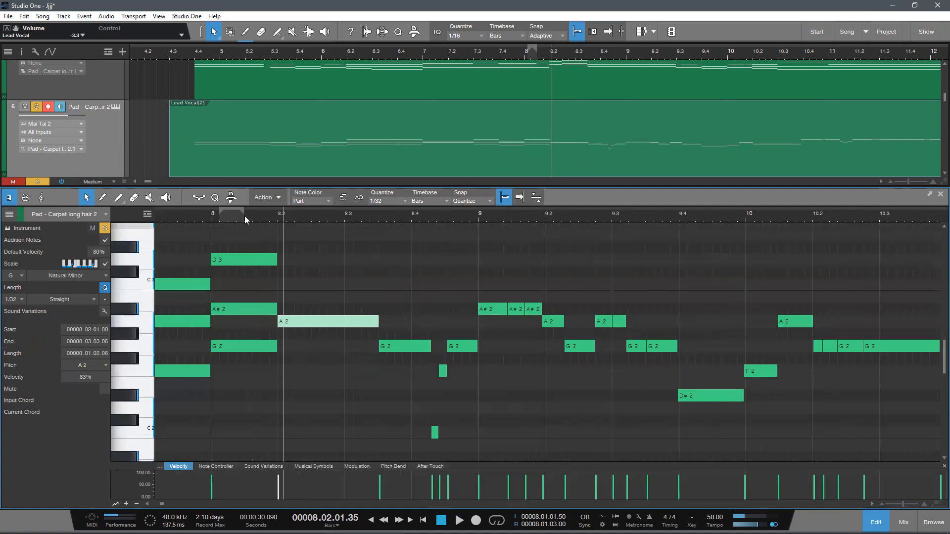
drag(281, 285, 389, 342)
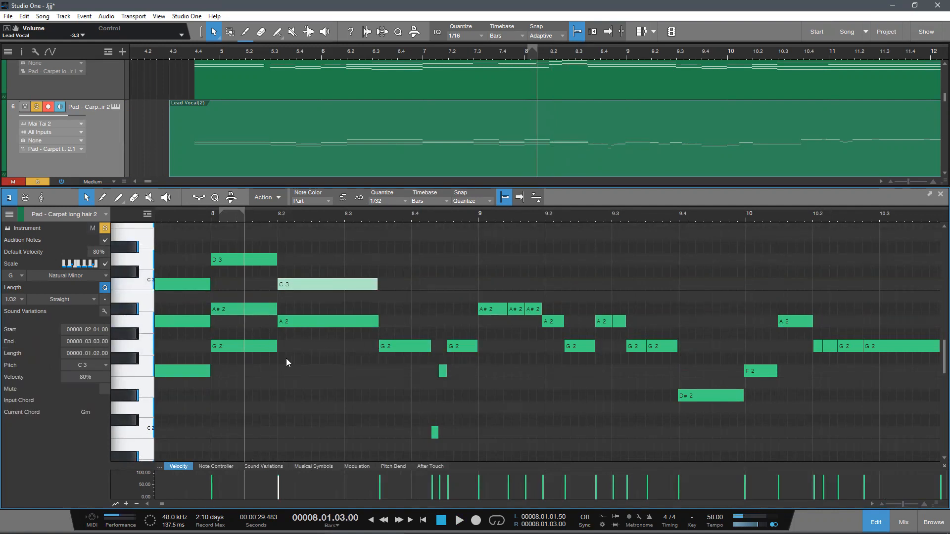
drag(281, 370, 378, 392)
Step: Play from just before bar 8 past 8.3 to check the C3, A2 and F2 chord at 8.2
click(202, 217)
key(space)
scroll(319, 286, down, 2)
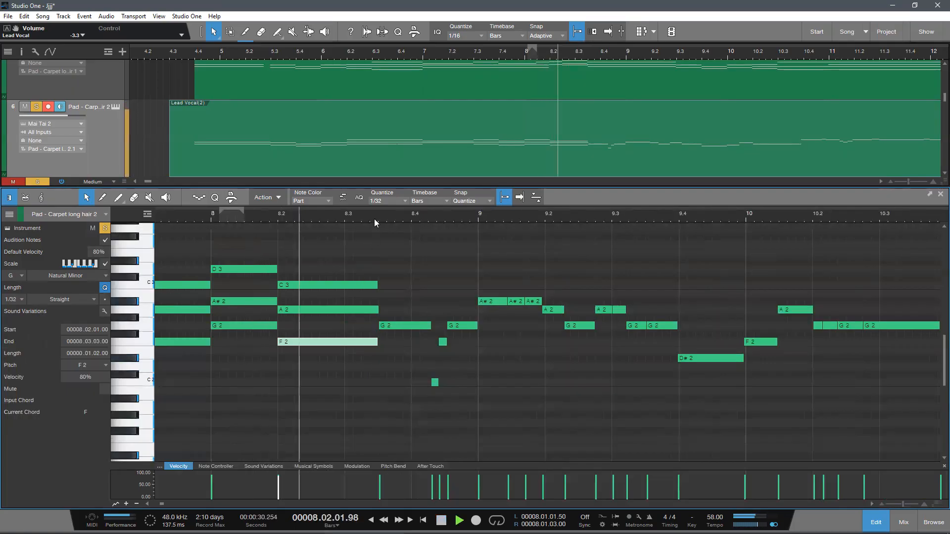
scroll(374, 218, down, 5)
scroll(367, 217, up, 5)
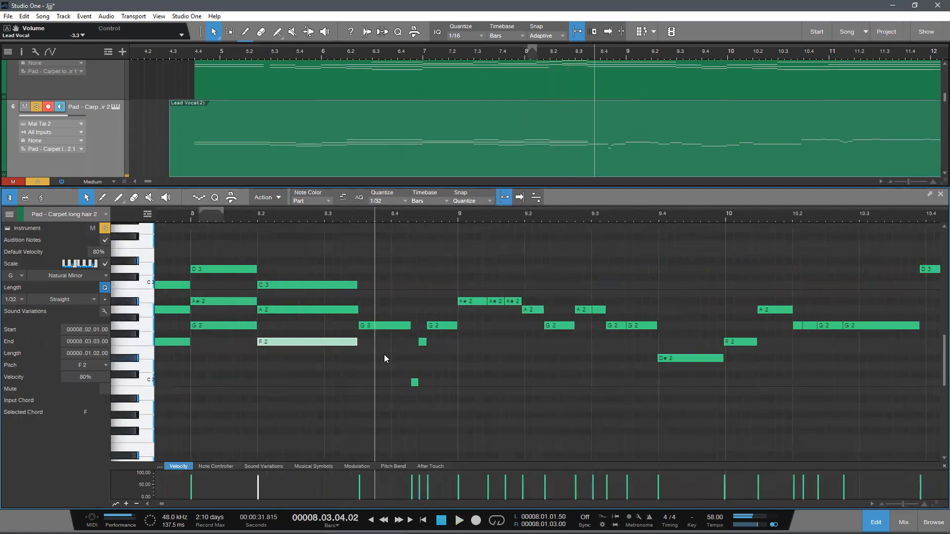
scroll(390, 356, up, 2)
scroll(397, 343, down, 2)
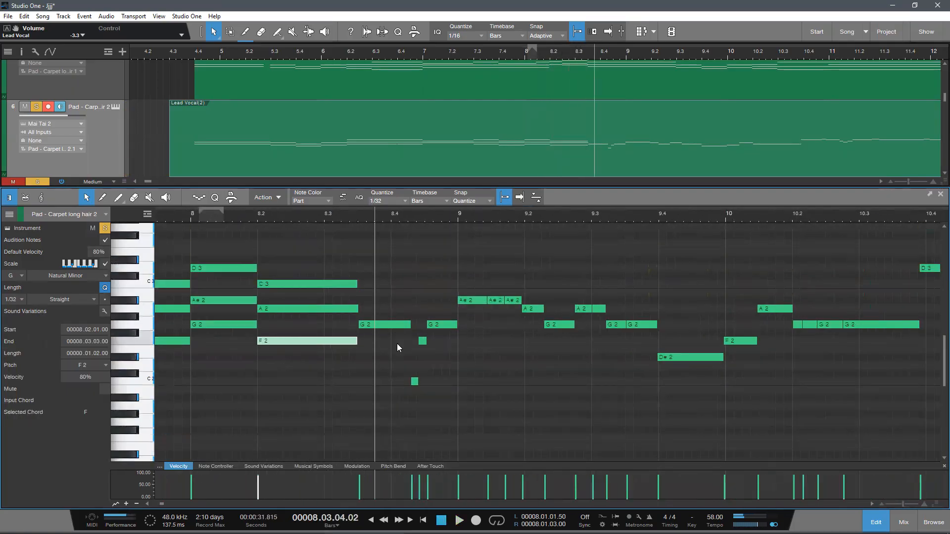
Step: Add a D3 note from 8.3.3 to bar 9 and delete the short C2 and F2 notes after 8.4
double_click(363, 300)
drag(363, 300, 406, 332)
key(Delete)
drag(434, 395, 391, 345)
key(Delete)
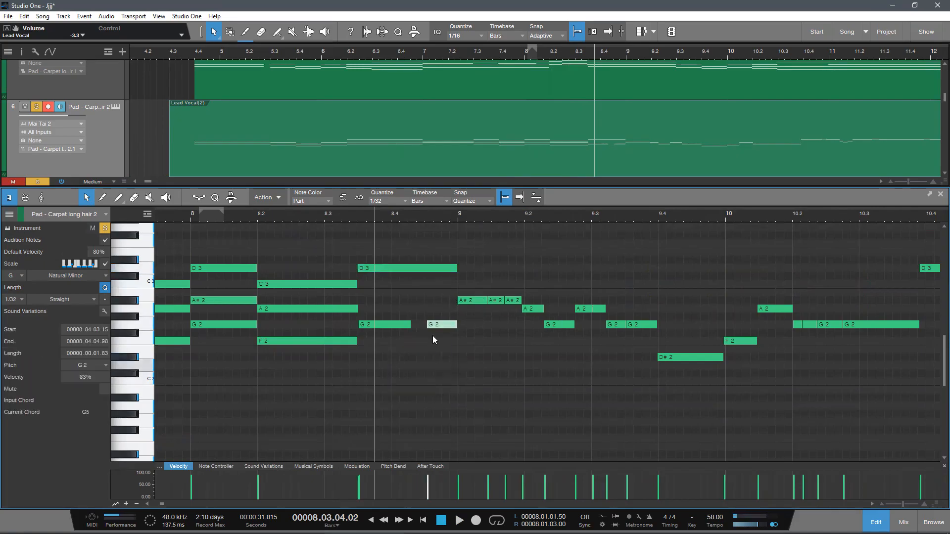
Step: Merge the two G2 notes before bar 9 into one lasting from 8.3.3 to bar 9
drag(458, 370, 396, 308)
key(f)
key(g)
click(419, 383)
Step: Play bars 7 and 8 to check the sequence of finished chords
drag(415, 217, 468, 205)
drag(270, 221, 304, 212)
key(space)
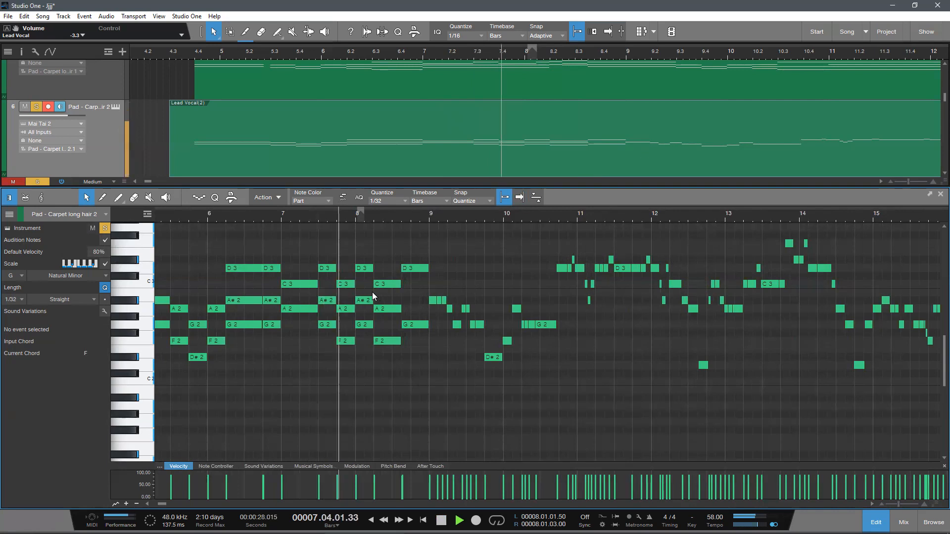
scroll(386, 377, down, 1)
scroll(383, 353, up, 1)
Step: Draw an A#2 note from 8.3.3 to bar 9 between the D3 and G2 notes while playing the passage
mouse_move(409, 217)
mouse_down()
mouse_move(408, 229)
mouse_move(388, 235)
mouse_move(381, 328)
mouse_move(367, 325)
mouse_move(465, 341)
mouse_move(443, 346)
mouse_up()
key(space)
key(space)
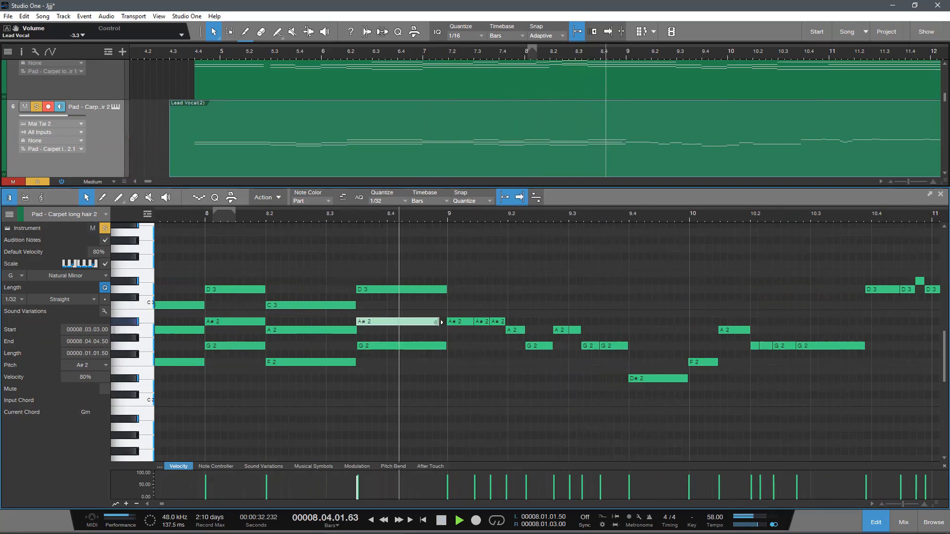
key(space)
drag(442, 322, 448, 324)
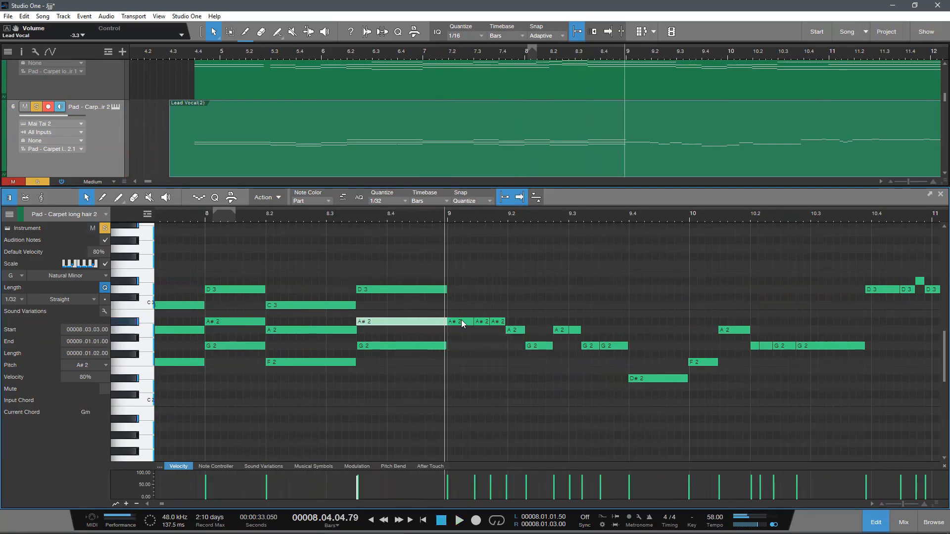
click(462, 322)
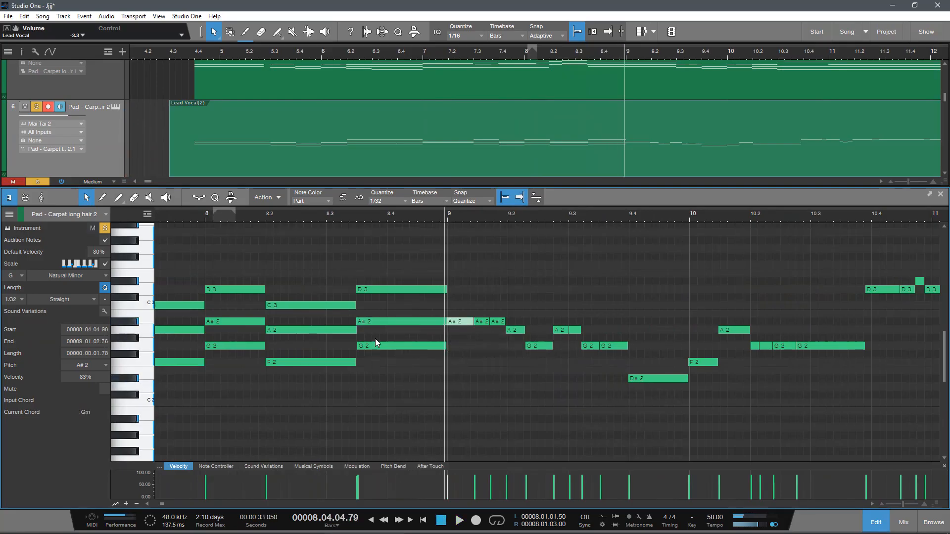
Step: Play the passage from midway through beat 8.2 into bar 9 to check the new chord
click(304, 214)
scroll(412, 355, down, 1)
key(space)
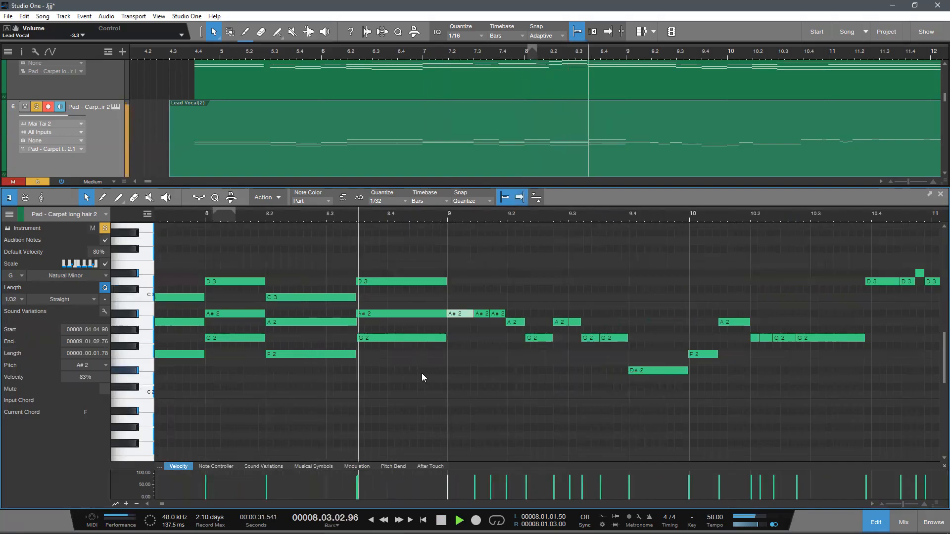
mouse_move(488, 217)
mouse_down()
mouse_move(486, 181)
mouse_move(517, 239)
mouse_move(458, 239)
mouse_move(429, 252)
mouse_move(342, 323)
mouse_up()
key(space)
Step: Merge the three consecutive A#2 notes at the start of bar 9 into one sustained note
scroll(494, 425, down, 2)
click(408, 362)
drag(426, 374, 426, 374)
key(g)
click(431, 384)
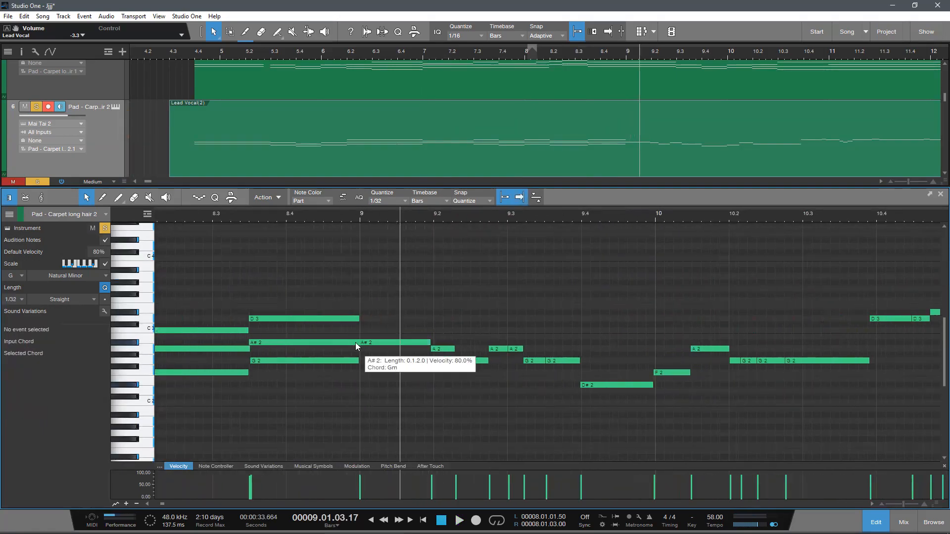
click(357, 346)
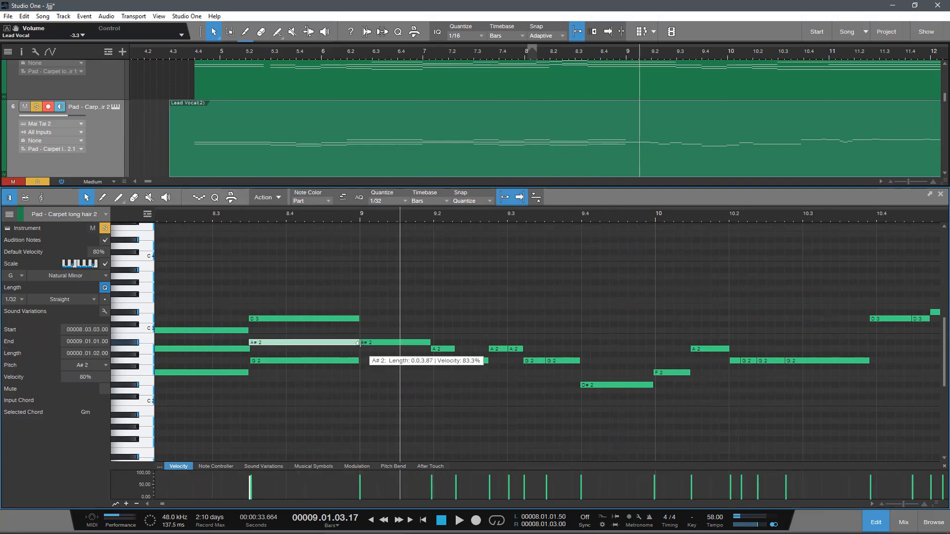
click(361, 342)
click(384, 395)
scroll(387, 369, down, 2)
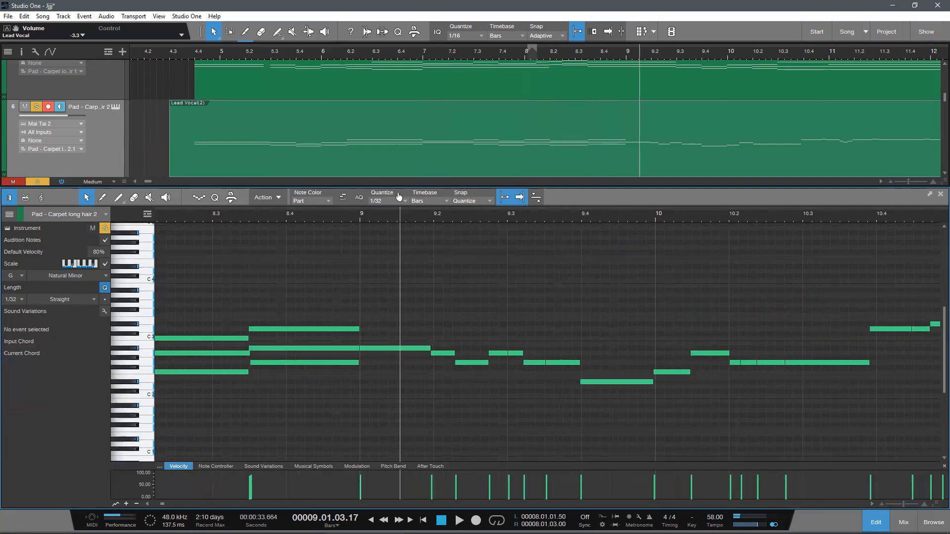
scroll(413, 228, down, 3)
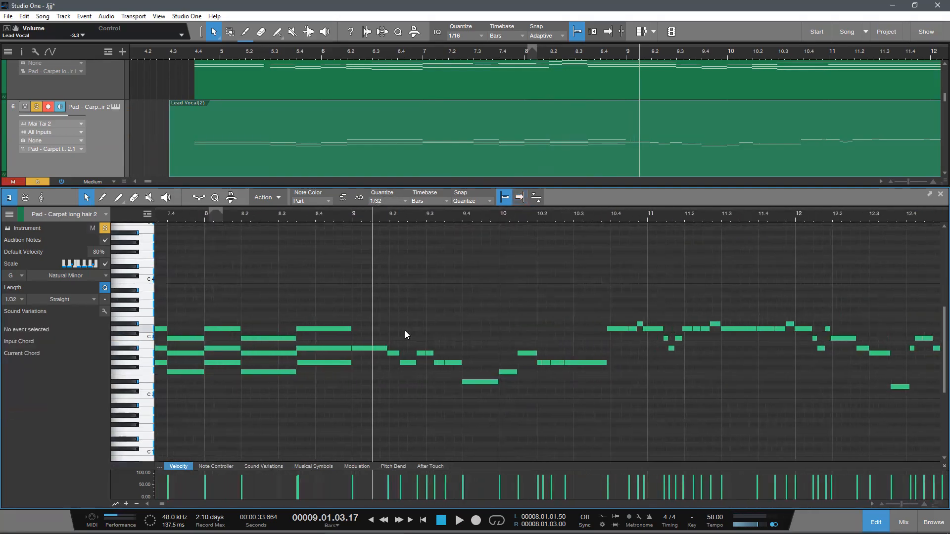
scroll(387, 374, up, 2)
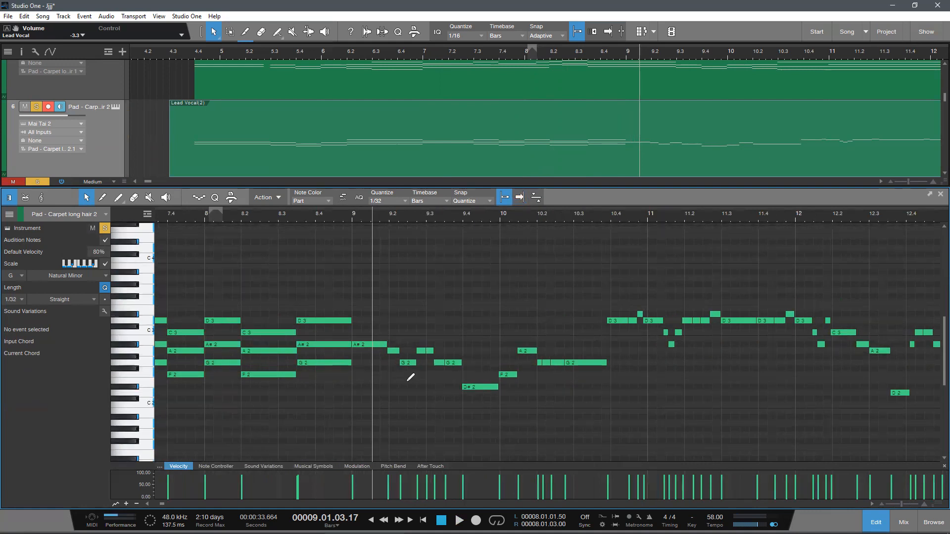
scroll(411, 377, down, 2)
scroll(410, 405, up, 2)
scroll(409, 401, down, 3)
scroll(409, 403, up, 3)
scroll(412, 399, up, 3)
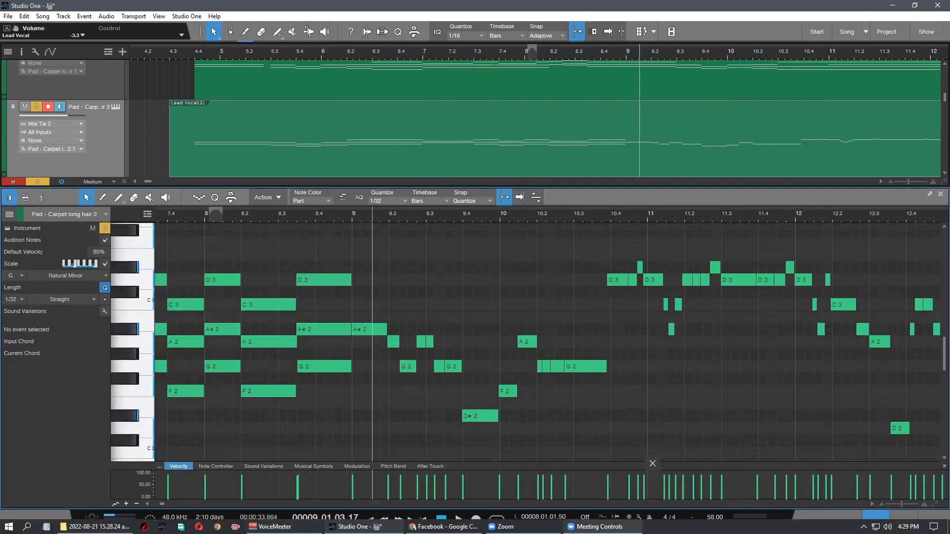
click(600, 527)
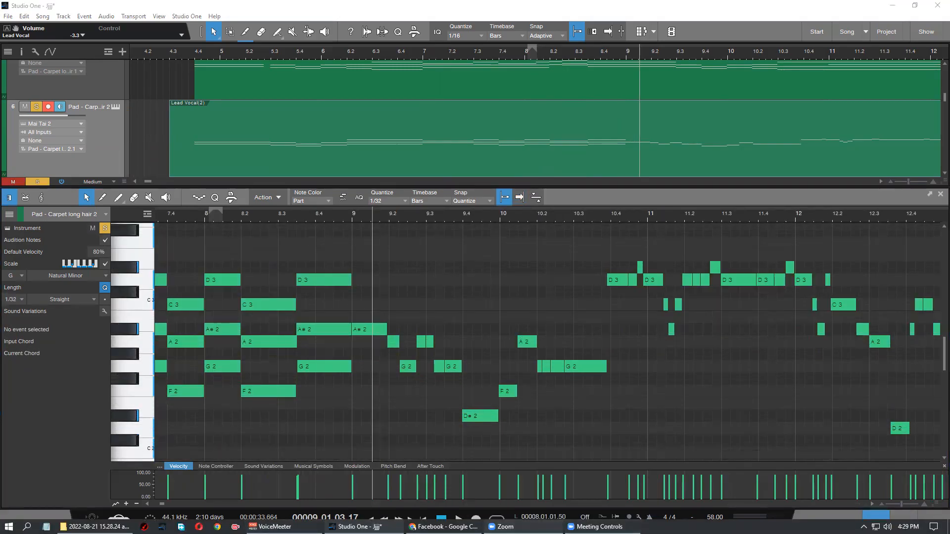
click(427, 369)
Step: Examine the remaining single notes from bar 9 onward in the pad part
scroll(413, 381, down, 3)
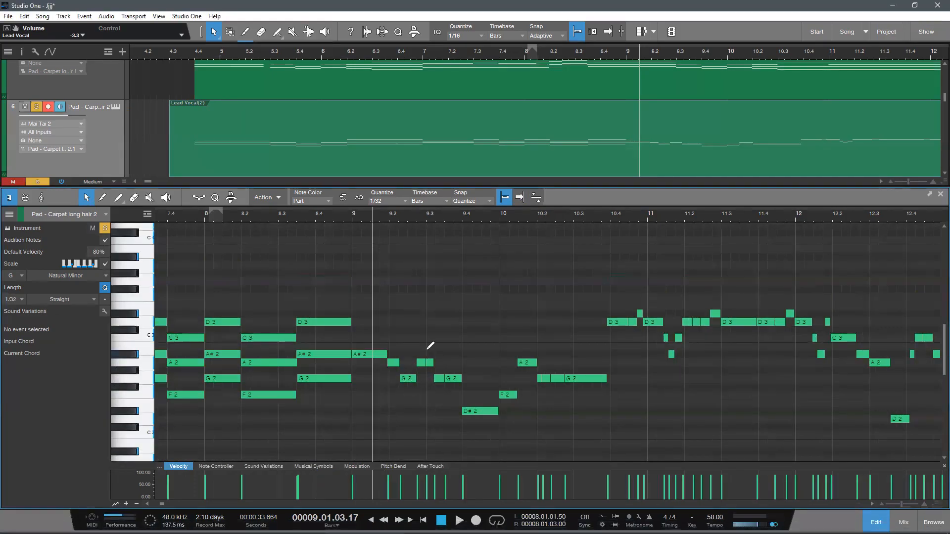
scroll(431, 353, up, 3)
scroll(378, 221, down, 2)
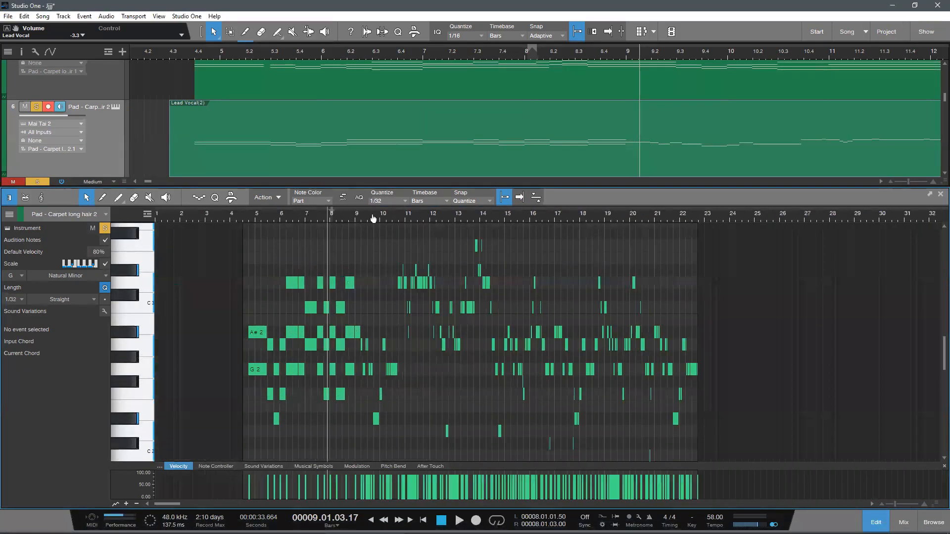
scroll(377, 228, up, 4)
scroll(377, 232, up, 1)
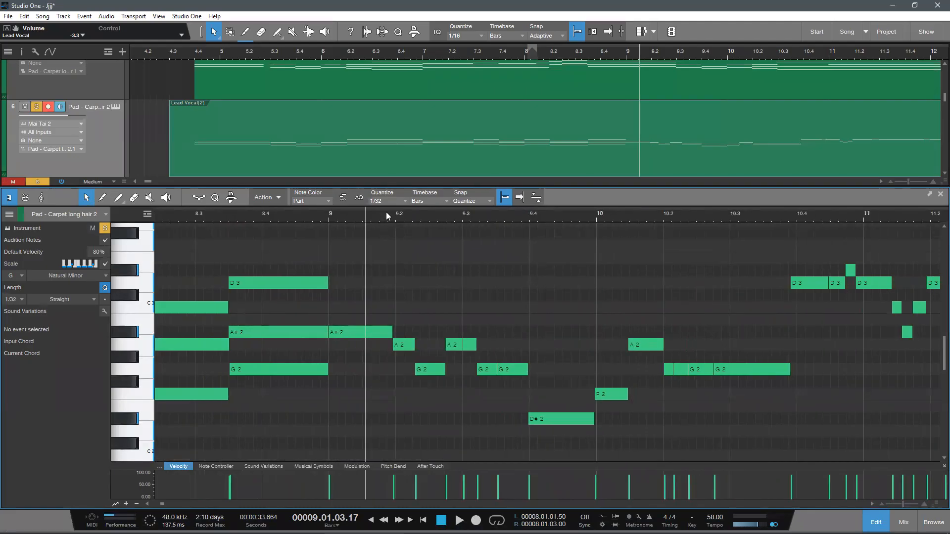
scroll(386, 212, down, 2)
scroll(389, 208, up, 3)
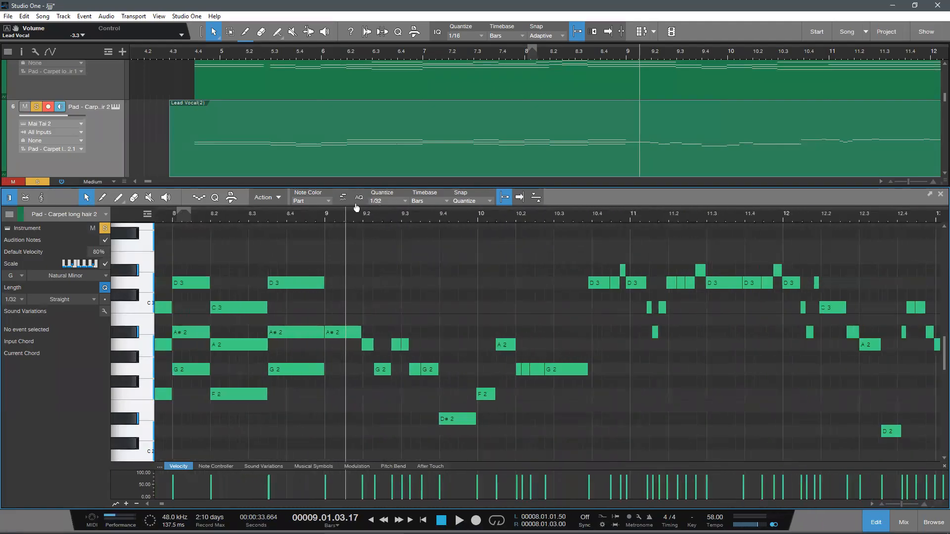
scroll(356, 215, up, 1)
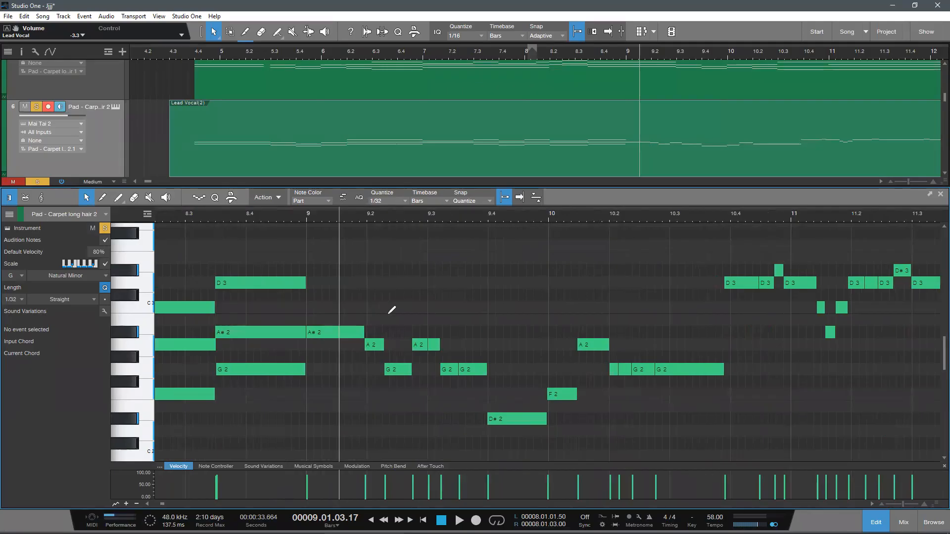
scroll(390, 309, down, 2)
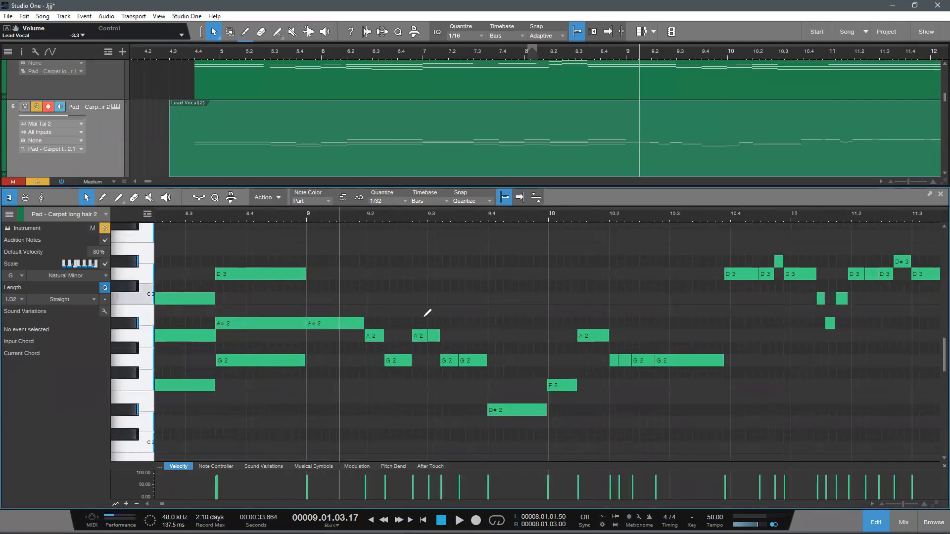
scroll(276, 350, down, 3)
scroll(327, 343, up, 3)
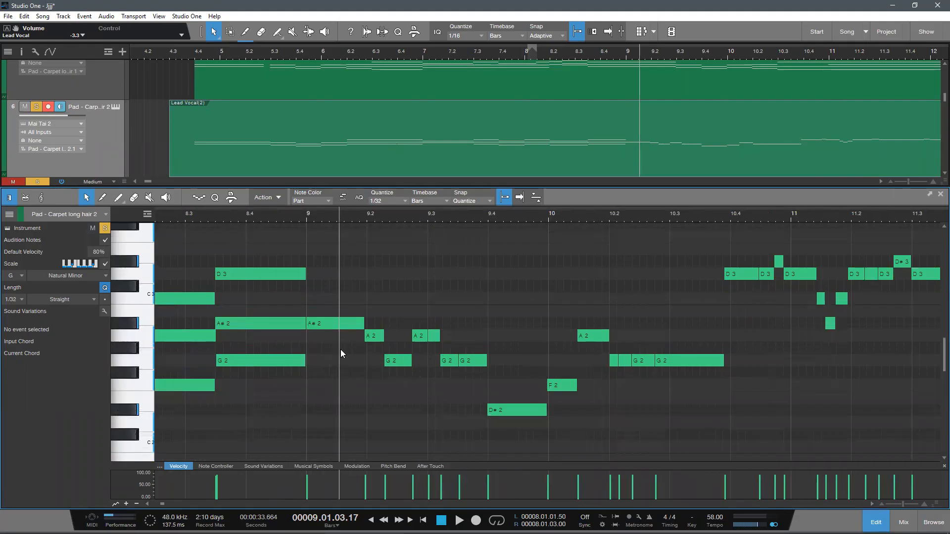
Step: Extend the sustained A#2 note in bar 9 so it ends exactly at 9.2.1
click(366, 323)
drag(366, 336, 341, 361)
drag(384, 336, 434, 367)
drag(407, 402, 422, 308)
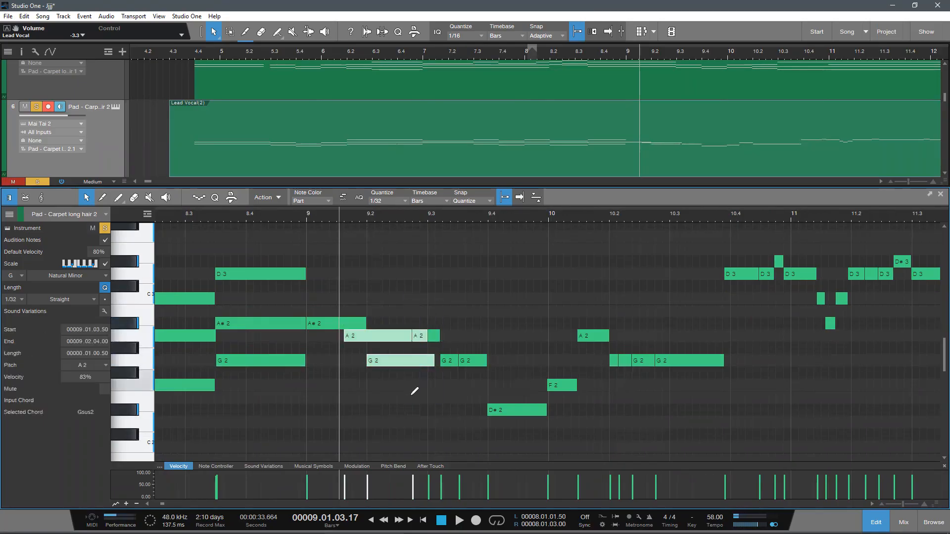
click(378, 354)
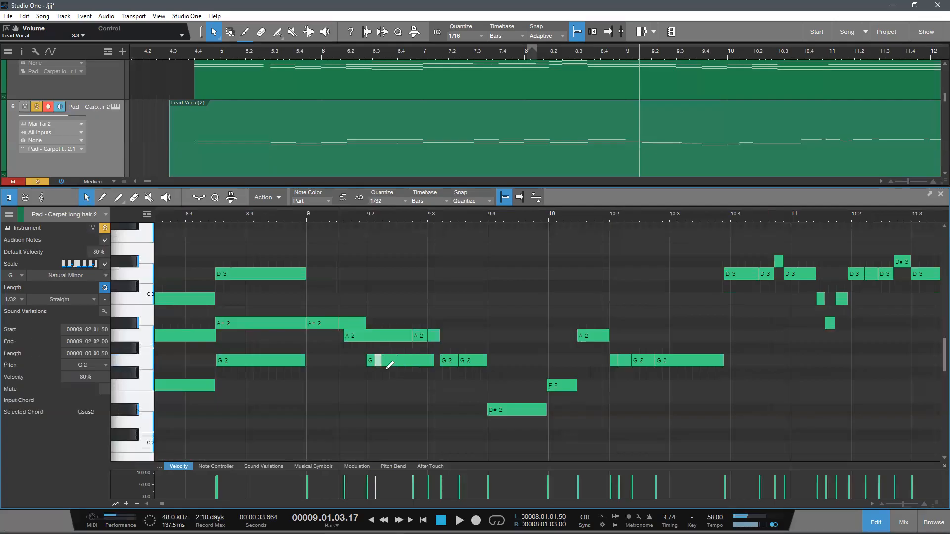
key(ctrl+z)
key(ctrl+z)
key(ctrl+z)
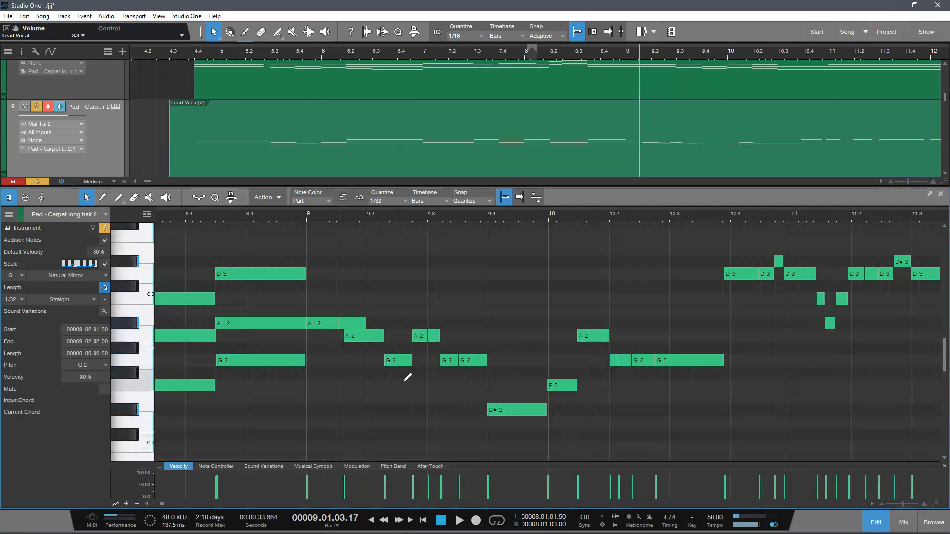
key(ctrl+z)
click(387, 367)
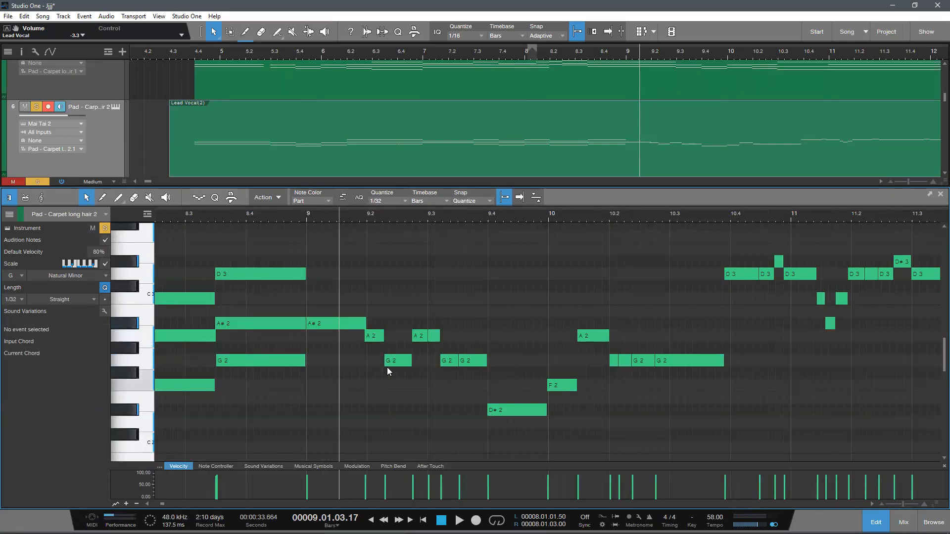
Step: Trim the short A2 note that follows the A#2 so it starts exactly at 9.2.1
scroll(398, 369, down, 2)
scroll(358, 401, up, 2)
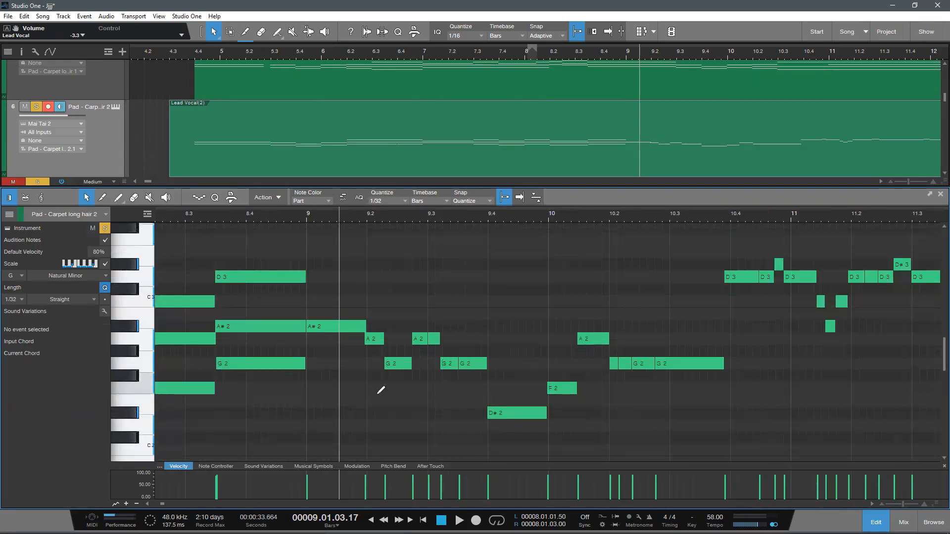
scroll(380, 394, up, 1)
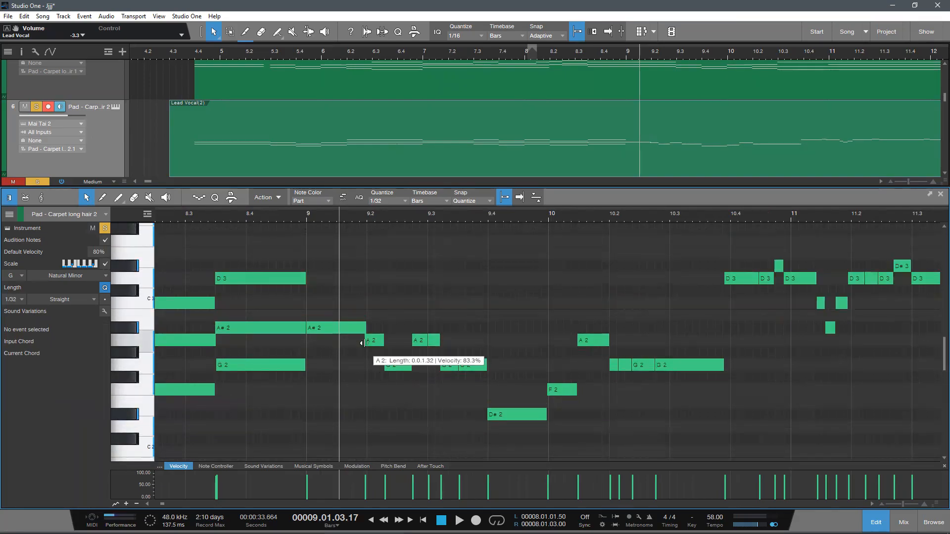
drag(366, 341, 368, 340)
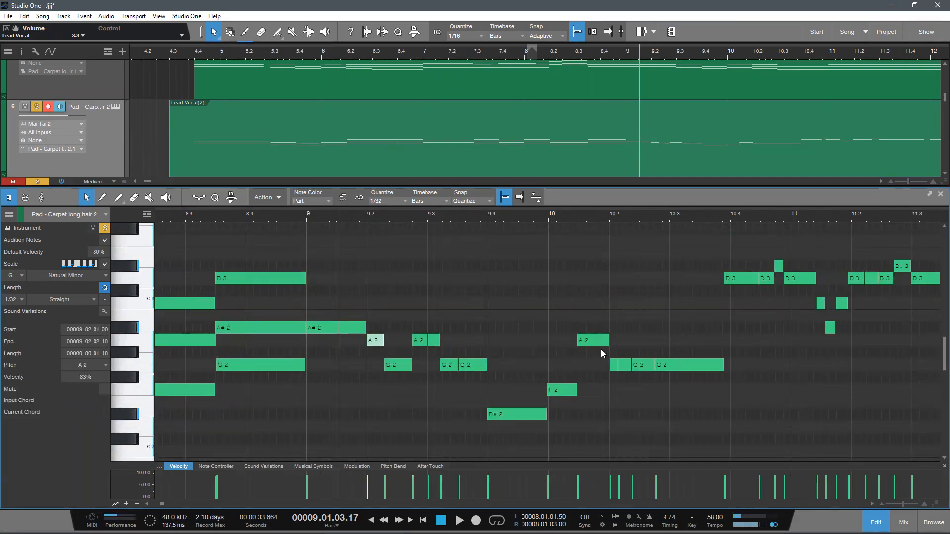
mouse_move(617, 346)
mouse_down()
mouse_move(691, 357)
mouse_move(631, 356)
mouse_move(599, 332)
mouse_move(623, 345)
mouse_up()
key(ctrl+z)
click(426, 421)
Step: Play the chord leading into bar 9 to hear the transition
drag(319, 221, 291, 260)
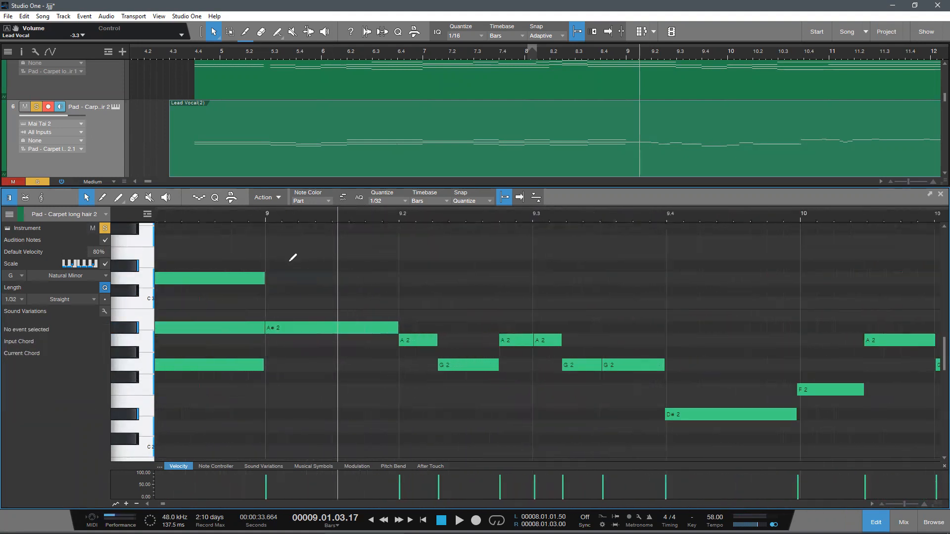
scroll(290, 260, down, 2)
drag(338, 214, 341, 183)
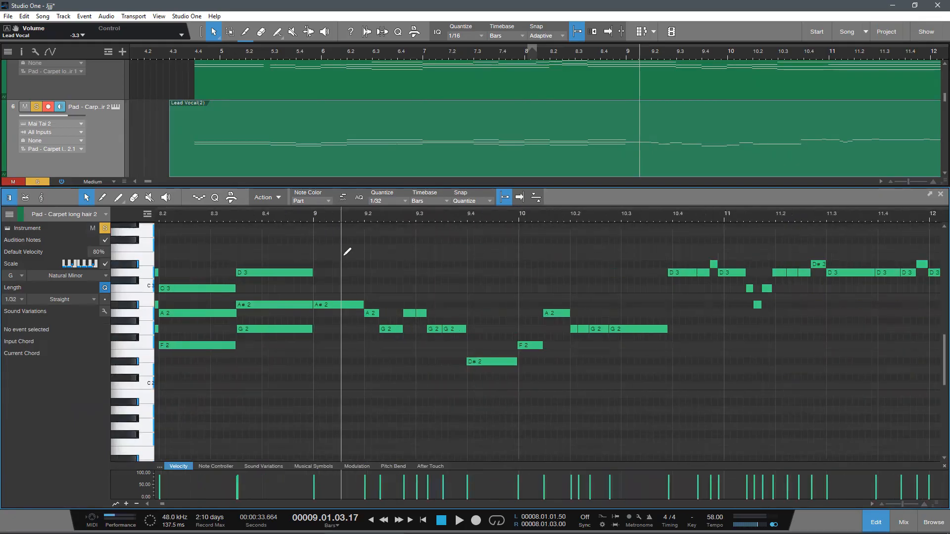
scroll(347, 253, up, 2)
click(230, 213)
drag(300, 210, 295, 229)
key(space)
double_click(315, 320)
key(ctrl+z)
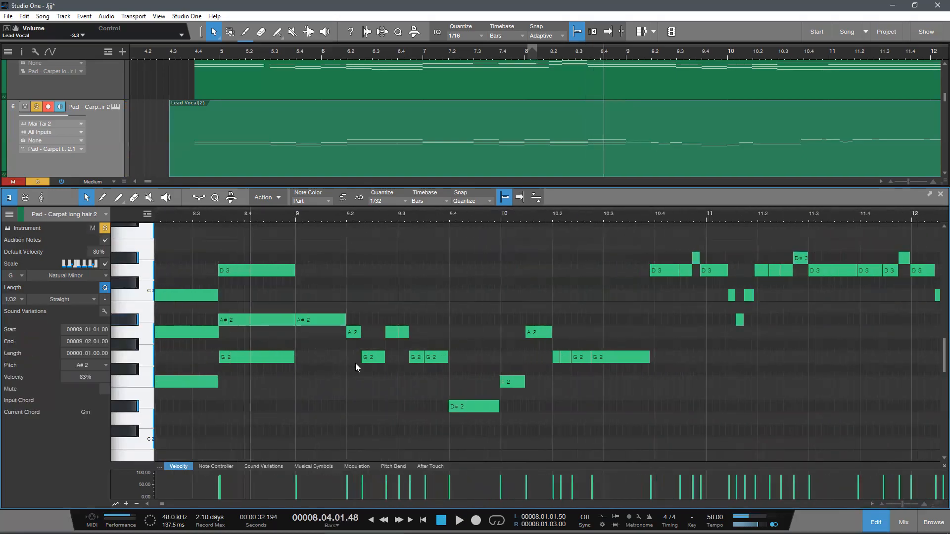
Step: Stretch the G2 and A#2 notes to span 9.1.1 to 9.3.1 and delete the first two short A2 notes
drag(364, 357, 296, 357)
drag(345, 325, 399, 337)
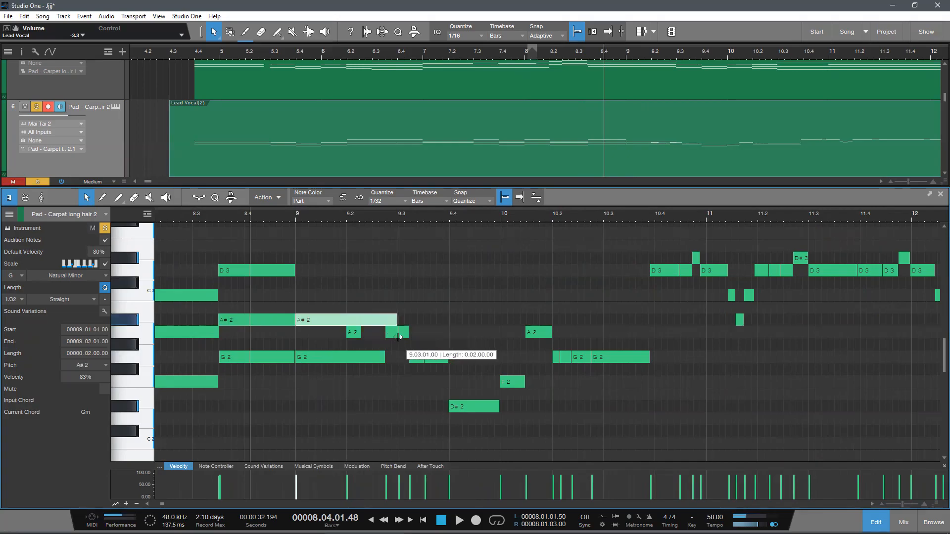
double_click(355, 332)
double_click(391, 333)
drag(388, 359, 399, 359)
Step: Draw a D3 note from 9.1.1 to 9.3.1 above the A#2 and G2 notes and play the passage
drag(336, 218, 311, 216)
key(space)
drag(284, 272, 366, 311)
drag(285, 273, 280, 272)
key(space)
mouse_move(264, 217)
mouse_down()
mouse_move(290, 206)
mouse_move(270, 217)
mouse_up()
scroll(386, 349, up, 1)
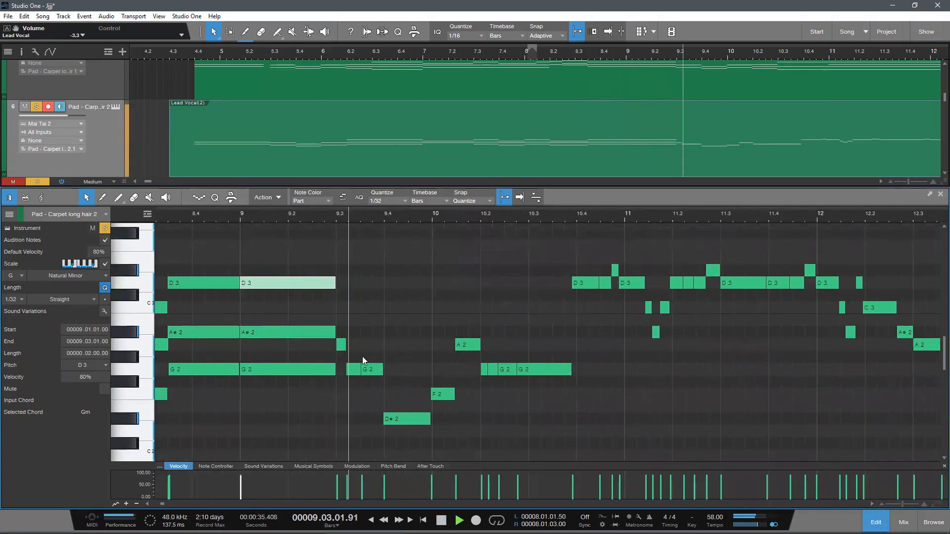
Step: Delete the short A2 note at beat 9.3 and merge the following G2 notes into one from 9.3.1 to 9.4.1
drag(354, 362, 332, 344)
key(Delete)
drag(383, 383, 318, 252)
key(g)
drag(372, 352, 384, 375)
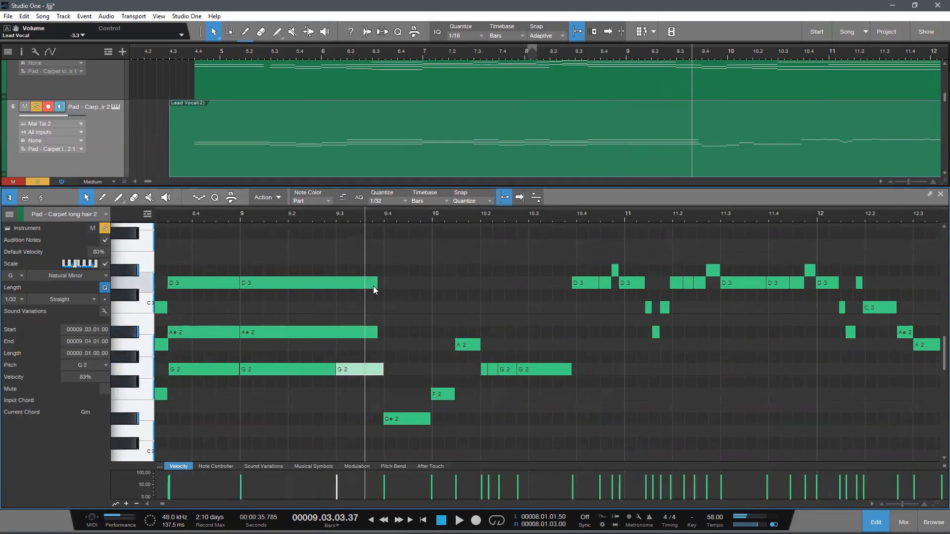
Step: Extend the D3 and A#2 notes of bar 9 to end at 9.4.1 and play on through beat 9.4
click(453, 341)
drag(378, 286, 386, 288)
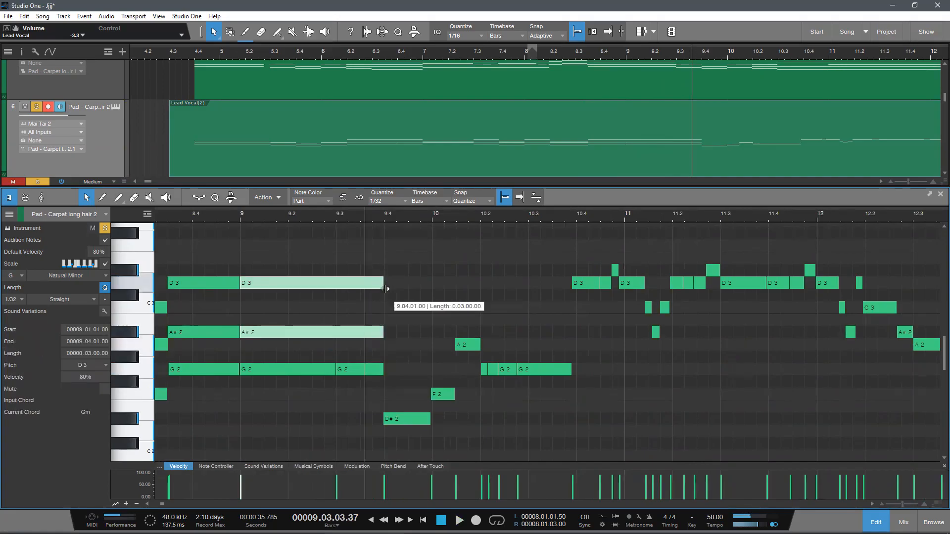
key(space)
drag(403, 216, 316, 234)
key(space)
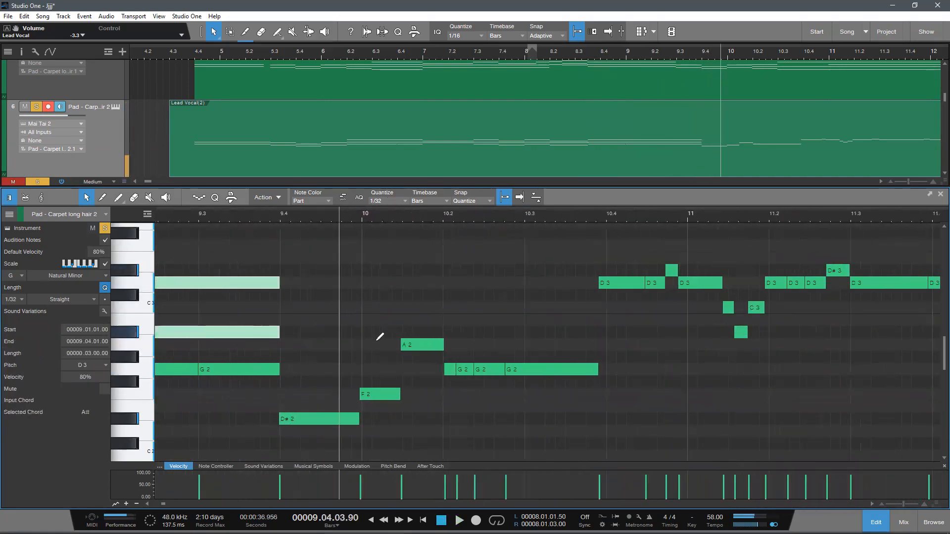
scroll(380, 349, up, 1)
scroll(390, 407, down, 1)
drag(365, 379, 274, 396)
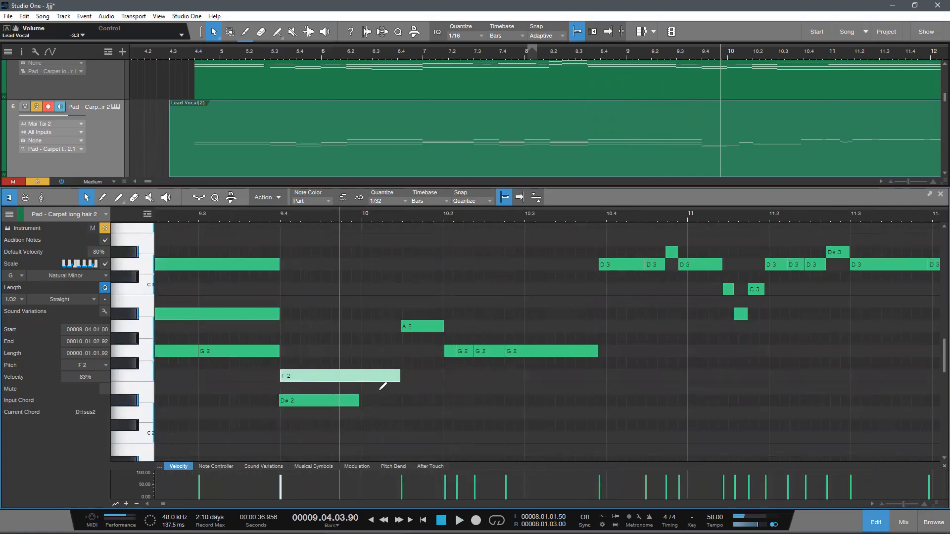
key(ctrl+z)
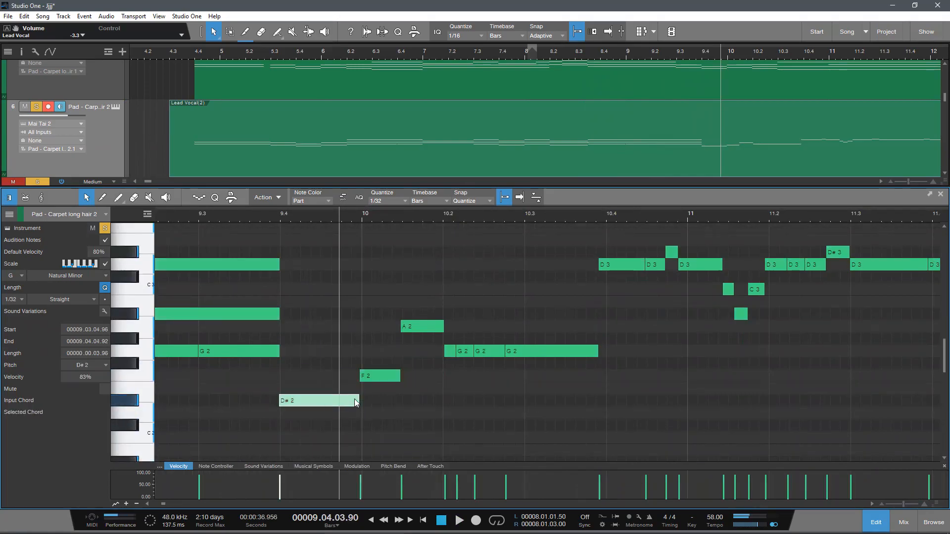
Step: Align the D#2 end and F2 start to 10.1.1, and add a G2 note from 9.4.1 to 10.1.1
drag(360, 401, 362, 401)
click(360, 380)
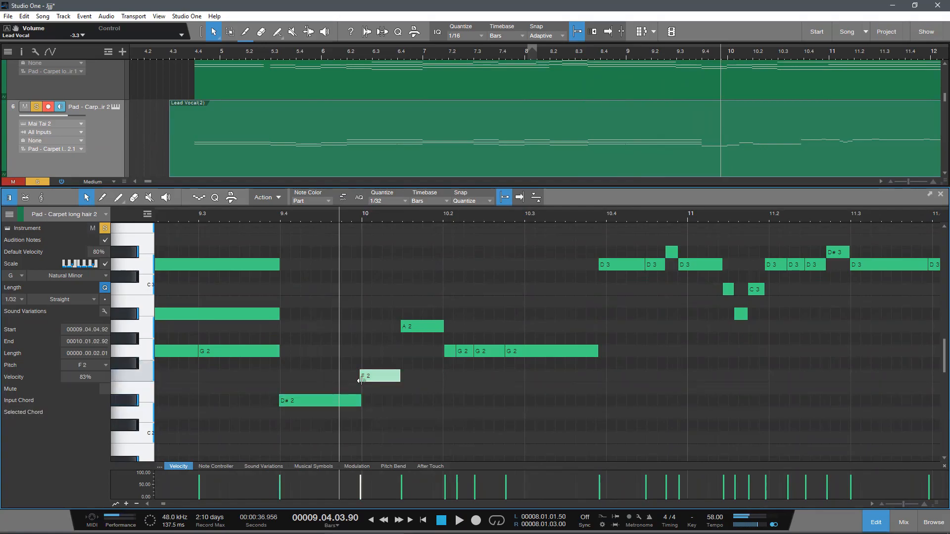
double_click(286, 362)
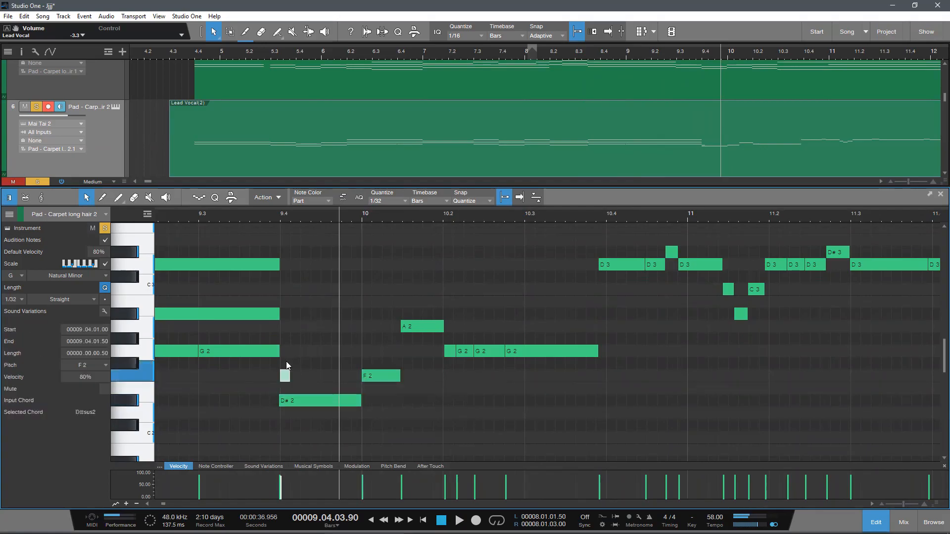
drag(287, 377, 362, 366)
Step: Play the part from midway through beat 9.3 into bar 10 to check the D#2 and G2 chord
scroll(314, 387, up, 1)
click(232, 214)
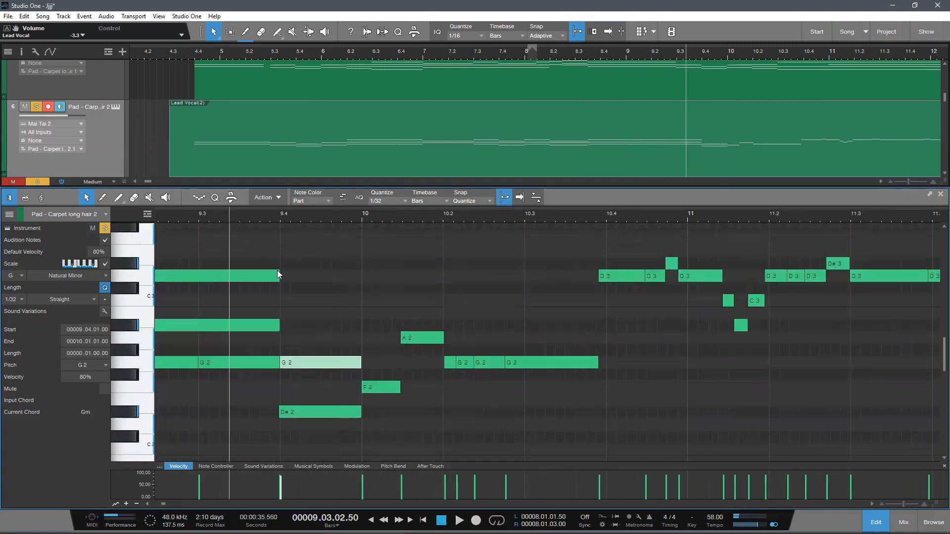
key(space)
scroll(347, 297, down, 1)
key(space)
Step: Check which key and scale are set for the part against its notes around bars 8 to 11
key(z)
key(e)
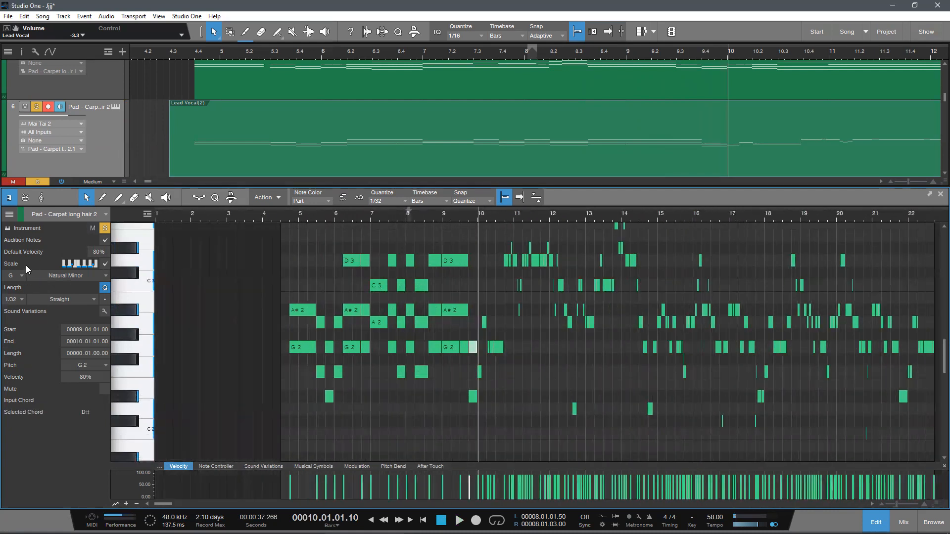
click(51, 277)
click(77, 278)
key(e)
key(e)
key(e)
key(e)
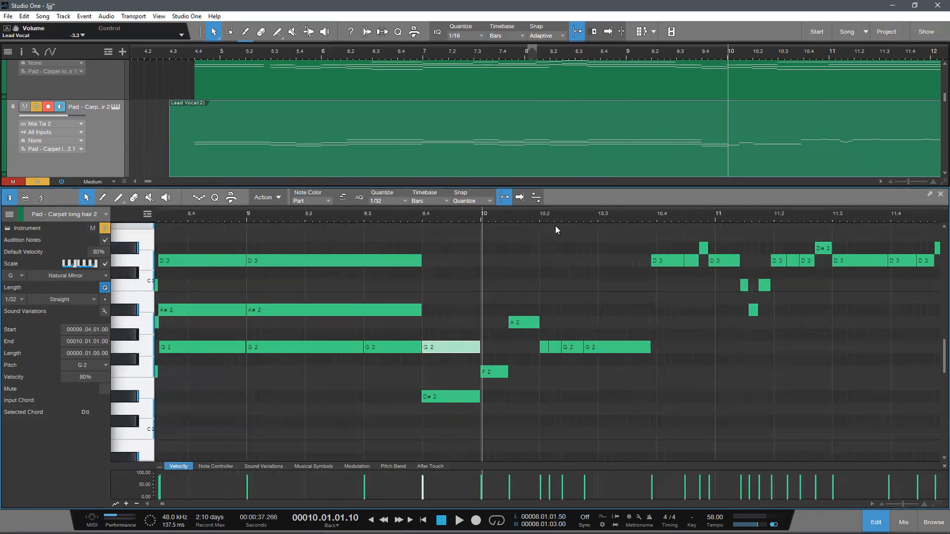
scroll(545, 217, down, 6)
scroll(554, 216, up, 5)
scroll(567, 217, down, 1)
scroll(442, 311, down, 2)
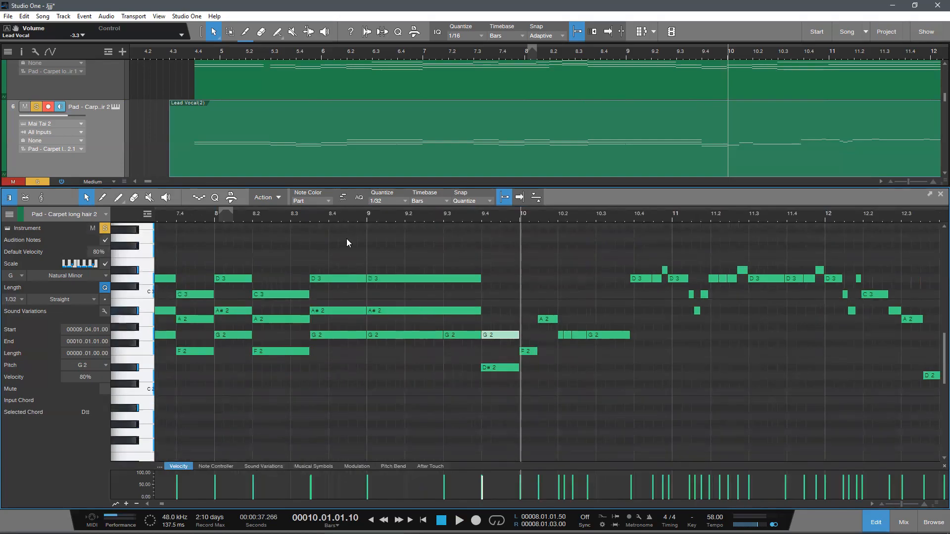
scroll(287, 218, up, 2)
drag(131, 229, 21, 235)
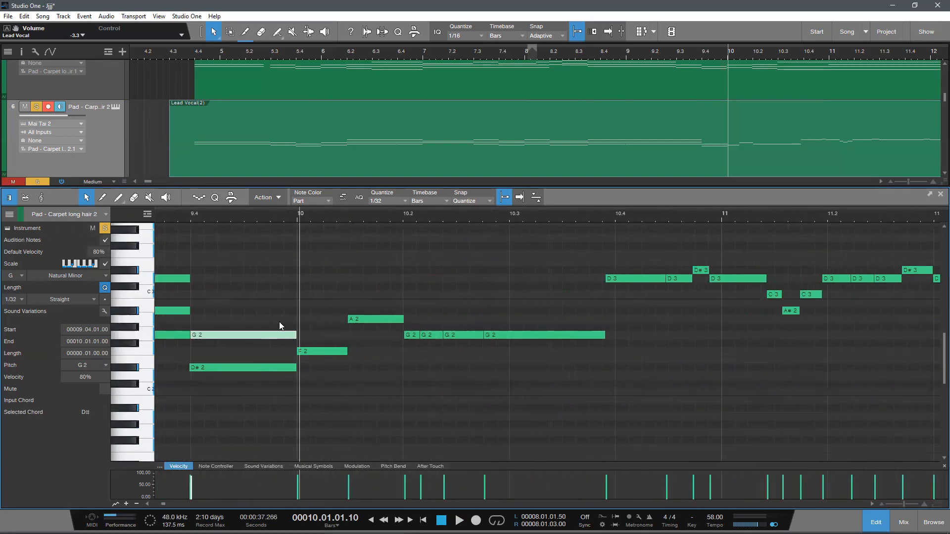
Step: Delete the G2 note above the D#2 at beat 9.4
drag(290, 220, 334, 231)
key(Delete)
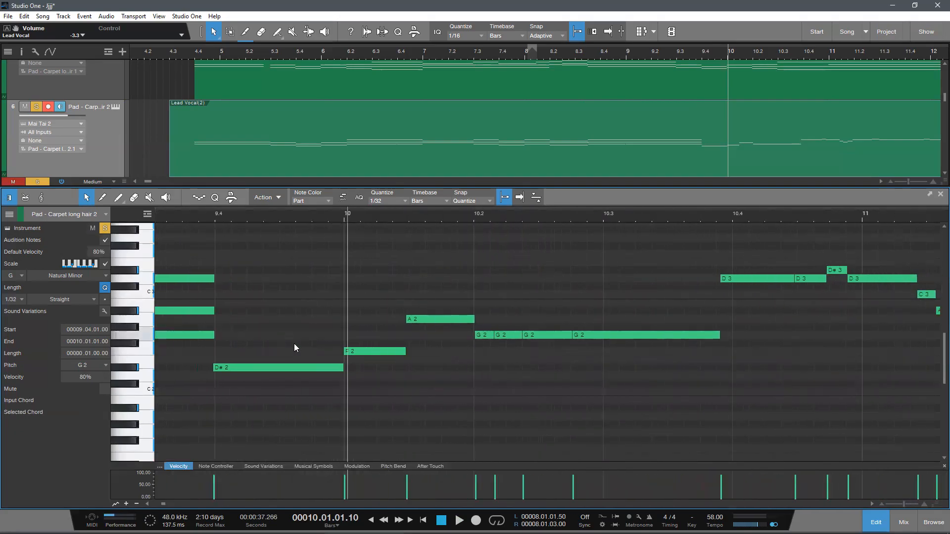
scroll(289, 336, up, 2)
drag(285, 211, 330, 221)
scroll(378, 320, down, 2)
scroll(374, 397, up, 2)
drag(390, 385, 274, 402)
key(ctrl+z)
click(274, 372)
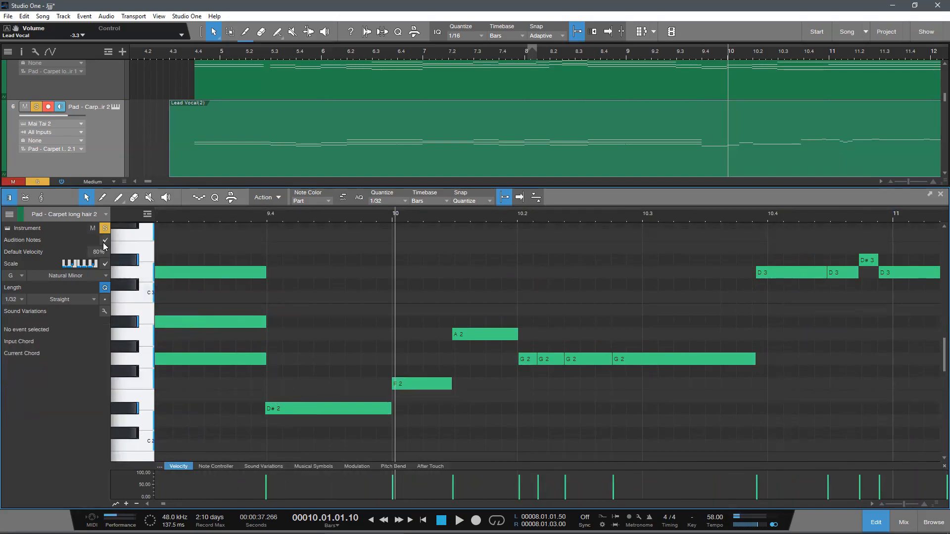
Step: Turn off the scale and try an F#2 note above the D#2 from 9.4.1 to bar 10
click(105, 265)
double_click(269, 375)
drag(281, 375, 391, 388)
drag(312, 374, 287, 360)
key(ctrl+z)
key(ctrl+z)
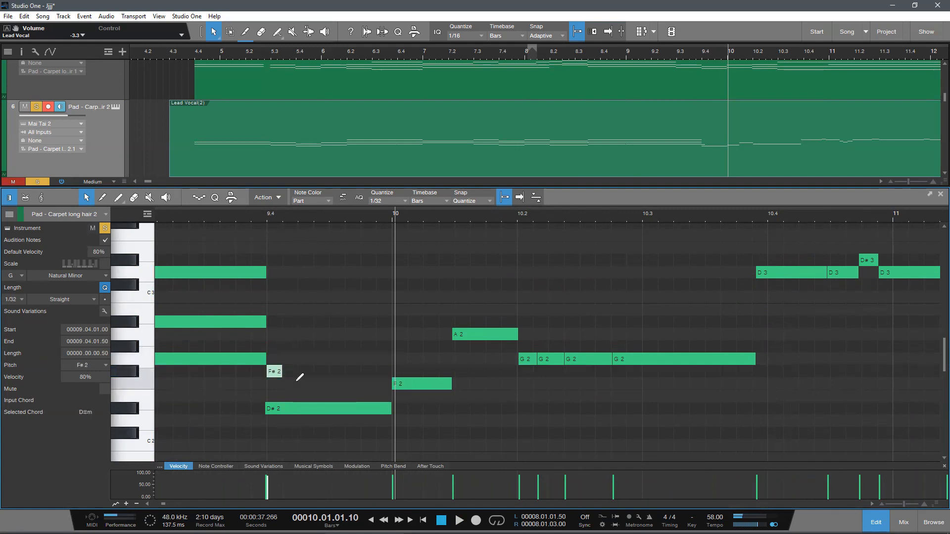
Step: Turn the scale back on and redraw the G2 note from 9.4.1 to 10.1.1
click(105, 264)
drag(273, 372, 394, 406)
double_click(275, 377)
Step: Select all the notes in the pad part to review the whole progression
scroll(383, 394, down, 2)
scroll(308, 379, up, 1)
drag(342, 213, 433, 179)
scroll(485, 370, down, 2)
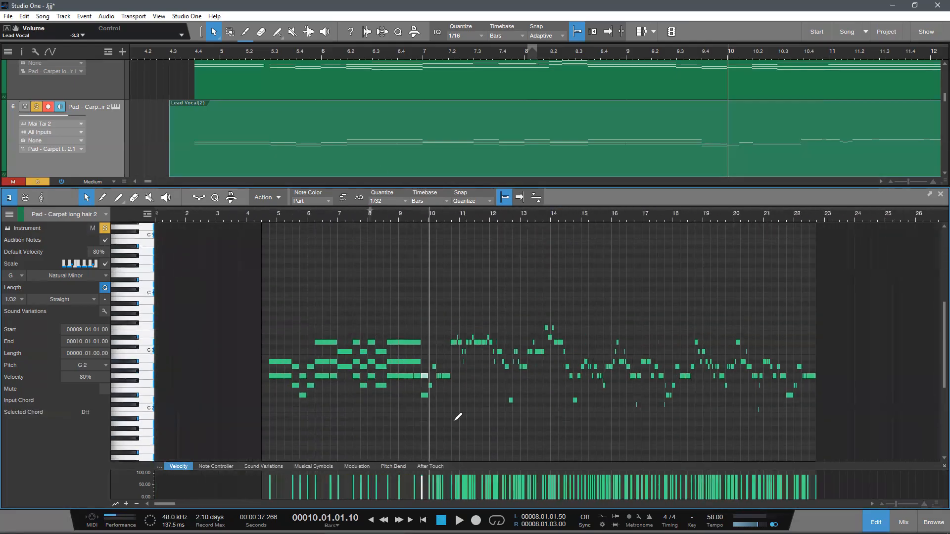
drag(254, 429, 940, 290)
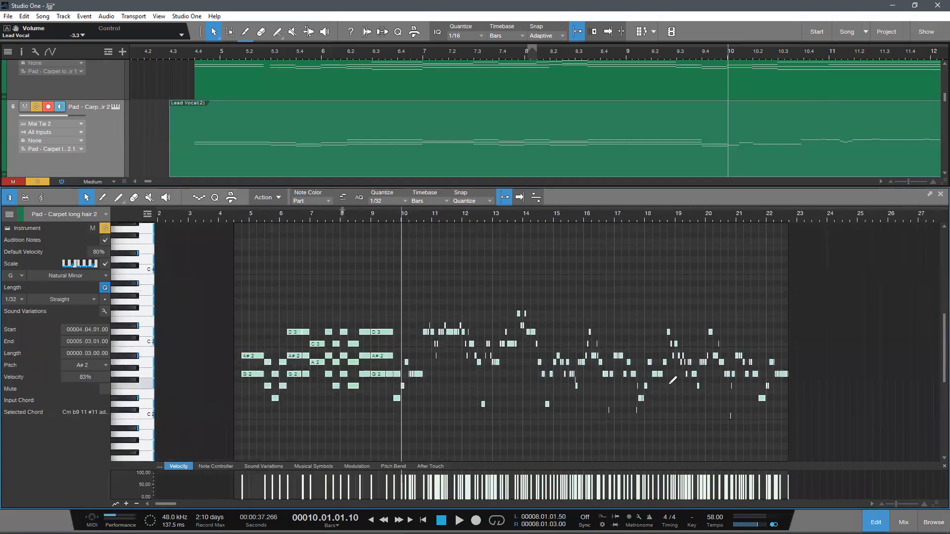
drag(294, 217, 302, 234)
scroll(437, 417, up, 2)
Step: Select the three-note chord at beat 7.3 to inspect it, and review the full part
click(458, 437)
drag(396, 217, 388, 292)
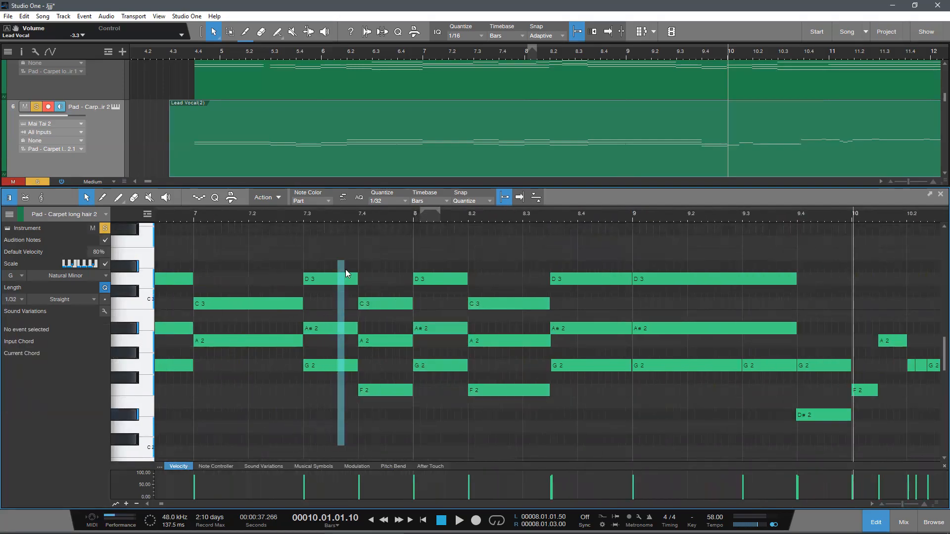
drag(345, 269, 345, 260)
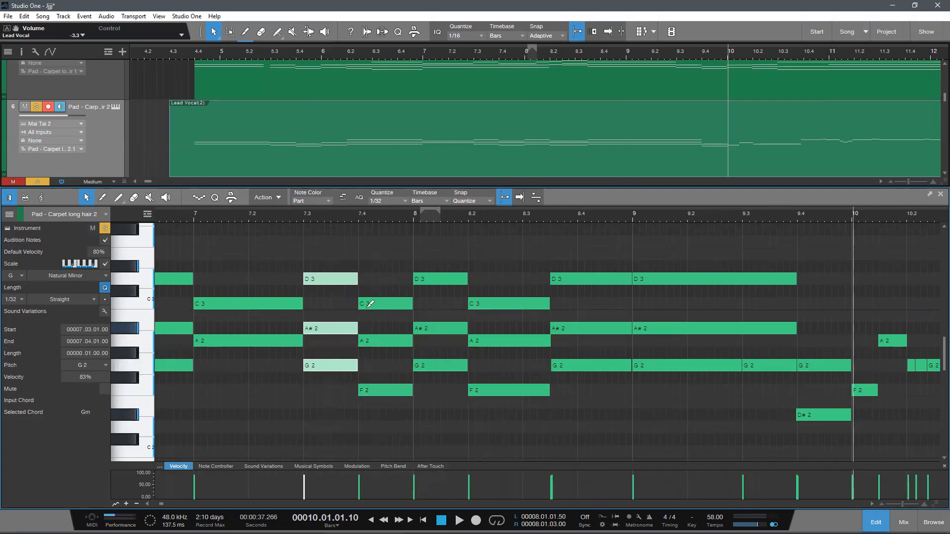
drag(586, 214, 563, 209)
scroll(604, 253, down, 4)
scroll(564, 323, down, 1)
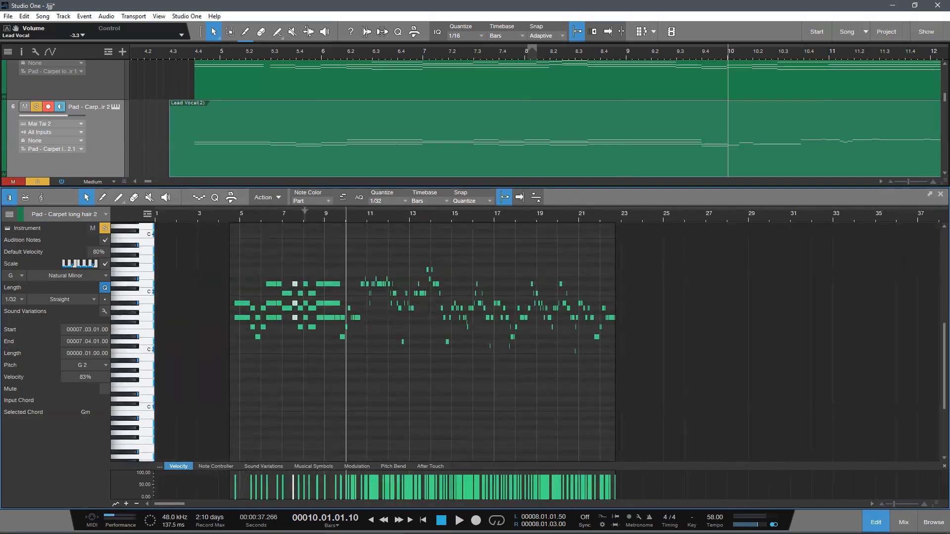
Step: Close the note editor and remove the duplicated pad track holding the converted Lead Vocal notes
key(F2)
scroll(403, 301, up, 1)
scroll(403, 301, down, 1)
drag(229, 54, 157, 40)
scroll(240, 159, up, 1)
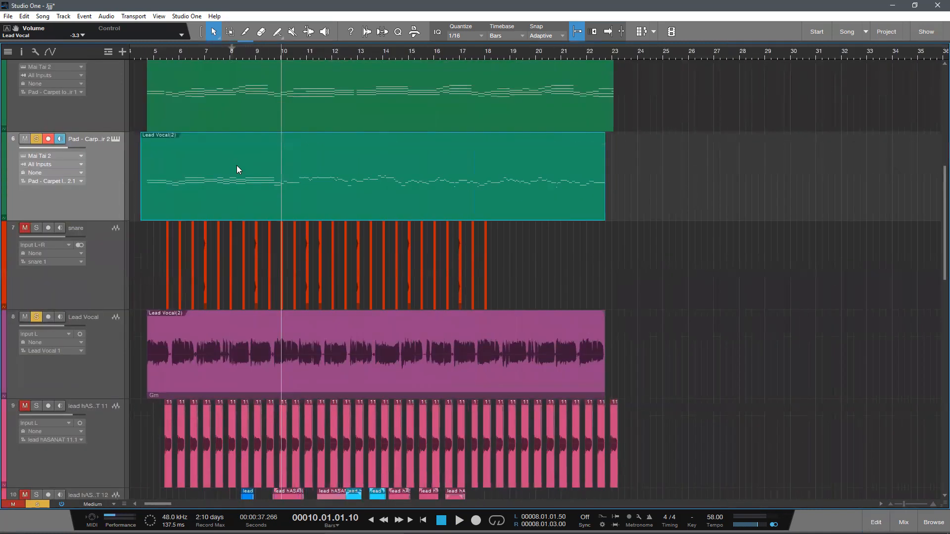
right_click(102, 192)
click(185, 238)
Step: Open the original Pad - Carpet long hair part in the note editor and view its chords
scroll(264, 253, up, 2)
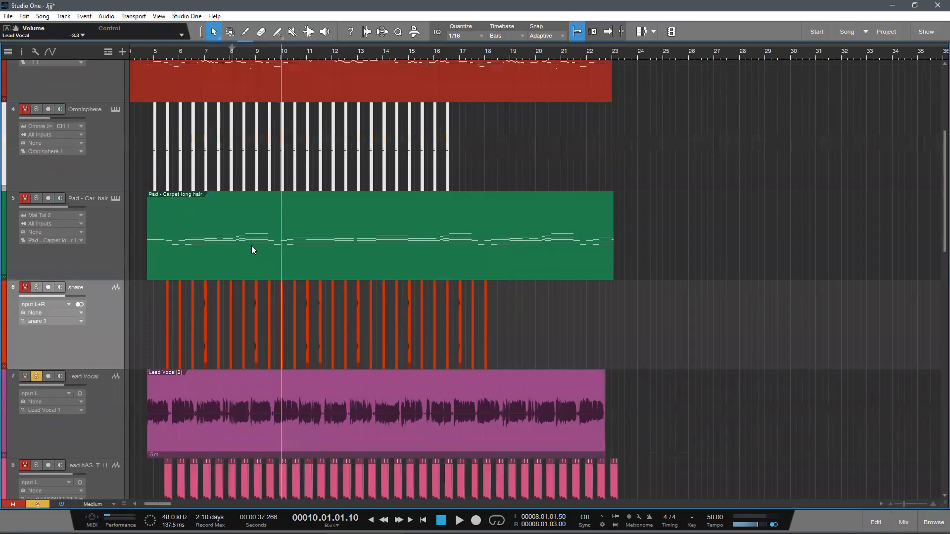
key(F2)
drag(269, 218, 357, 216)
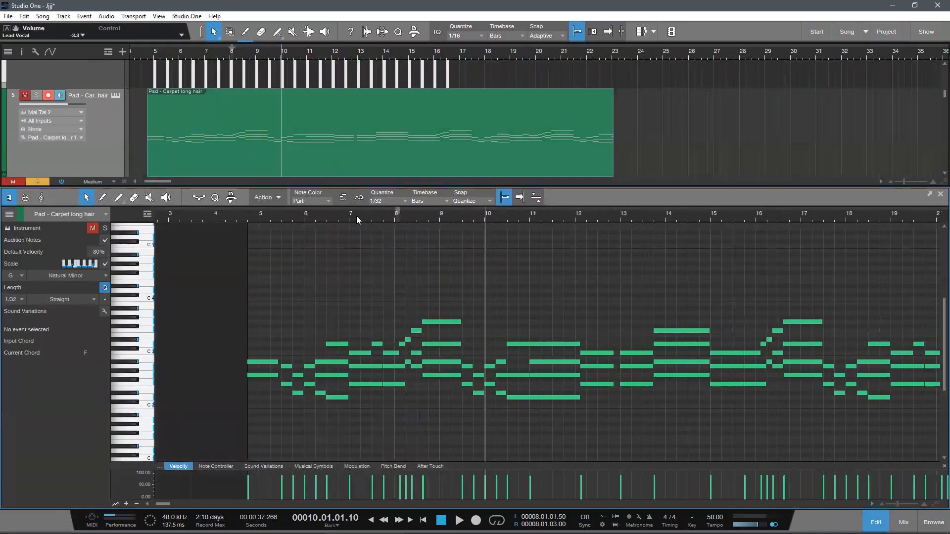
Step: Solo the pad track and listen to its chords from bar 6 to the end of bar 7
key(space)
click(37, 95)
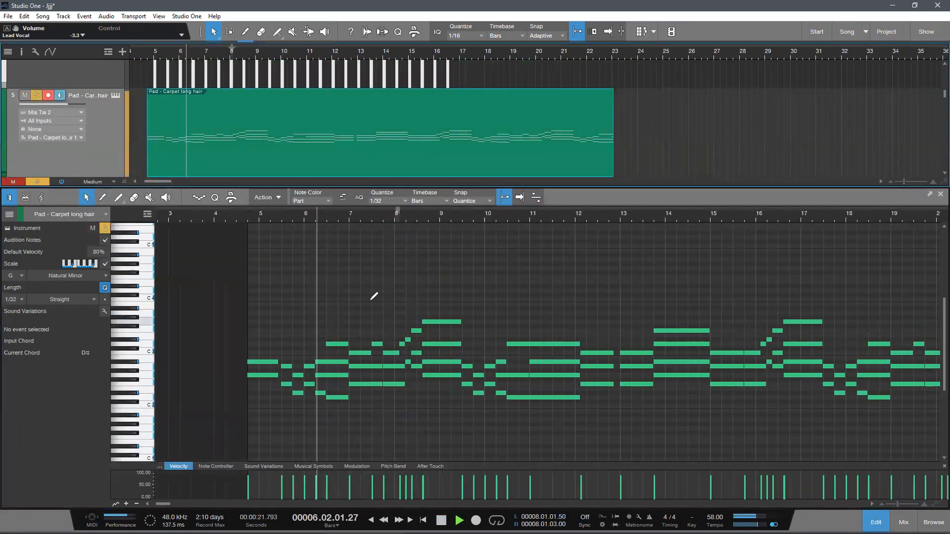
scroll(374, 296, up, 1)
drag(355, 218, 340, 236)
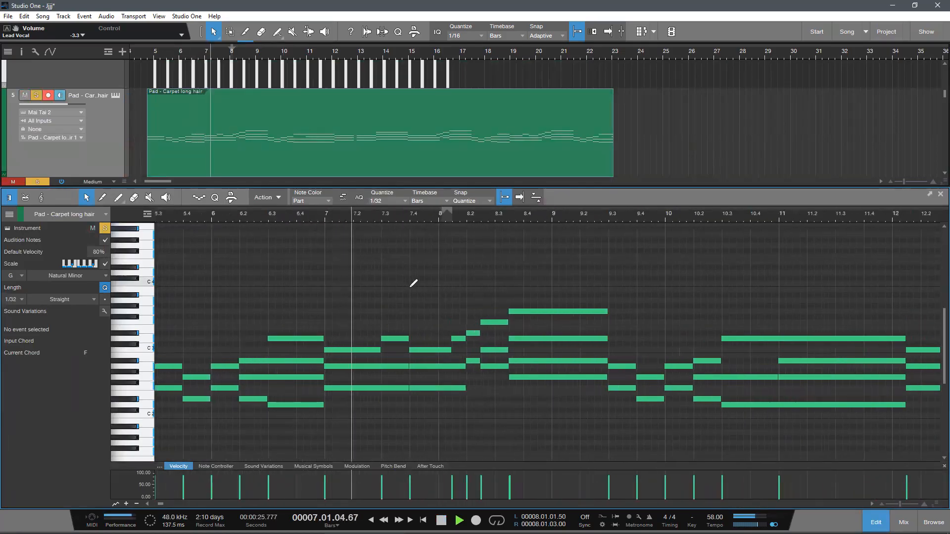
scroll(413, 284, down, 1)
drag(402, 219, 380, 219)
scroll(421, 306, up, 1)
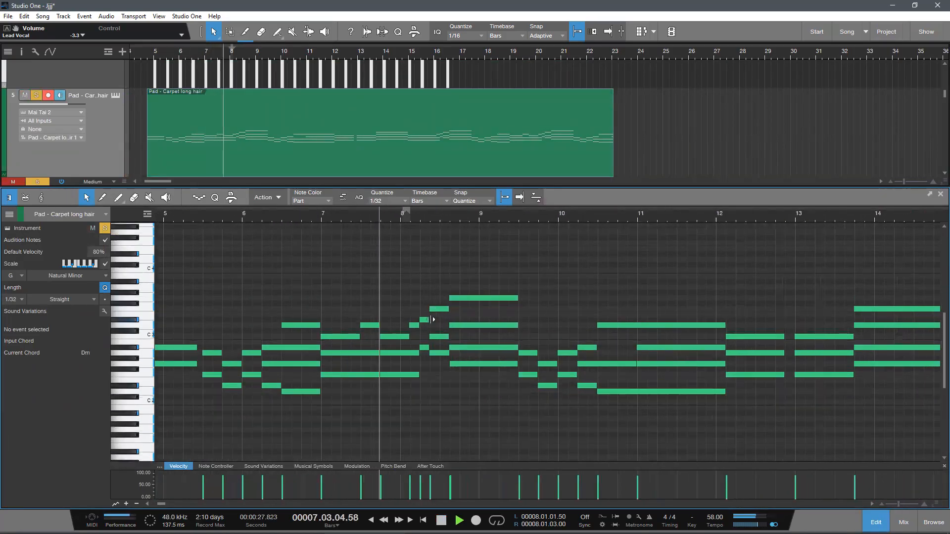
key(space)
scroll(452, 411, up, 1)
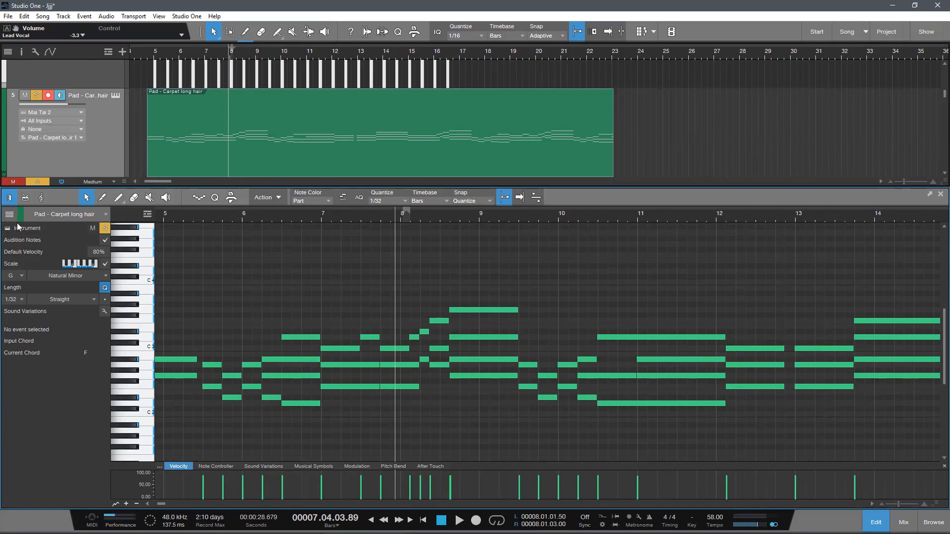
Step: Try lowering the D♯2 bass note at 6.2 to D2
drag(240, 218, 300, 217)
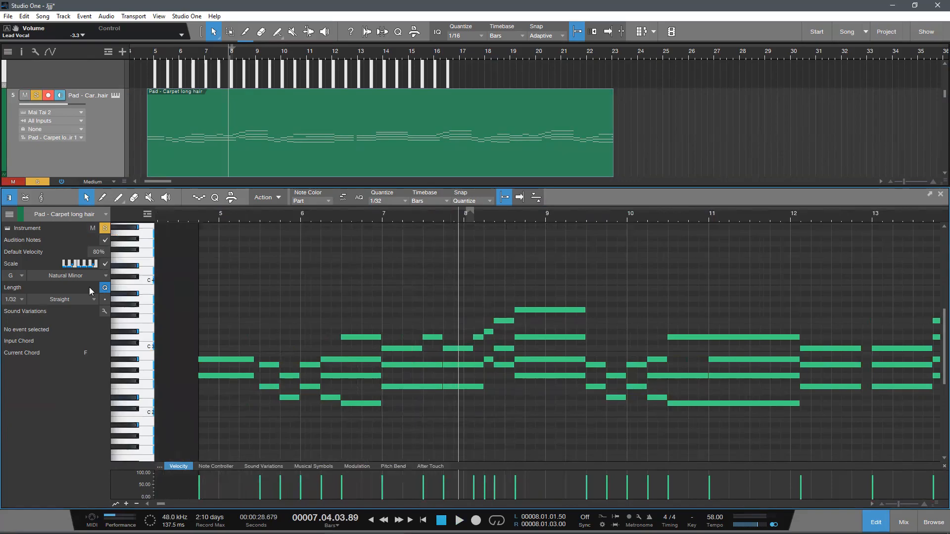
click(255, 216)
drag(286, 212, 267, 217)
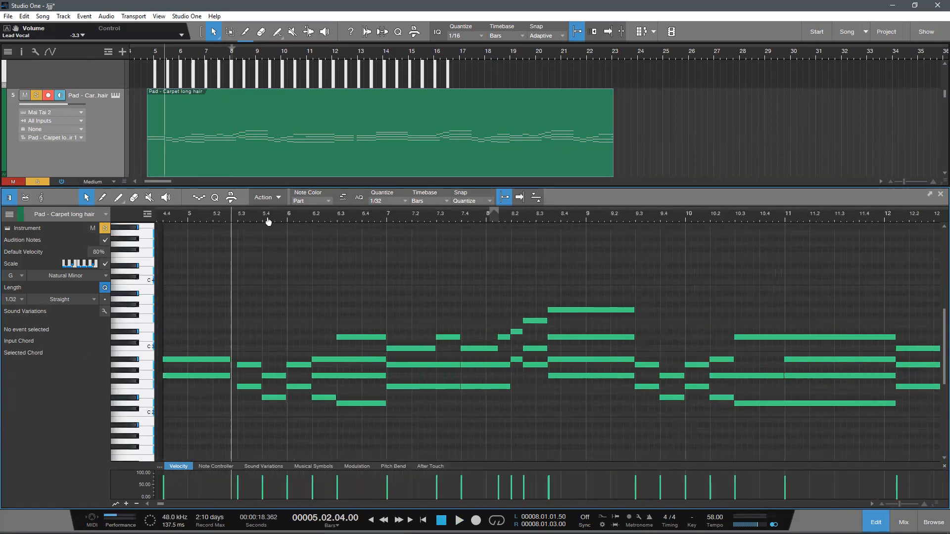
drag(324, 399, 324, 405)
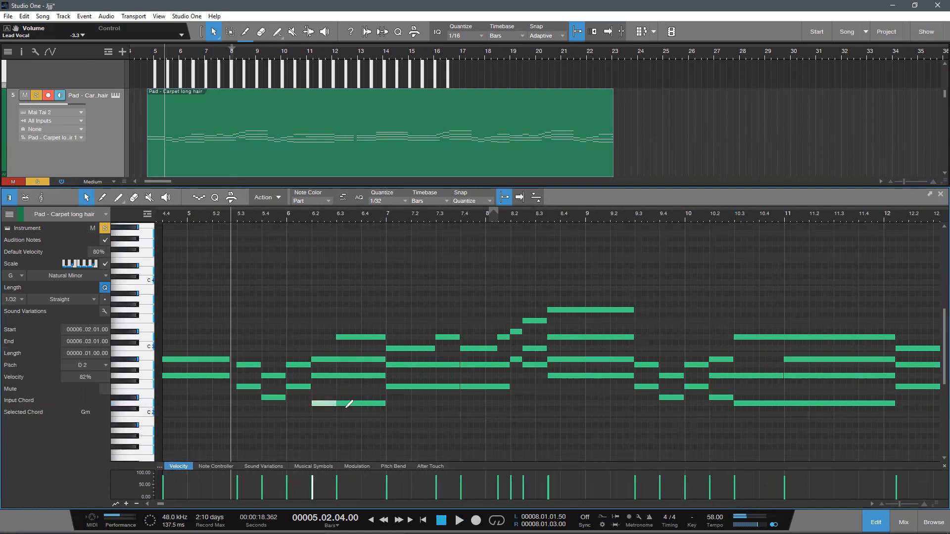
Step: Listen to the chord change across bar 6 and select the D2 and D3 notes at 6.3 in turn
drag(301, 217, 287, 233)
key(space)
scroll(361, 361, up, 1)
scroll(323, 317, down, 1)
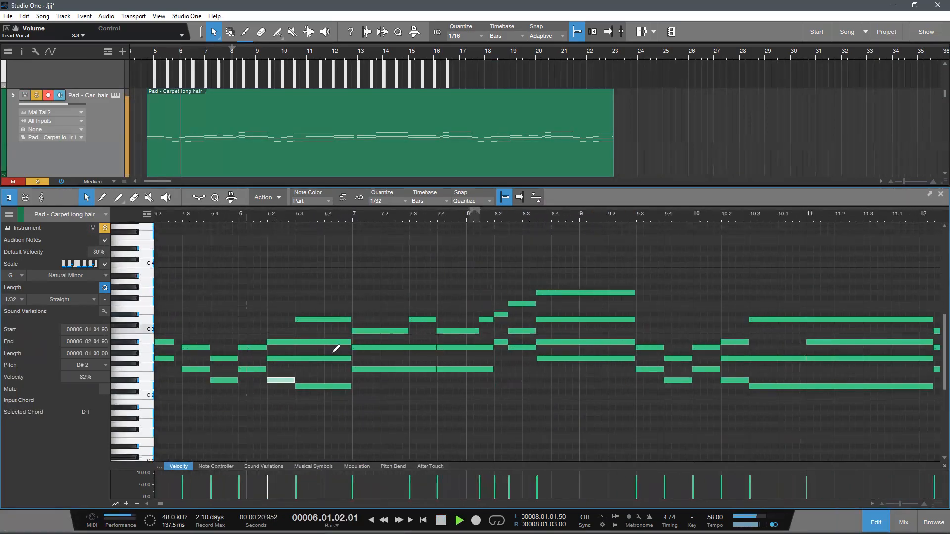
scroll(345, 373, up, 1)
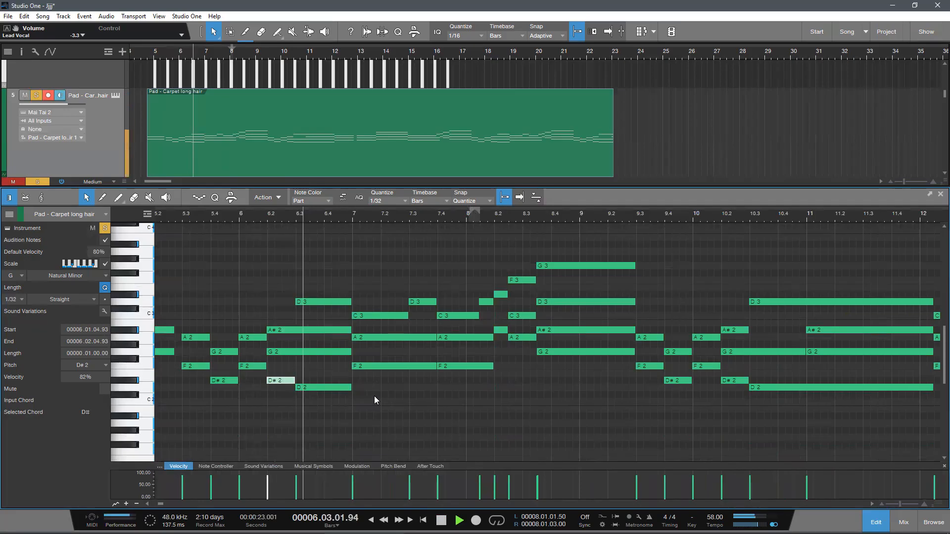
click(313, 388)
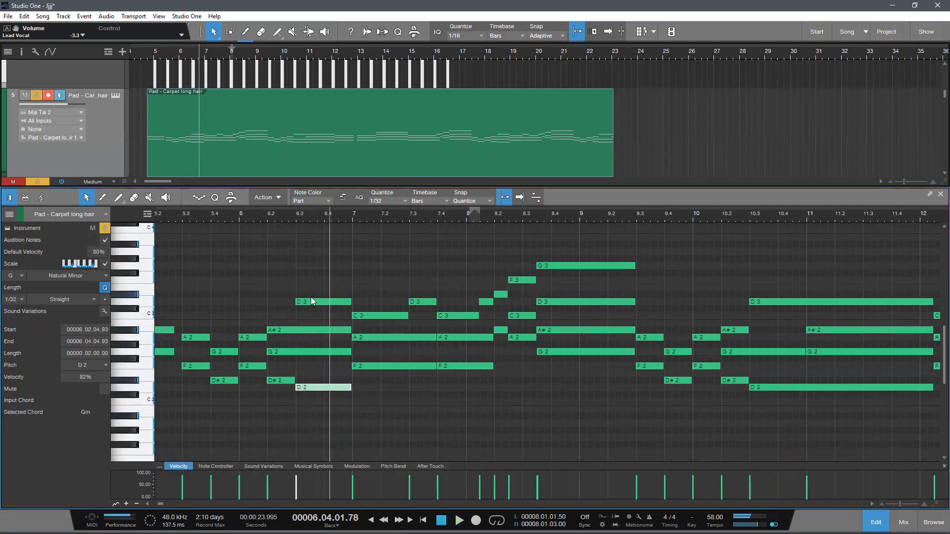
click(309, 305)
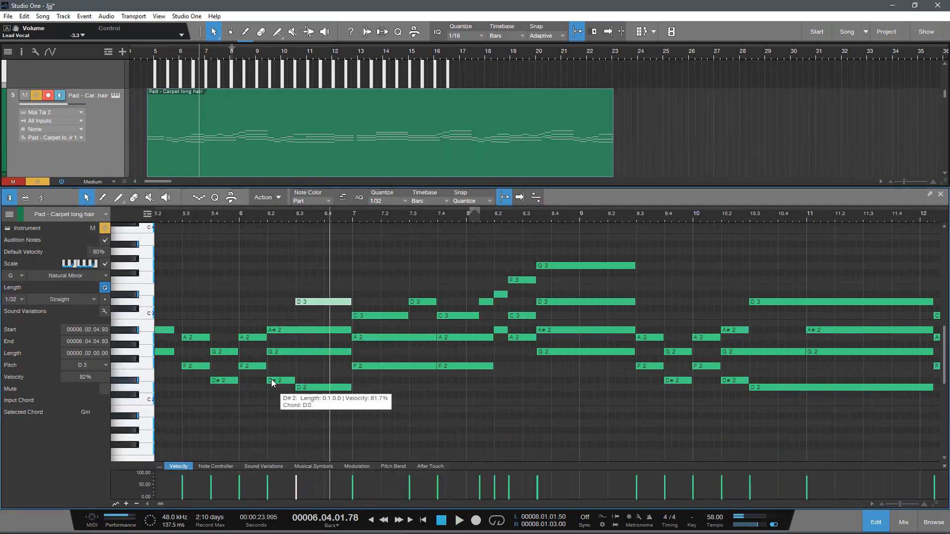
Step: Extend the D2 and D3 notes back to 6.2 in place of the D♯2 note, and play the result
click(300, 388)
drag(300, 387, 269, 394)
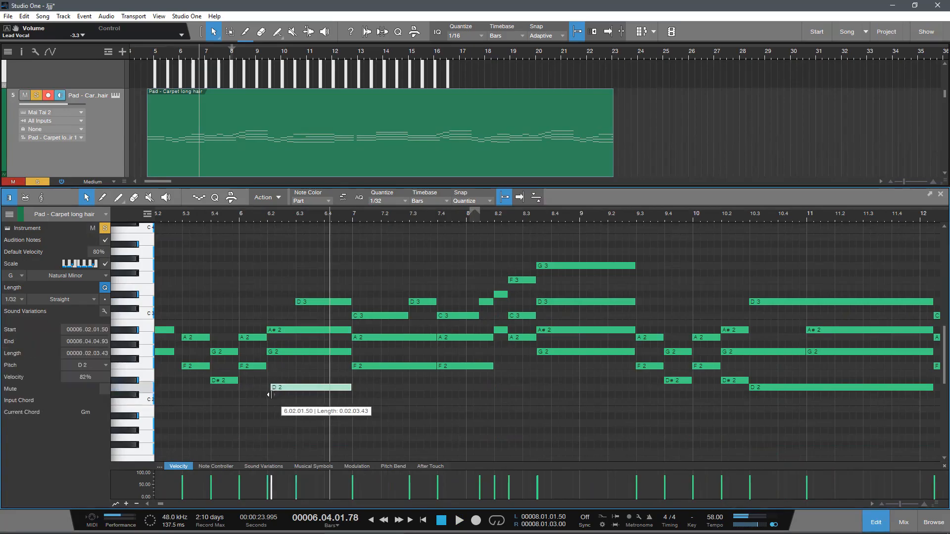
drag(263, 320, 269, 324)
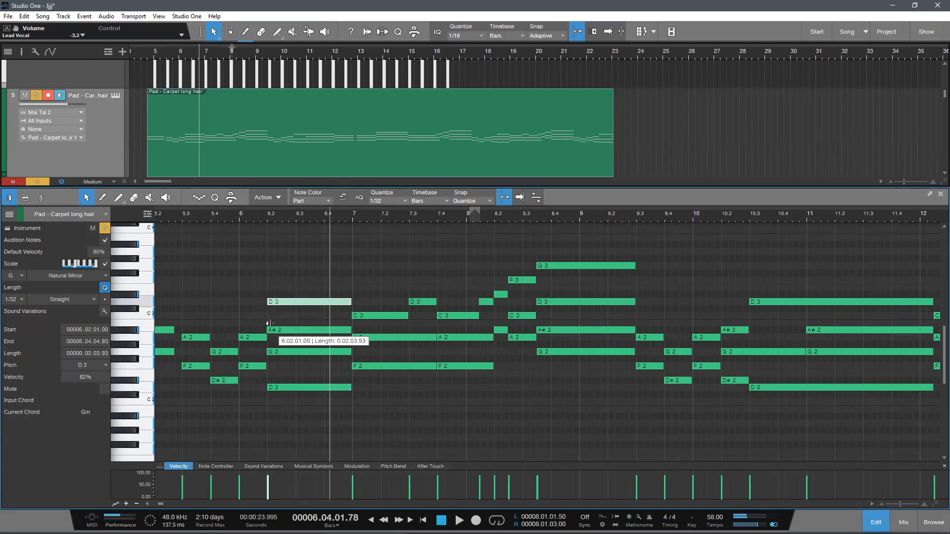
key(space)
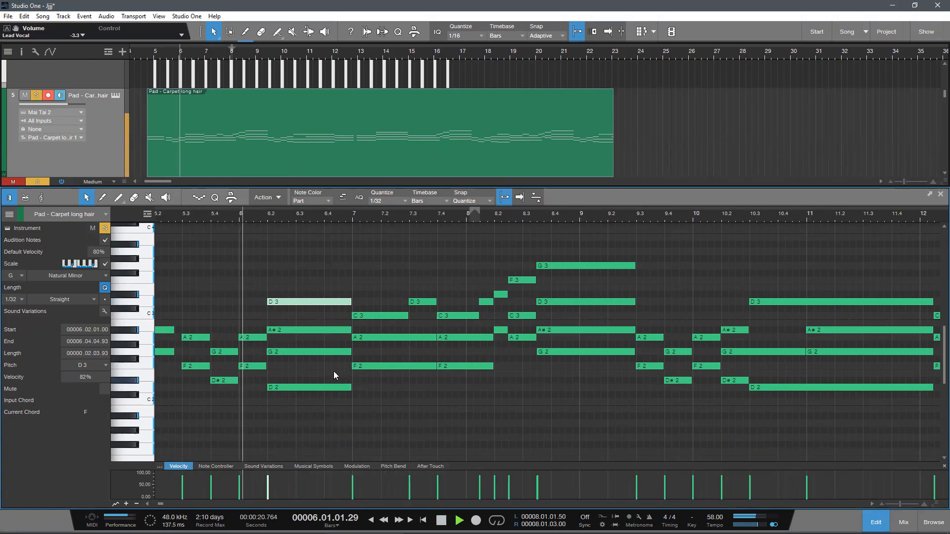
key(space)
Step: Undo the lengthening of the D2 and D3 notes and play the original bar 6 chords again
key(ctrl+z)
key(ctrl+z)
key(ctrl+z)
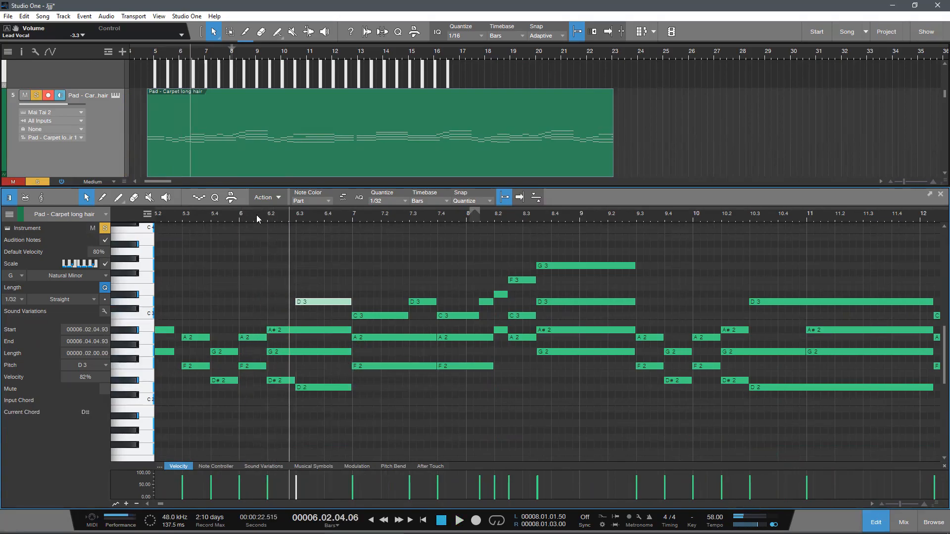
key(space)
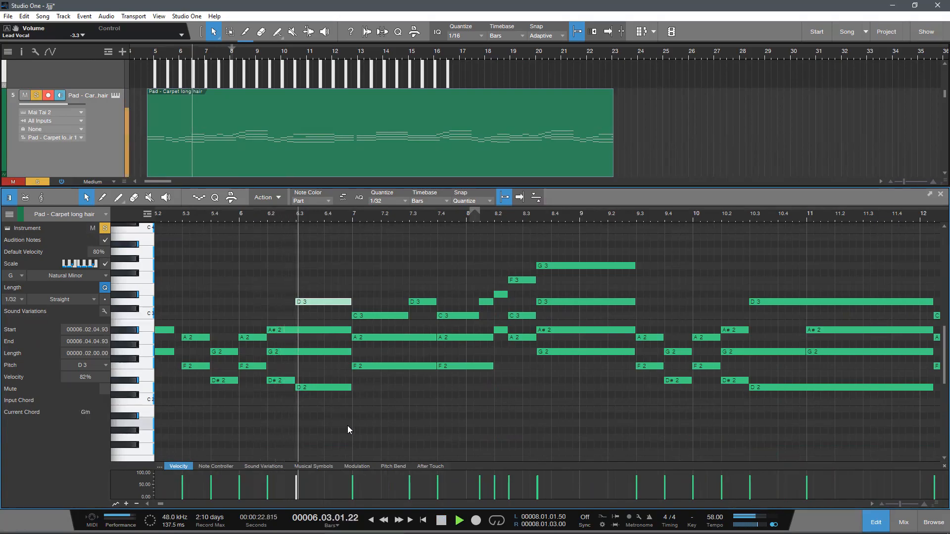
Step: Raise the pad track's volume to +4.5 while playing the chords through bar 8
click(467, 412)
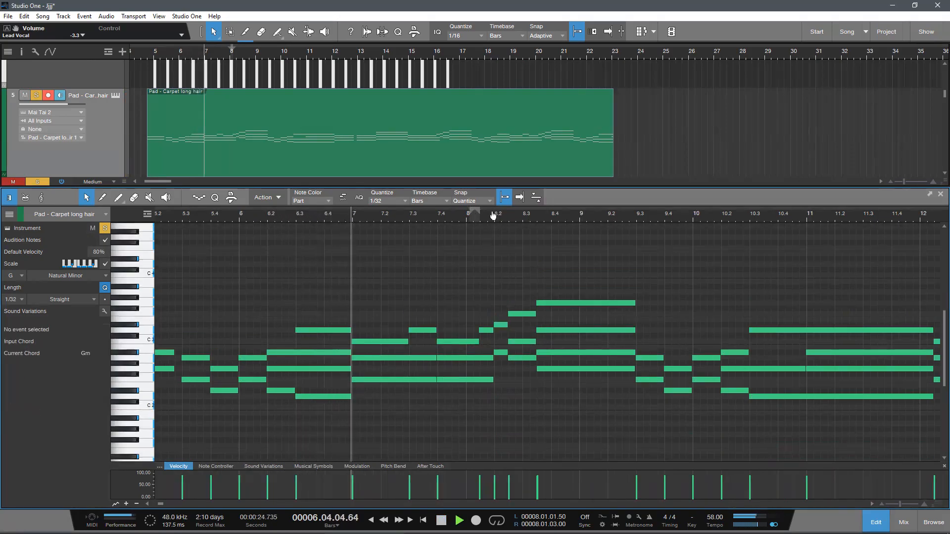
drag(493, 214, 430, 213)
drag(72, 102, 82, 107)
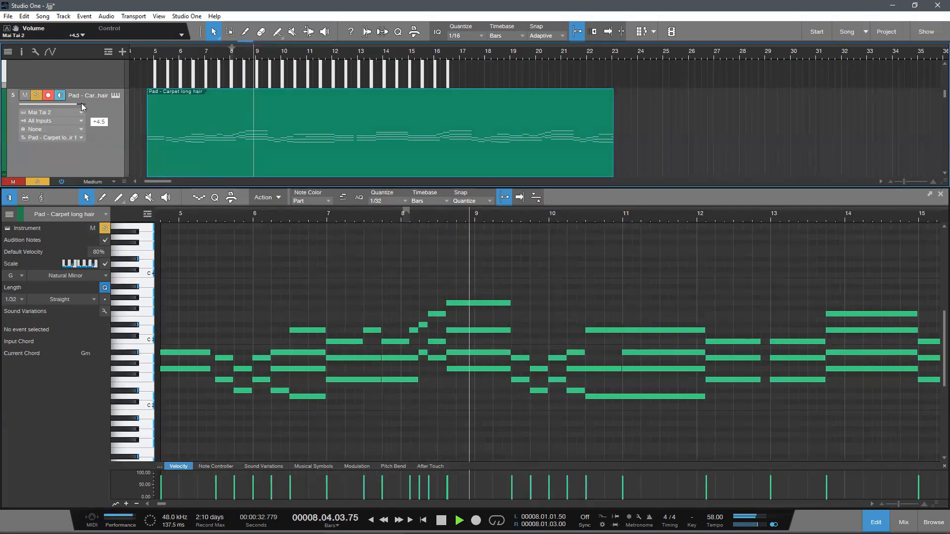
drag(521, 212, 464, 223)
scroll(518, 323, up, 2)
key(space)
Step: Select the top notes C3, D3, D♯3 and F3 between 7.4 and 8.3 to follow the rising line
drag(293, 223, 298, 334)
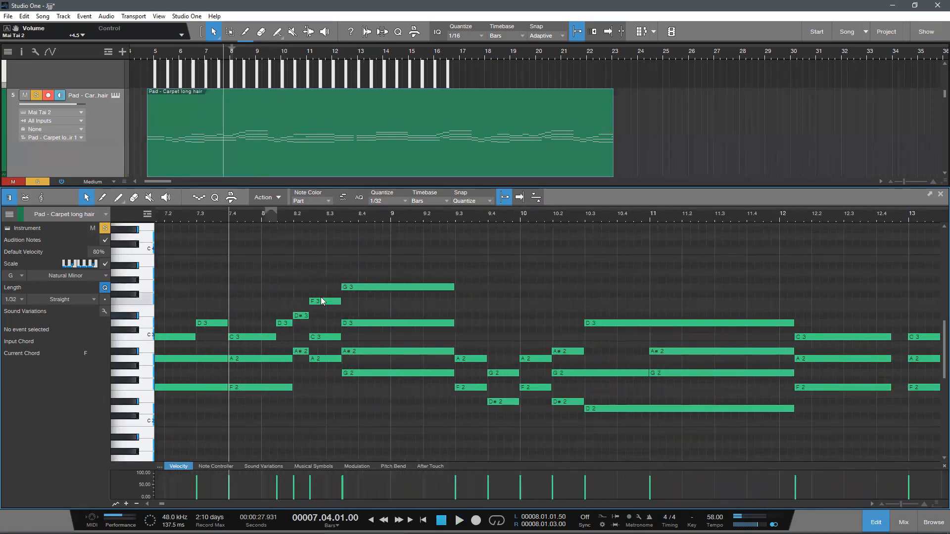
key(space)
drag(256, 219, 269, 221)
click(301, 335)
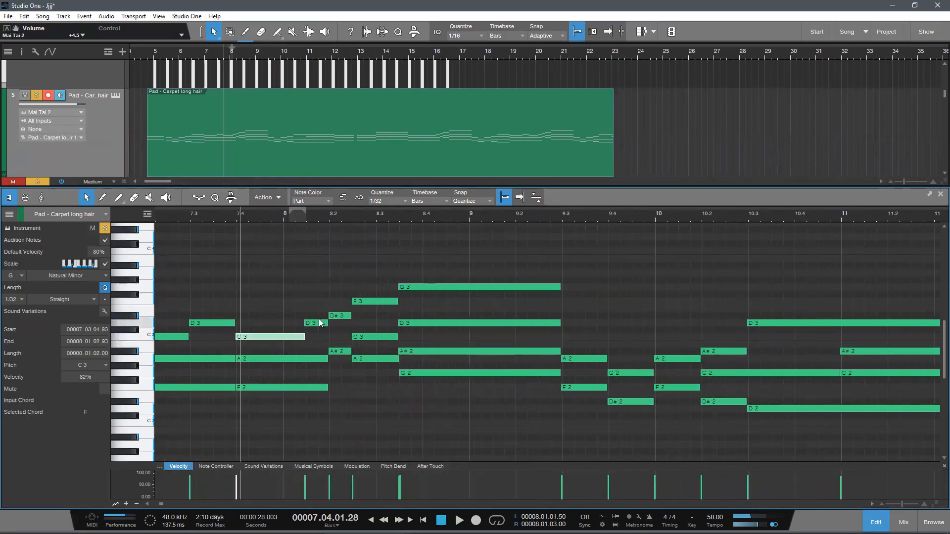
drag(301, 285, 318, 297)
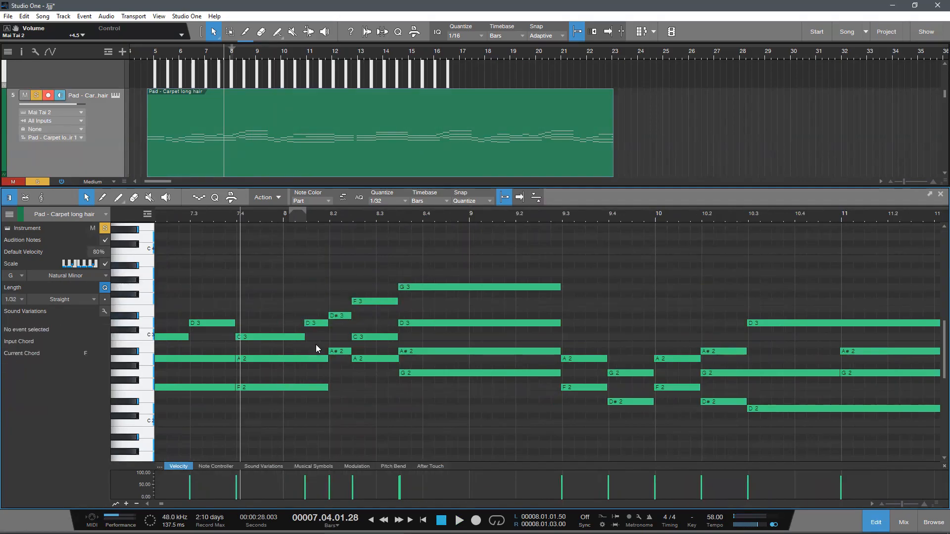
click(309, 325)
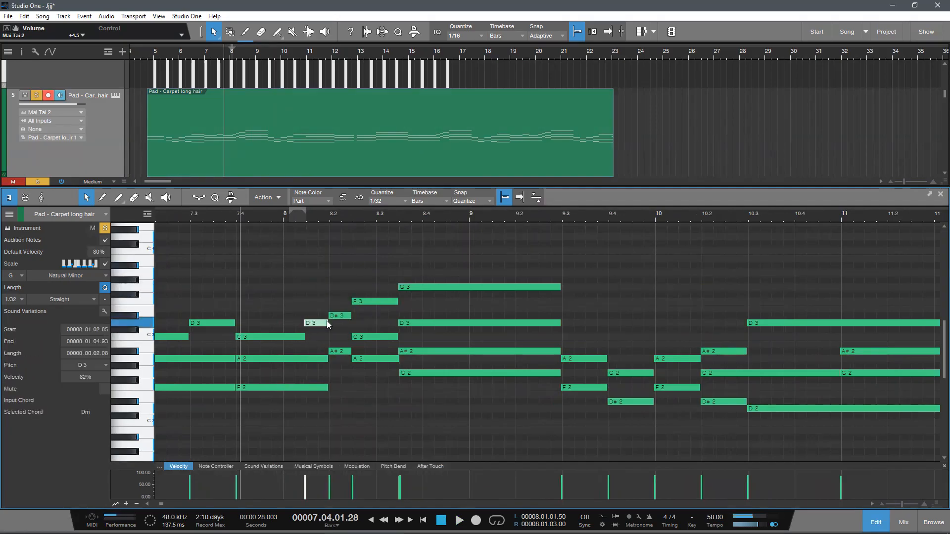
click(366, 300)
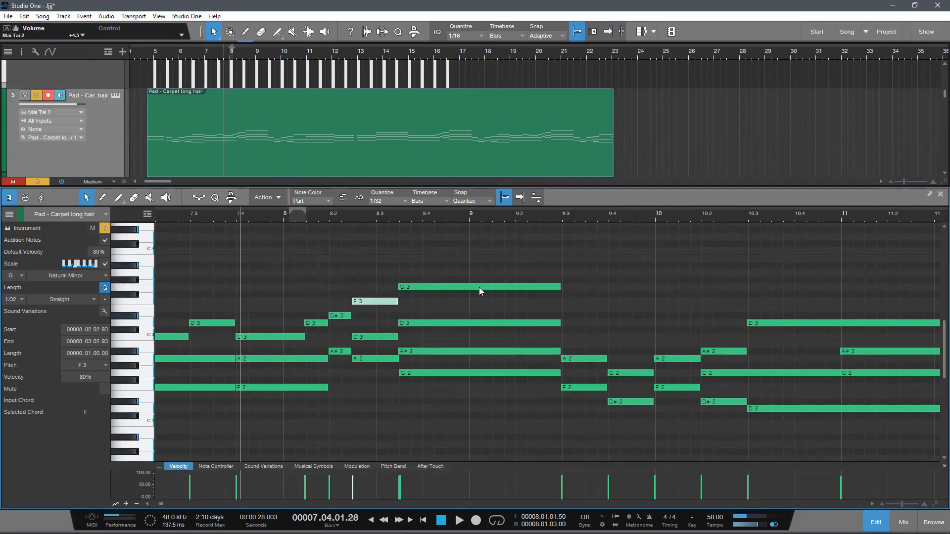
Step: Try adding short notes above the held G3 chord at 8.3 and bar 9, and remove them
click(471, 265)
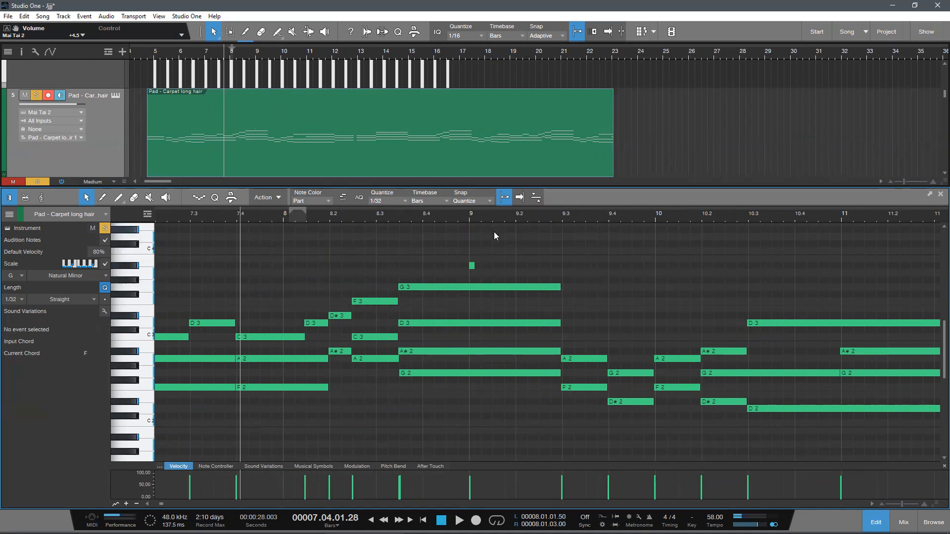
double_click(477, 251)
key(ctrl+z)
key(ctrl+z)
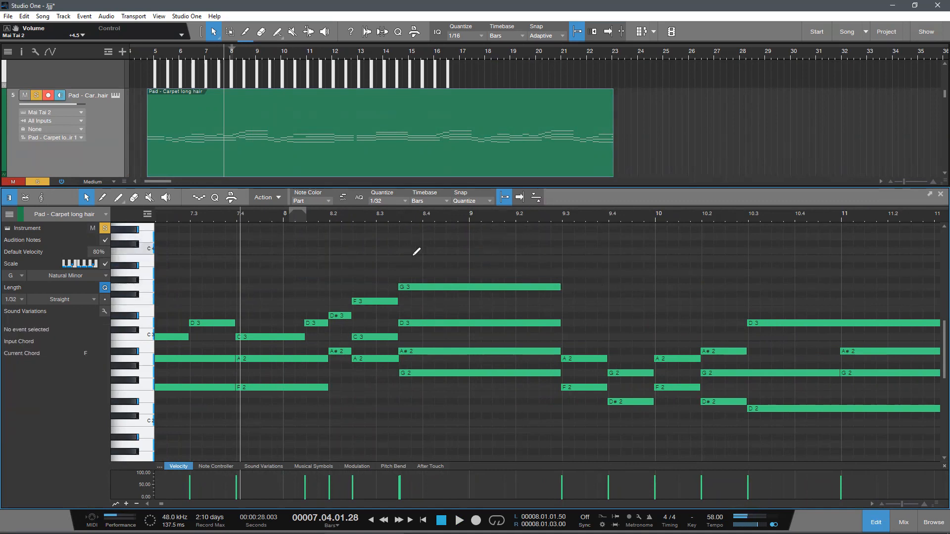
click(396, 266)
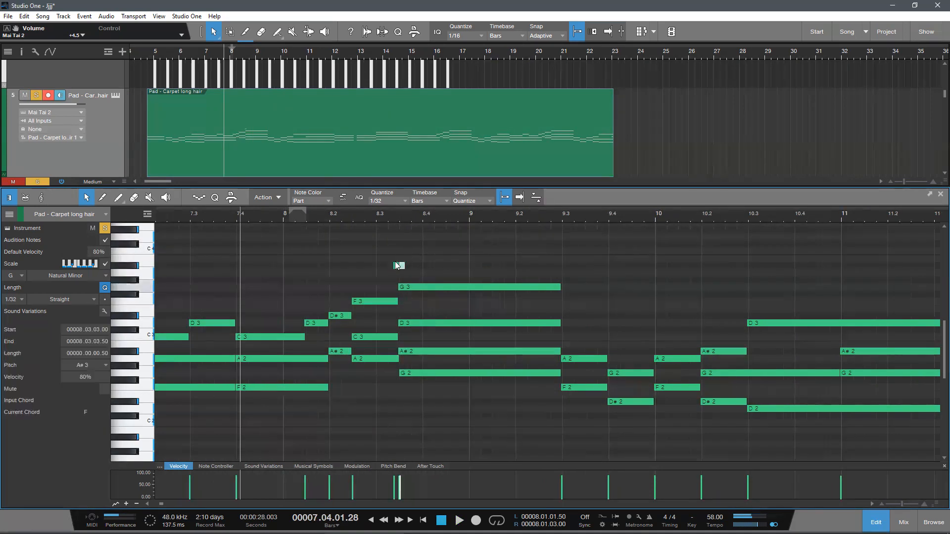
drag(387, 241, 435, 278)
key(Delete)
Step: Play the pad chords from 7.3 through bar 8 to listen to the rising line
click(206, 218)
key(space)
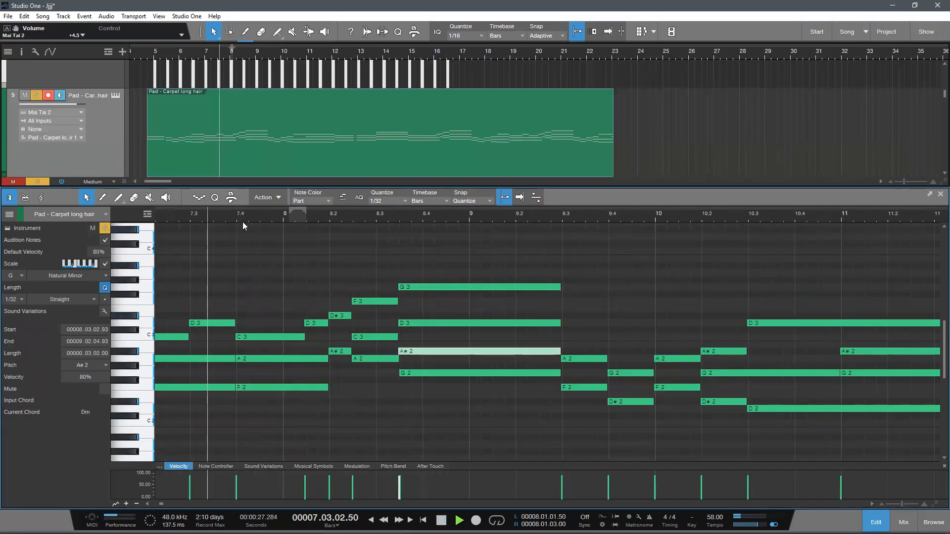
scroll(242, 219, down, 8)
scroll(245, 217, up, 9)
scroll(346, 217, down, 3)
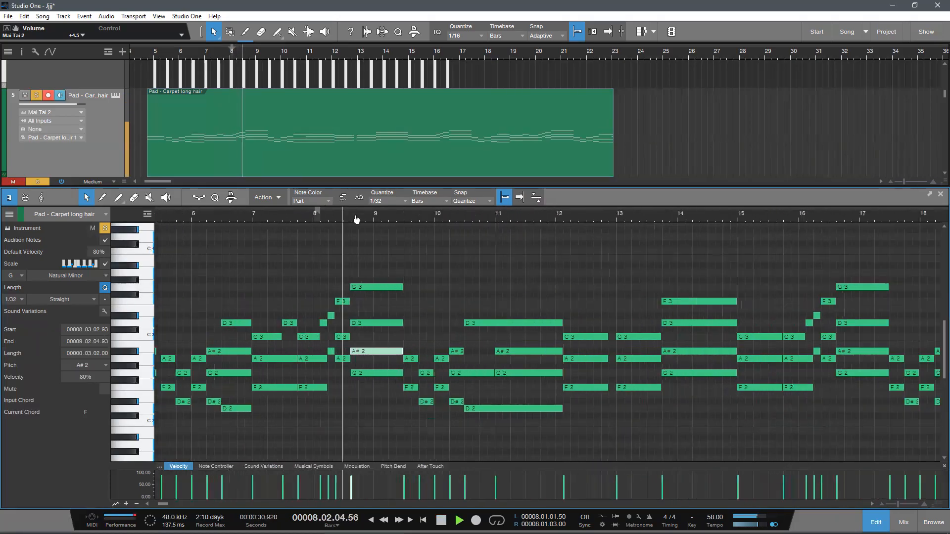
scroll(372, 218, up, 2)
scroll(384, 215, down, 4)
key(space)
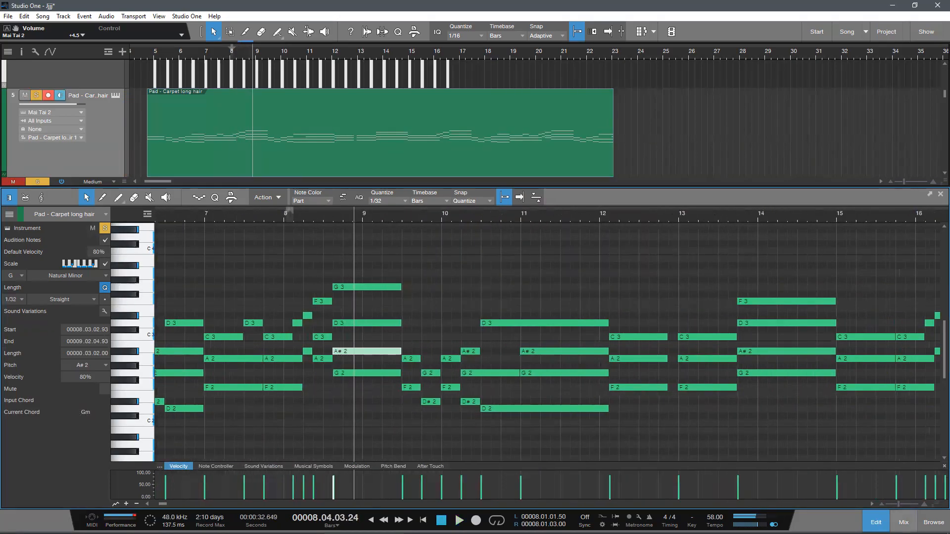
Step: Close the note editor and play the arrangement from bar 5 with the snare soloed alongside the pad and Lead Vocal
key(F2)
scroll(297, 179, down, 3)
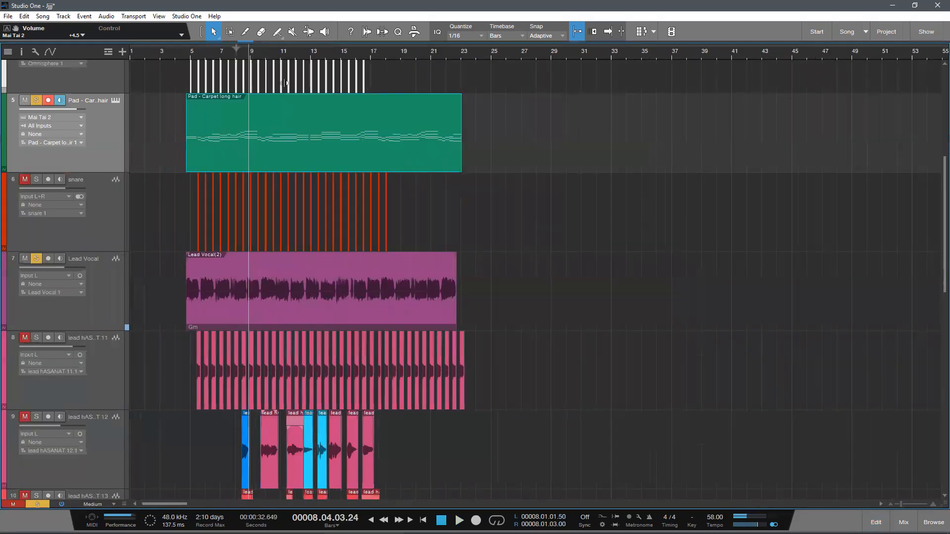
key(shift+w)
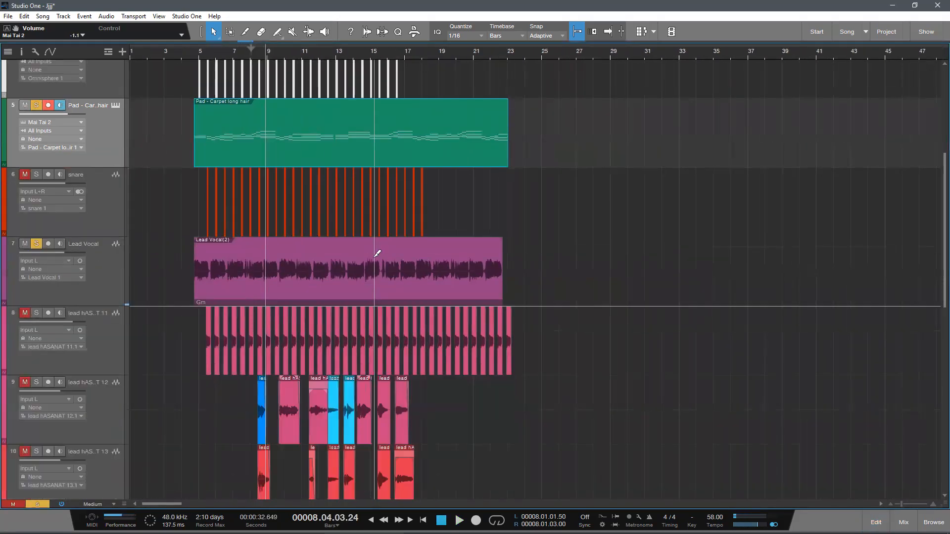
key(shift+w)
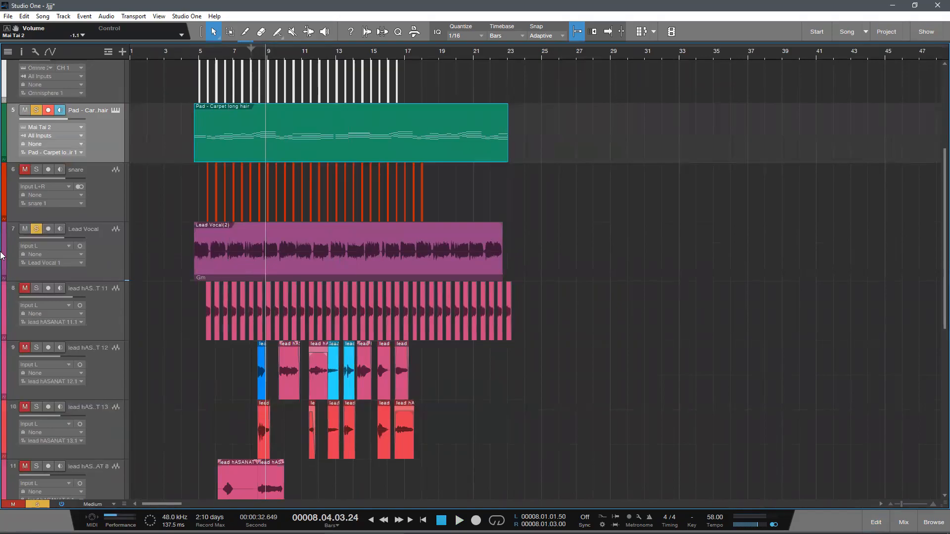
drag(205, 53, 208, 69)
click(41, 229)
click(41, 228)
click(36, 169)
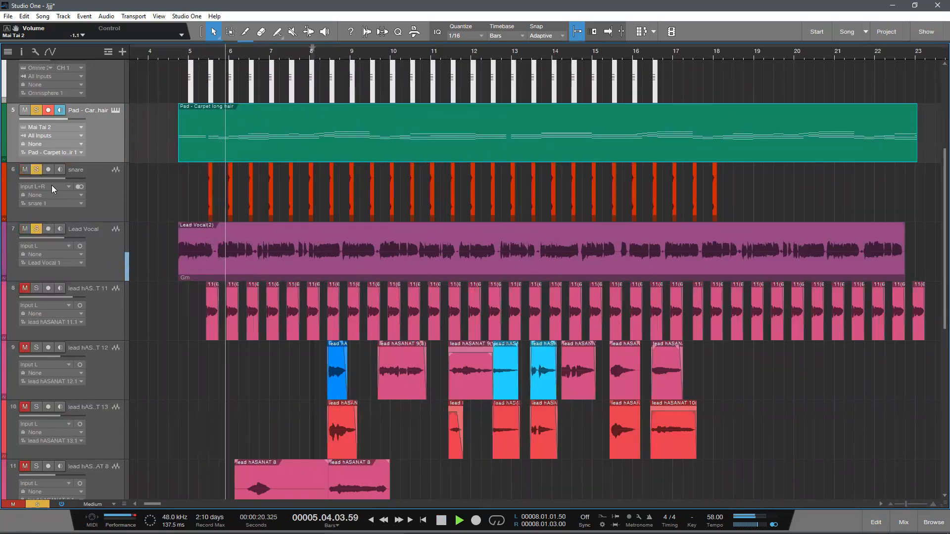
Step: Clear all track solos and reduce the track heights to play the full arrangement
key(shift+w)
click(38, 504)
key(shift+w)
key(shift+w)
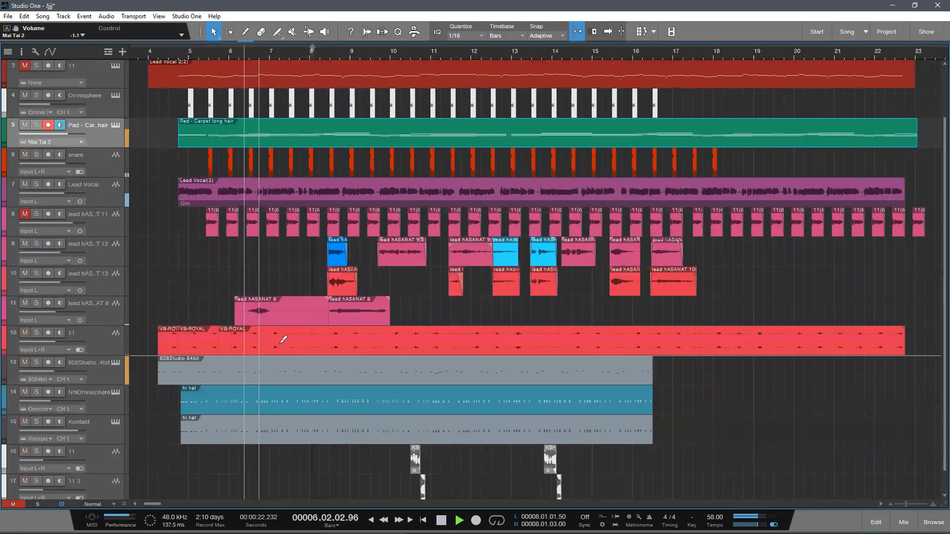
key(shift+e)
scroll(311, 99, up, 1)
scroll(310, 96, down, 3)
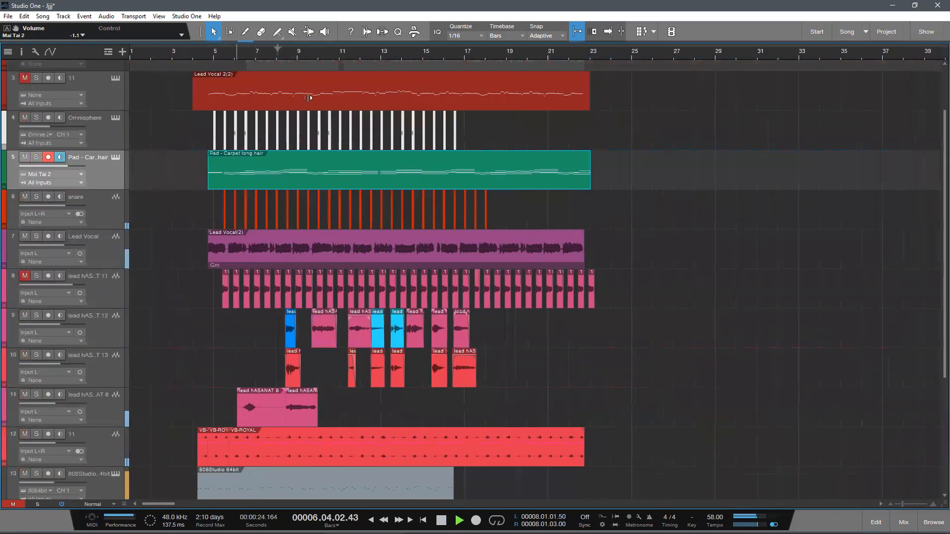
Step: Raise the Kontakt track's volume to about +5.4 dB and the 808Studio track's to about -18.5 dB during playback
scroll(270, 258, up, 3)
scroll(266, 260, down, 2)
scroll(266, 264, down, 3)
mouse_move(73, 377)
mouse_down()
mouse_move(50, 384)
mouse_move(80, 379)
mouse_up()
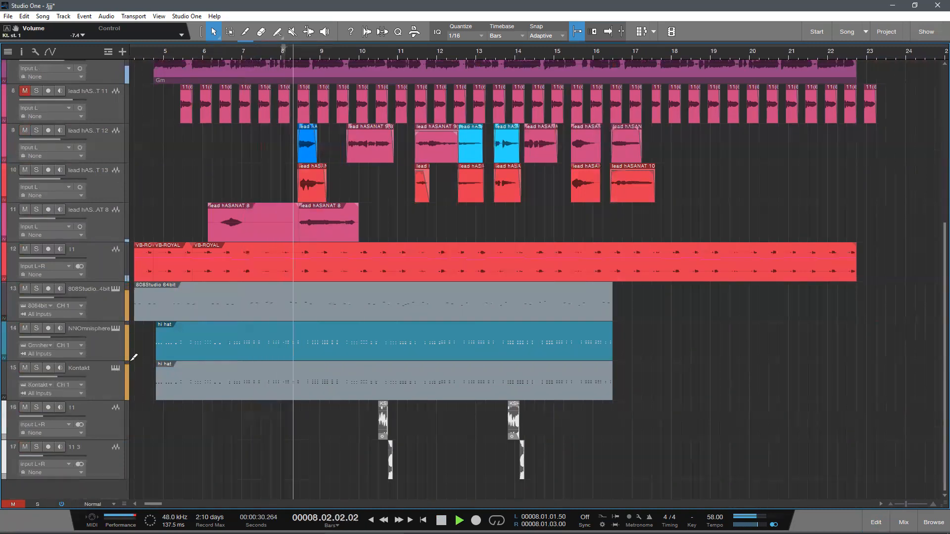
scroll(189, 327, up, 2)
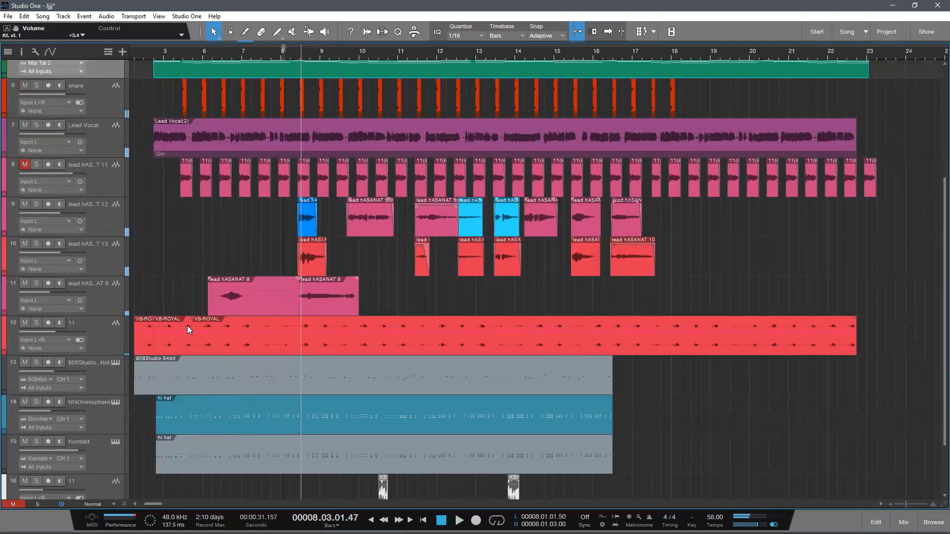
key(space)
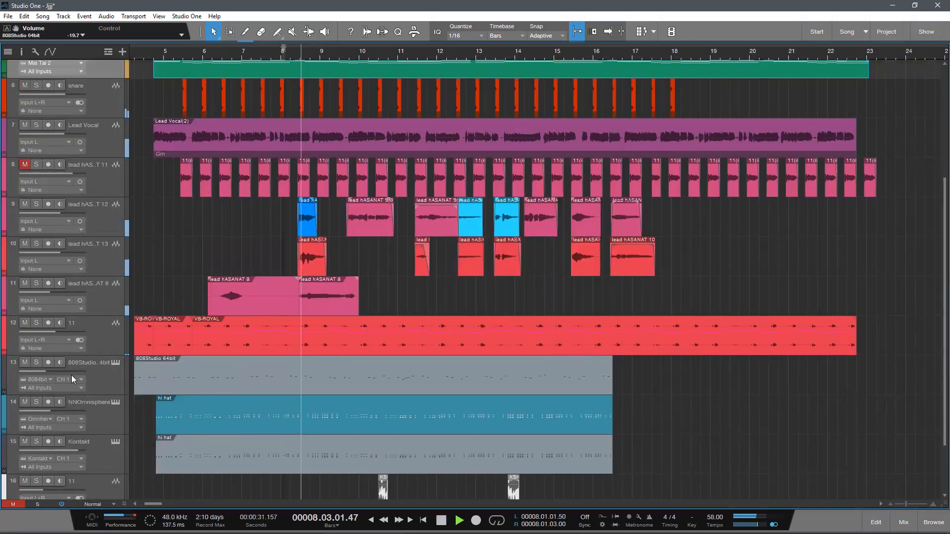
drag(79, 379, 82, 378)
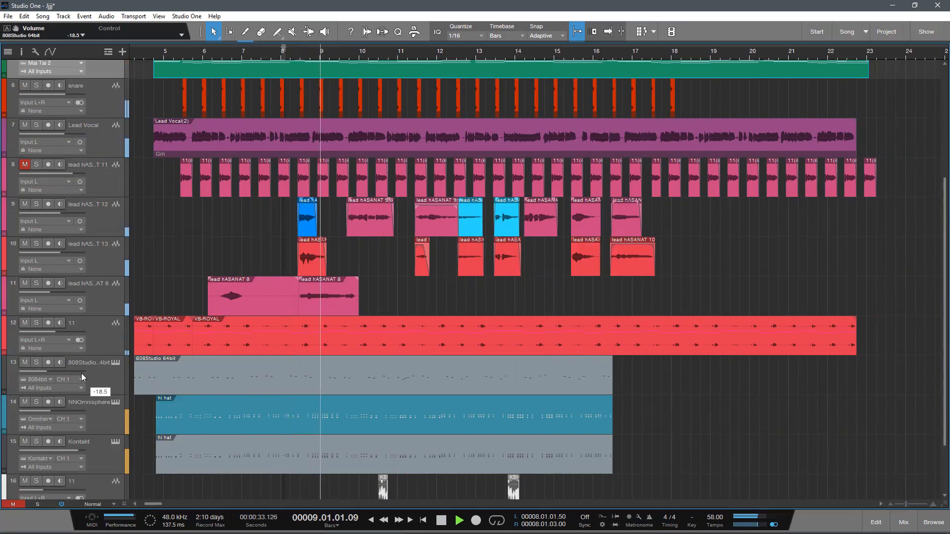
Step: Set the NNOmnisphere hi-hat track's volume to about -13.6 dB and the Kontakt track's to +1.0 dB
scroll(292, 302, down, 1)
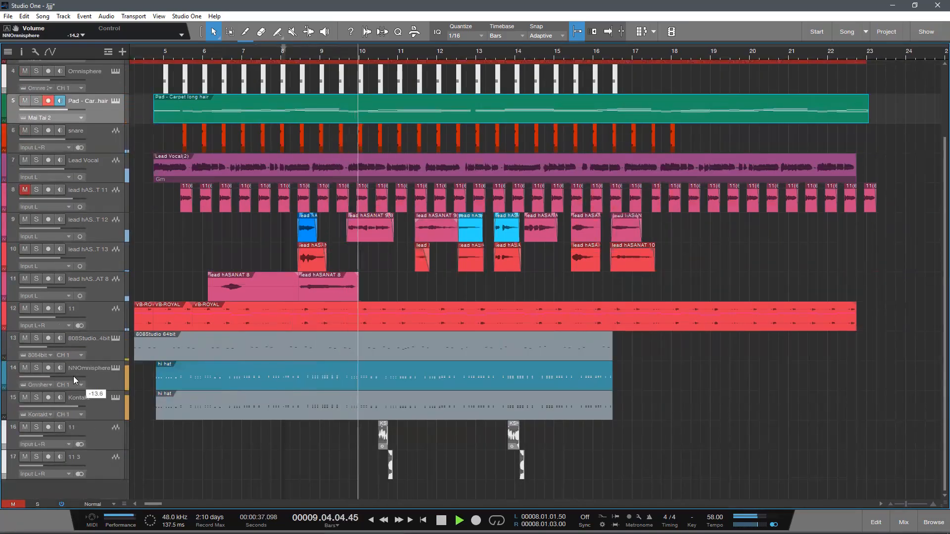
drag(82, 406, 74, 405)
scroll(400, 367, up, 1)
scroll(455, 359, down, 2)
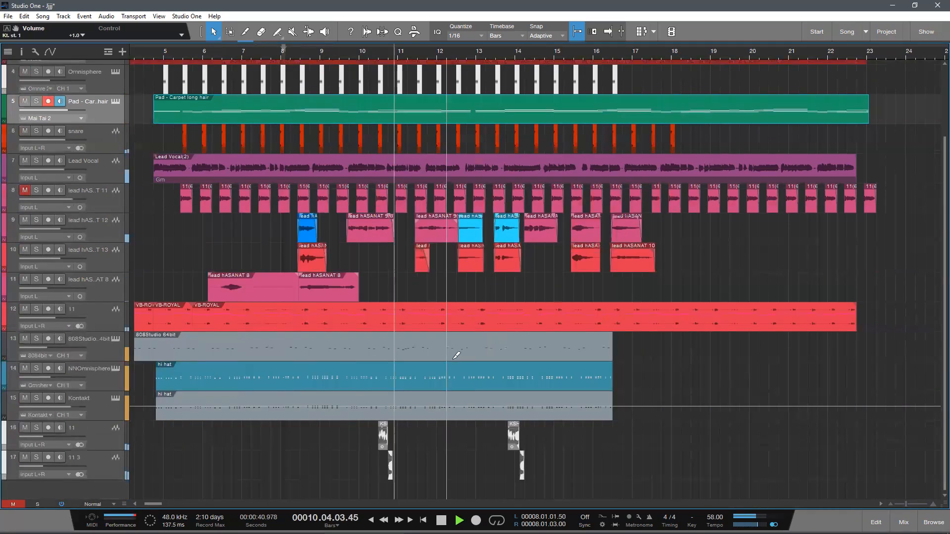
Step: Listen to the full arrangement up to bar 12.4 with all tracks in view, and stop playback
scroll(307, 256, down, 4)
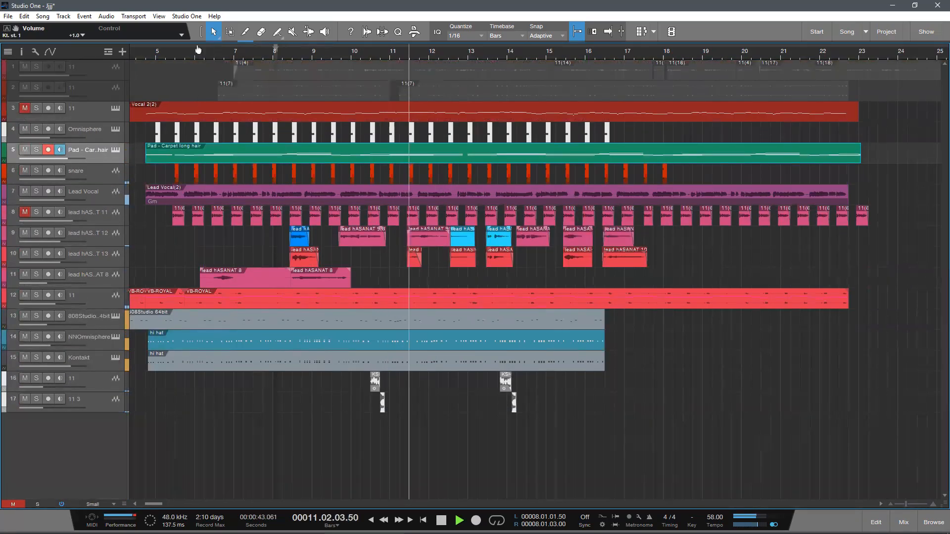
scroll(260, 89, up, 1)
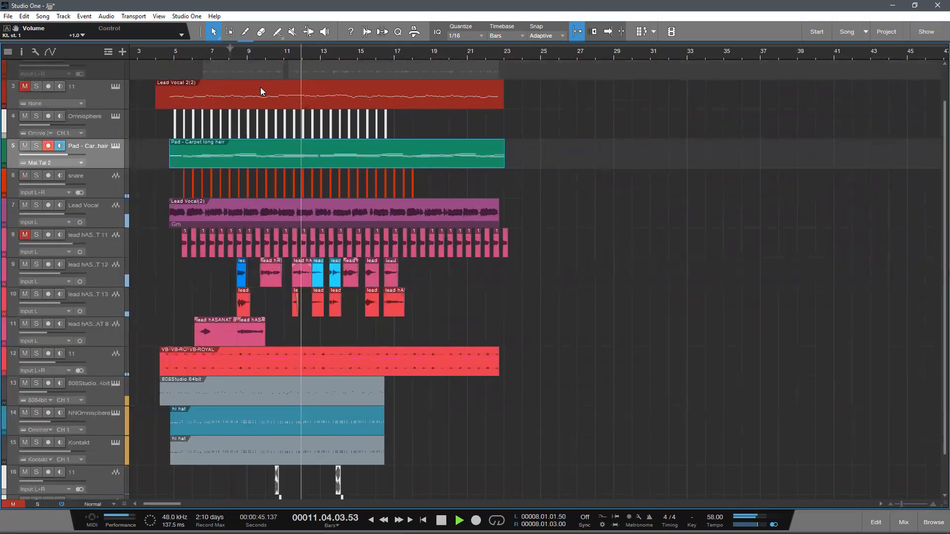
scroll(260, 89, down, 2)
scroll(260, 89, up, 3)
scroll(297, 87, down, 1)
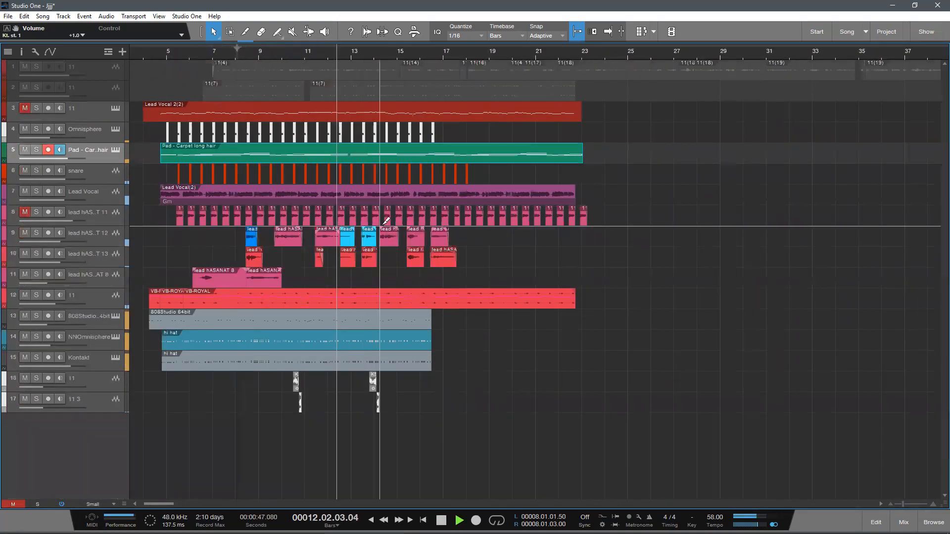
scroll(337, 85, up, 2)
scroll(346, 85, down, 3)
scroll(352, 85, down, 1)
scroll(355, 84, up, 3)
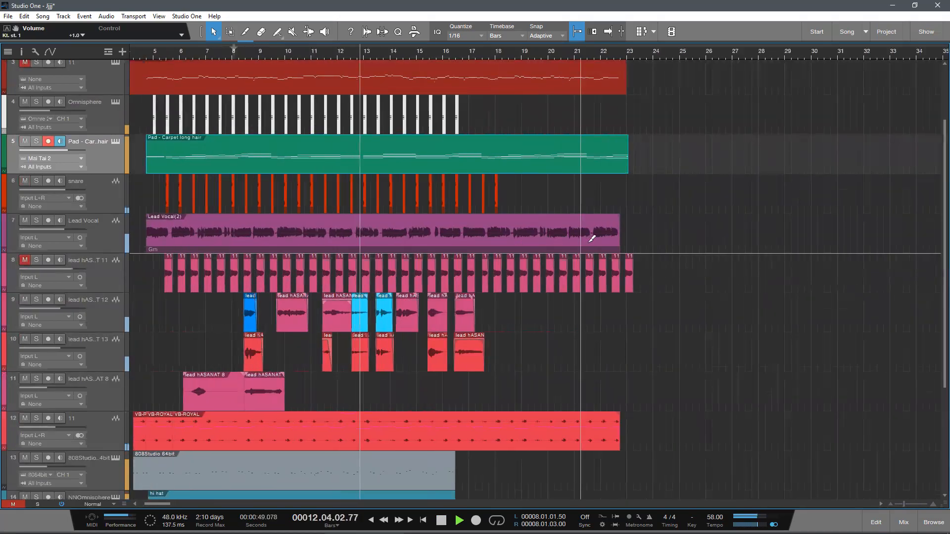
key(space)
Step: Disarm the pad track, select the muted Lead Vocal 2 note track, and play the arrangement from bar 5
scroll(233, 51, down, 5)
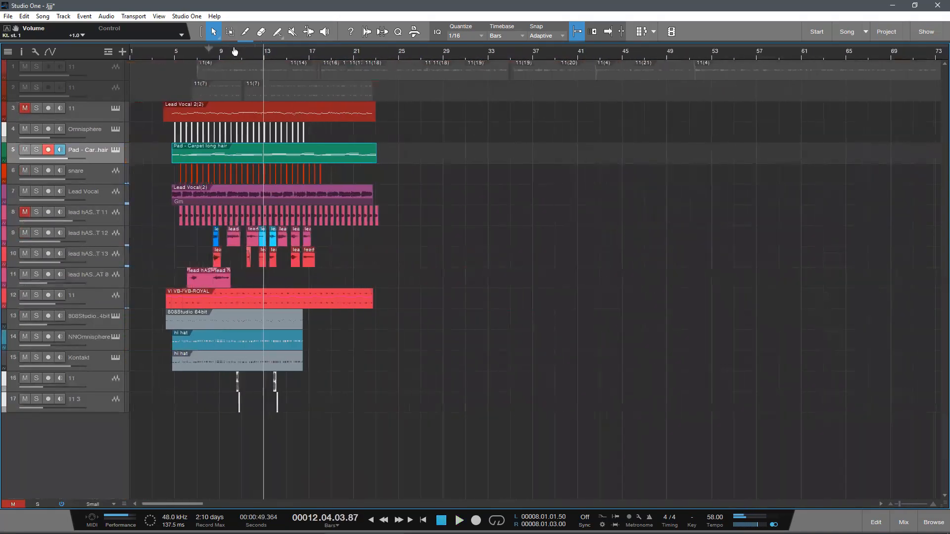
scroll(234, 51, up, 3)
scroll(357, 202, up, 2)
scroll(318, 155, down, 1)
click(208, 54)
scroll(229, 52, down, 4)
scroll(233, 52, up, 1)
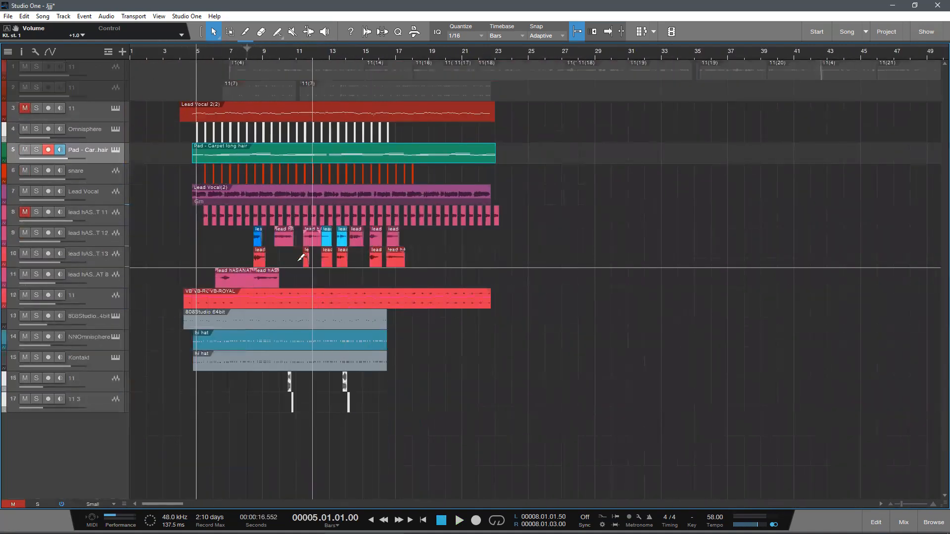
click(48, 149)
click(94, 95)
key(space)
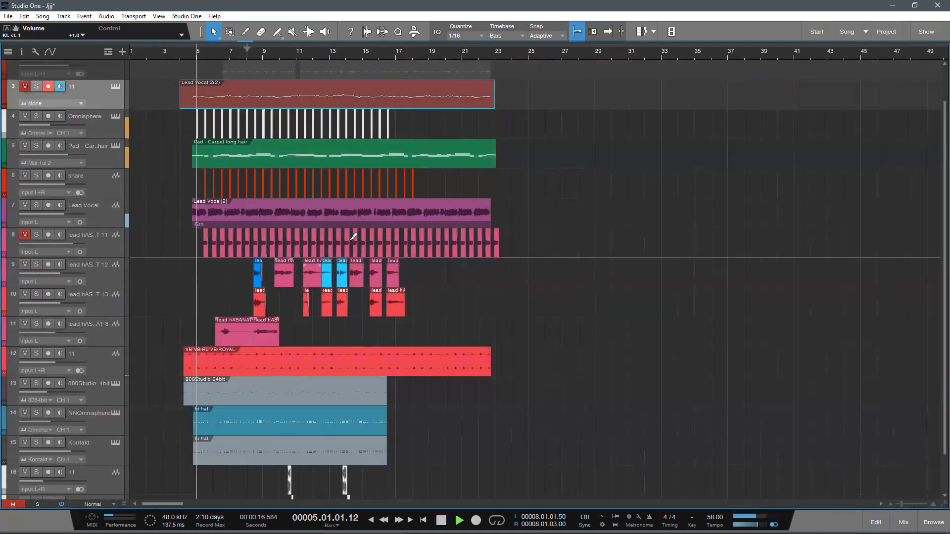
Step: Collapse the Main channel's inserts in the mixer and close the mixer while the arrangement plays
scroll(354, 248, down, 1)
scroll(354, 248, up, 1)
scroll(369, 288, down, 1)
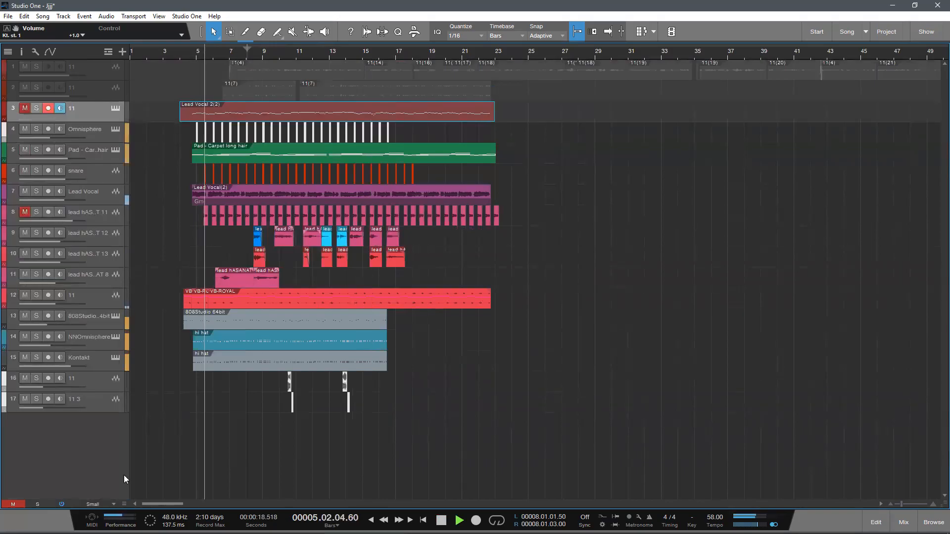
key(F3)
click(904, 523)
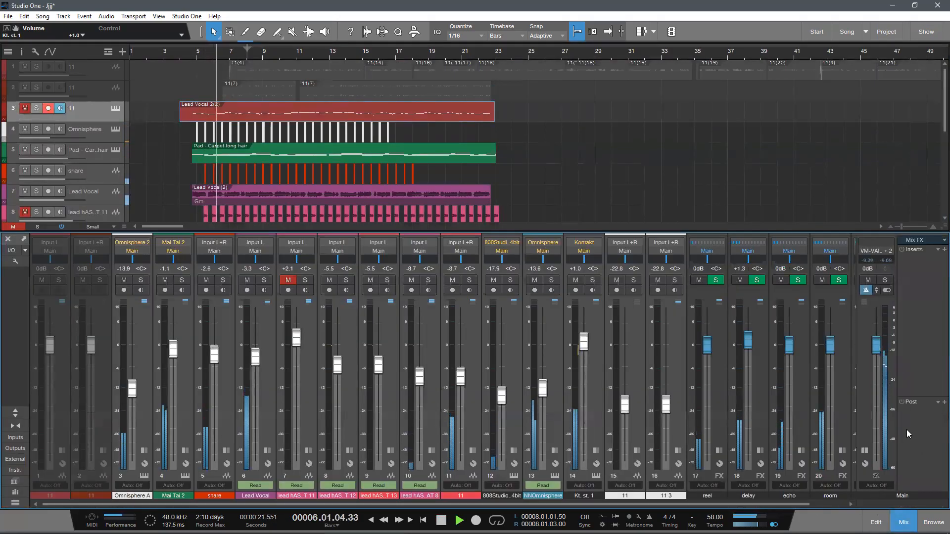
click(864, 451)
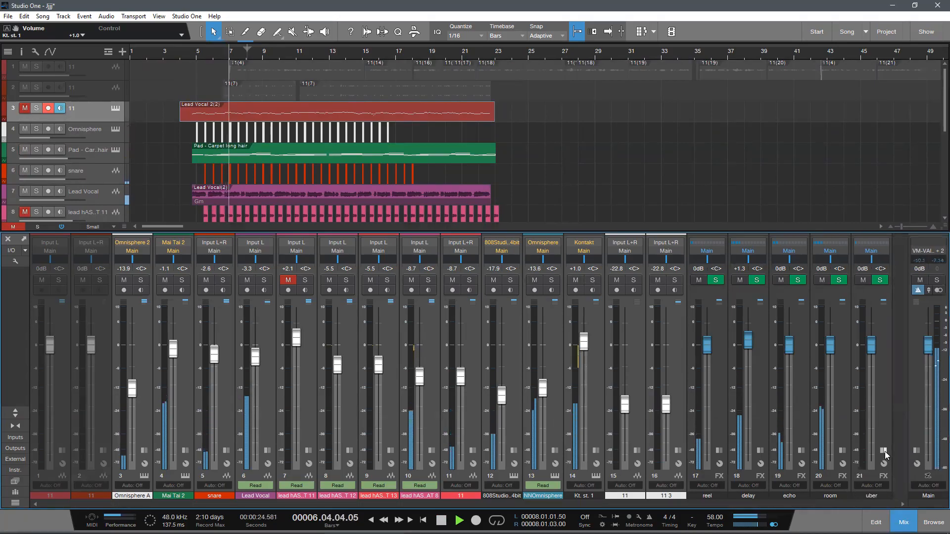
click(895, 515)
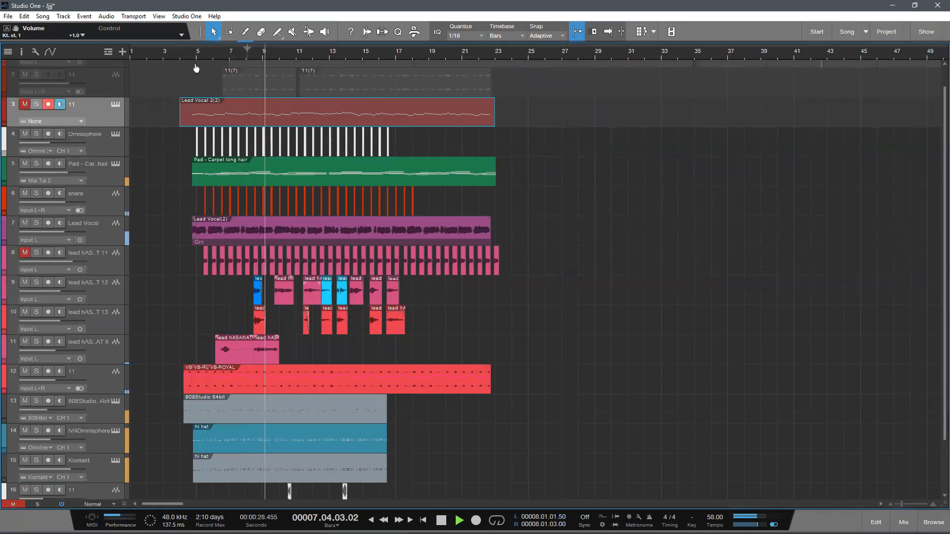
Step: Move the playback position to 8.2 and play the arrangement from there with the tracks enlarged
drag(196, 60, 294, 180)
drag(193, 52, 293, 55)
key(space)
scroll(509, 340, down, 1)
scroll(516, 348, up, 1)
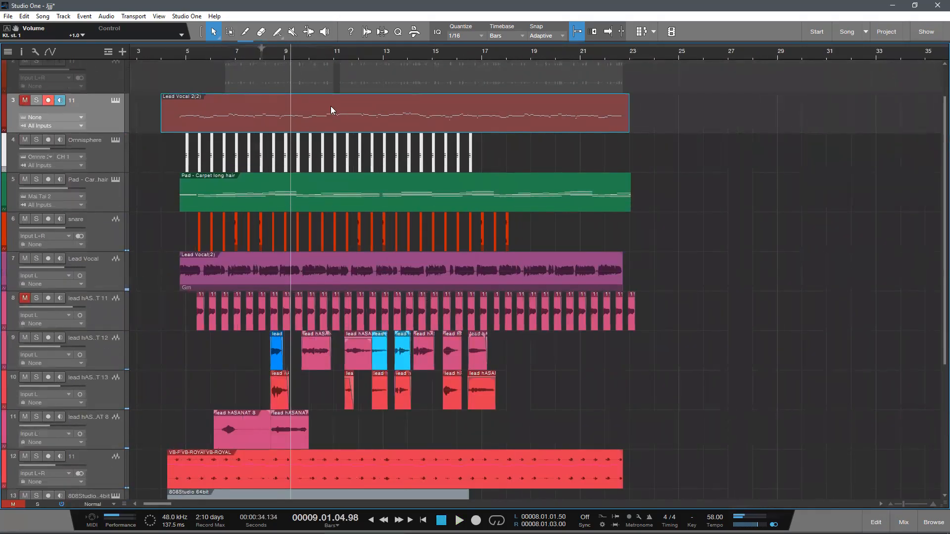
key(KP_0)
key(e)
key(e)
key(e)
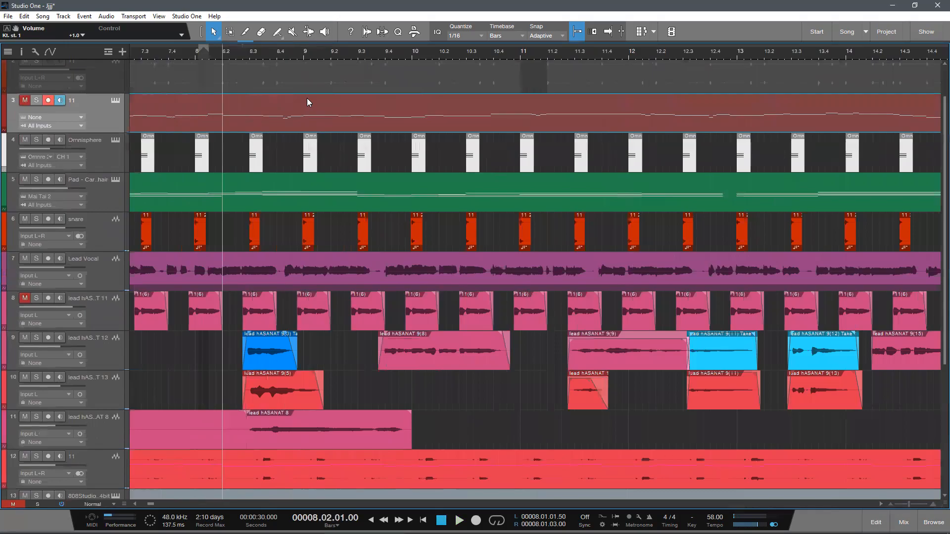
key(space)
scroll(274, 359, up, 1)
scroll(267, 362, down, 3)
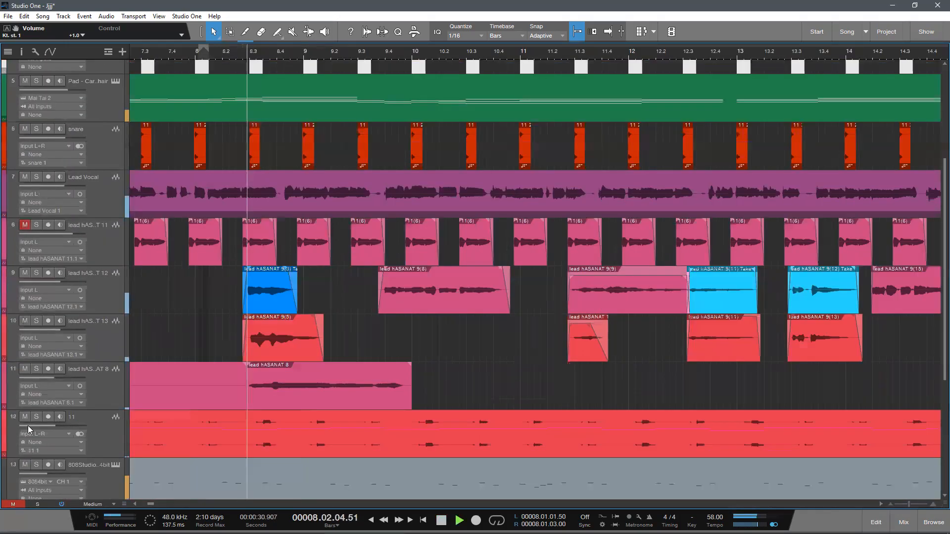
Step: Solo the ad-lib vocal on track 11 and play it from about 8.2 to hear it alone
click(38, 368)
drag(236, 51, 236, 49)
scroll(281, 155, up, 1)
scroll(330, 285, up, 1)
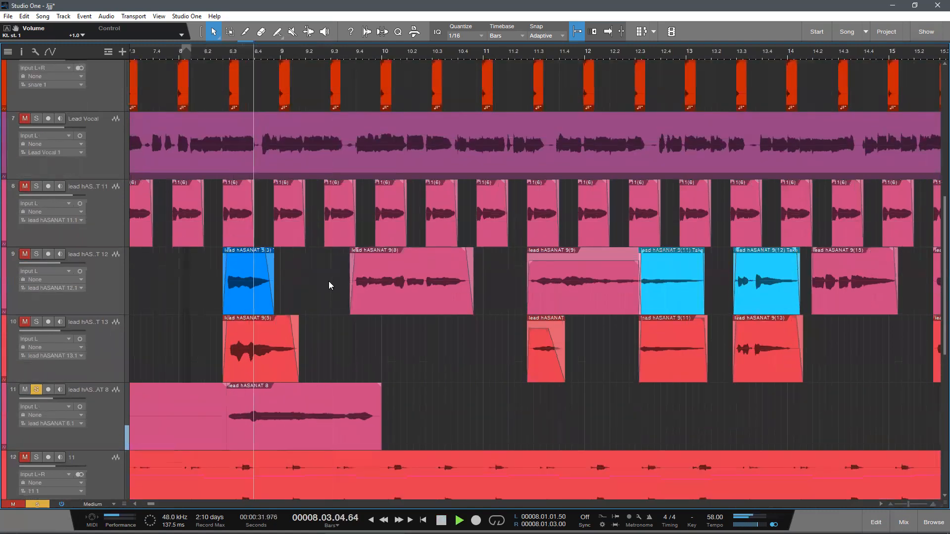
key(space)
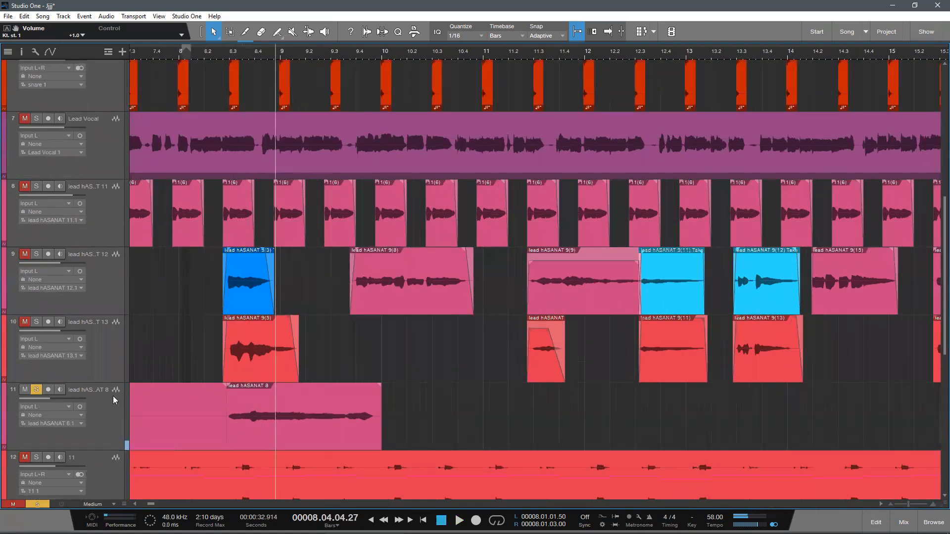
Step: Show track 11's channel in the mixer, set the playback position to 8.2.3, and turn the effects back on
click(113, 394)
key(F3)
click(216, 51)
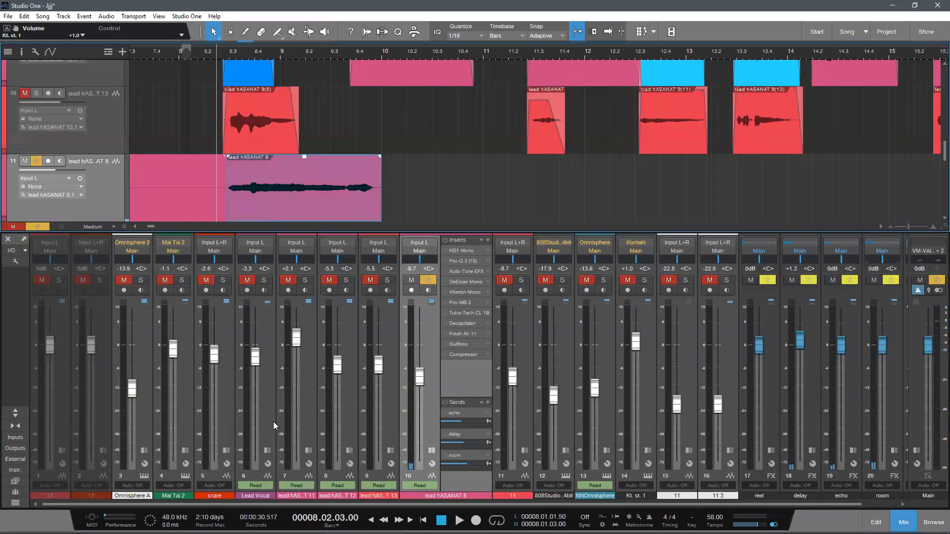
click(61, 228)
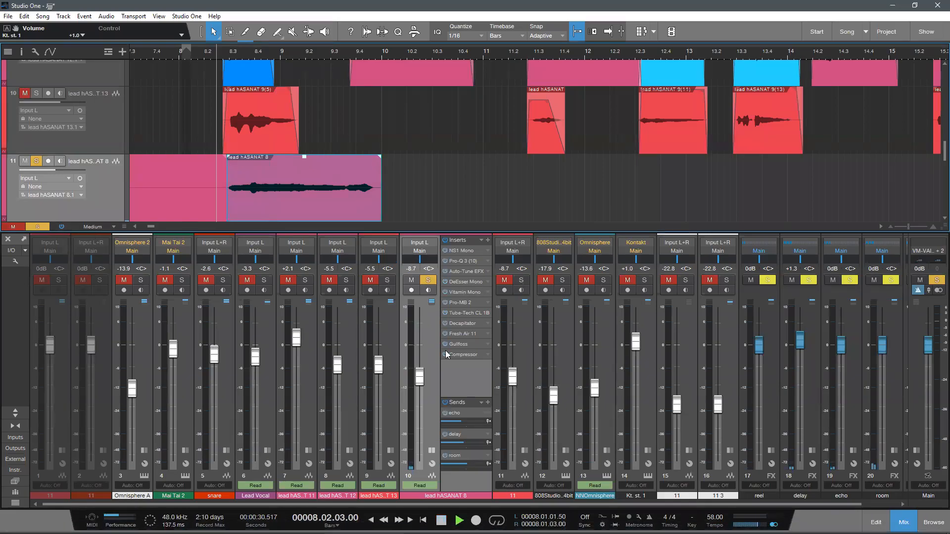
Step: Pan the soloed track 11 fully right to R100 and lower its volume to -17.7 dB during playback
key(space)
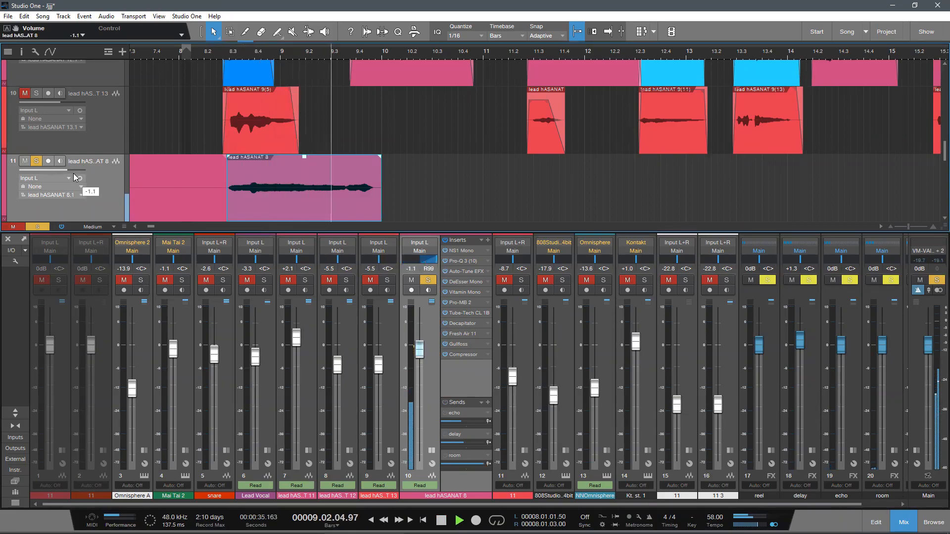
key(space)
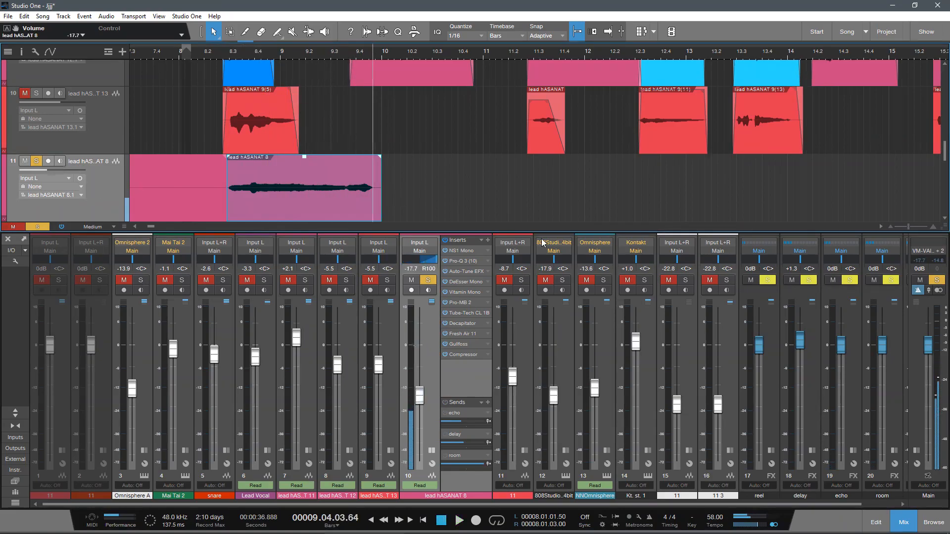
key(F3)
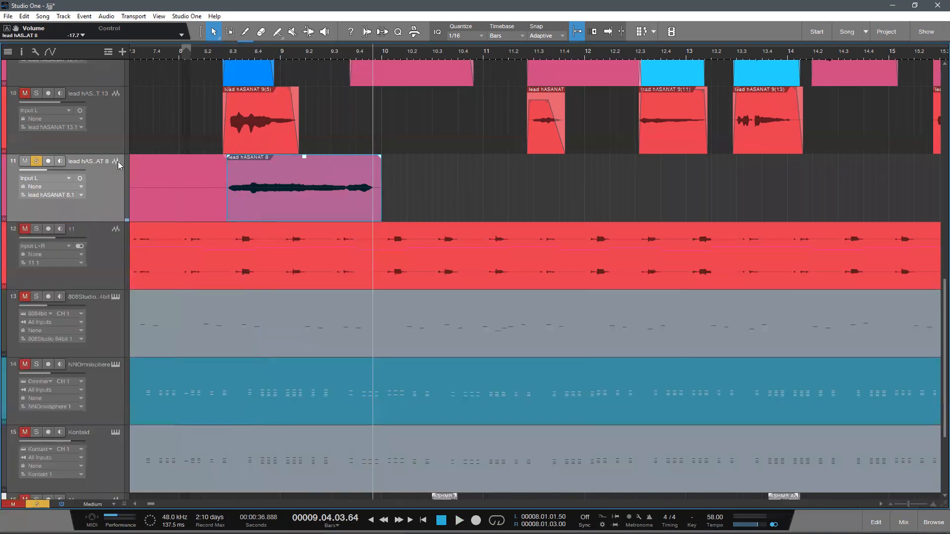
key(F3)
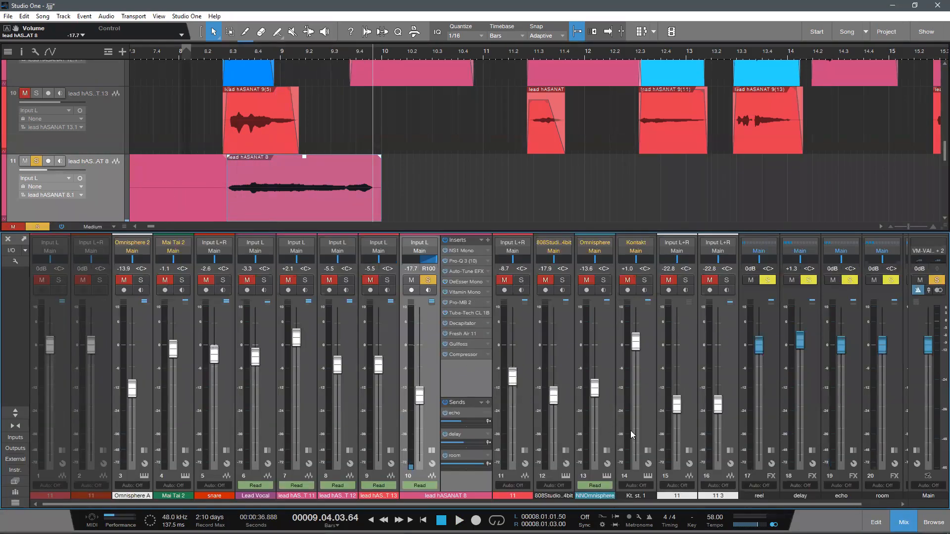
key(F3)
Step: Try adding a new stereo audio track to the song, and undo the addition
drag(236, 52, 296, 33)
scroll(367, 244, up, 2)
scroll(389, 280, down, 1)
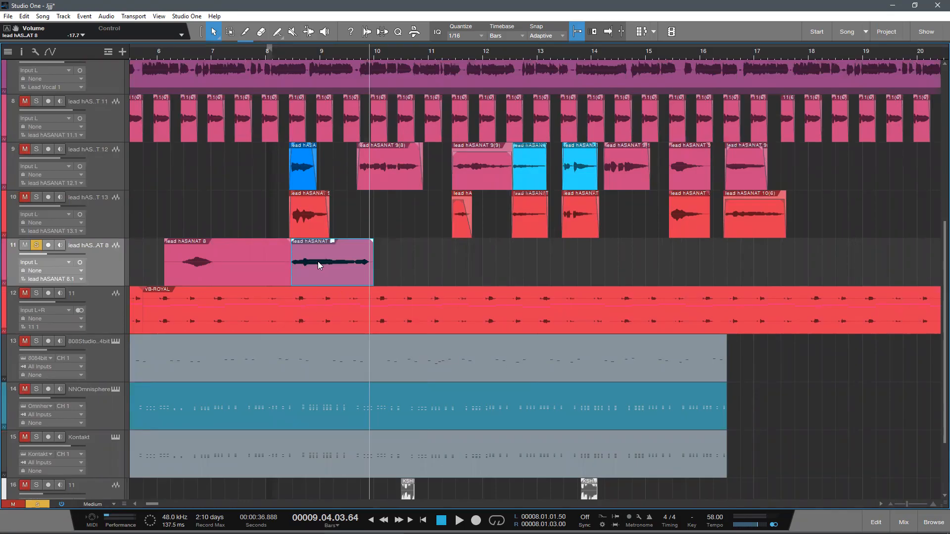
click(123, 52)
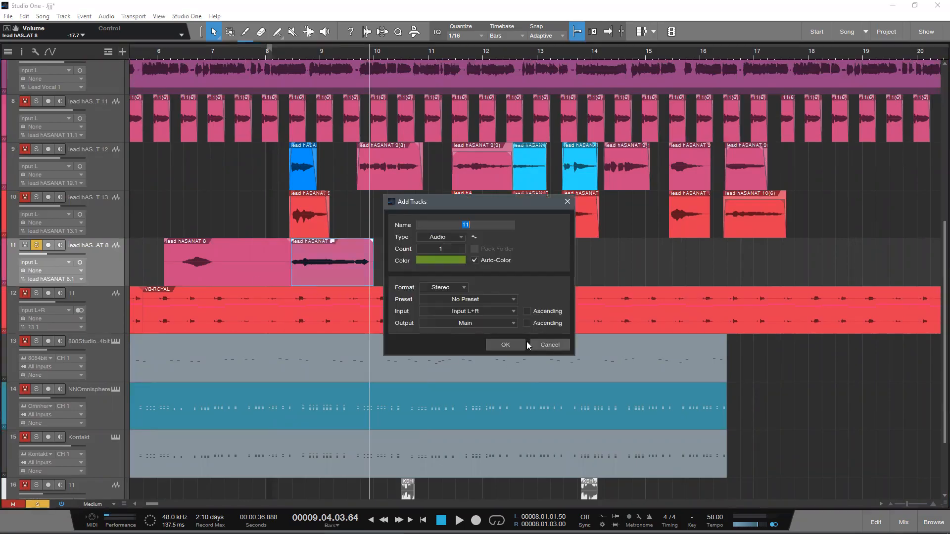
click(509, 345)
key(ctrl+z)
Step: Duplicate the ad-lib vocal track 11 with its events, and delete the first event from the copy
drag(117, 276, 105, 297)
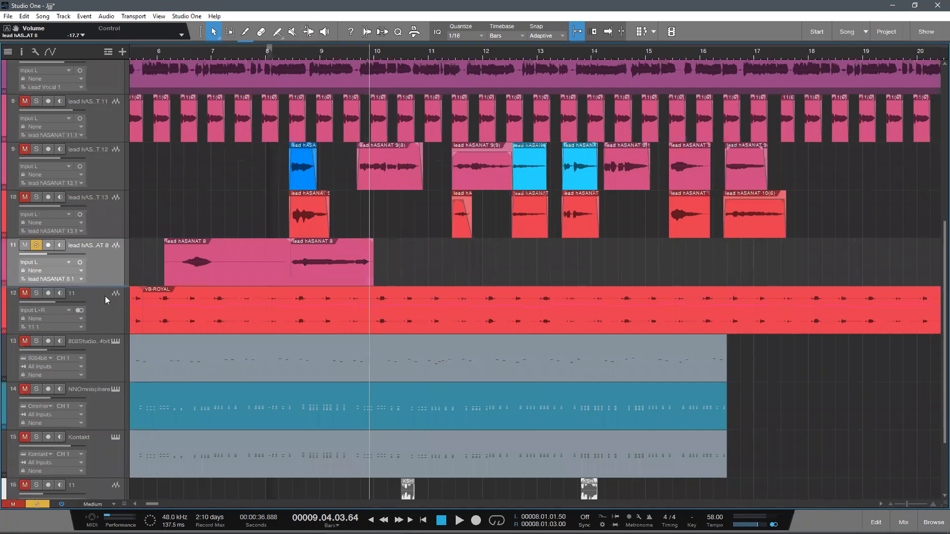
key(shift+d)
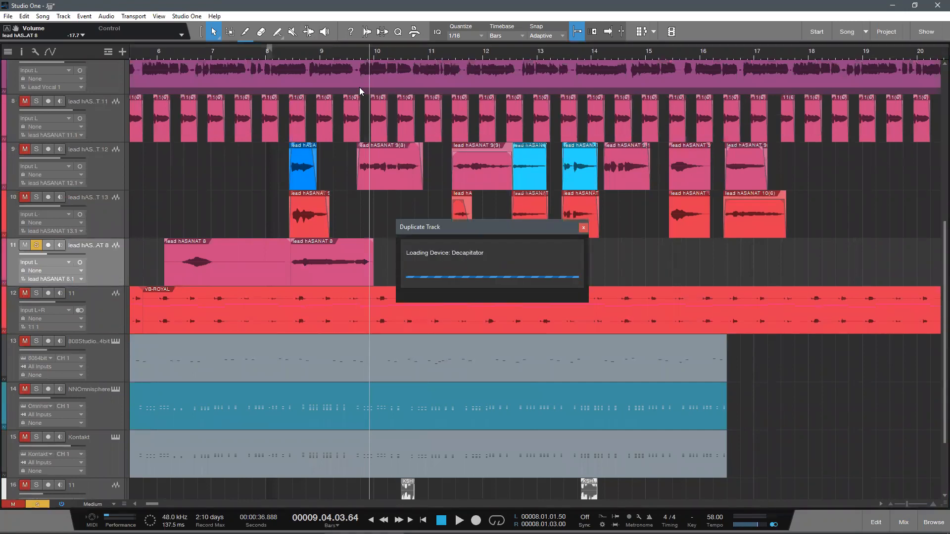
key(w)
key(w)
key(e)
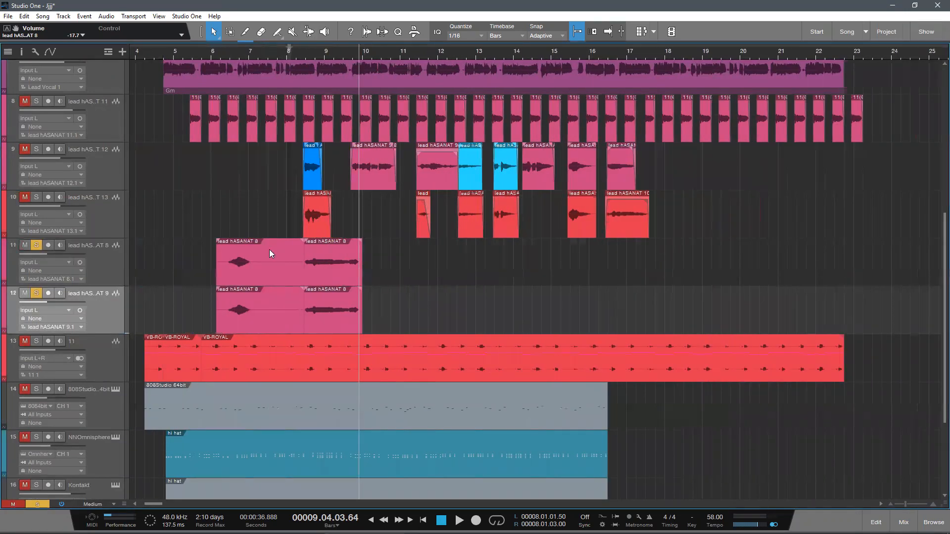
click(286, 326)
key(Delete)
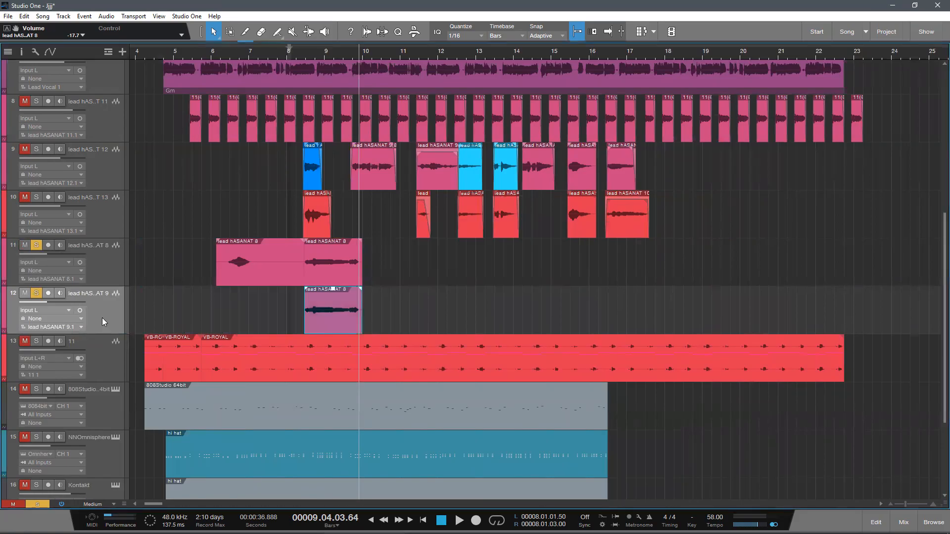
Step: Transform the duplicated vocal track 12 to rendered audio with Preserve Realtime State and Auto Tail enabled
right_click(102, 318)
click(218, 235)
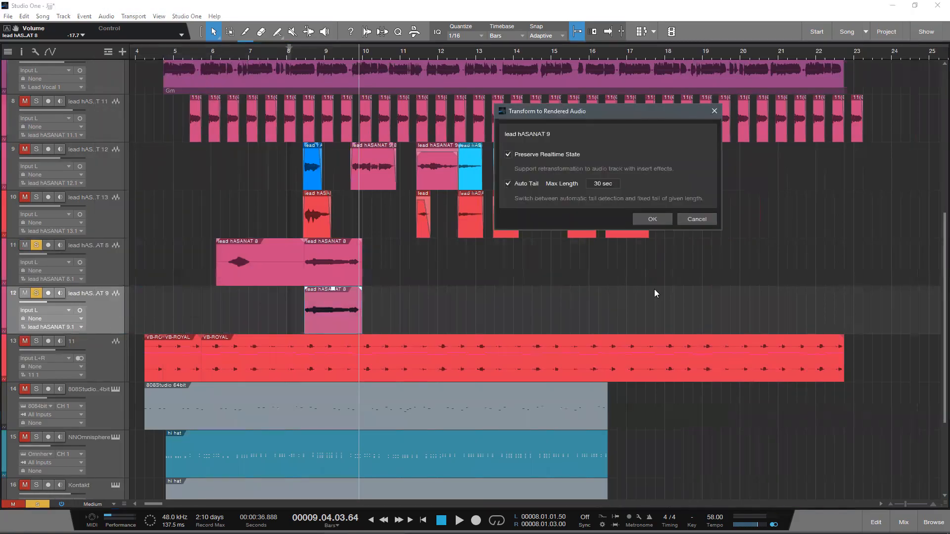
click(660, 220)
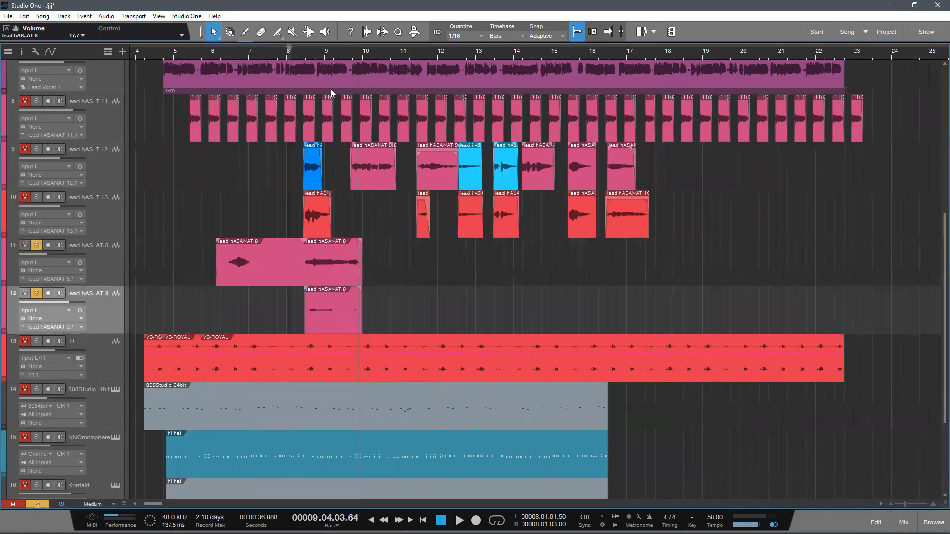
Step: Audition vocal tracks 11 and 12 together, unsolo track 11, and open track 12's rendered event in Melodyne
key(space)
scroll(331, 90, up, 3)
scroll(331, 90, down, 3)
scroll(330, 90, up, 10)
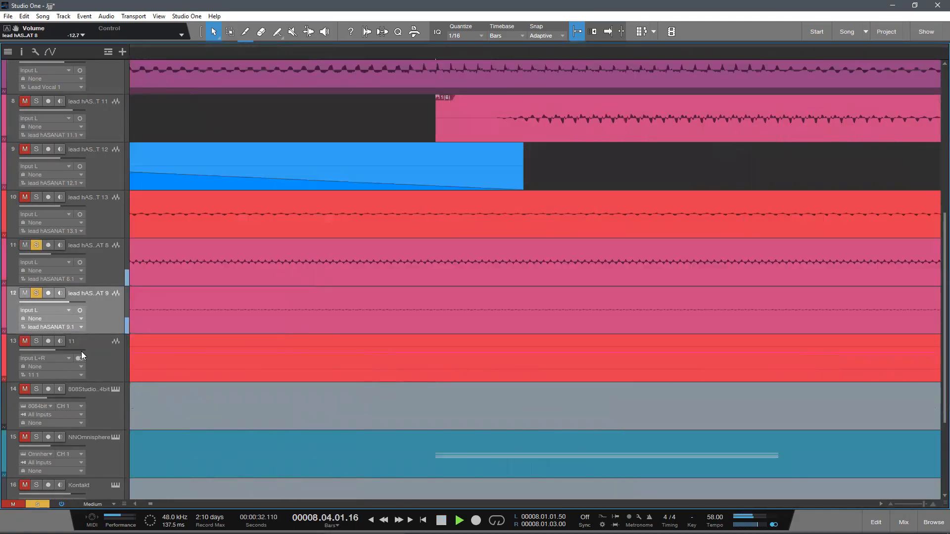
drag(328, 86, 284, 26)
key(space)
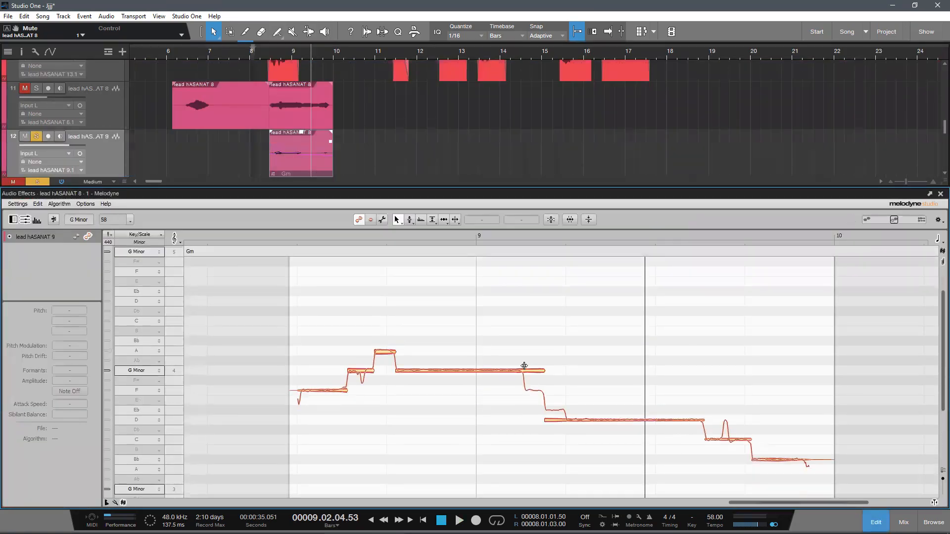
Step: Play the track 12 vocal in Melodyne to check its detected notes, and close the editor
double_click(524, 366)
double_click(566, 415)
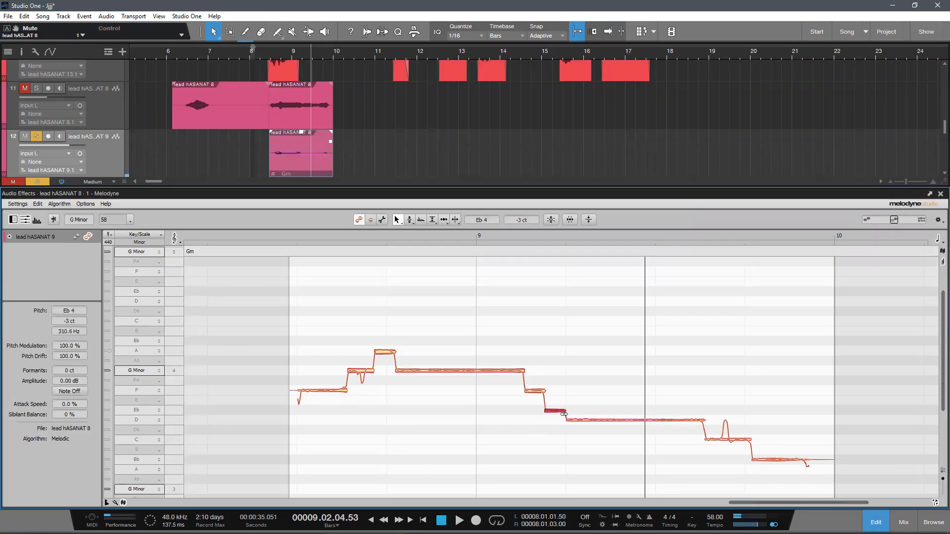
key(space)
double_click(291, 235)
key(space)
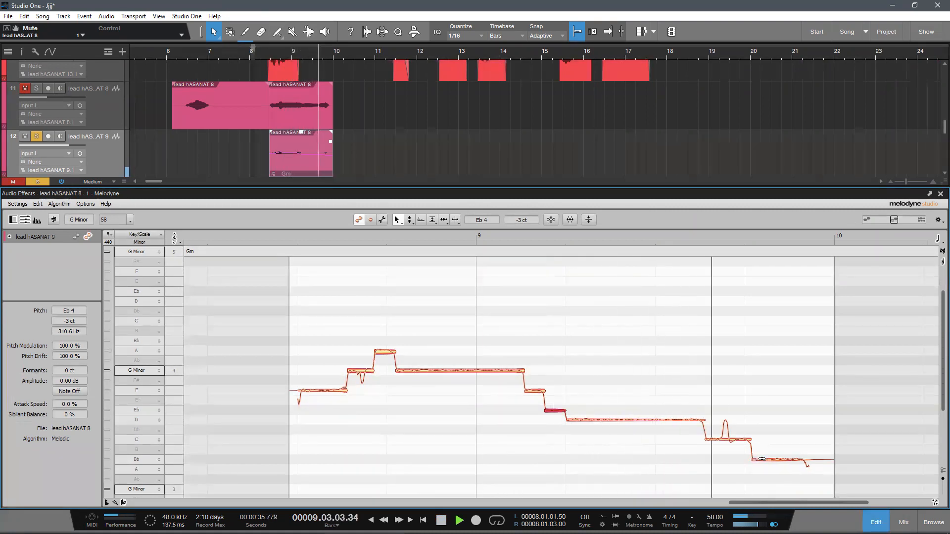
key(space)
key(F2)
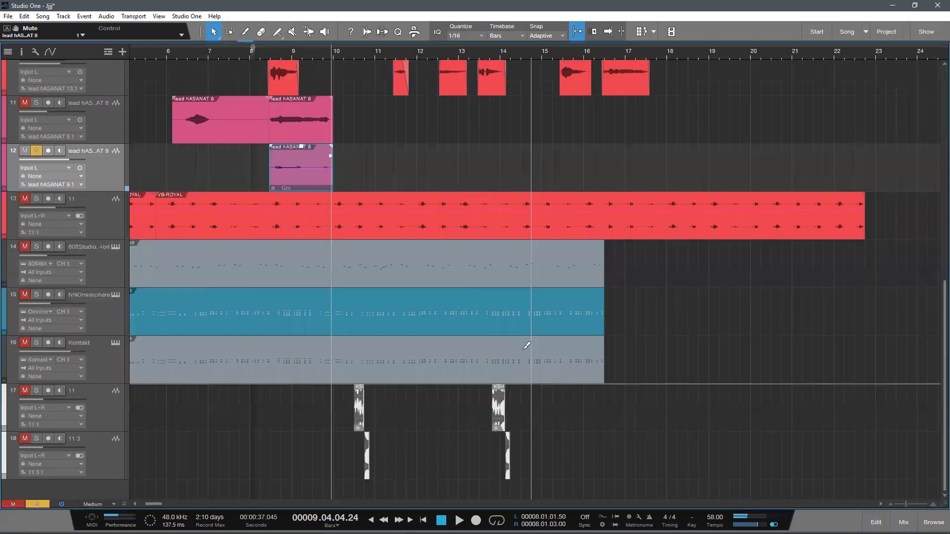
Step: Search the instruments for "kon" and add Kontakt on a new track directly below vocal track 12
scroll(381, 278, up, 4)
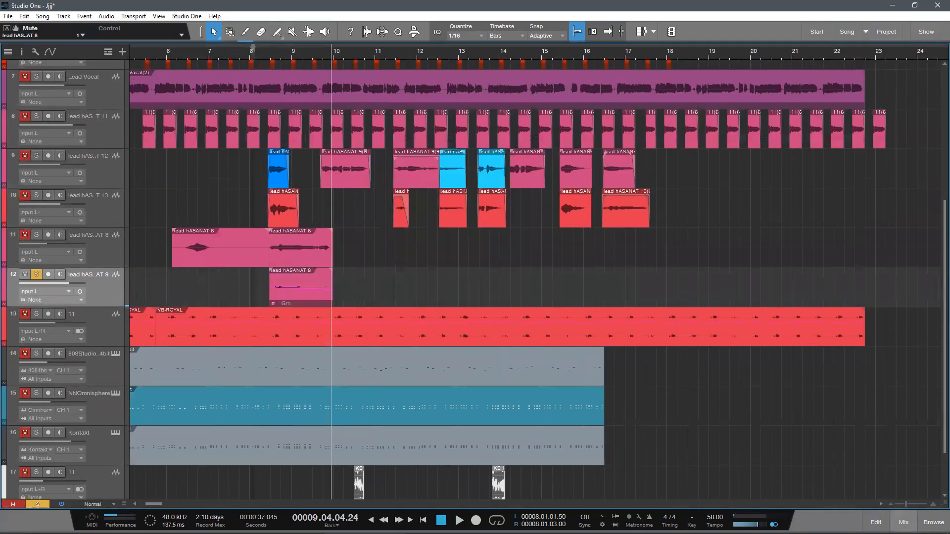
click(934, 523)
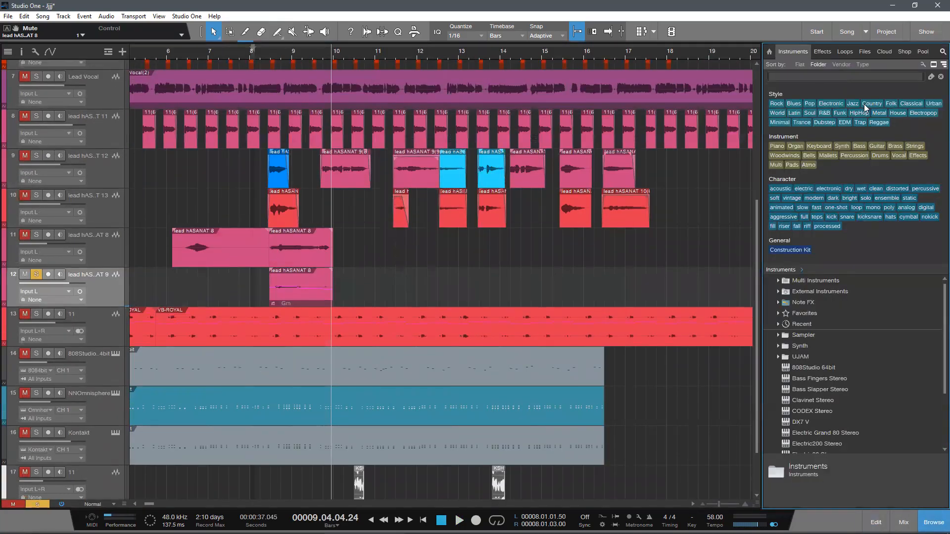
text(kon)
drag(799, 293, 189, 300)
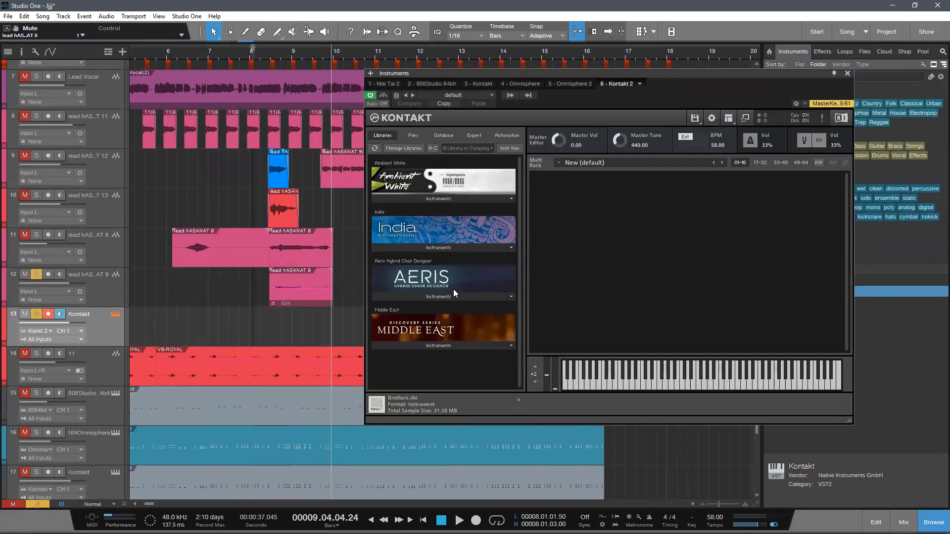
Step: Load the Ambient Lead patch from the Aeris library into Kontakt, cancel the missing-content search, and close the instrument window
click(452, 296)
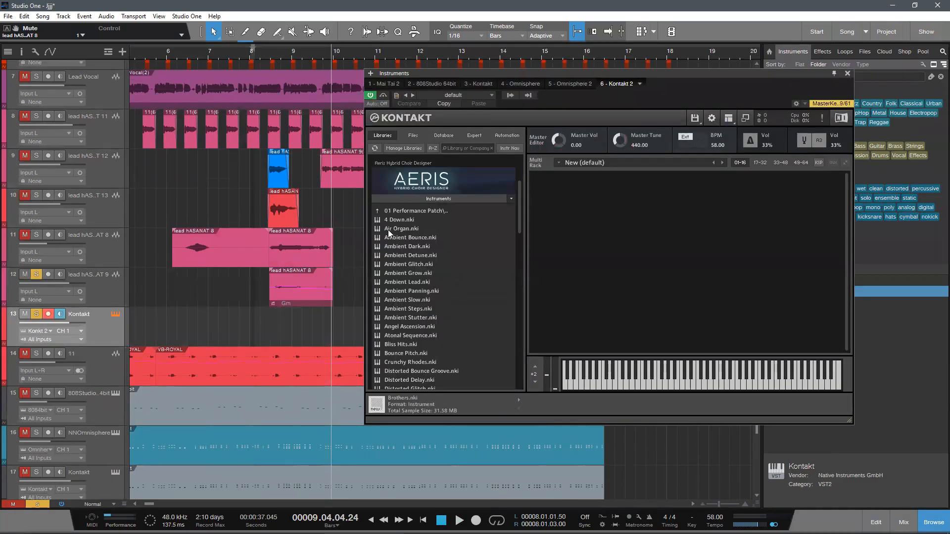
click(410, 283)
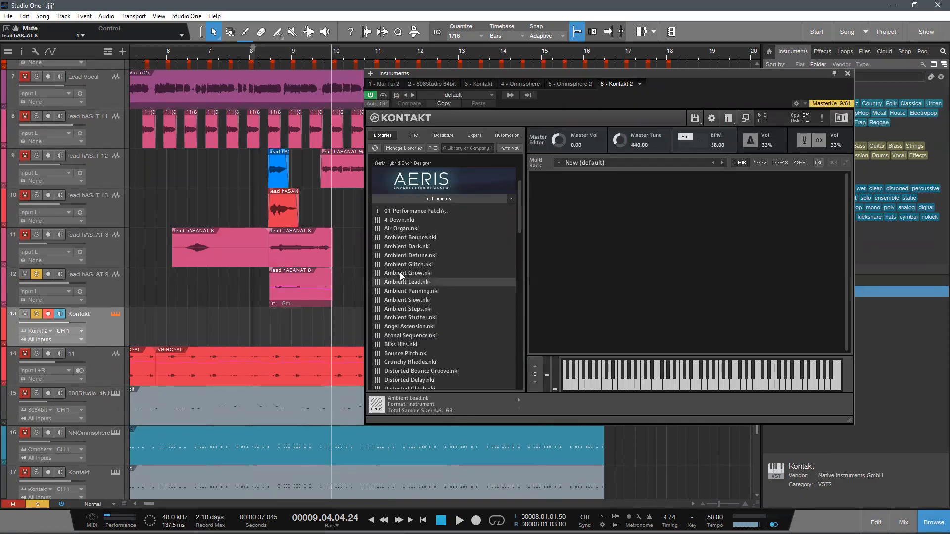
click(407, 228)
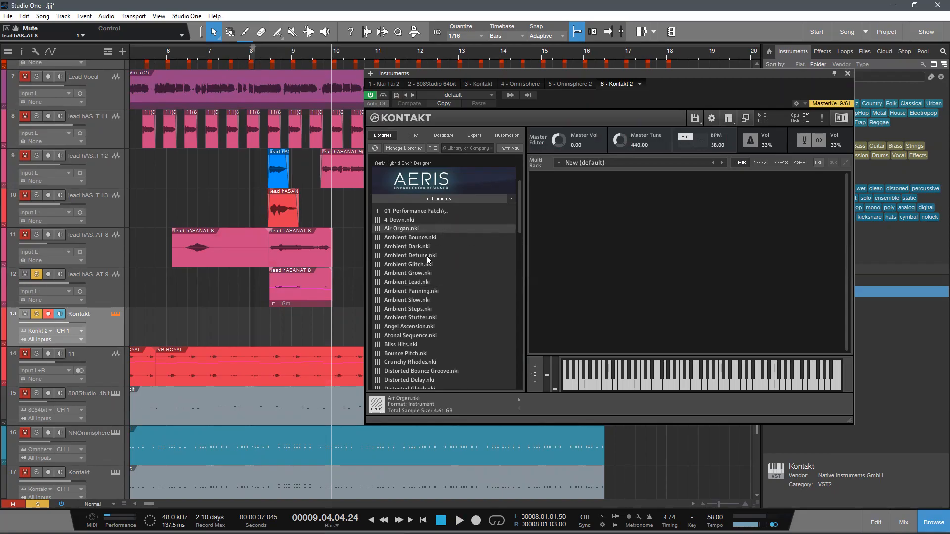
click(410, 282)
drag(409, 279, 548, 282)
click(399, 288)
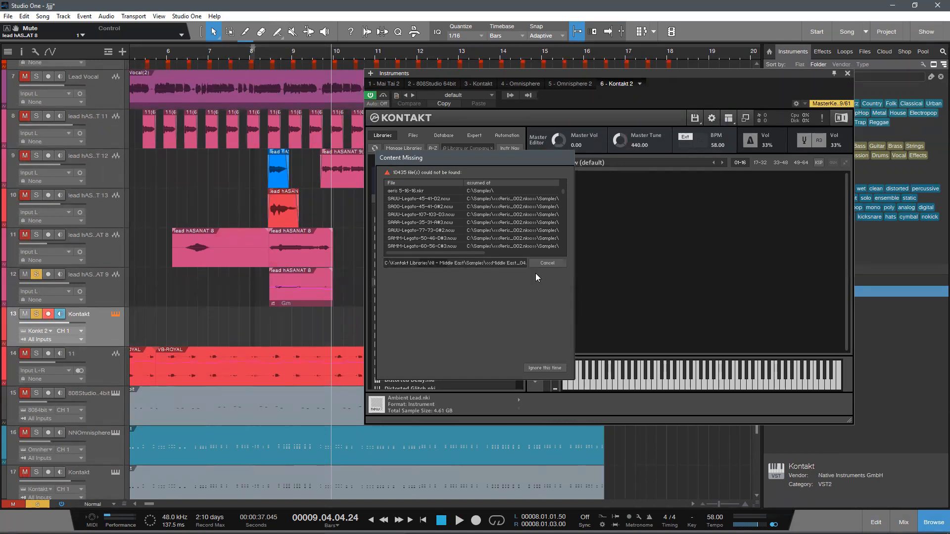
click(556, 265)
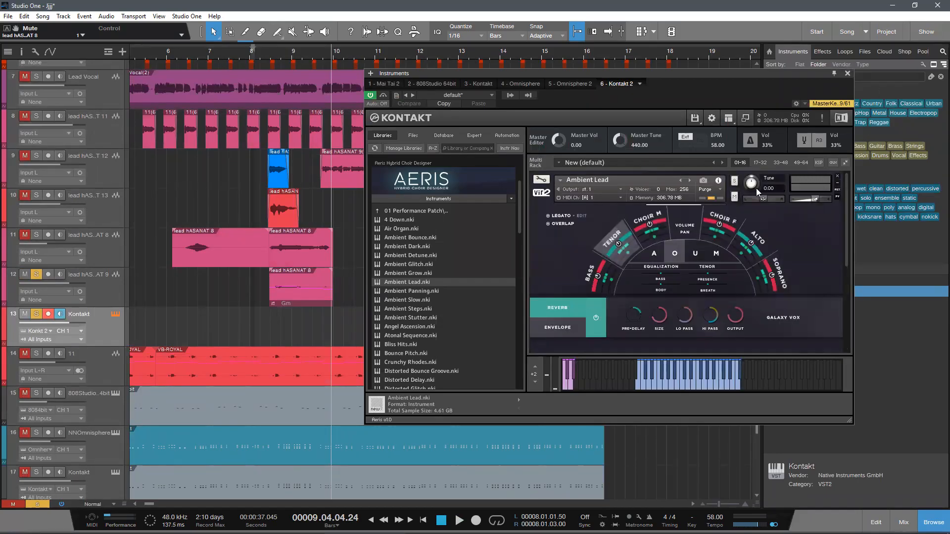
click(848, 74)
Step: Copy the vocal event from track 12 onto the Kontakt track as notes and open them in the note editor
scroll(303, 329, down, 2)
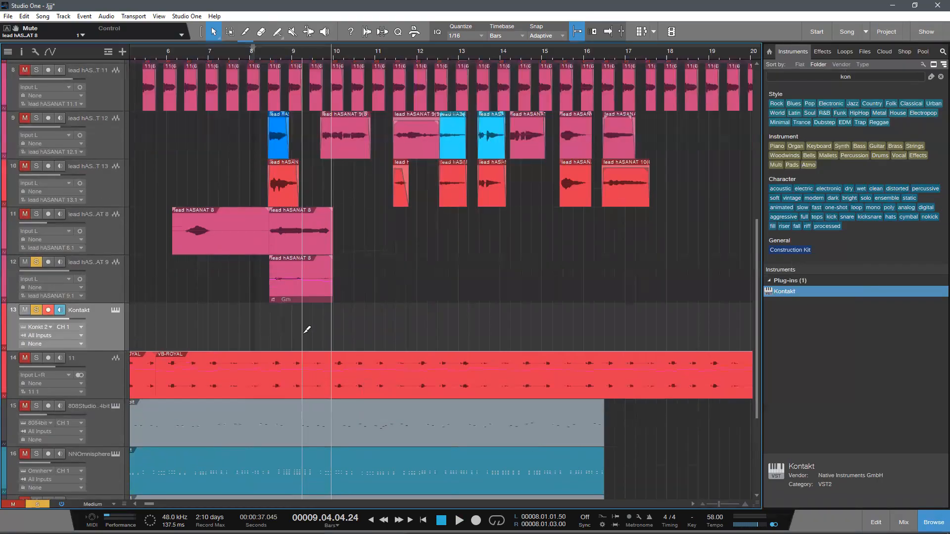
drag(296, 304, 293, 318)
double_click(293, 318)
drag(437, 396, 302, 290)
mouse_move(375, 488)
mouse_down()
mouse_move(374, 459)
mouse_move(380, 489)
mouse_up()
Step: Play the Kontakt notes from just before 8.3 and turn off the solo on vocal track 12
click(317, 217)
key(space)
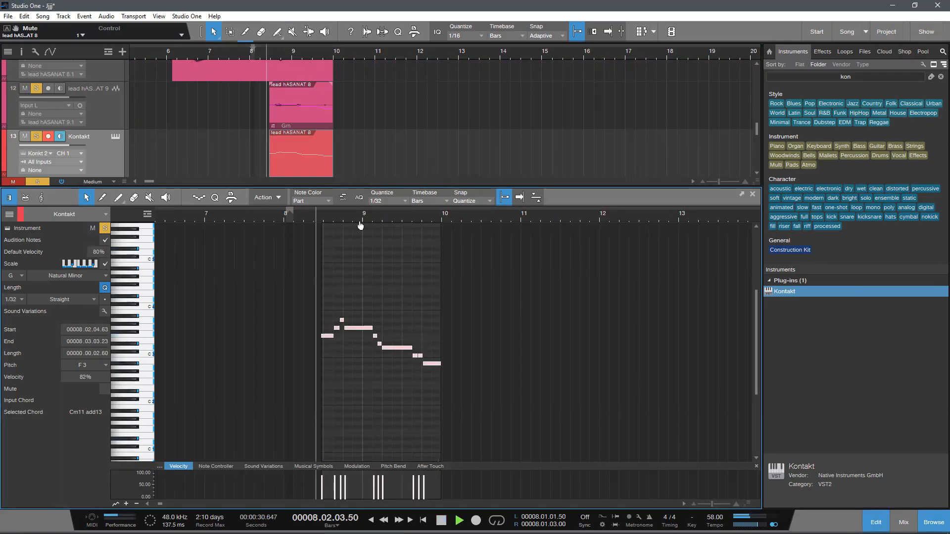
scroll(366, 218, up, 4)
key(space)
click(36, 89)
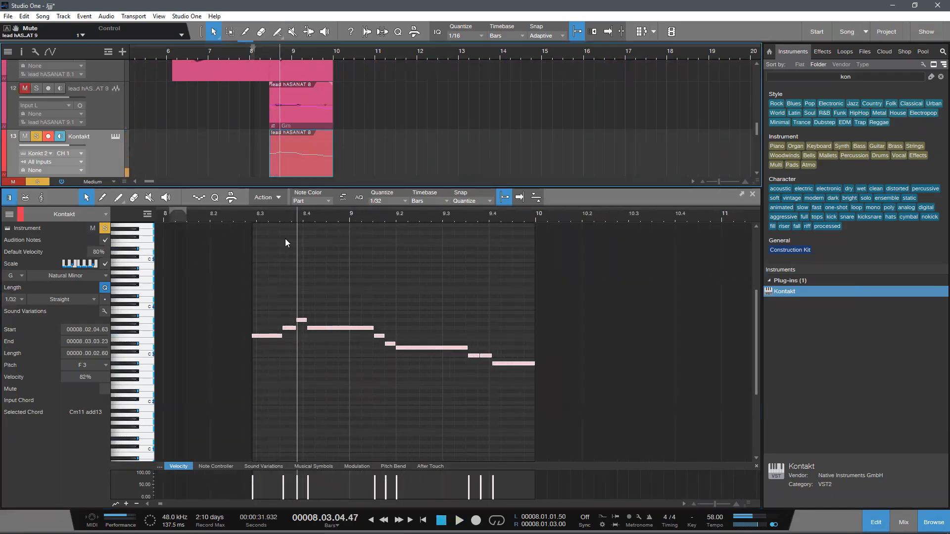
click(242, 212)
key(space)
key(space)
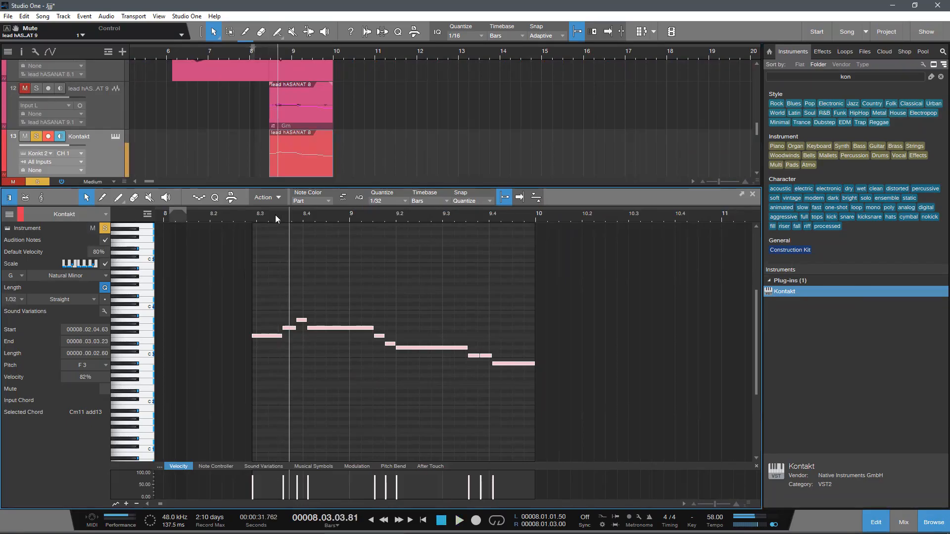
Step: Set the note quantize to 1/16, fit the first F3 note from 8.3.1 to 8.3.3, and start the following G3 at 8.3.3
scroll(275, 215, up, 3)
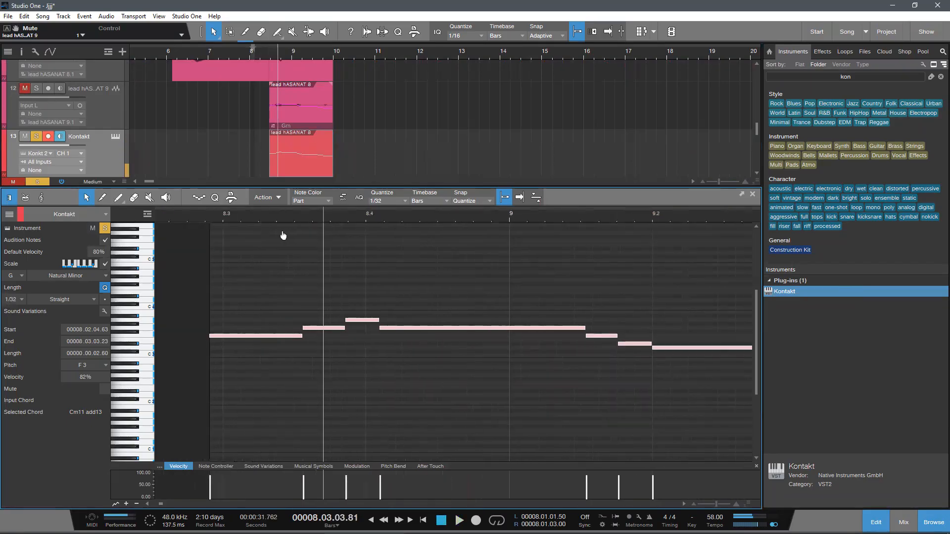
click(339, 371)
click(394, 201)
click(481, 217)
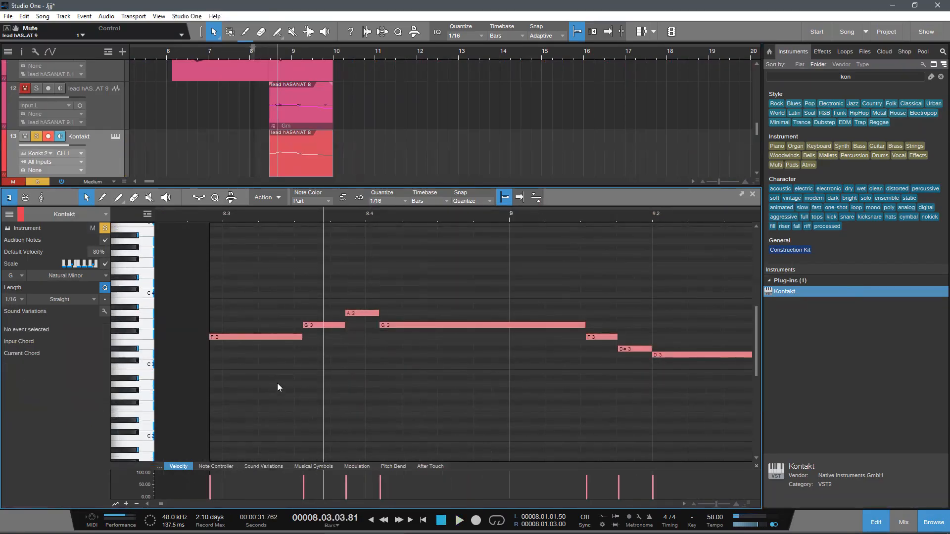
drag(303, 325, 298, 345)
drag(208, 338, 222, 338)
click(215, 198)
click(215, 199)
click(200, 212)
Step: Replace the Ambient Lead patch in Kontakt with Ambient Panning from the Aeris library and close the instrument window
click(115, 135)
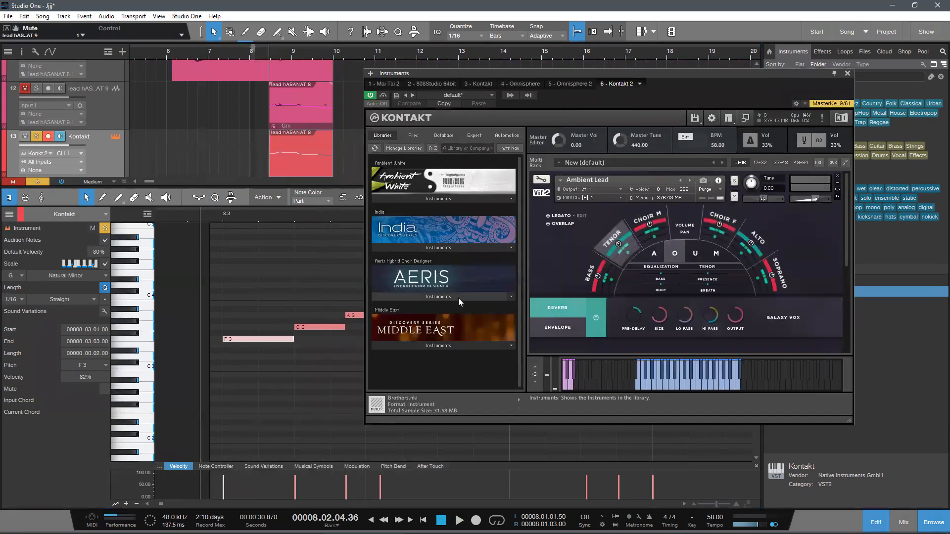
click(458, 296)
click(415, 282)
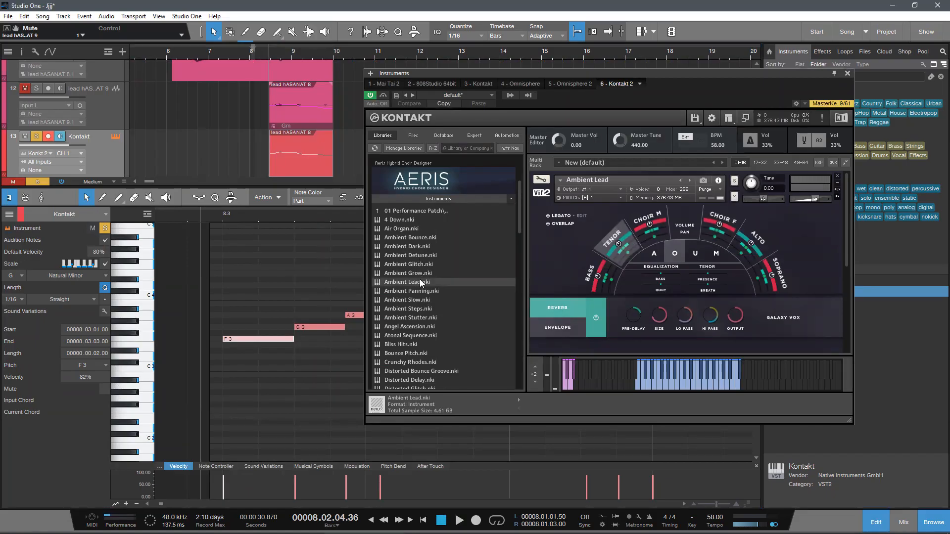
click(837, 177)
drag(413, 291, 636, 283)
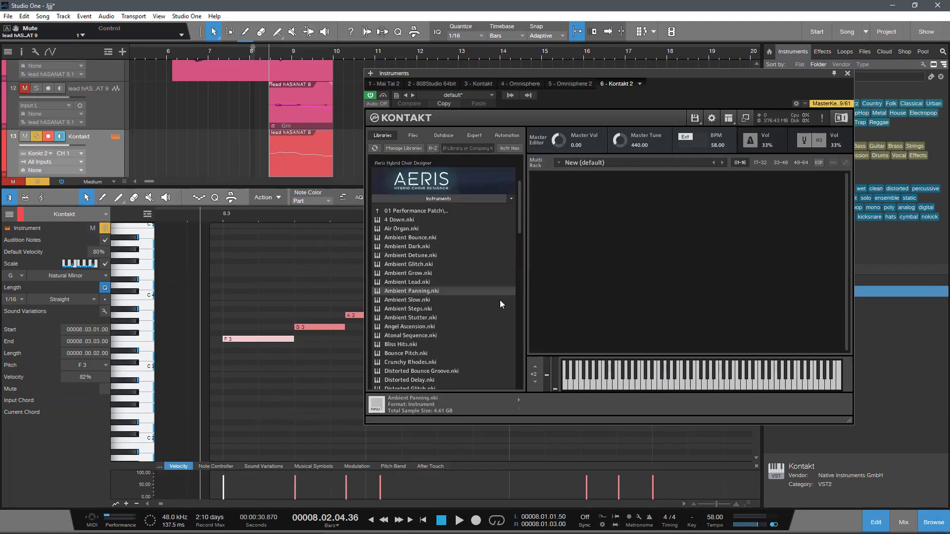
click(847, 74)
Step: Play the melody and fit the A3 note from 8.3.4 to 8.4.1, with the long G3 starting right after it
drag(404, 216, 292, 307)
drag(272, 217, 339, 247)
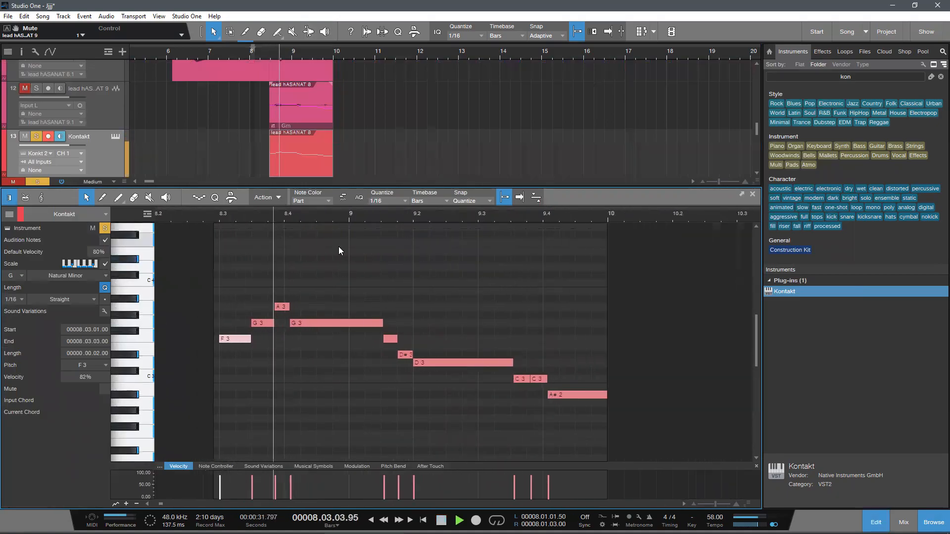
key(space)
drag(291, 324, 268, 307)
drag(221, 218, 242, 219)
key(space)
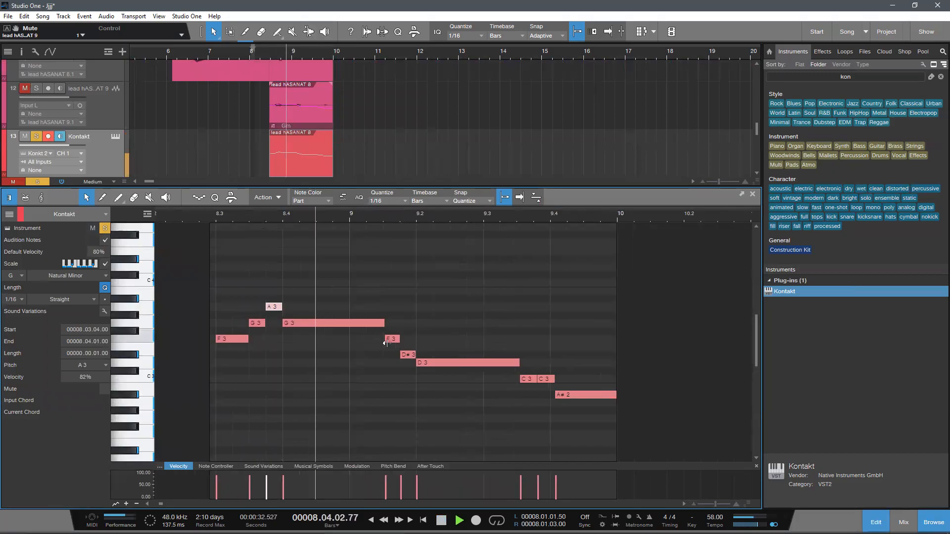
Step: Align the later F3, D#3 and D3 notes to the 1/16 grid, with D3 starting at 9.2.1
click(386, 343)
drag(386, 342, 398, 358)
click(403, 356)
click(403, 340)
click(418, 363)
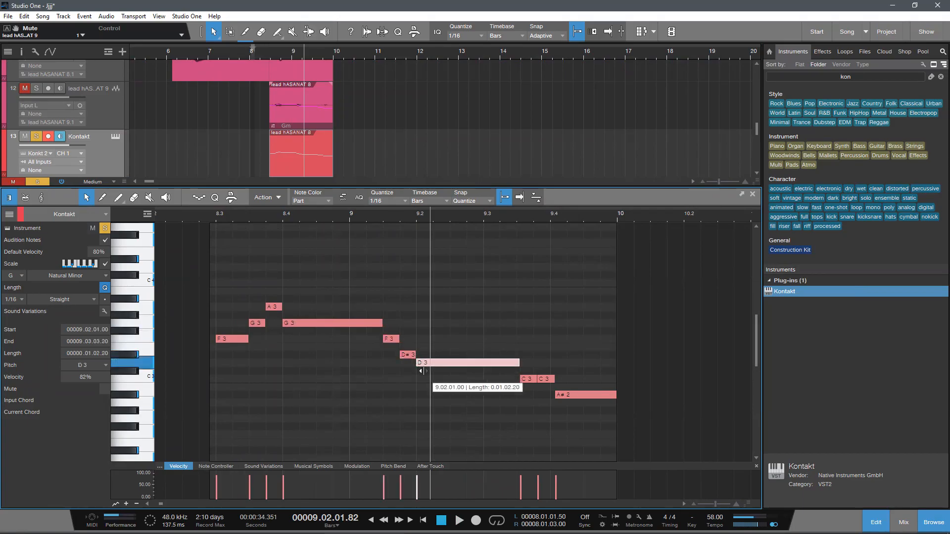
Step: Merge the two C3 notes into one from 9.3.3 to 9.4.1, and fit the last A#2 note from 9.4.1 to 9.4.4
drag(517, 368, 516, 382)
drag(522, 388, 550, 396)
key(g)
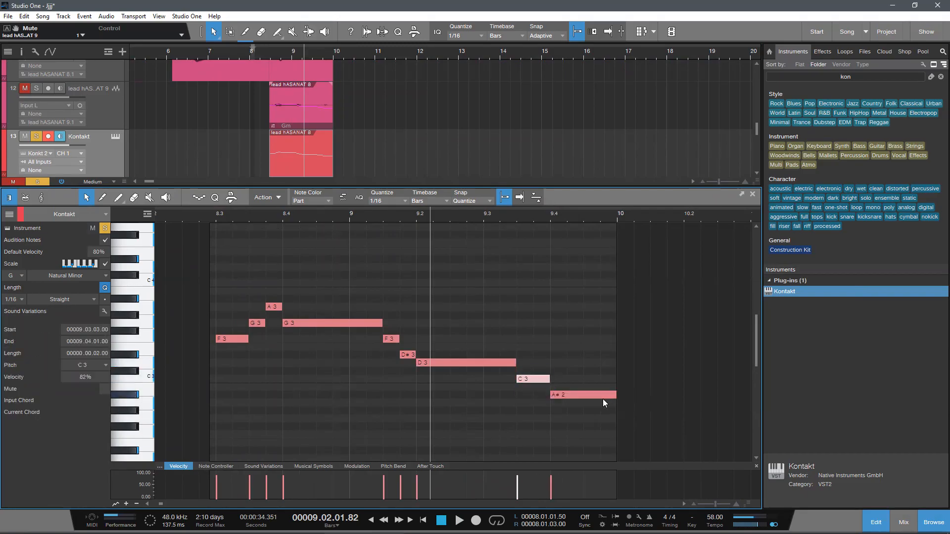
drag(617, 397, 601, 414)
Step: Set the playback position to 8.2.4, replace Kontakt's Ambient Panning patch with Ambient Lead, and close the instrument window
click(199, 213)
click(115, 137)
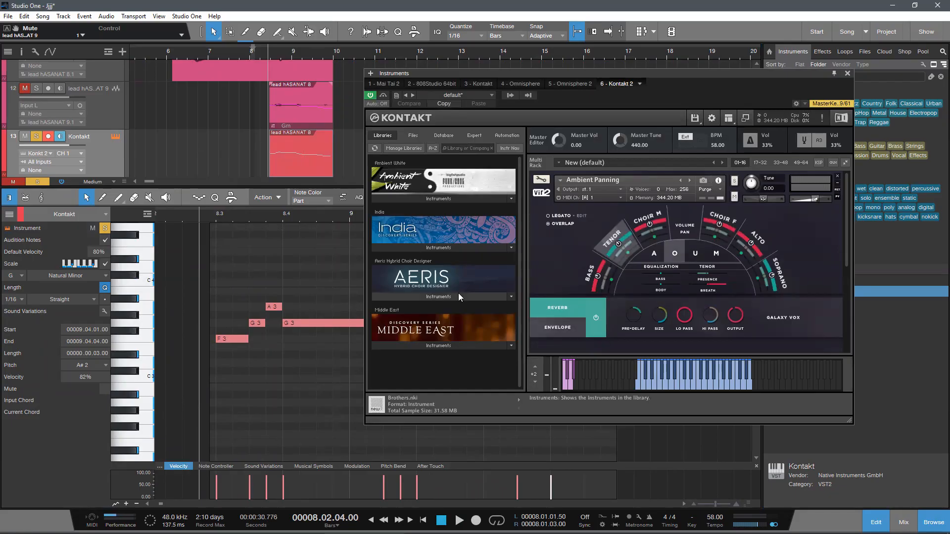
click(837, 177)
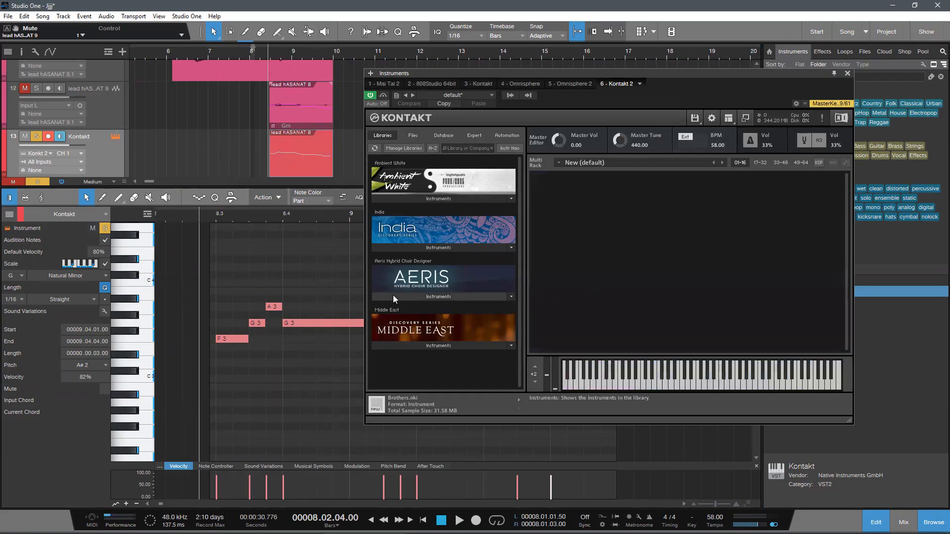
click(438, 297)
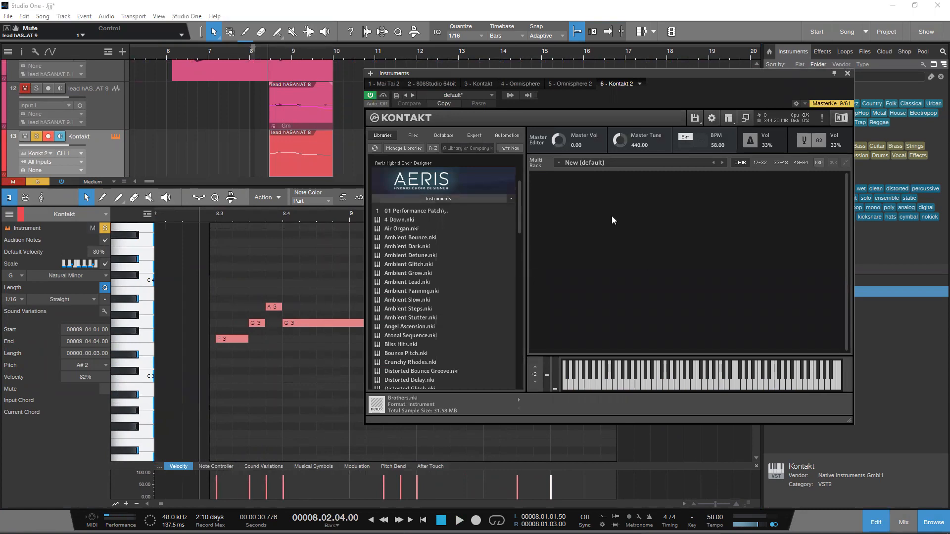
drag(419, 281, 604, 288)
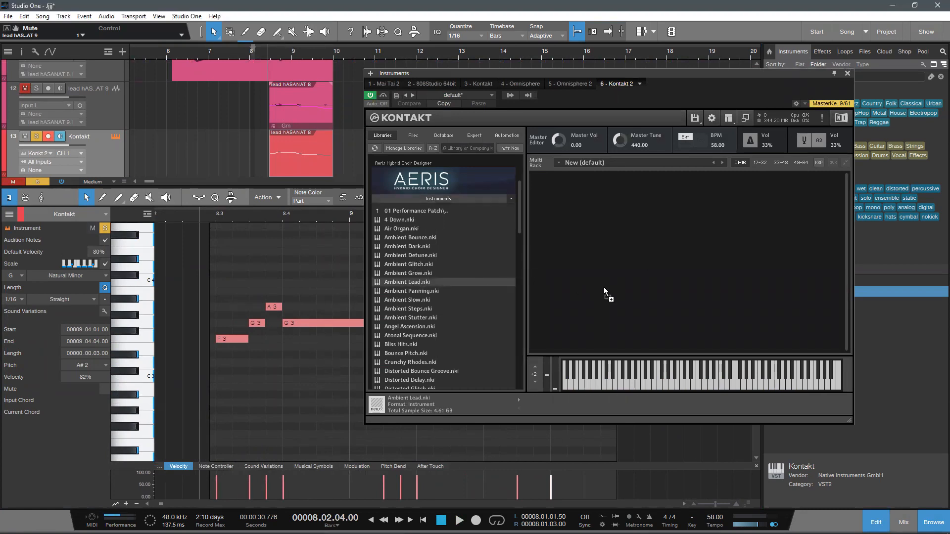
click(405, 288)
click(847, 74)
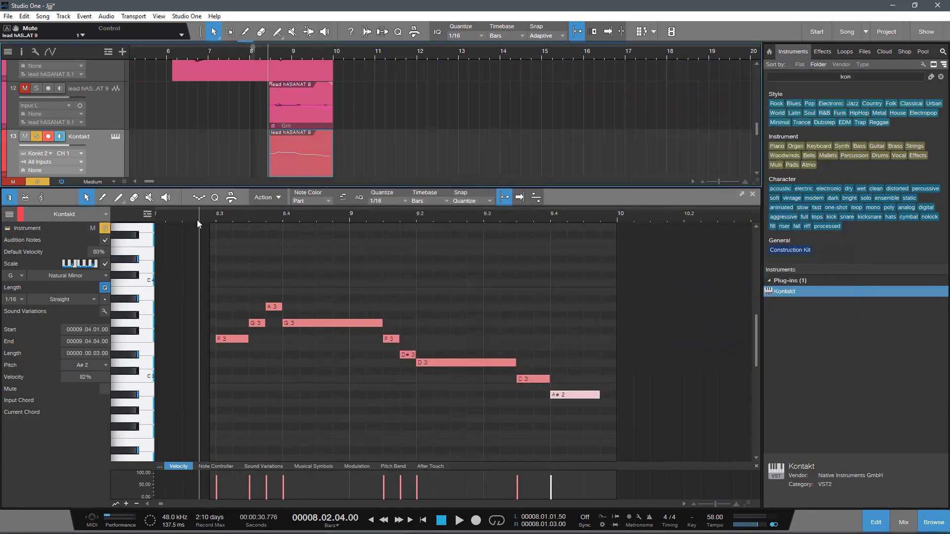
Step: Play the choir melody with enlarged notes in the editor and hide the browser
drag(235, 211, 232, 233)
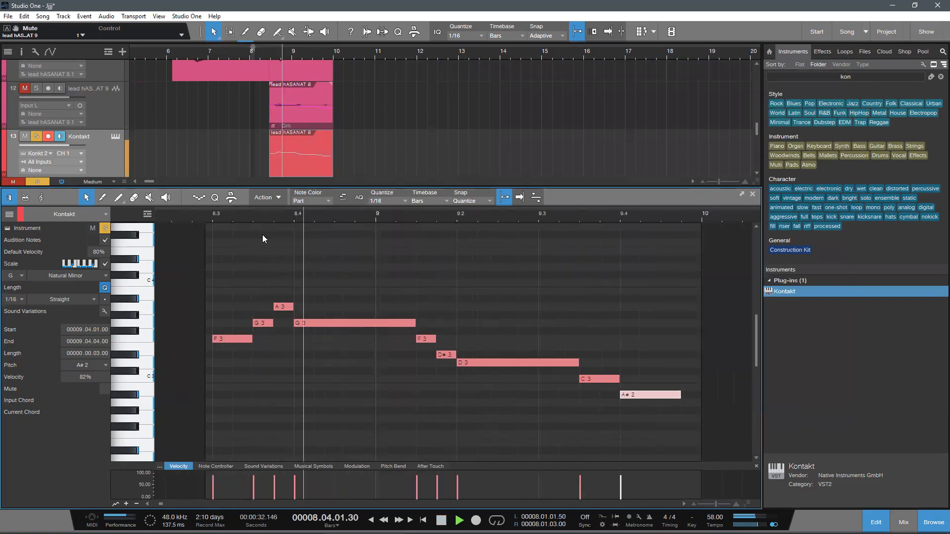
scroll(430, 289, up, 2)
key(F5)
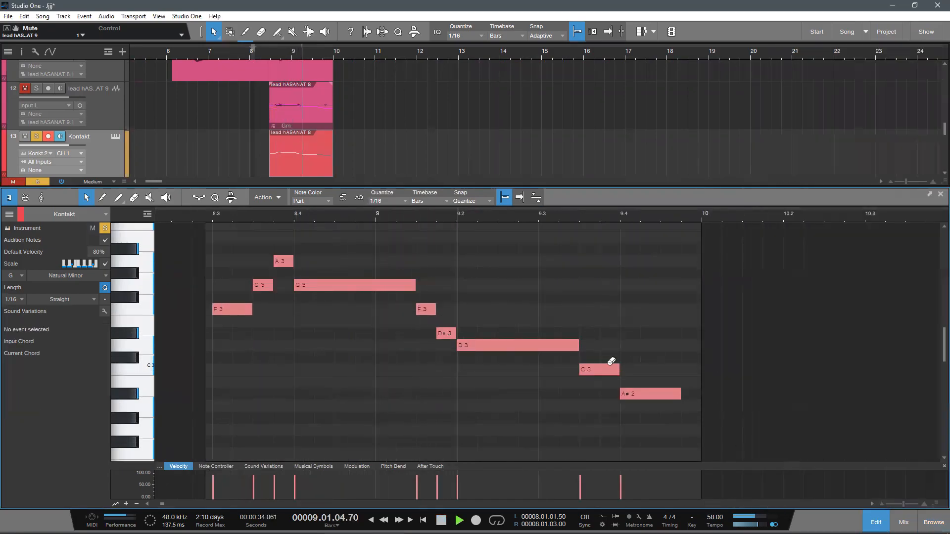
Step: Finish auditioning the choir melody, reopen the Kontakt instrument and select the Choir F voice in the Ambient Lead patch
scroll(453, 351, down, 2)
scroll(453, 351, up, 1)
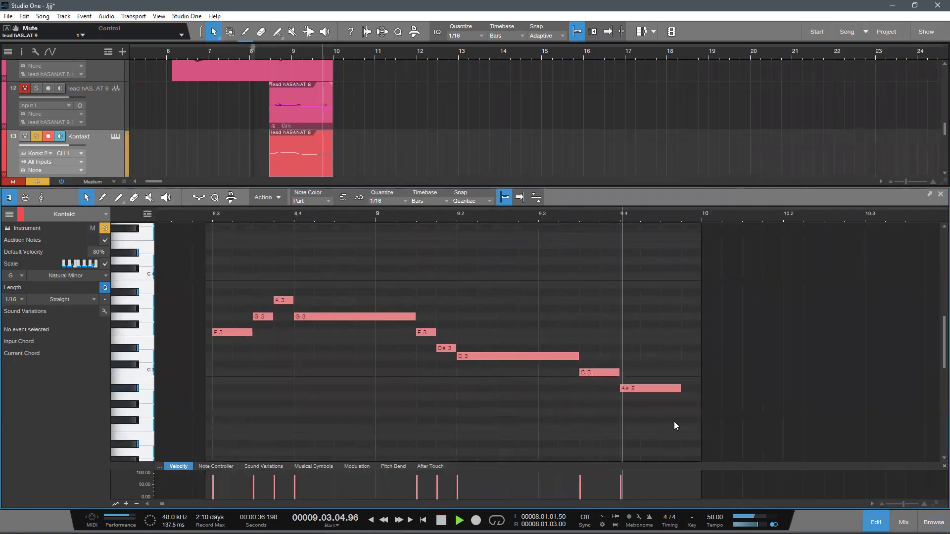
key(space)
click(115, 136)
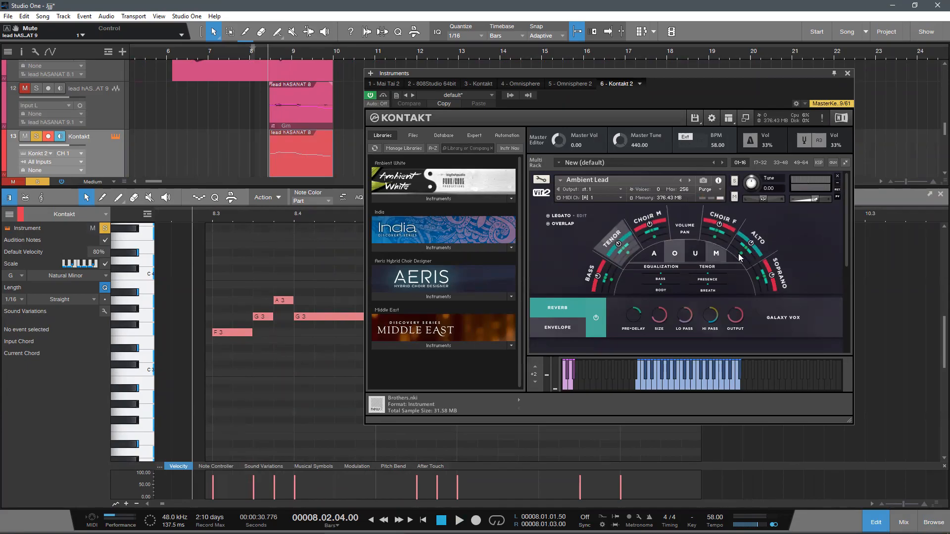
click(720, 225)
Step: Transpose the opening melody notes from F3 through the long D3 up one octave and play them with the Choir F voice
double_click(240, 219)
drag(240, 220, 224, 206)
key(space)
drag(245, 303, 202, 263)
key(shift+Up)
double_click(206, 215)
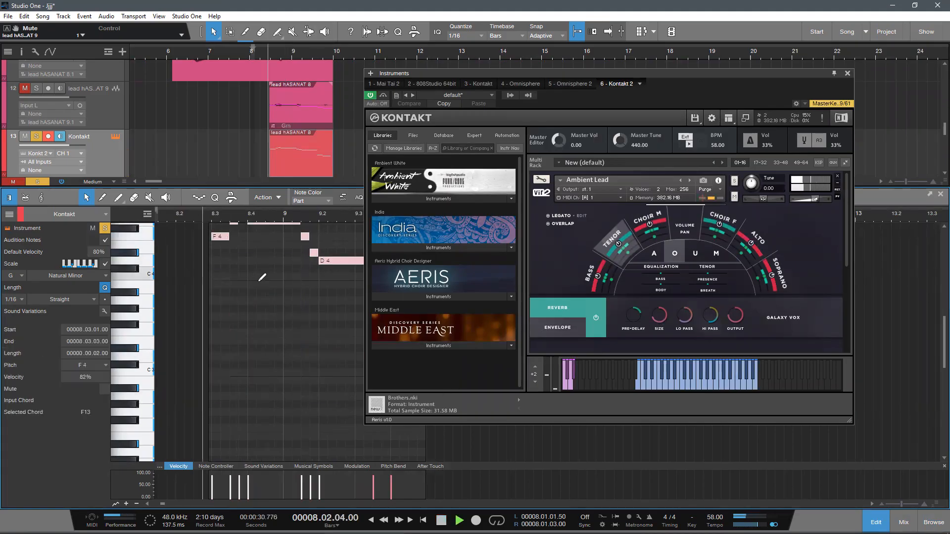
scroll(287, 315, down, 4)
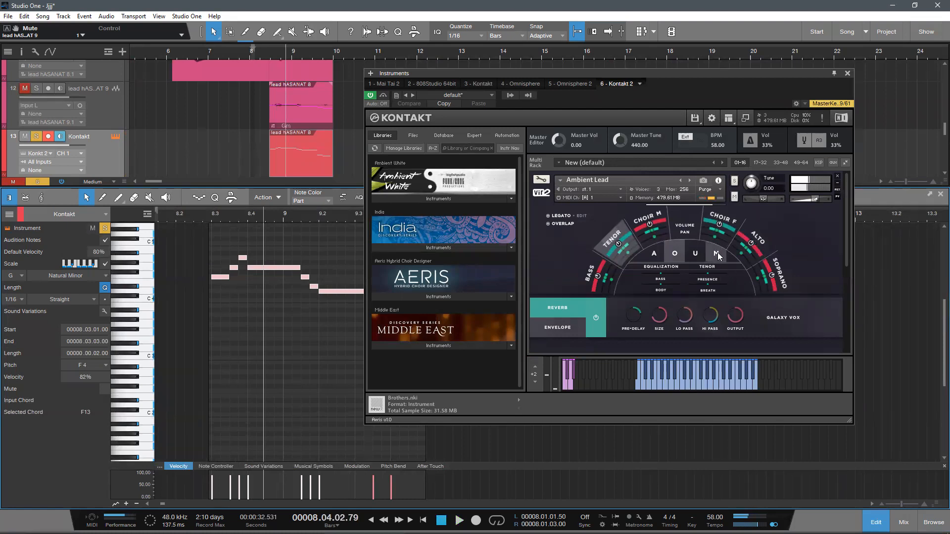
Step: Select the Alto voice in the Ambient Lead patch and replay the melody from just before bar 8.3
click(751, 244)
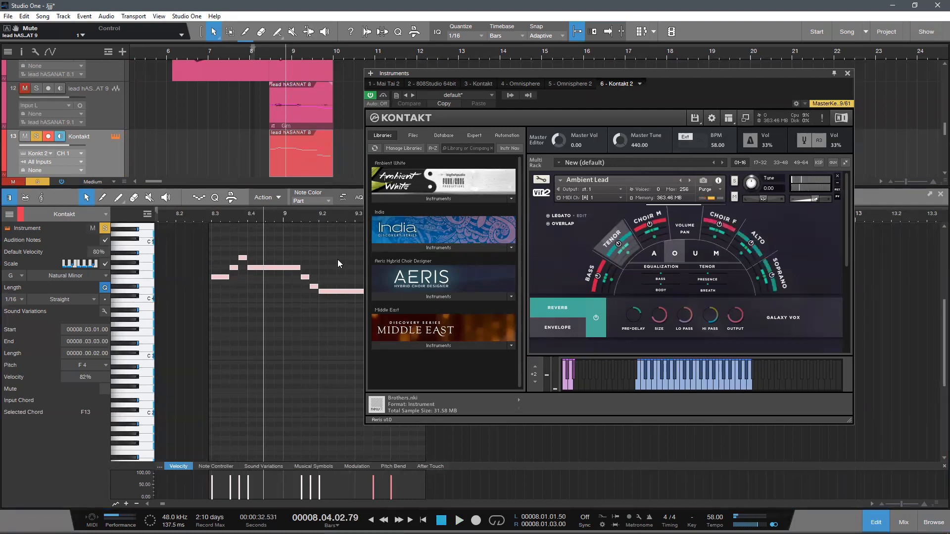
double_click(212, 215)
scroll(278, 313, up, 1)
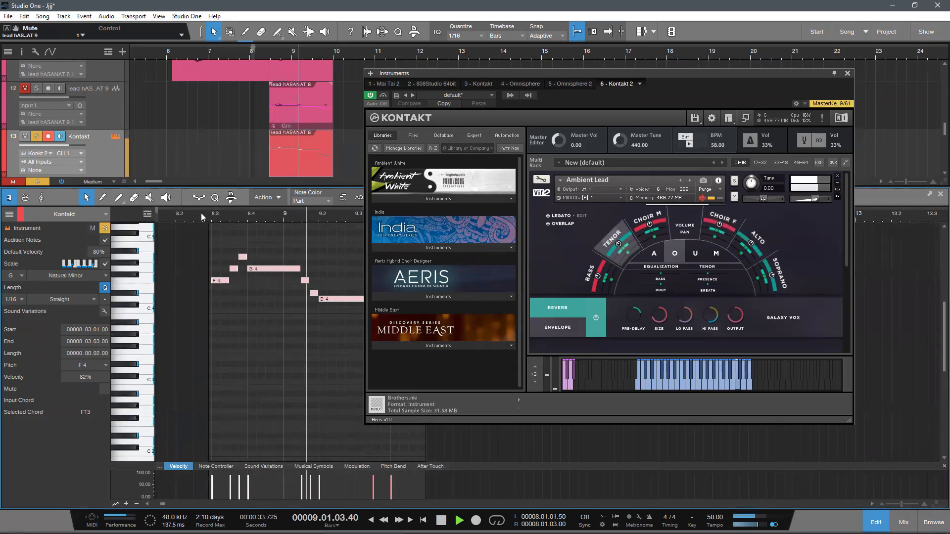
Step: Transpose the last two melody notes, C3 and A#2, up one octave to match the rest
drag(204, 219, 260, 301)
drag(332, 417, 286, 370)
key(shift+Up)
click(310, 365)
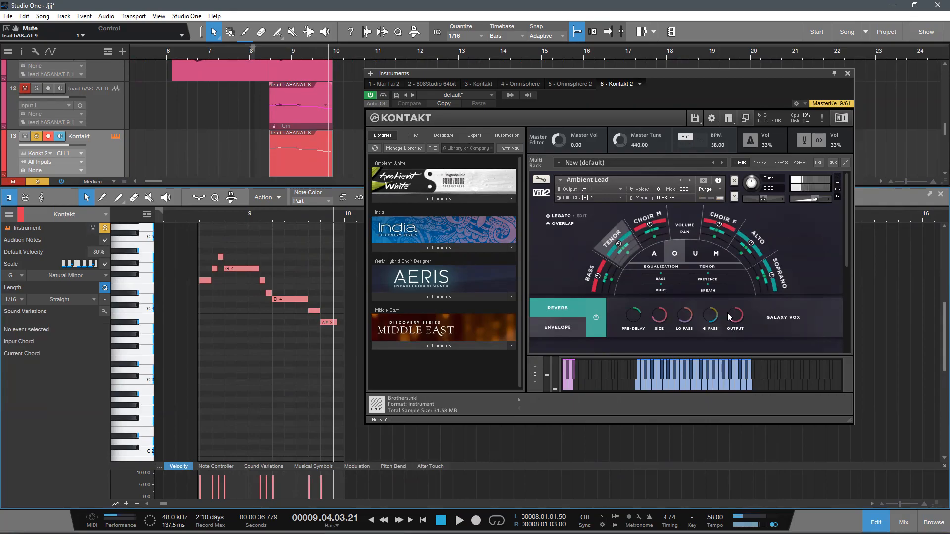
Step: Show the patch's envelope settings and set the attack to about 100.5 ms while playing the melody
click(196, 217)
key(space)
click(562, 326)
key(space)
drag(635, 313, 648, 302)
key(space)
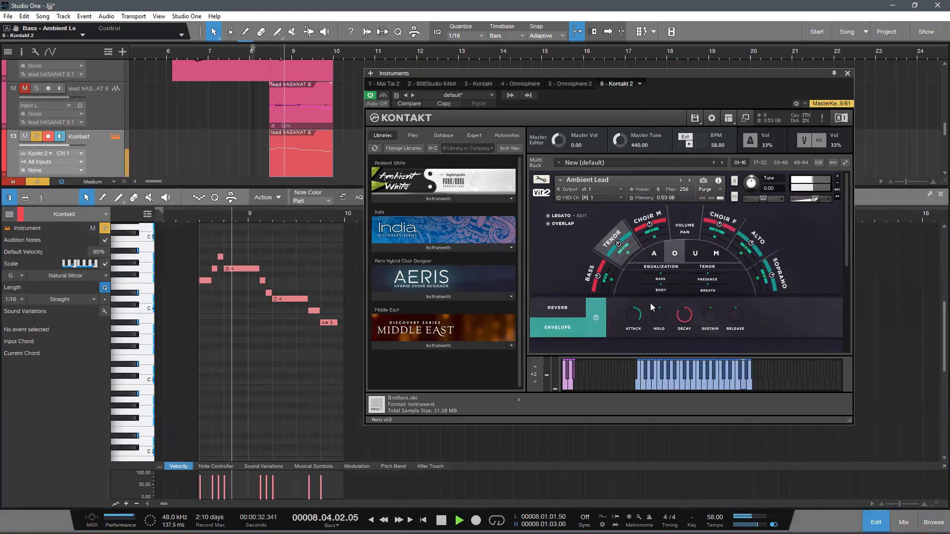
drag(636, 313, 645, 312)
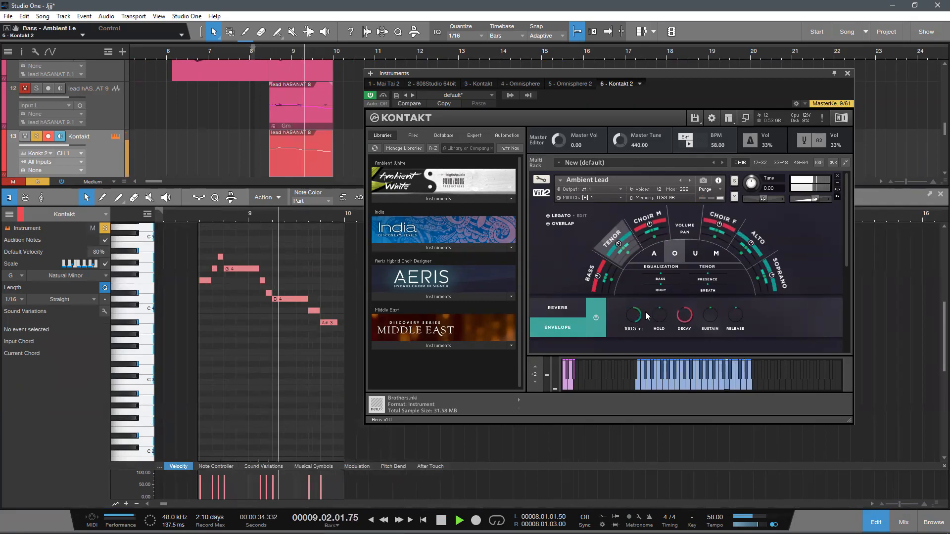
Step: Replay the melody with a longer envelope attack, shorten the attack again, and close the instrument window
click(194, 217)
drag(640, 314, 649, 310)
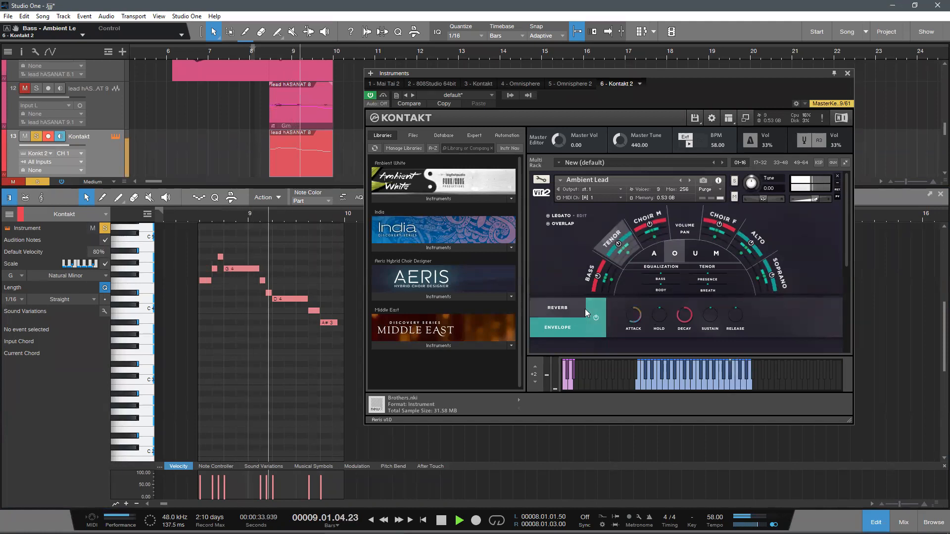
key(space)
drag(634, 316, 632, 317)
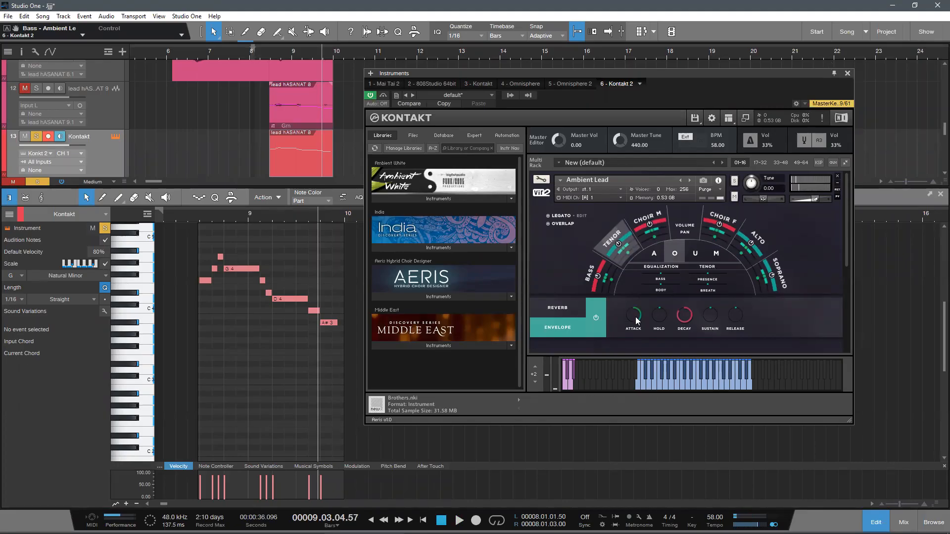
drag(636, 320, 636, 329)
click(848, 73)
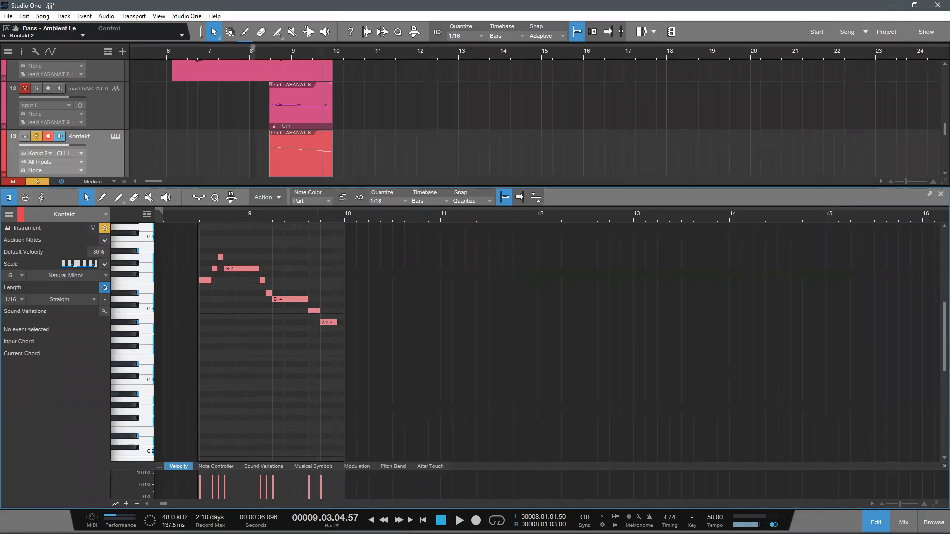
Step: Insert FabFilter Pro-Q 3 on the Kontakt 2 mixer channel, play the choir through it, and close the plug-in window
key(F2)
key(F3)
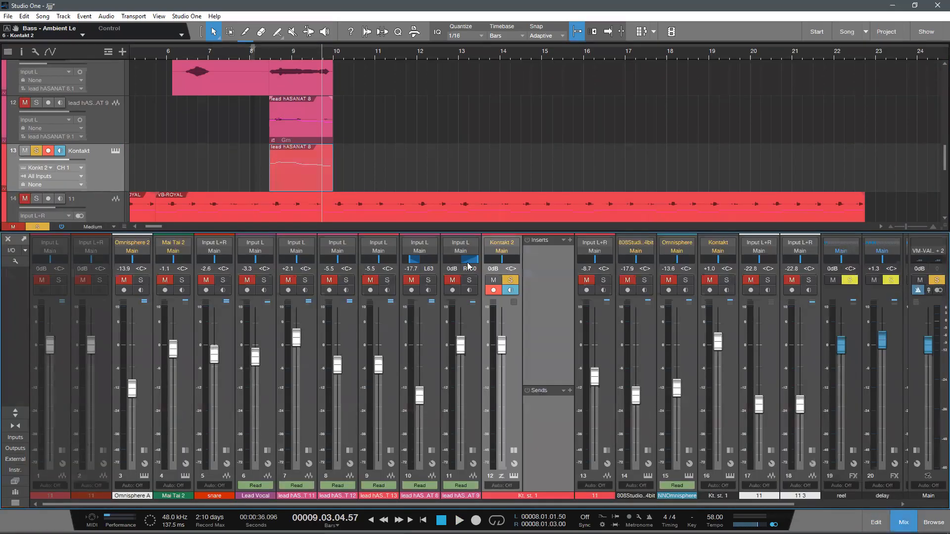
click(570, 240)
text(fab)
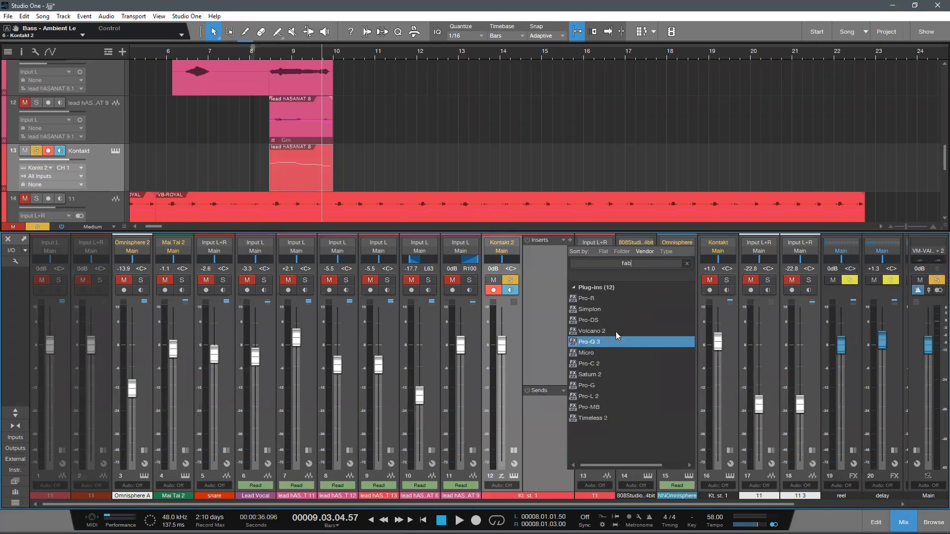
click(581, 333)
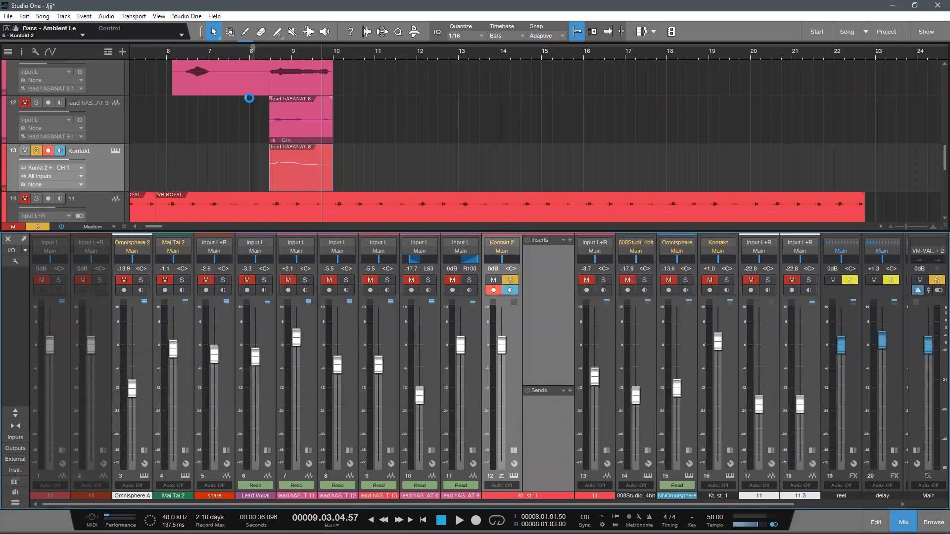
key(space)
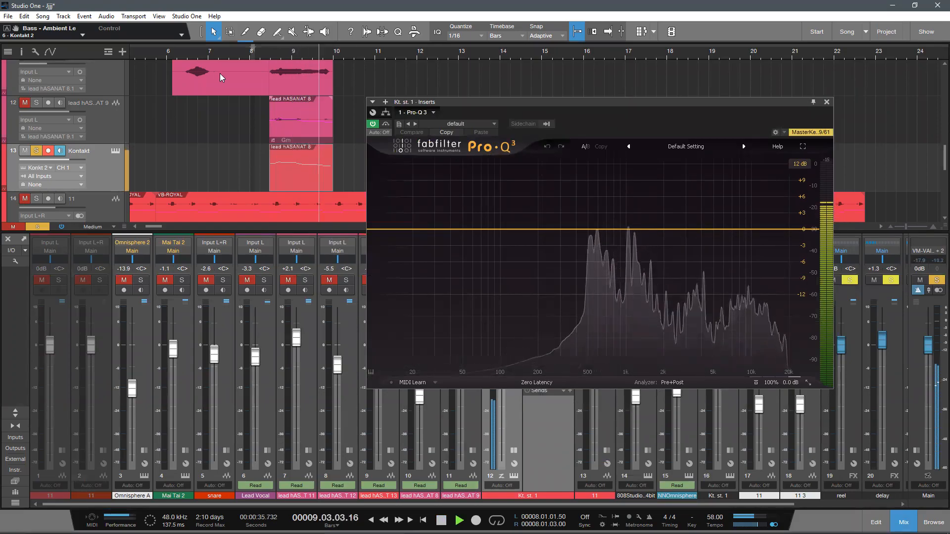
key(space)
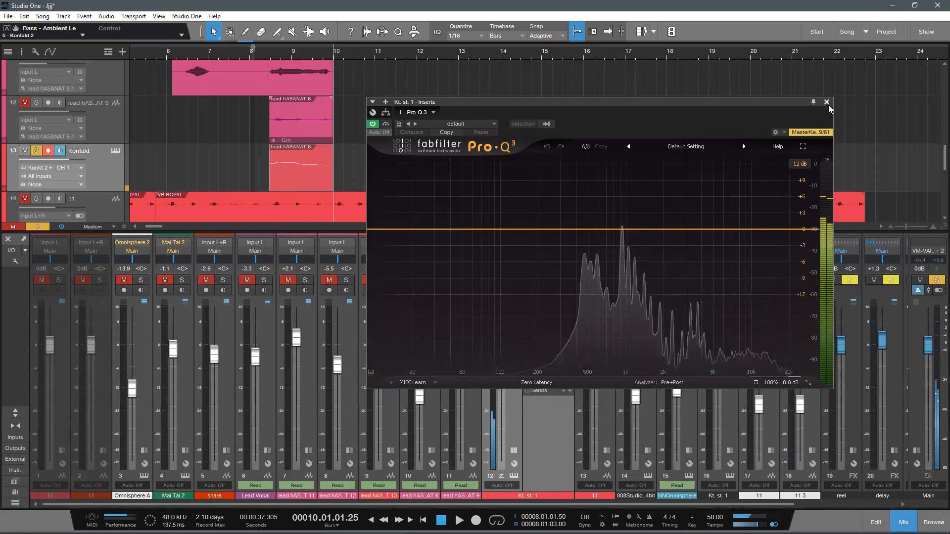
click(827, 102)
Step: Insert X-Trem on the Kontakt 2 channel after Pro-Q 3 and look through its presets without loading one
click(570, 240)
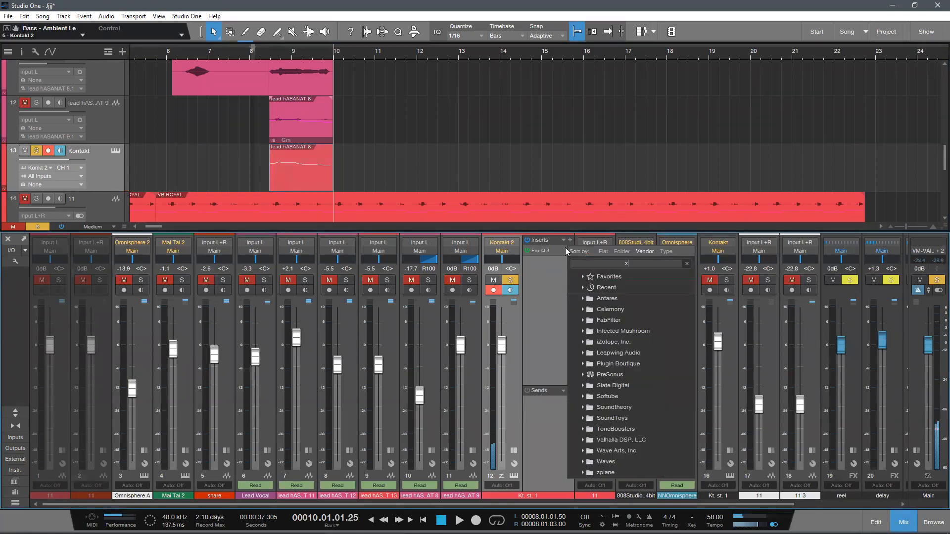
click(608, 300)
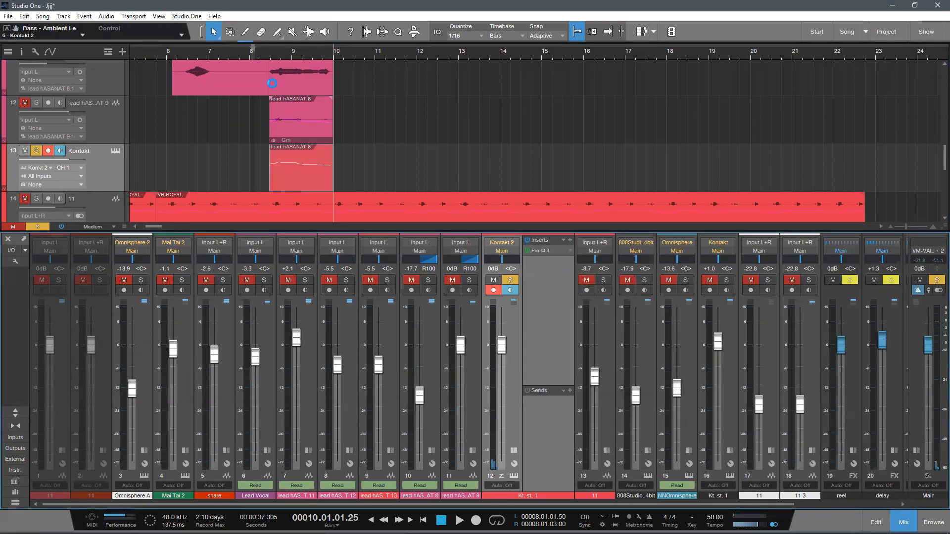
click(475, 125)
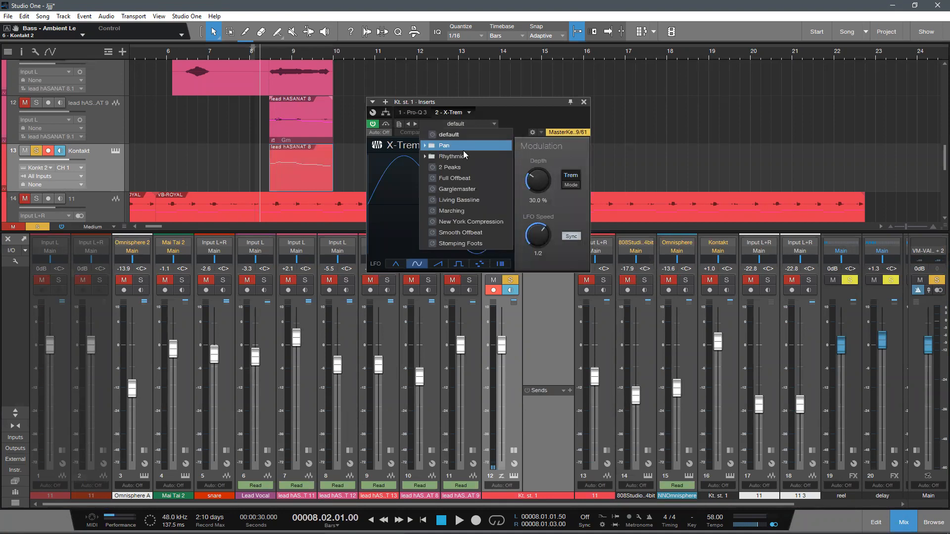
click(424, 158)
click(424, 158)
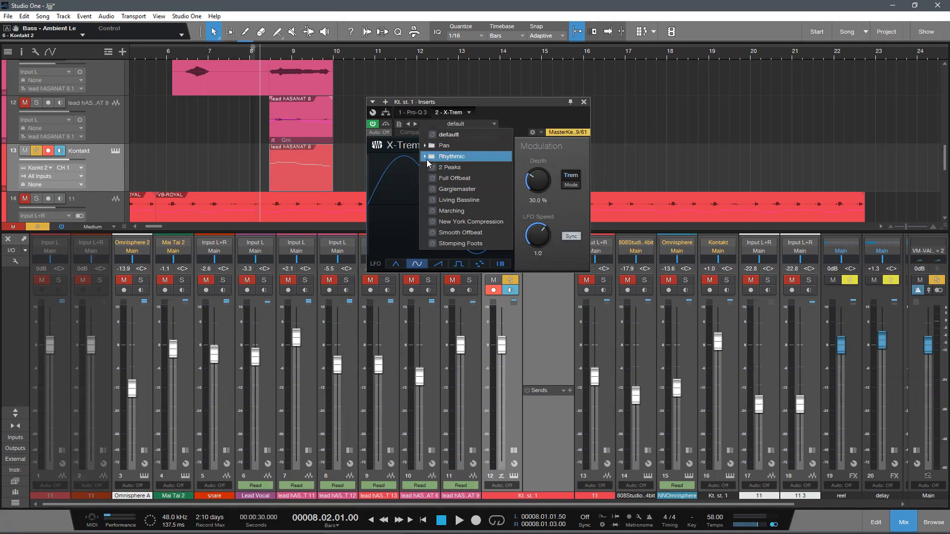
click(426, 159)
click(526, 103)
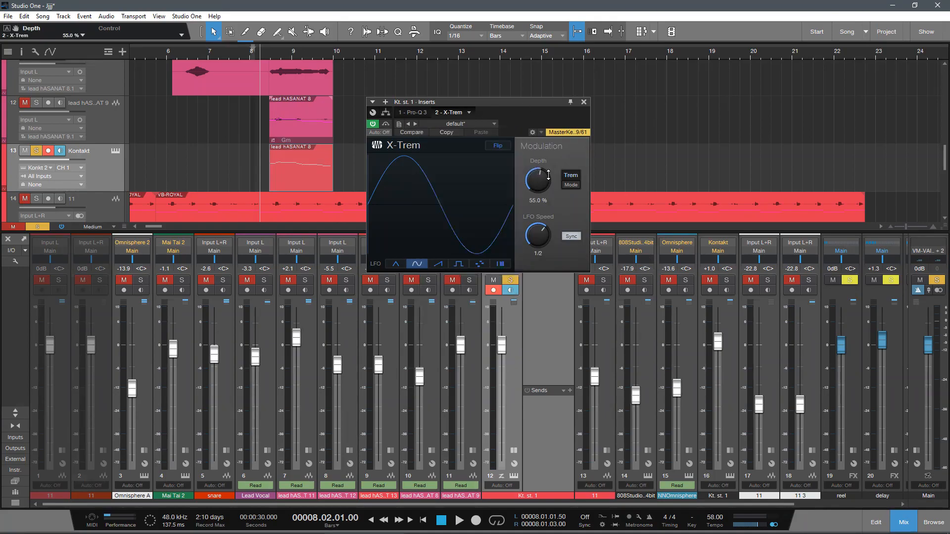
Step: Set the X-Trem depth to 59% on the Kontakt 2 channel, audition the tremolo, and close the plug-in window
drag(543, 184, 545, 181)
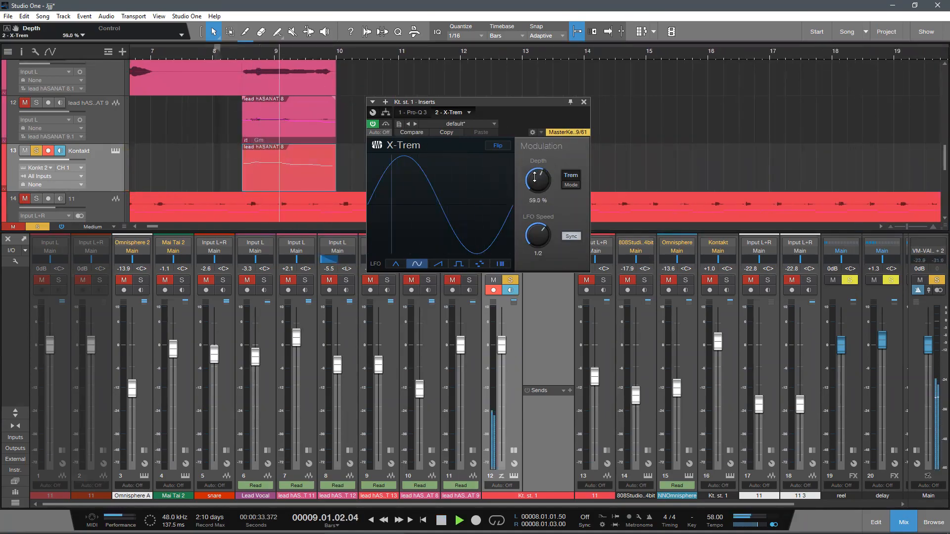
key(space)
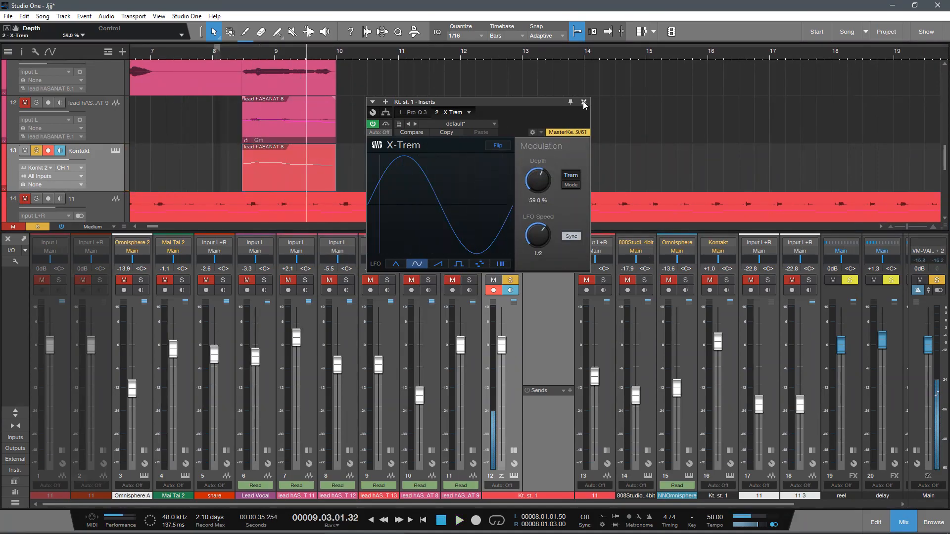
click(584, 102)
Step: Add one stereo audio track named 11 below the Kontakt choir track
key(F3)
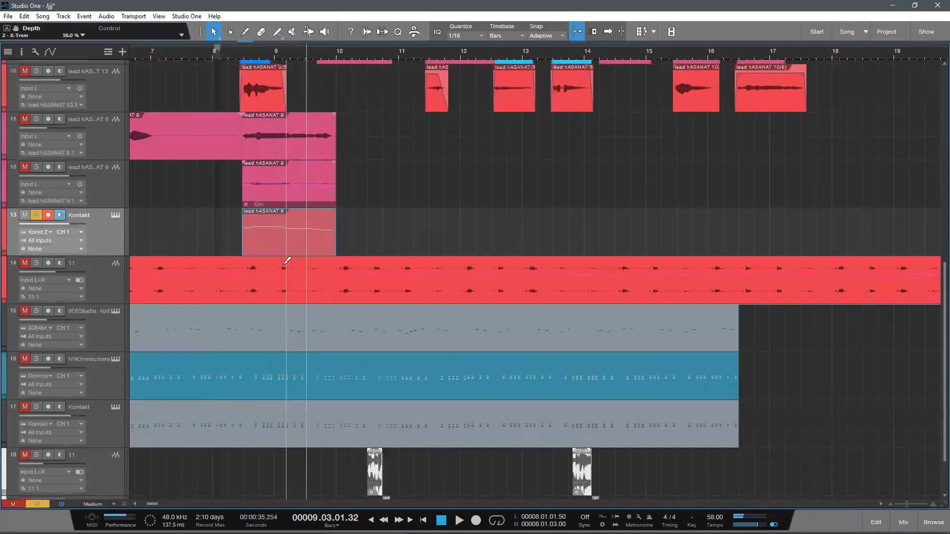
key(t)
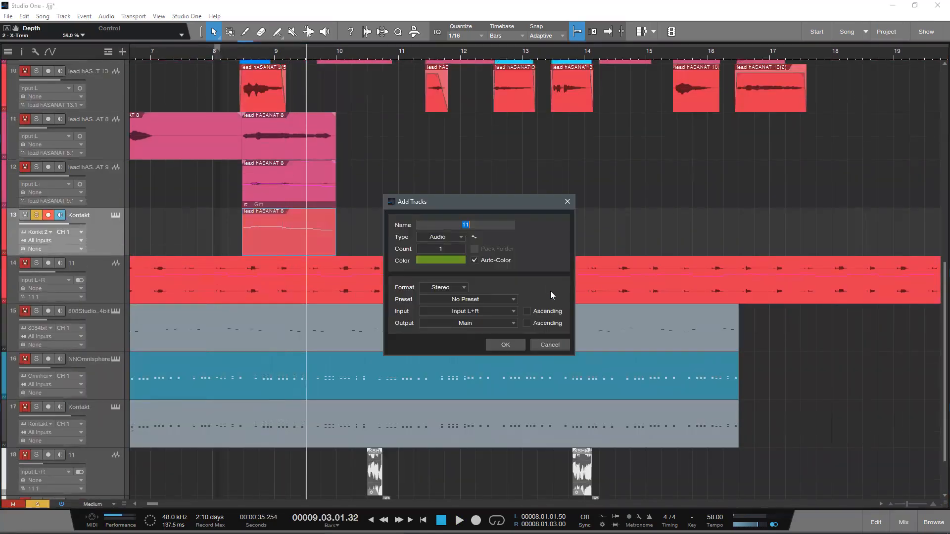
click(523, 336)
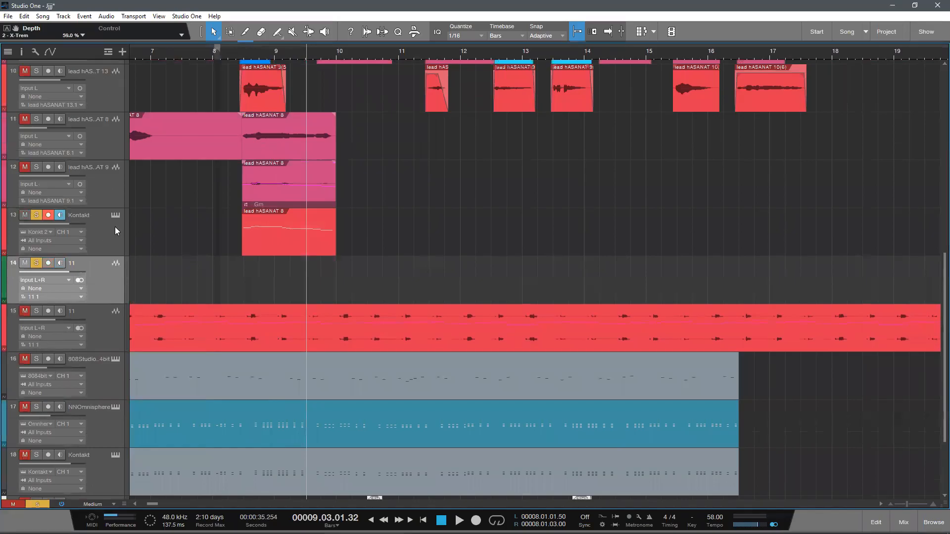
Step: Remove X-Trem from the Kontakt 2 channel's inserts
click(115, 231)
key(F3)
right_click(544, 263)
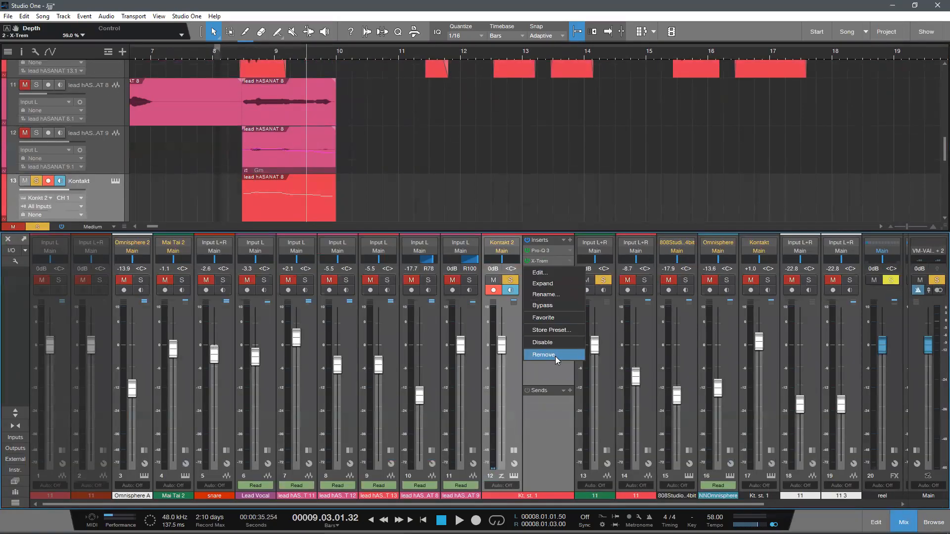
click(555, 356)
Step: Render the Kontakt choir event to audio on the new stereo track 11 directly below it
key(F3)
drag(292, 218, 287, 248)
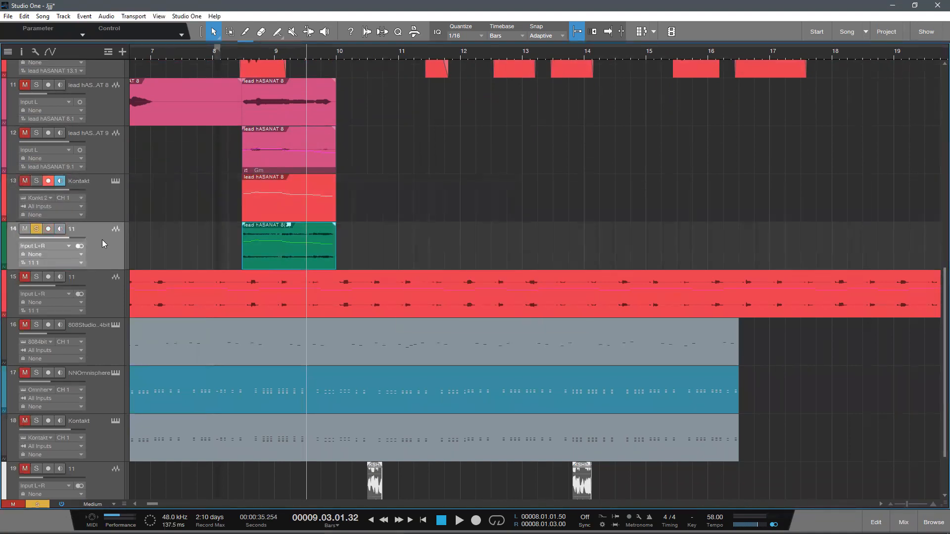
Step: Insert X-Trem on the rendered choir's audio channel and set its depth to 60% during playback
key(F3)
click(612, 241)
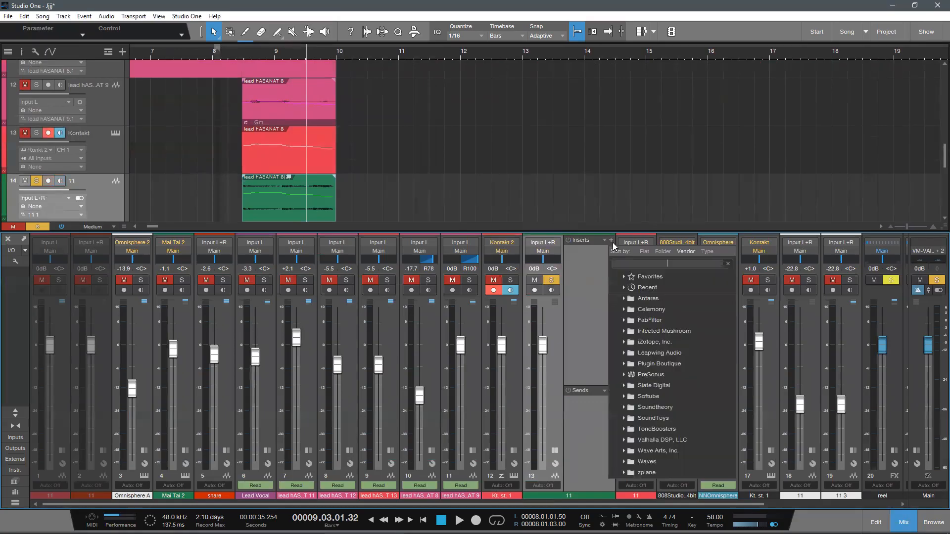
click(630, 311)
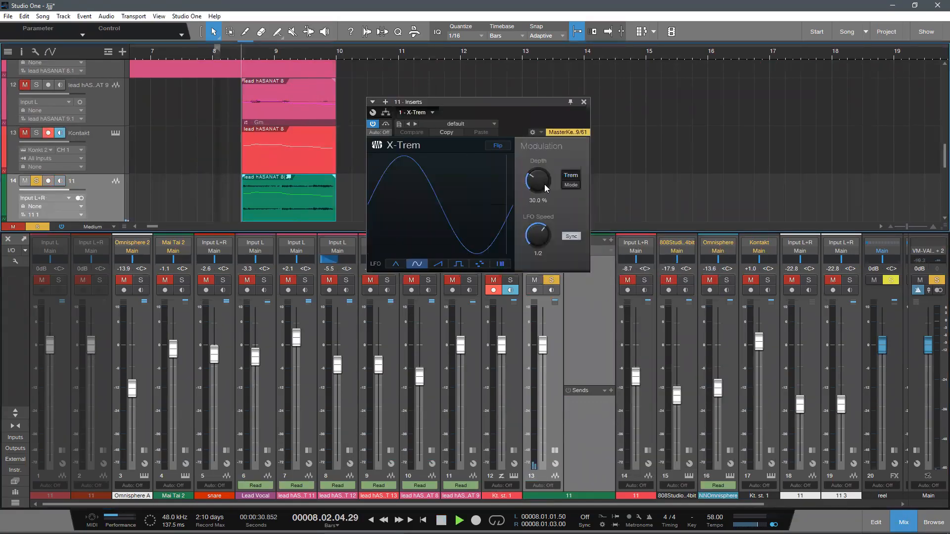
drag(545, 185, 555, 159)
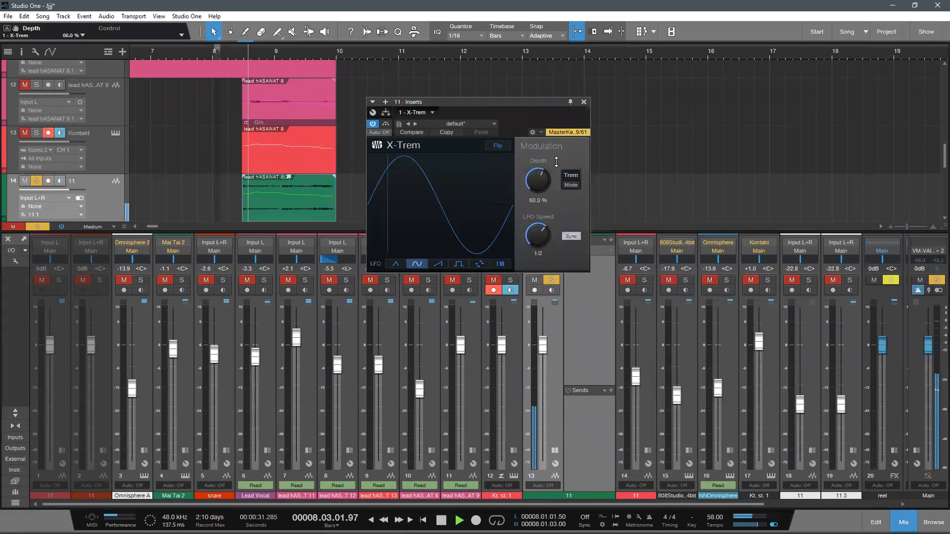
Step: Switch X-Trem to Pan mode on the rendered choir channel, set its depth to 79%, and stop playback
click(568, 179)
click(570, 185)
scroll(545, 183, up, 2)
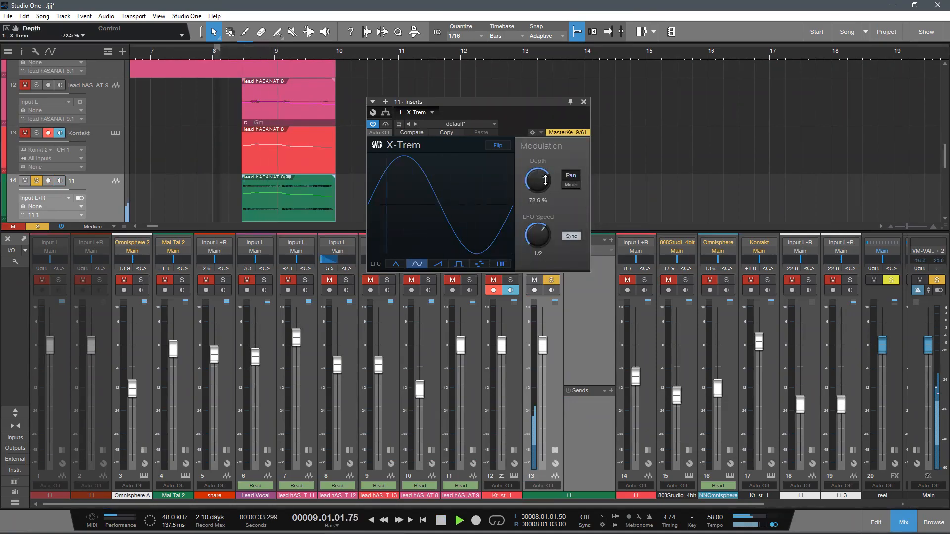
drag(545, 184, 550, 181)
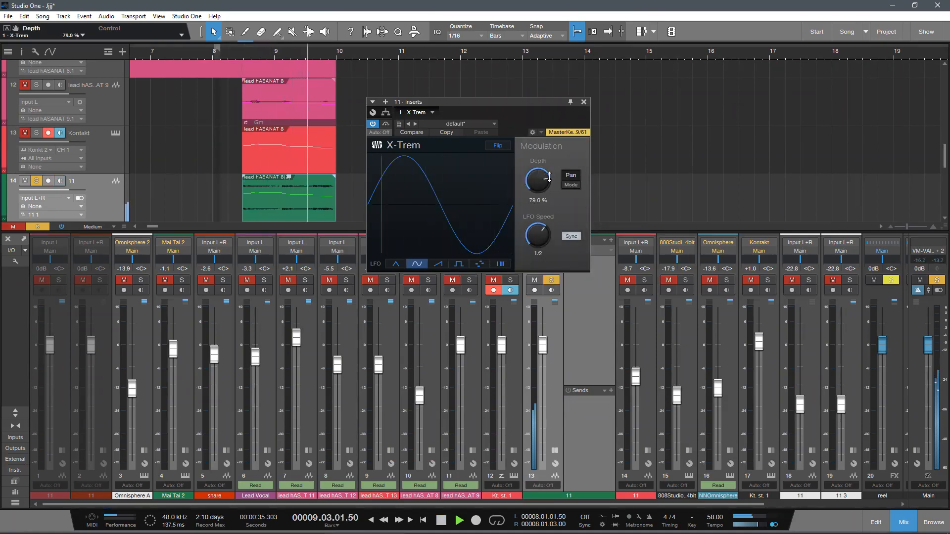
key(space)
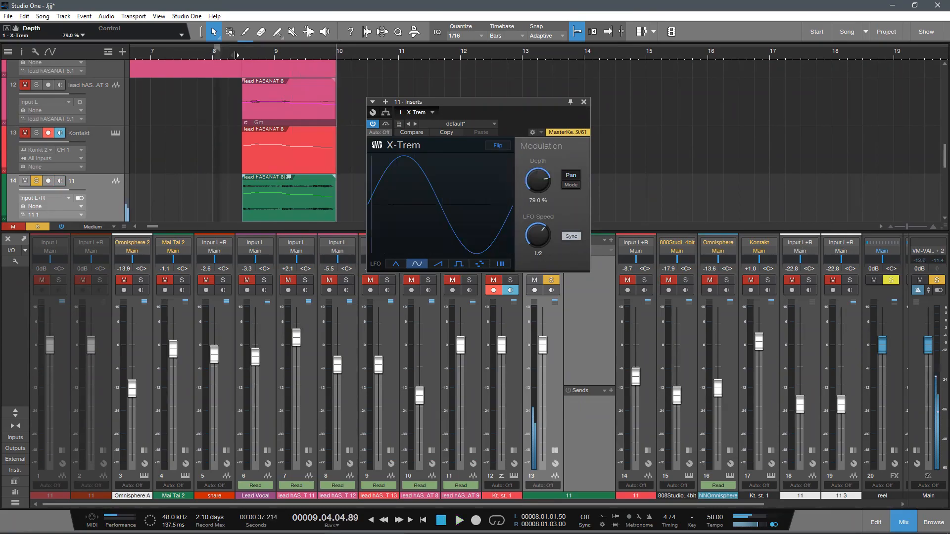
Step: Insert Pro-Q 3 after X-Trem on the rendered choir's audio channel and start playback
click(584, 103)
key(F3)
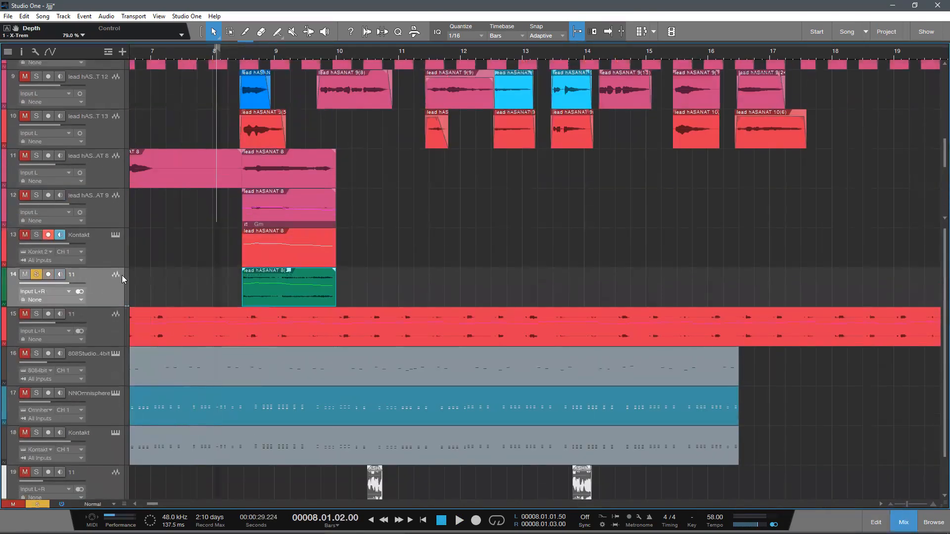
key(F3)
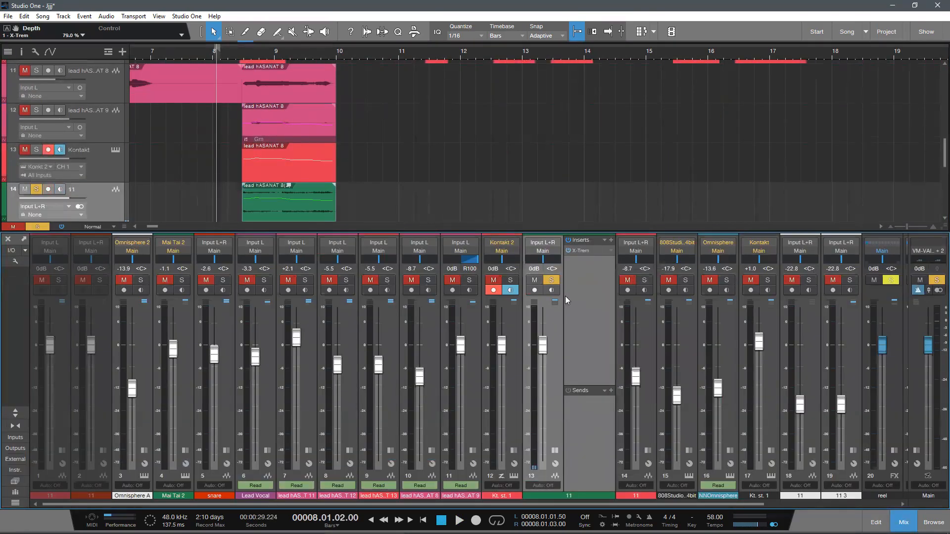
click(515, 449)
drag(637, 285, 283, 96)
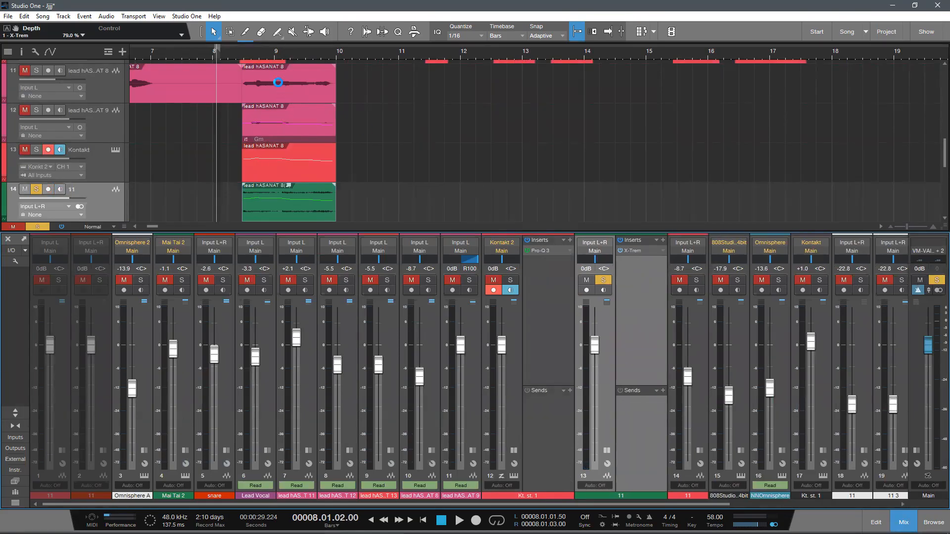
key(space)
Step: In Pro-Q 3 on the rendered choir, boost 5 dB around 3891 Hz and place a cut band at about 474 Hz
drag(619, 233, 600, 252)
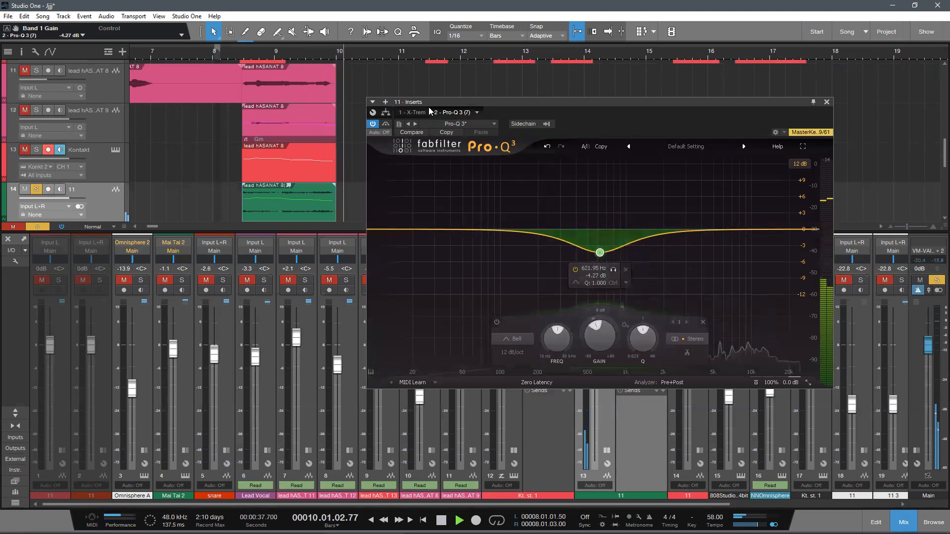
drag(678, 210, 701, 204)
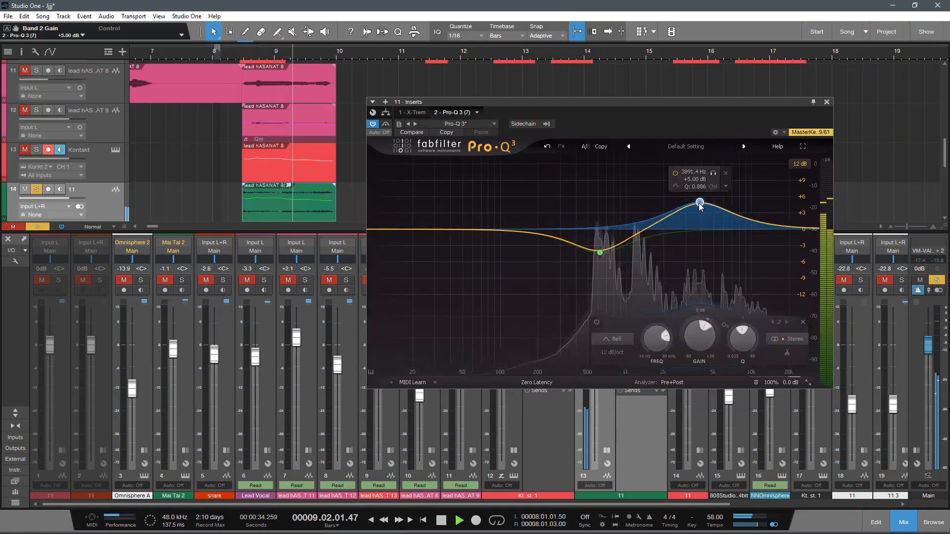
drag(637, 236, 586, 258)
click(826, 101)
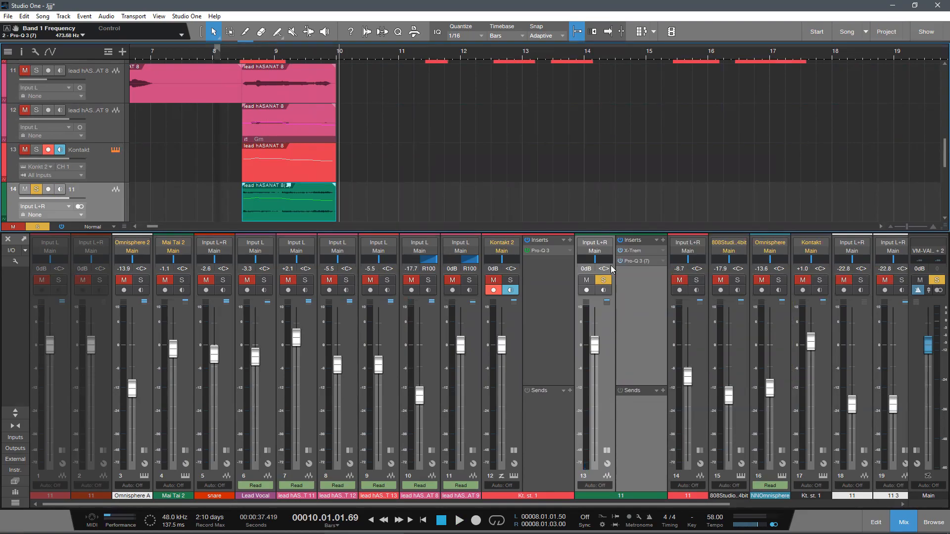
click(848, 73)
click(663, 390)
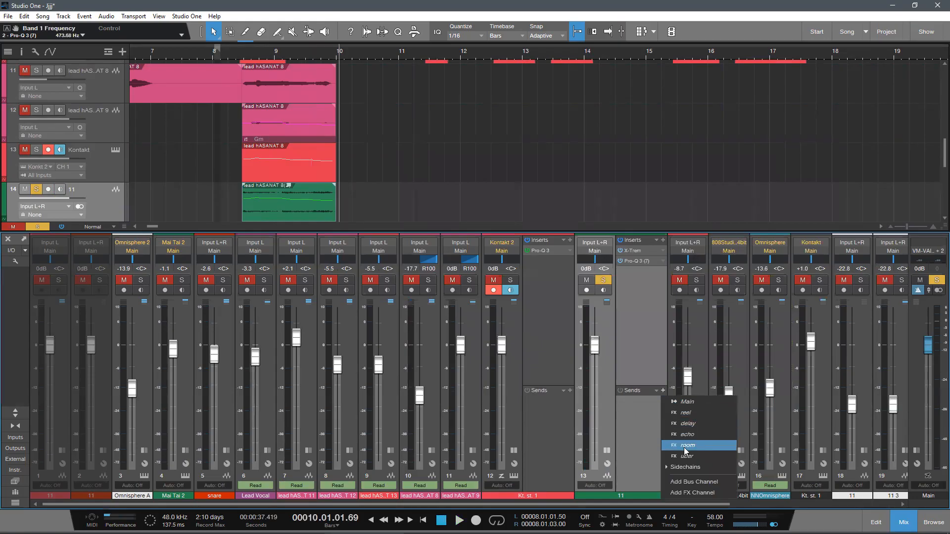
click(613, 335)
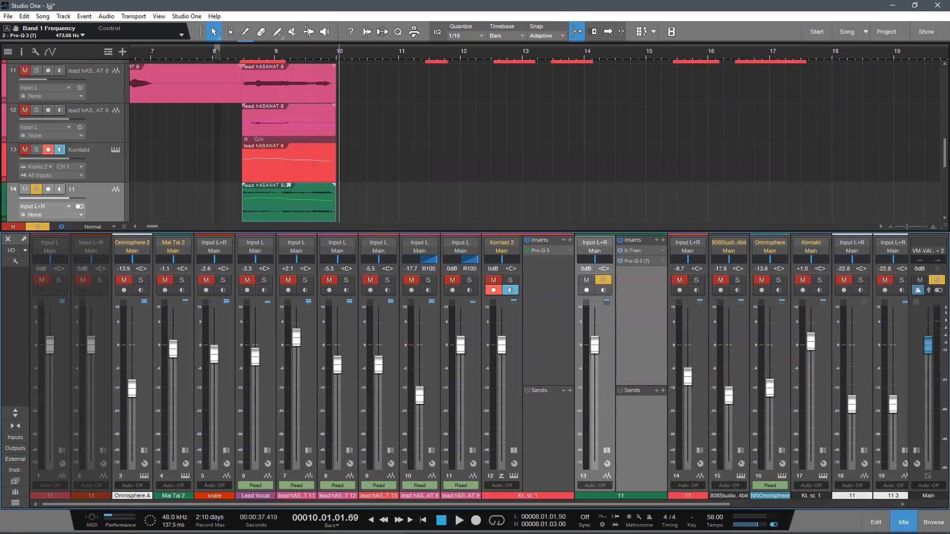
Step: Examine the reverb settings of the Ambient Lead choir instrument in Kontakt 2
key(F3)
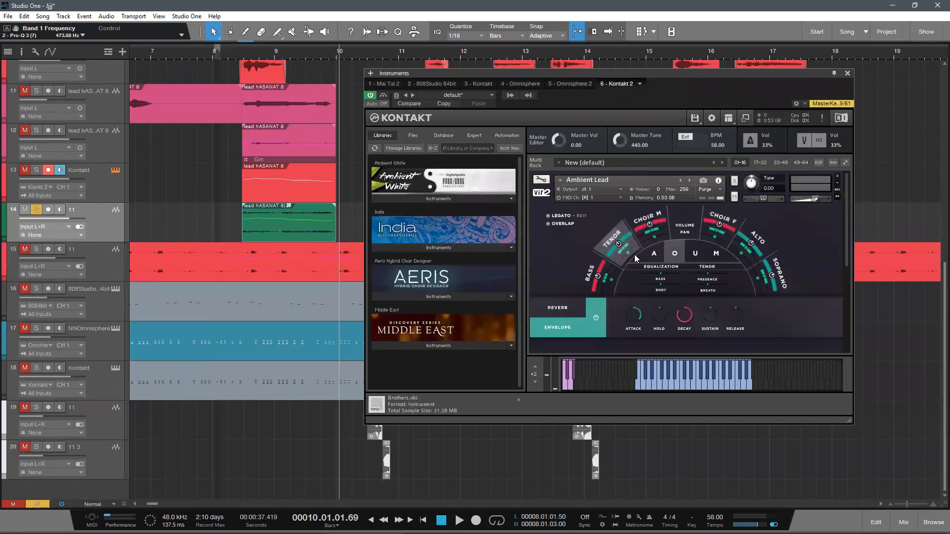
click(585, 306)
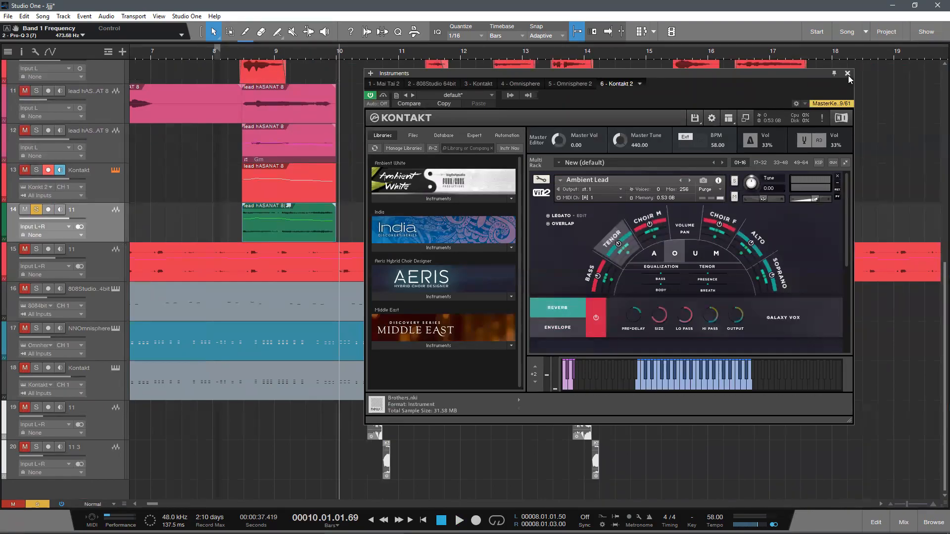
click(847, 74)
drag(274, 212, 273, 217)
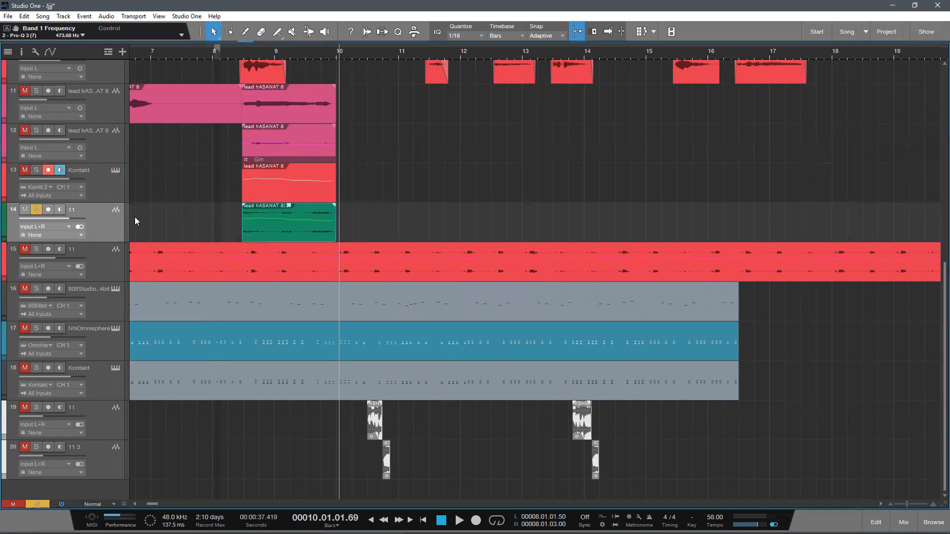
key(F3)
Step: Add a new FX channel to the mixer and insert ValhallaRoom_x64 on it
click(658, 390)
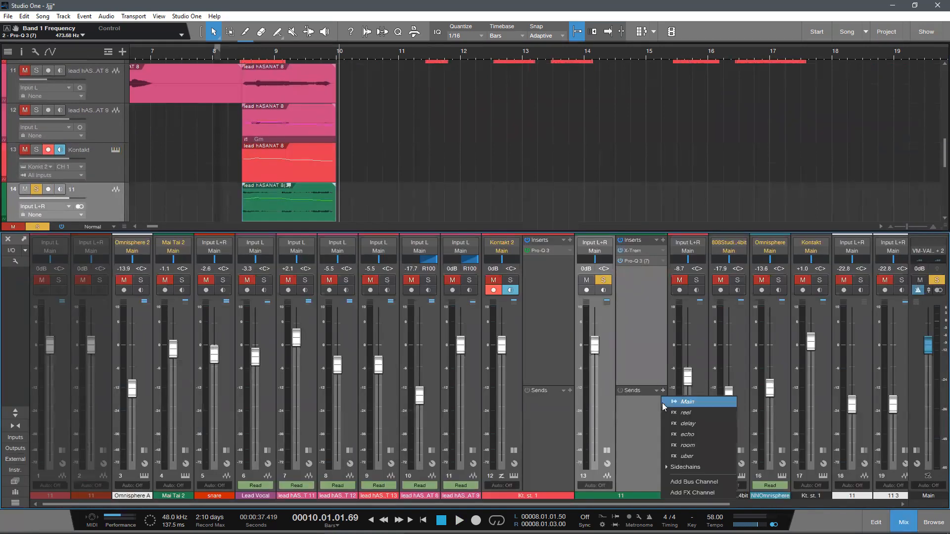
click(641, 362)
right_click(644, 327)
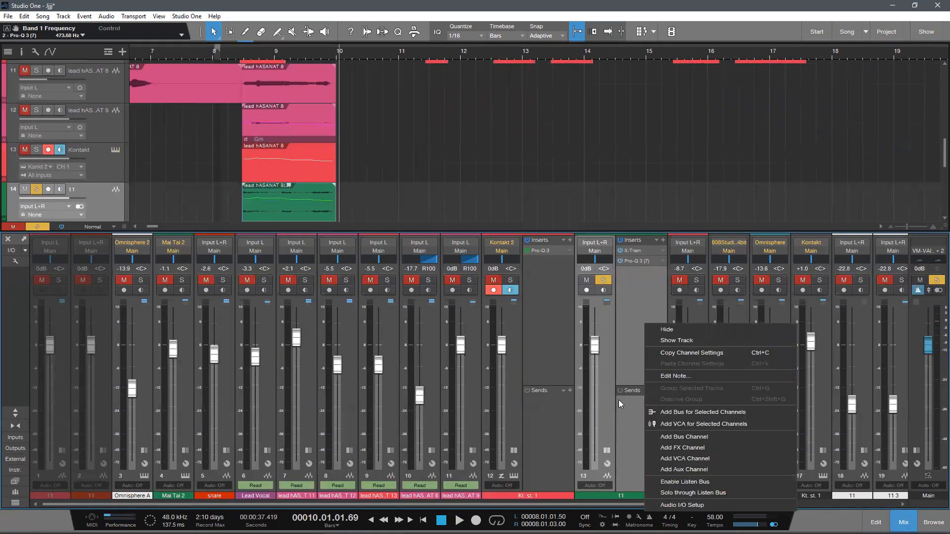
click(683, 447)
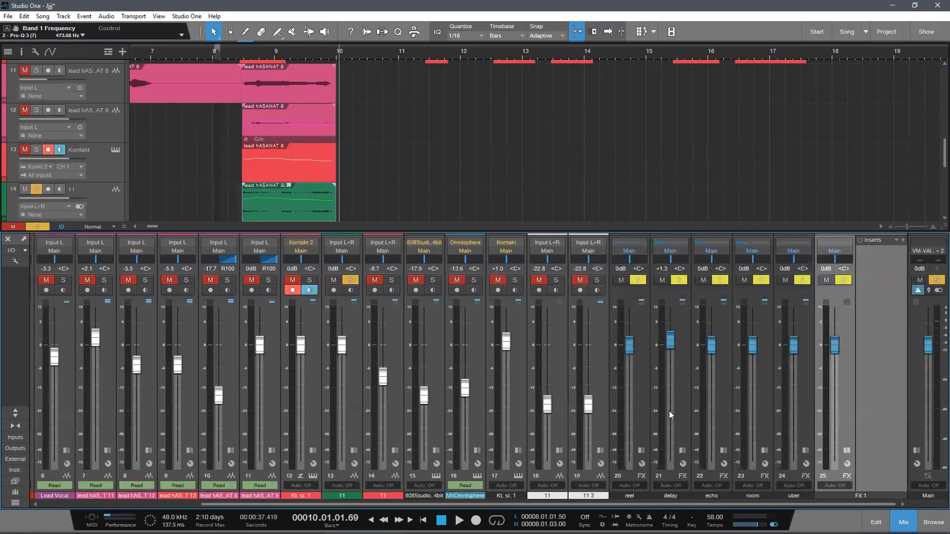
click(902, 240)
text(ron)
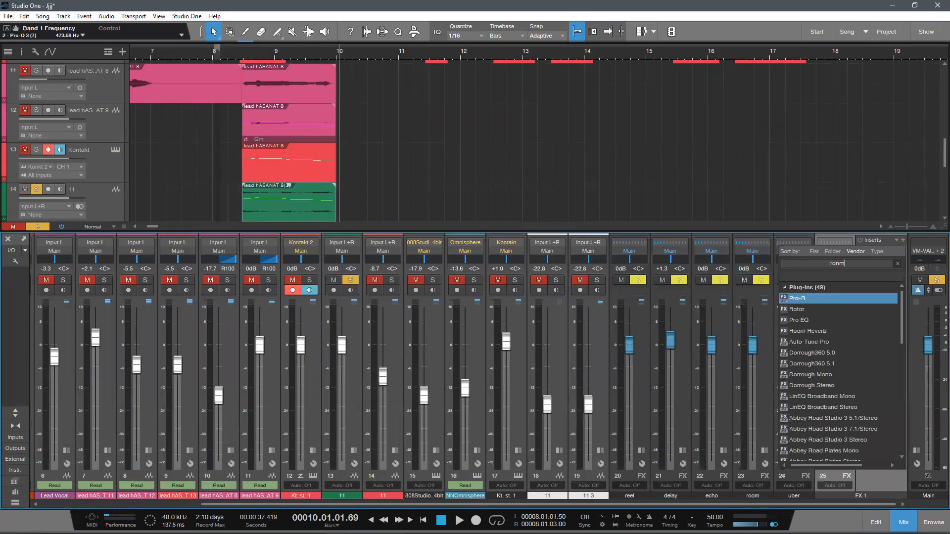
key(BackSpace)
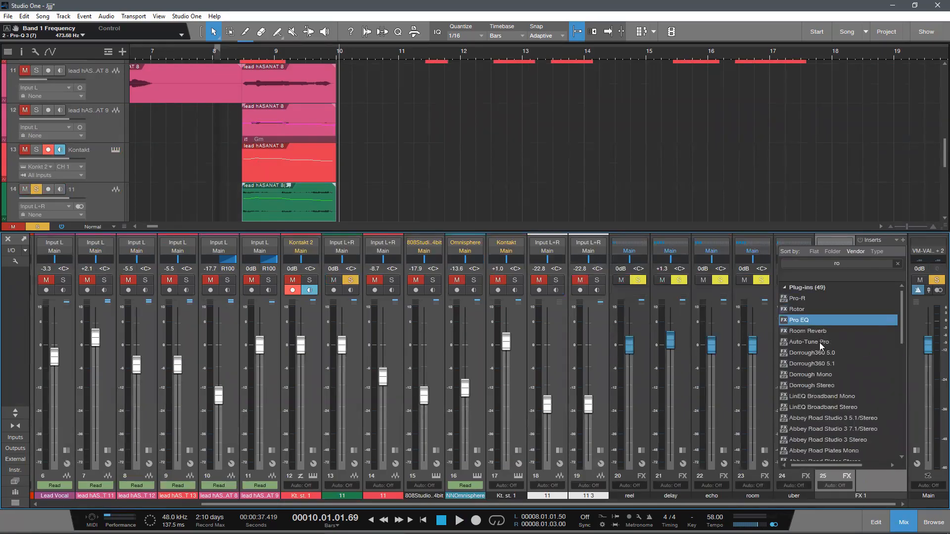
text(om)
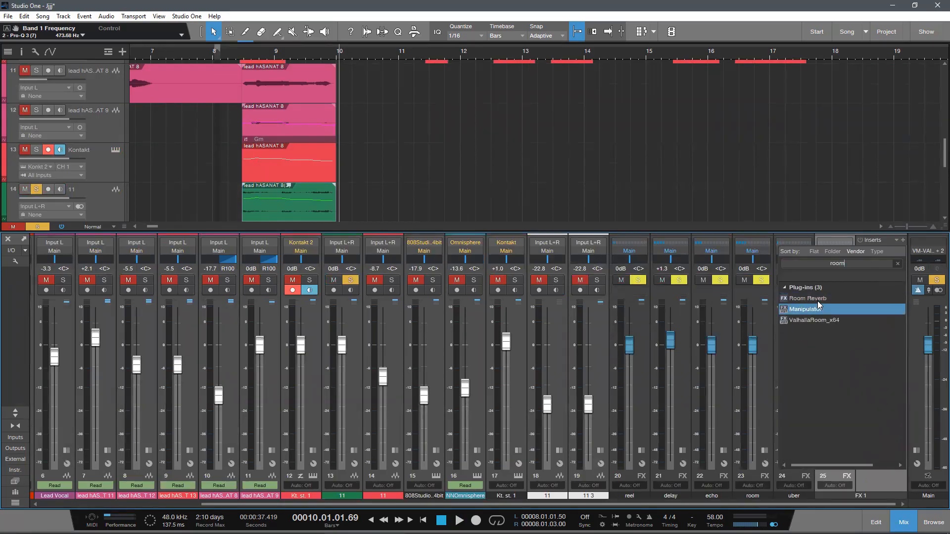
double_click(816, 321)
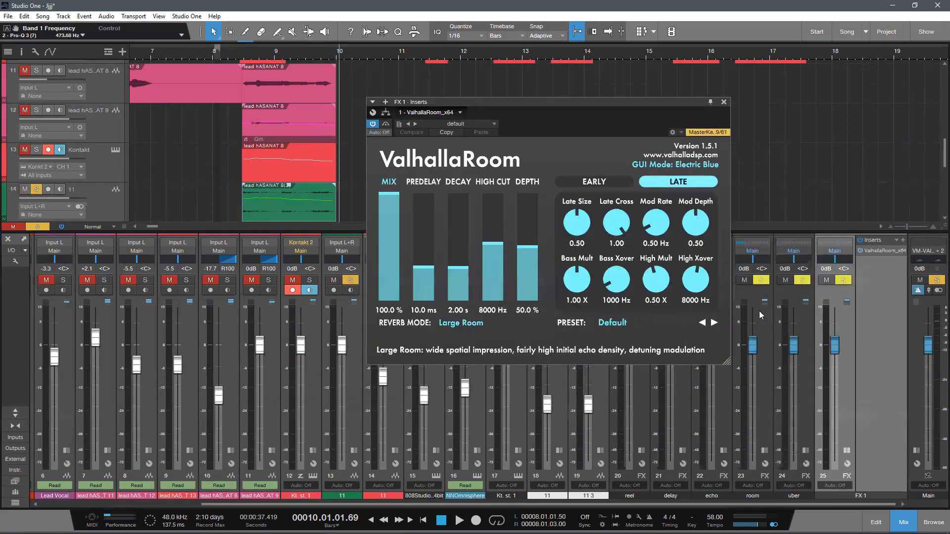
Step: Load the AbbeyChurchOfFossanova preset from the Cathedrals group in ValhallaRoom and close the plug-in
click(613, 323)
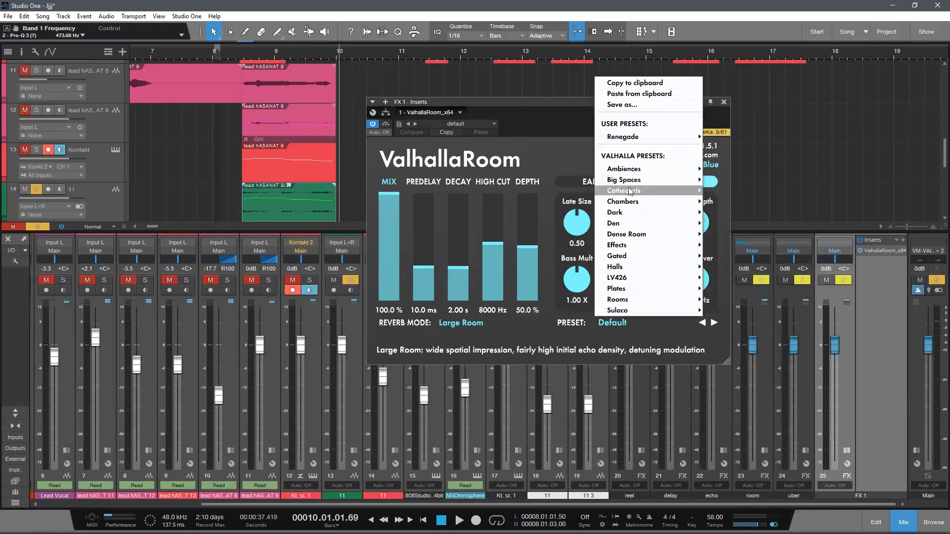
mouse_move(631, 192)
click(727, 192)
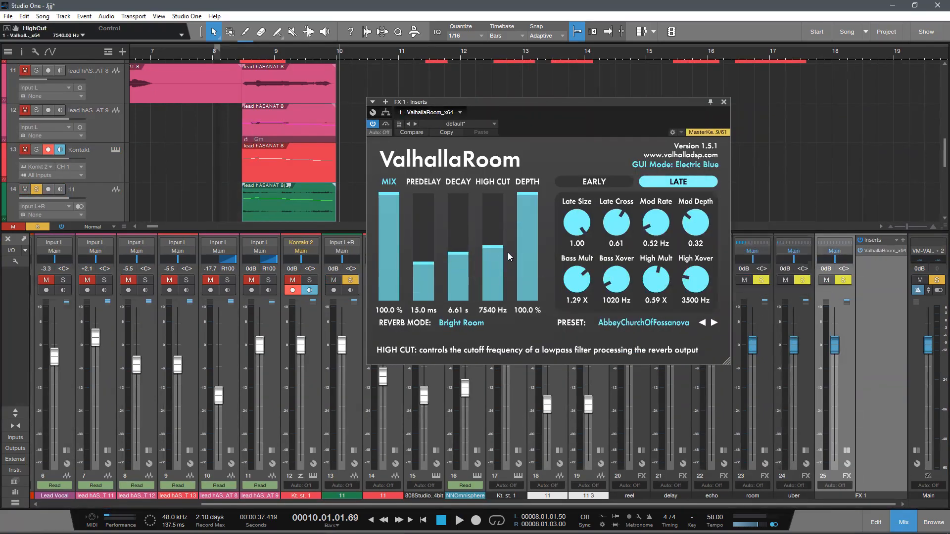
click(723, 103)
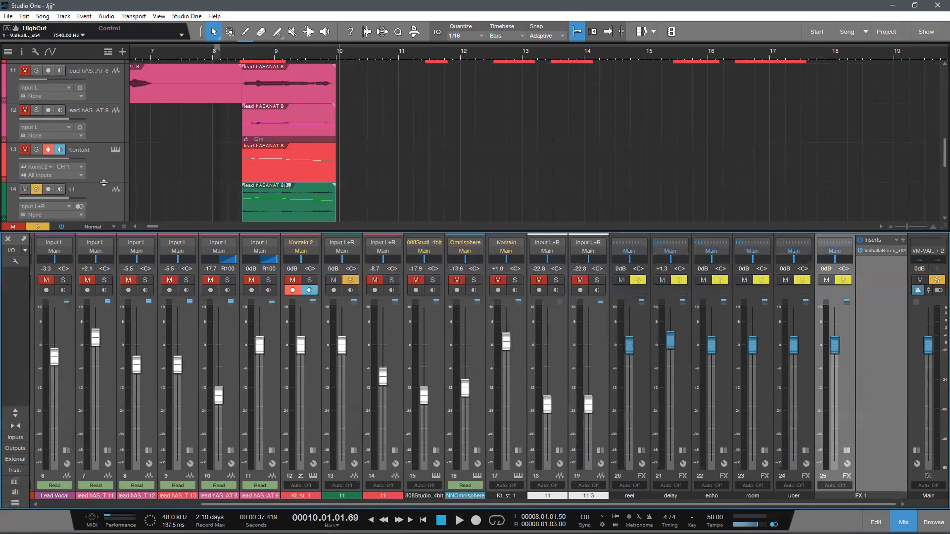
Step: Send the rendered choir channel to FX 1 and set the send level to +0.4 dB during playback
click(119, 188)
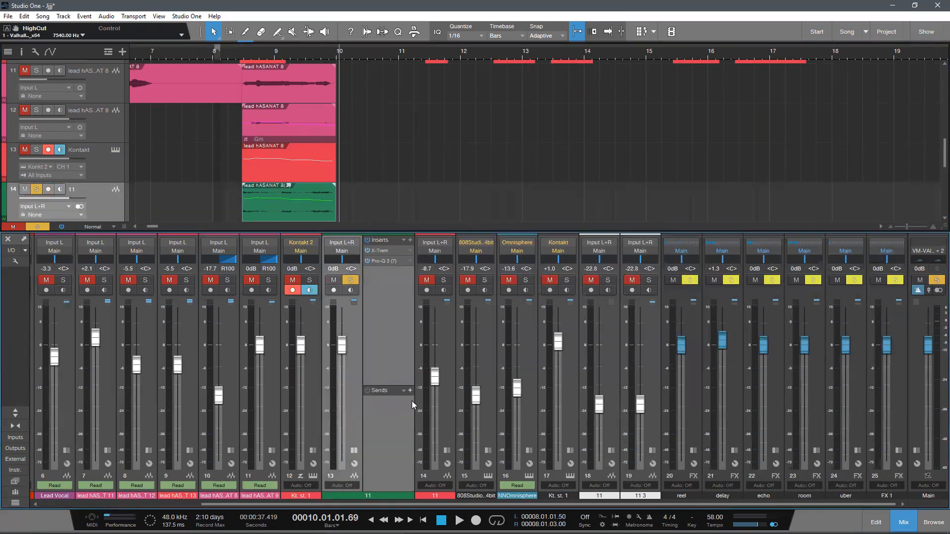
click(411, 391)
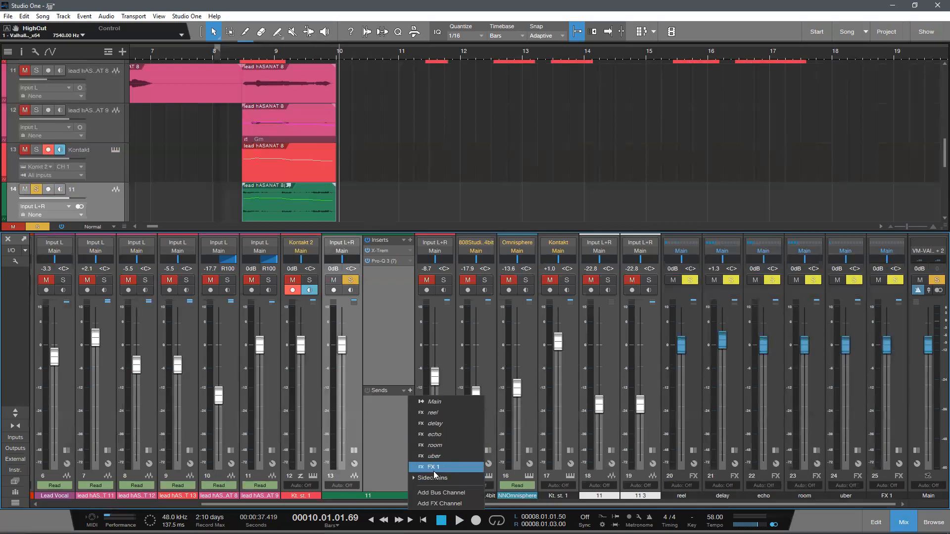
click(440, 470)
key(space)
click(241, 53)
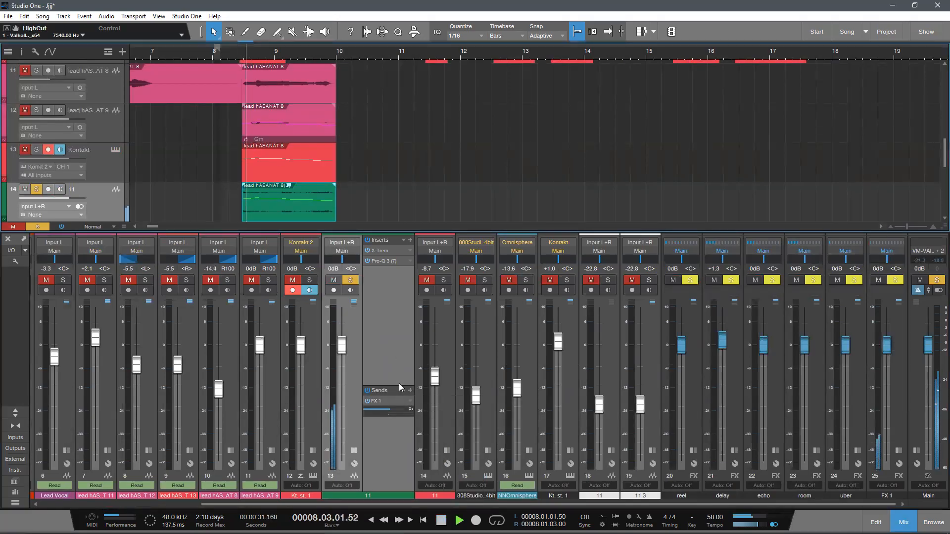
ctrl+click(401, 412)
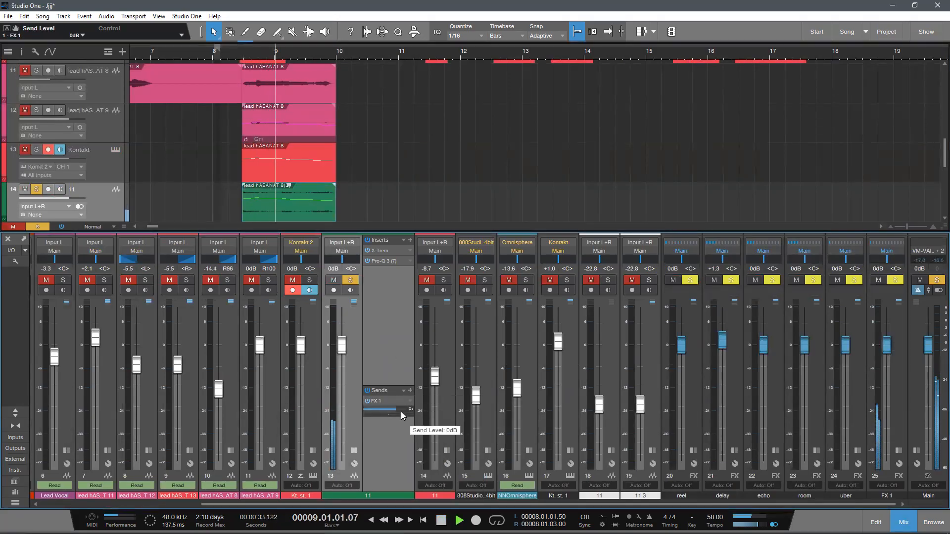
scroll(398, 411, up, 1)
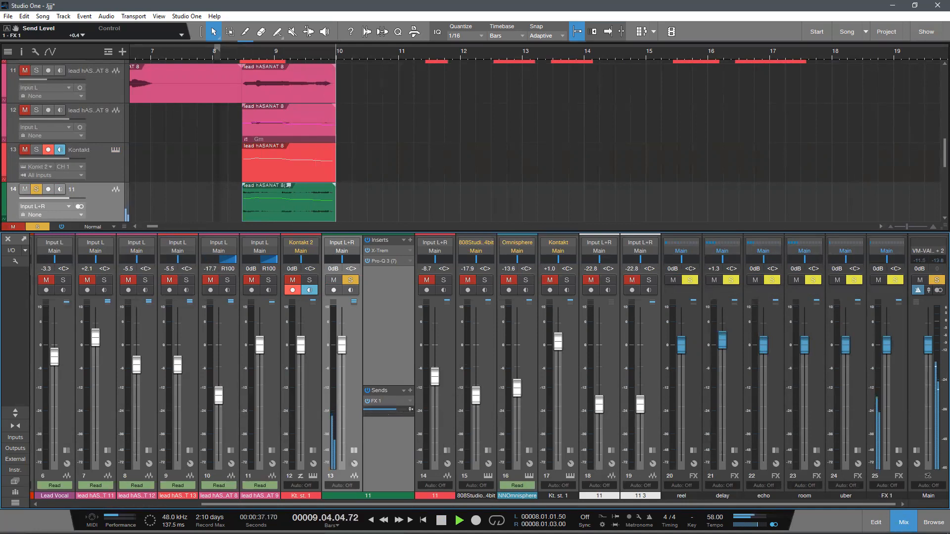
Step: Clear all track solos and play the full arrangement from shortly before bar 8
key(F3)
click(175, 58)
key(space)
key(space)
click(34, 505)
key(space)
Step: Lower the rendered choir track's volume to -7.2 dB against the full arrangement and stop playback
scroll(264, 247, up, 1)
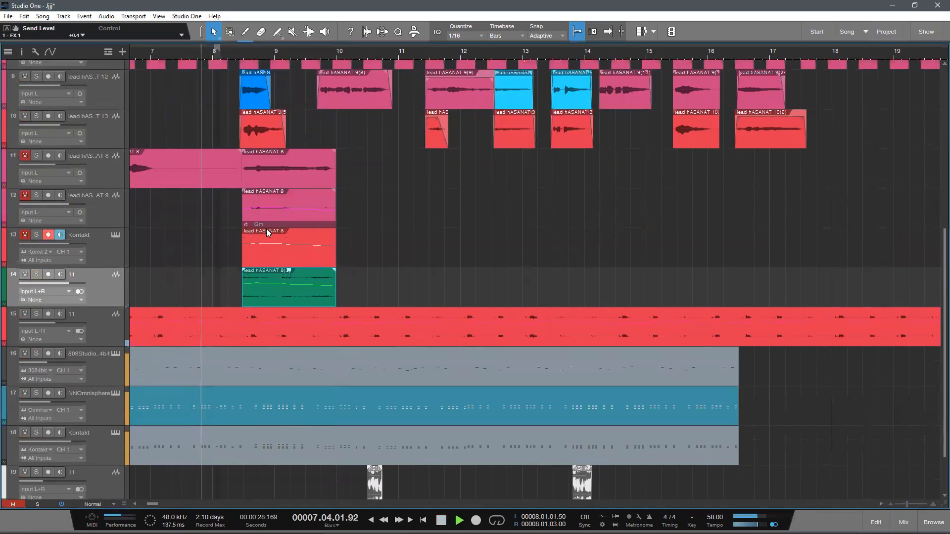
scroll(285, 86, down, 3)
scroll(285, 87, up, 4)
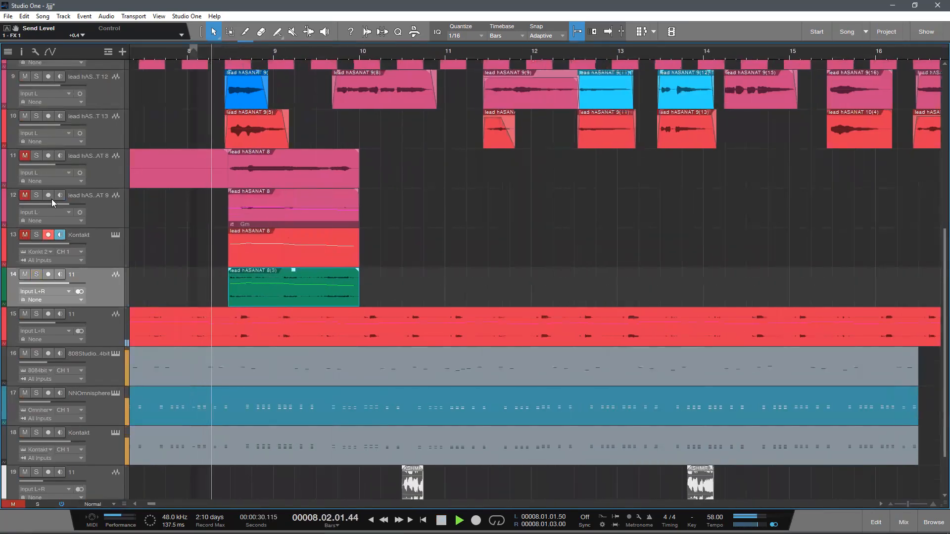
scroll(248, 218, down, 1)
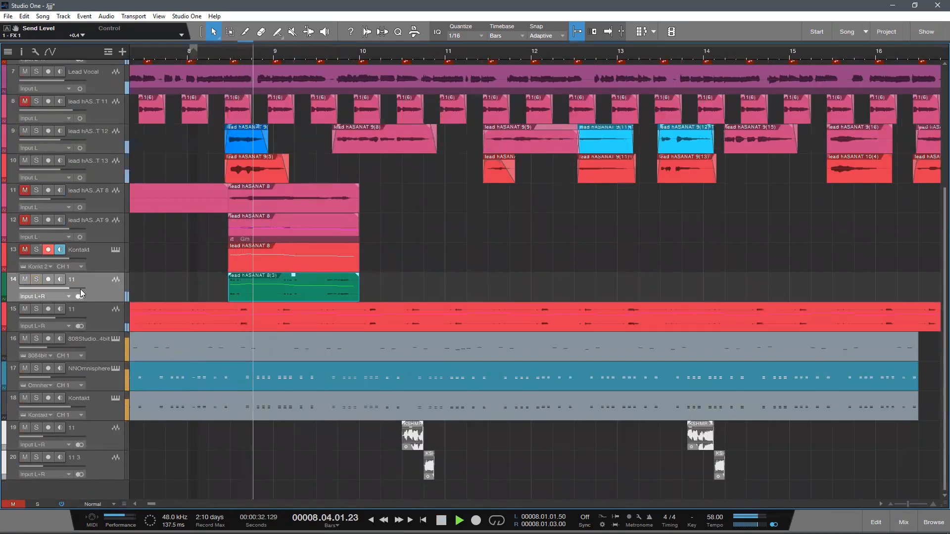
mouse_move(75, 292)
drag(74, 290, 70, 291)
scroll(314, 287, up, 2)
key(space)
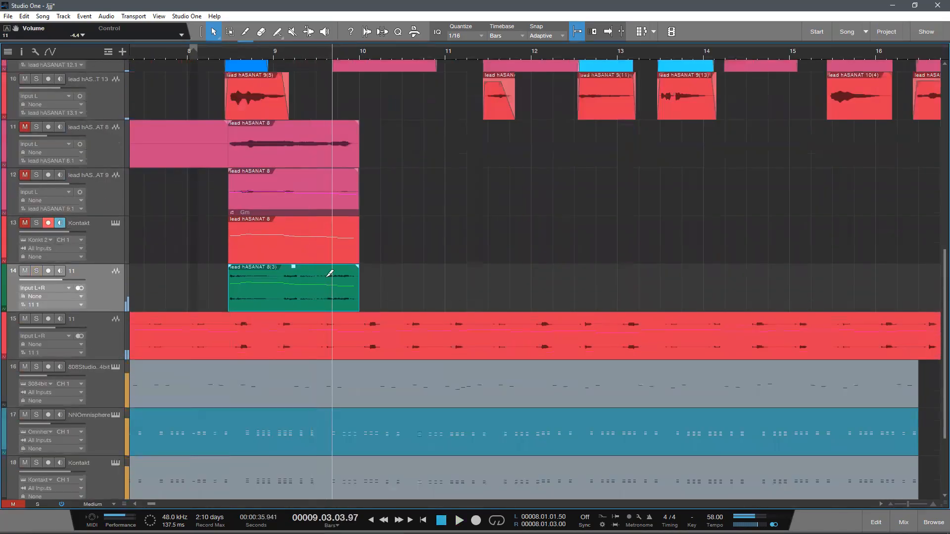
scroll(120, 261, down, 1)
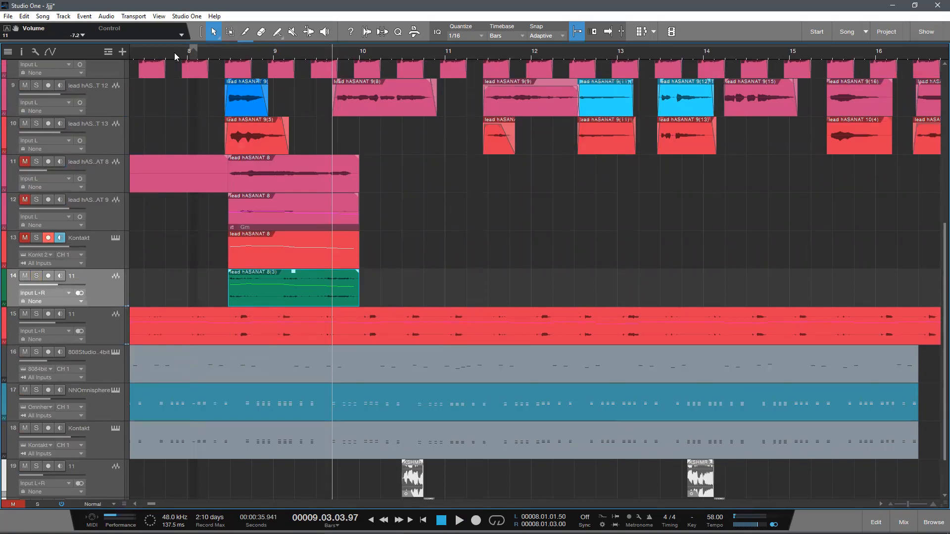
Step: Replay the choir passage from around bar 8 and set the rendered choir track's volume to -9.1 dB
drag(166, 52, 204, 40)
key(space)
mouse_move(70, 286)
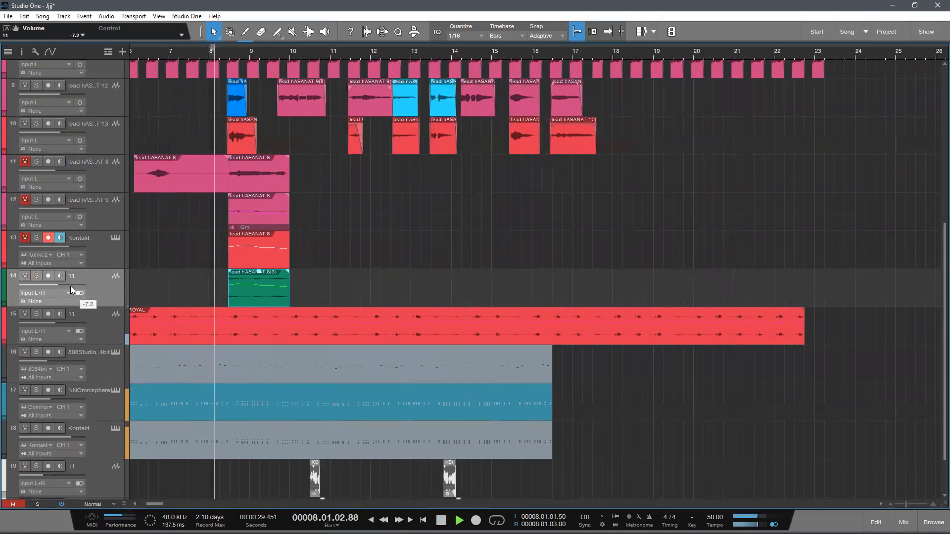
drag(70, 286, 68, 286)
scroll(68, 286, down, 1)
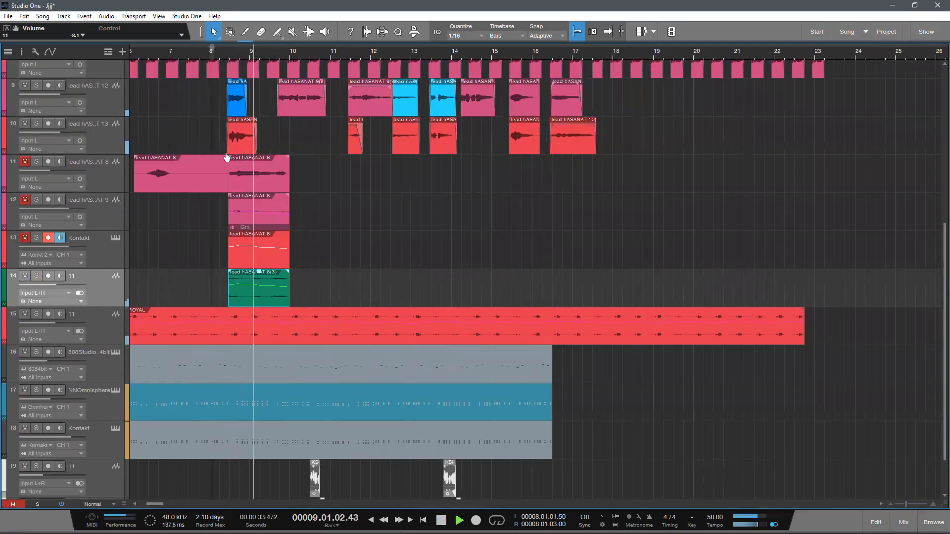
scroll(73, 285, up, 3)
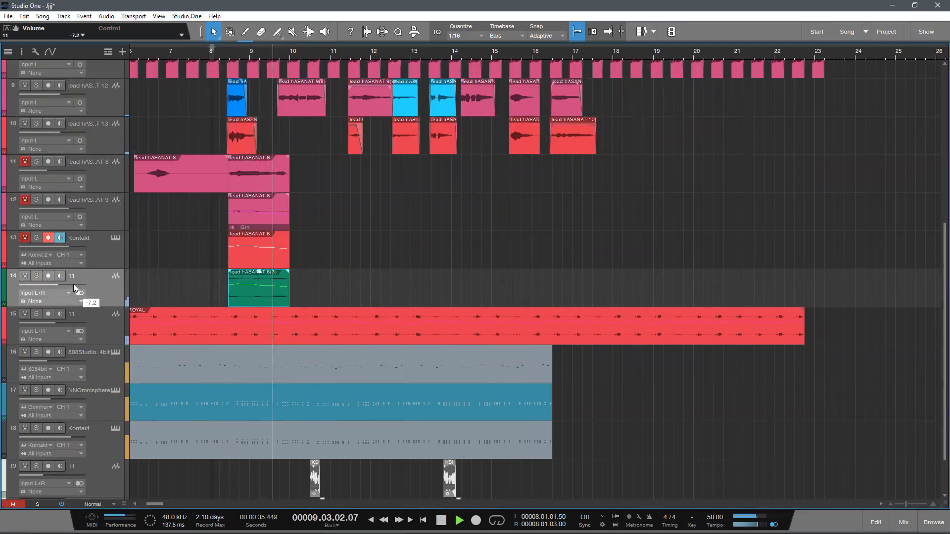
scroll(73, 284, down, 6)
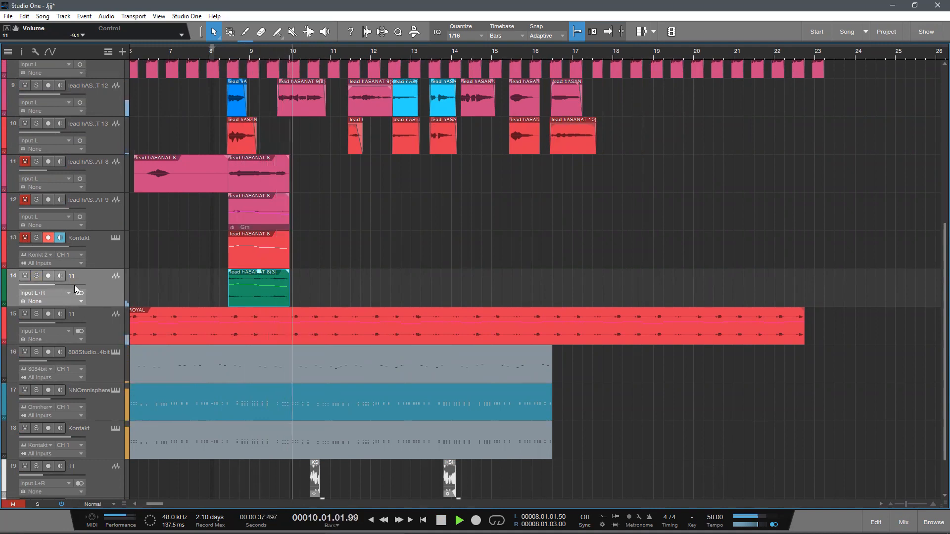
Step: Raise the rendered choir track's volume to -8.5 dB and stop playback
scroll(78, 290, up, 2)
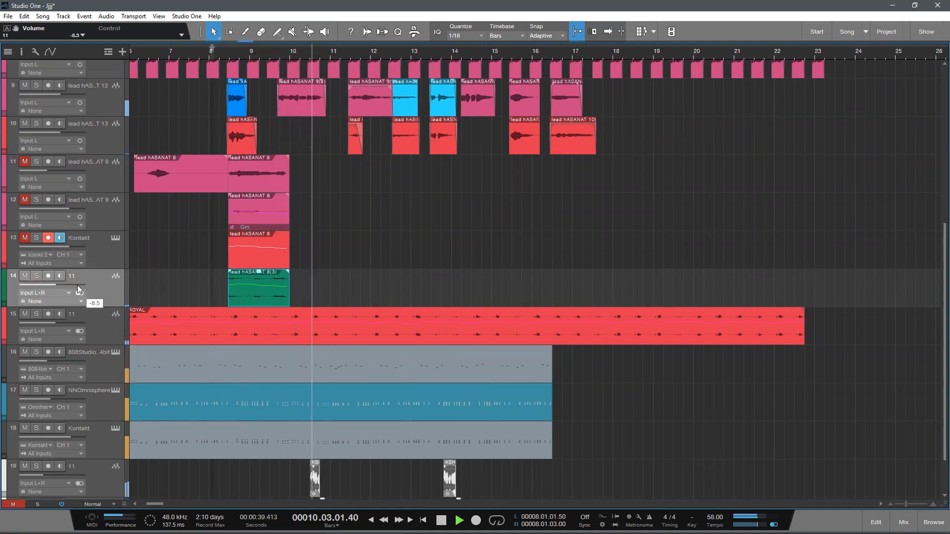
scroll(328, 194, down, 1)
key(space)
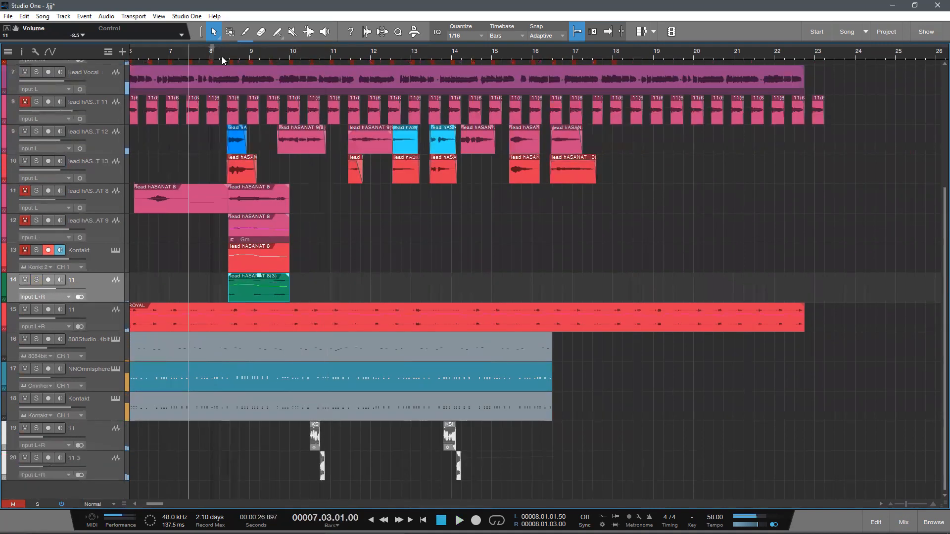
Step: Play the arrangement briefly from the middle of bar 7 and stop before bar 8
scroll(234, 56, down, 5)
scroll(234, 57, up, 5)
scroll(309, 194, up, 1)
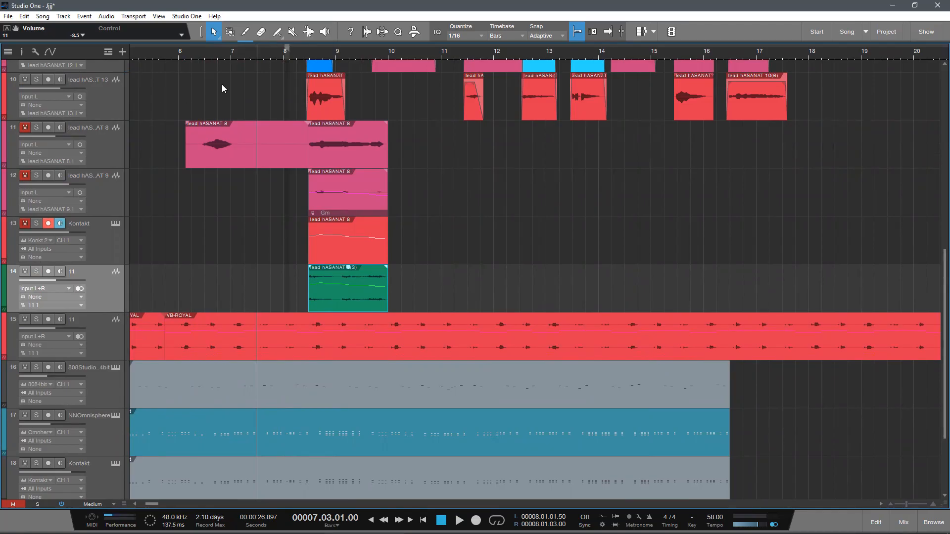
click(226, 51)
key(space)
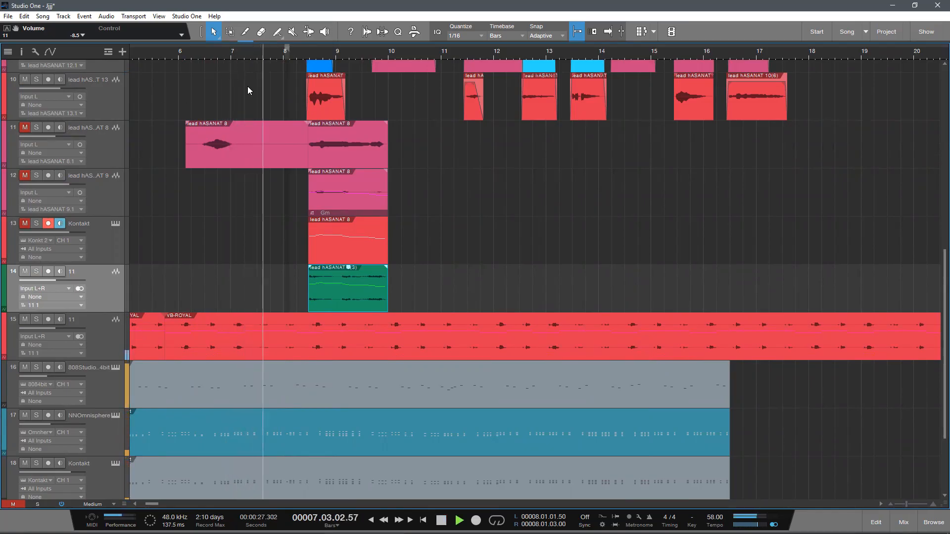
key(space)
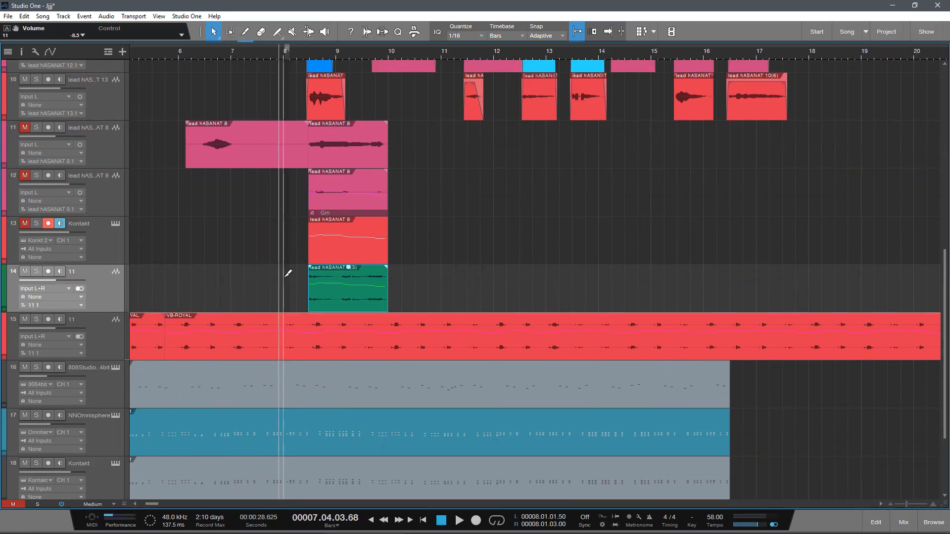
Step: Collapse the rendered choir channel's inserts and sends in the mixer, and hide the mixer
scroll(163, 306, down, 1)
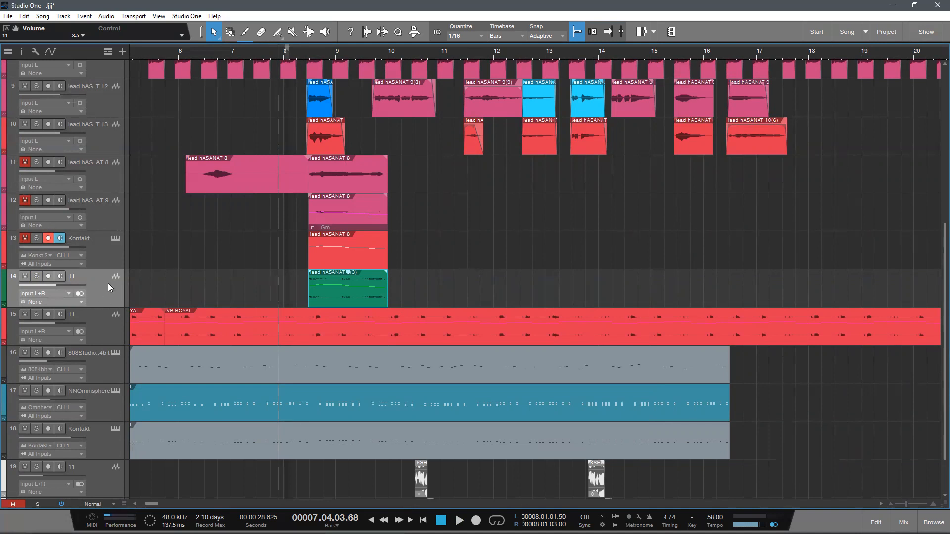
key(F3)
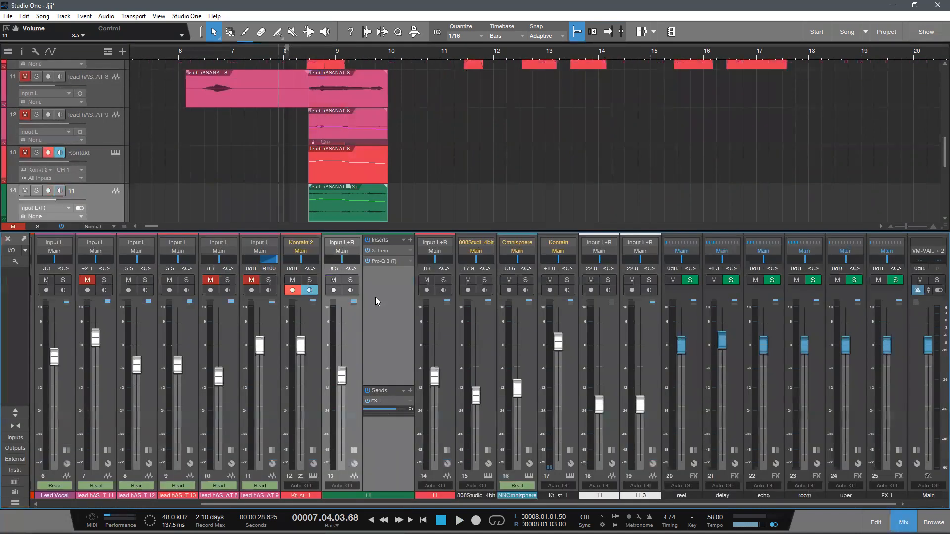
click(354, 450)
key(F3)
Step: Play the full arrangement from around bar 6 and stop shortly after bar 7 begins
scroll(155, 440, up, 3)
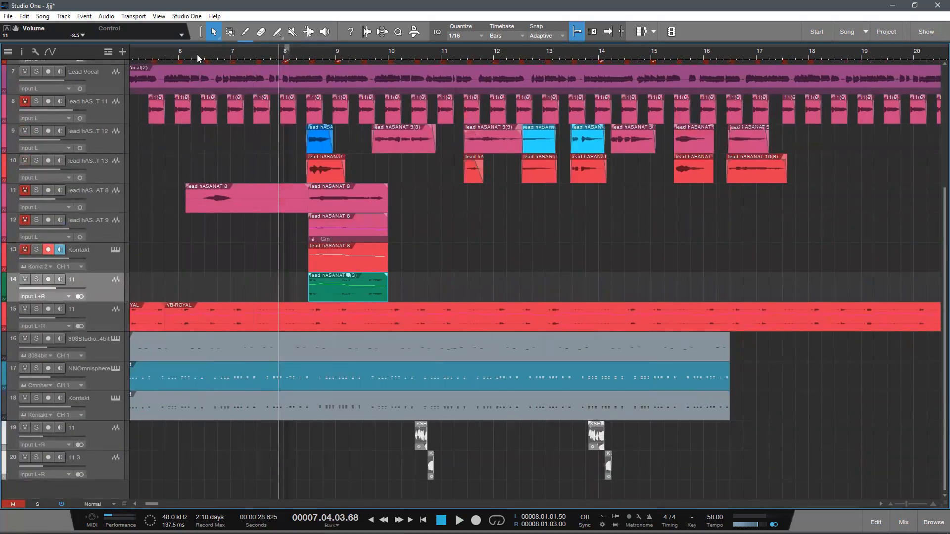
drag(186, 53, 282, 227)
key(space)
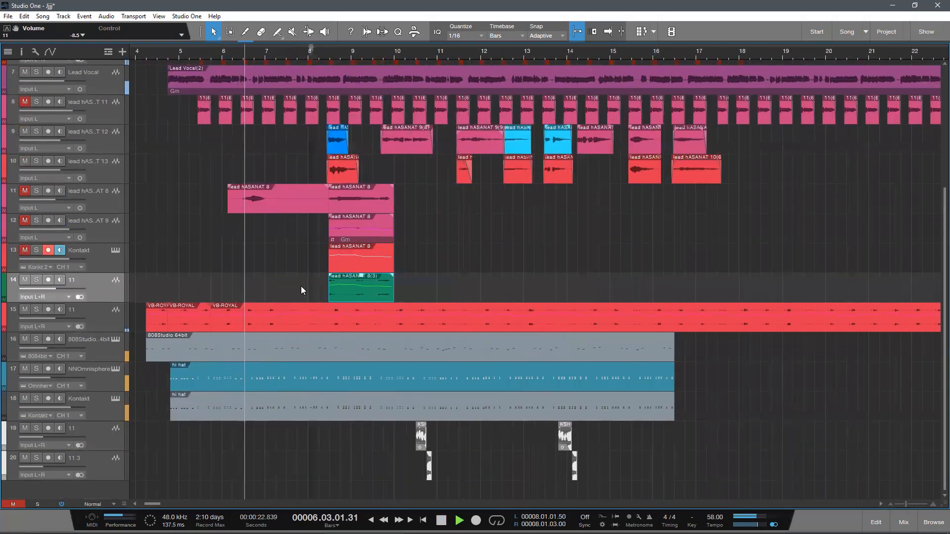
scroll(302, 287, up, 1)
scroll(305, 283, down, 1)
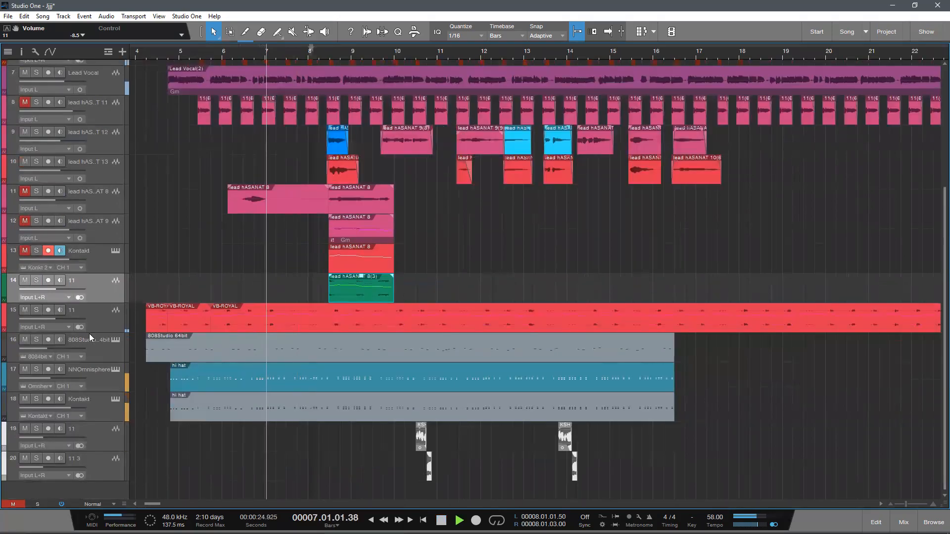
scroll(348, 276, up, 1)
key(space)
Step: Deselect the rendered choir event and save the song
mouse_move(346, 52)
mouse_down()
mouse_move(349, 10)
mouse_move(363, 109)
mouse_up()
scroll(375, 126, down, 1)
scroll(347, 84, down, 4)
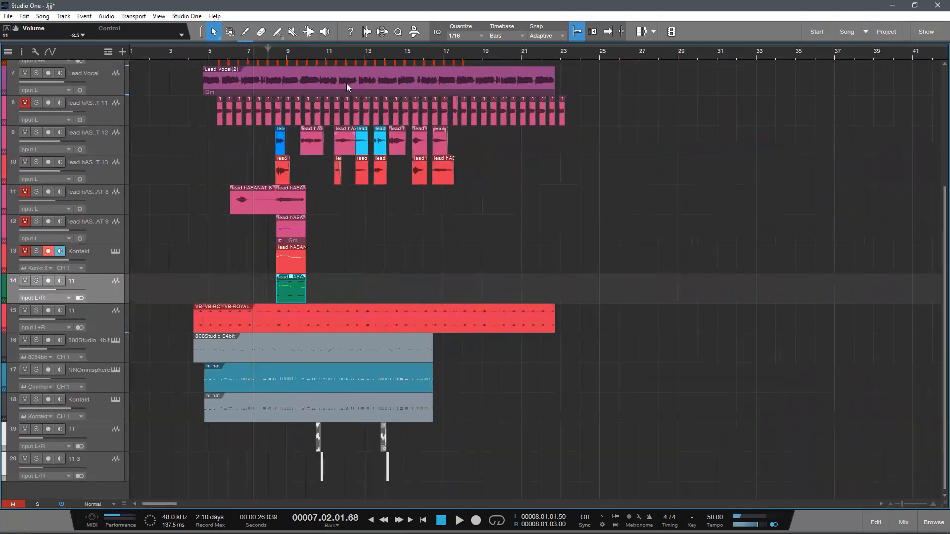
scroll(347, 84, up, 1)
click(424, 299)
key(ctrl+s)
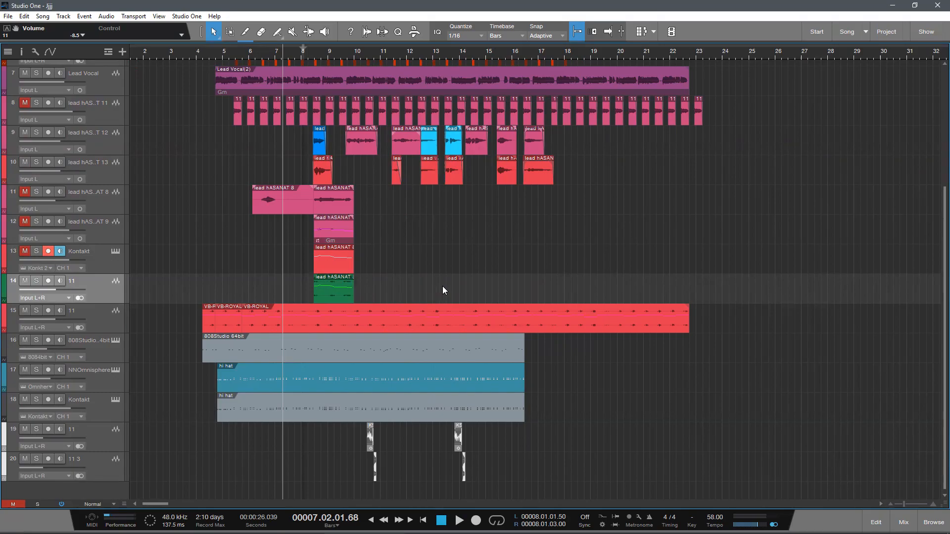
Step: Look over all tracks of the arrangement and select the Lead Vocal track
scroll(358, 273, down, 1)
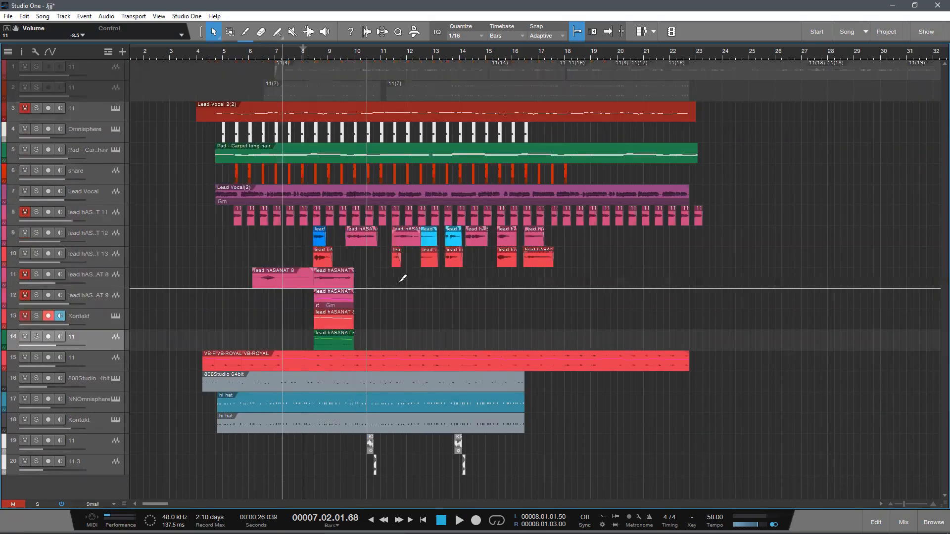
scroll(287, 324, up, 1)
scroll(290, 324, down, 1)
scroll(291, 323, up, 1)
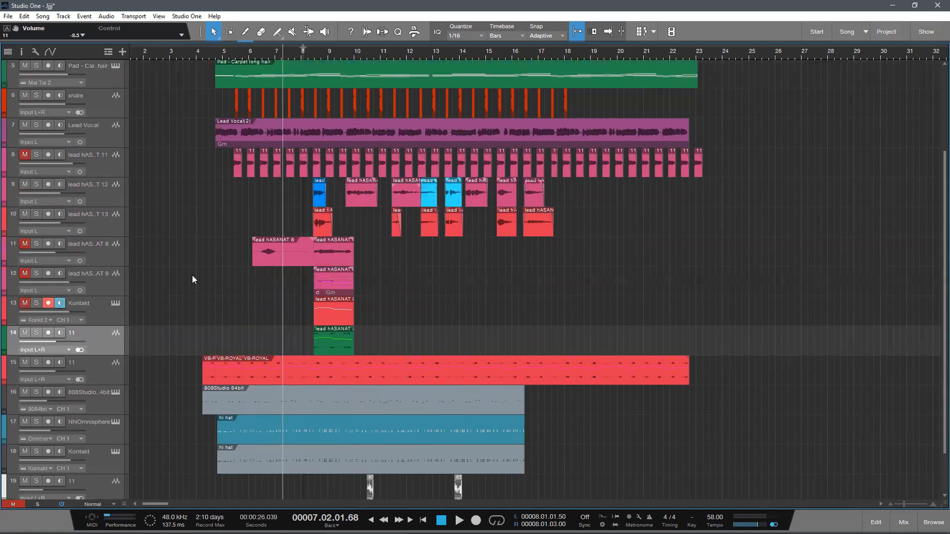
click(113, 132)
scroll(339, 218, down, 1)
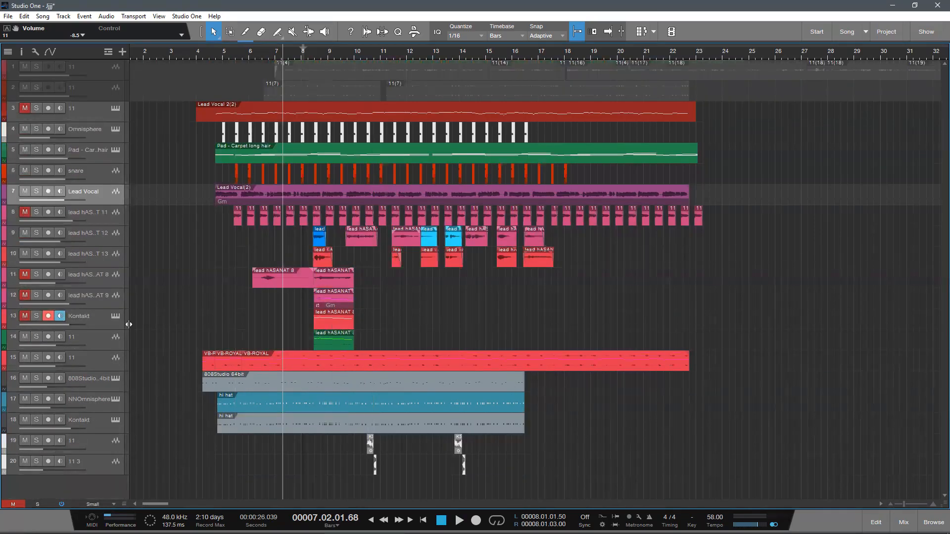
Step: Select the muted instrument track 3 that holds the Lead Vocal 2(2) event, and save the song
scroll(159, 242, up, 1)
click(116, 87)
scroll(448, 207, down, 1)
scroll(534, 228, up, 1)
scroll(643, 256, down, 1)
key(ctrl+s)
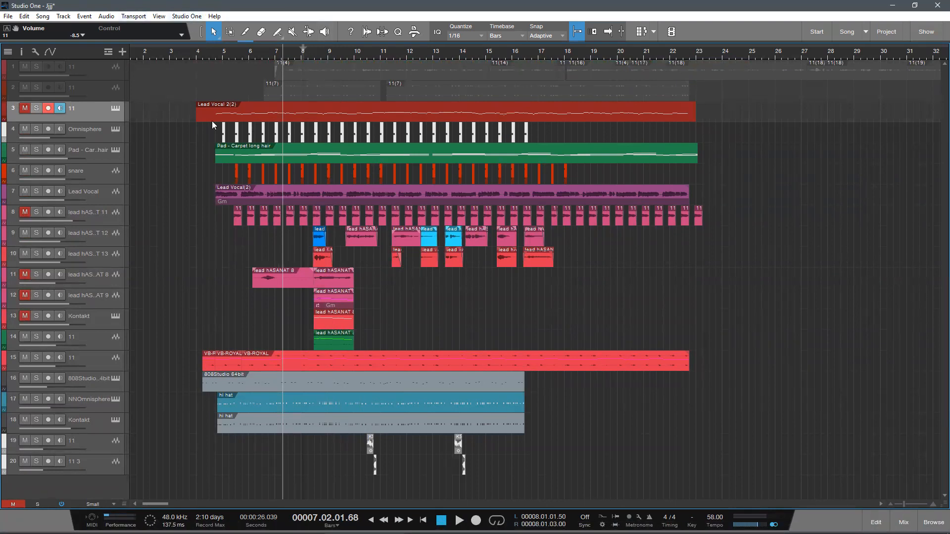
Step: Check the audio device settings in the Audio Setup options and close them without changes
click(187, 16)
click(216, 149)
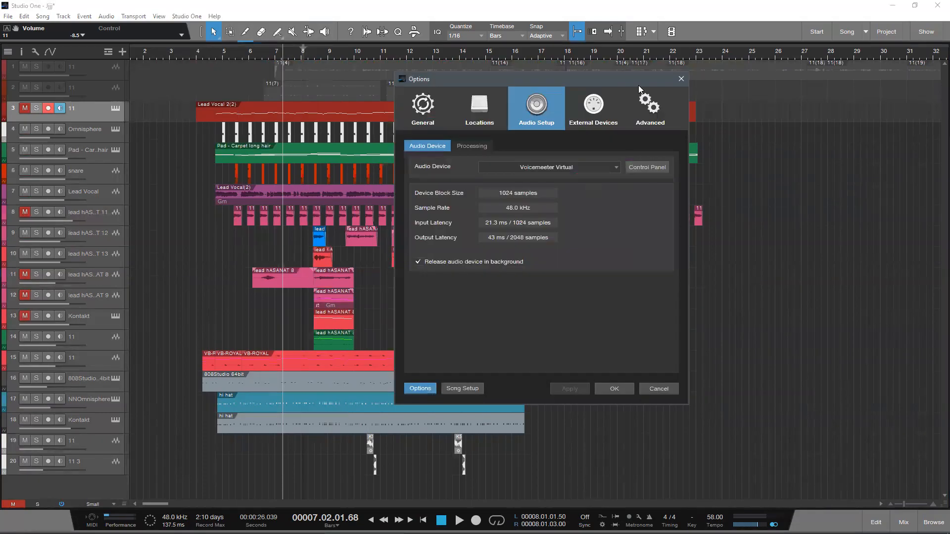
drag(639, 86, 690, 95)
click(674, 398)
click(537, 408)
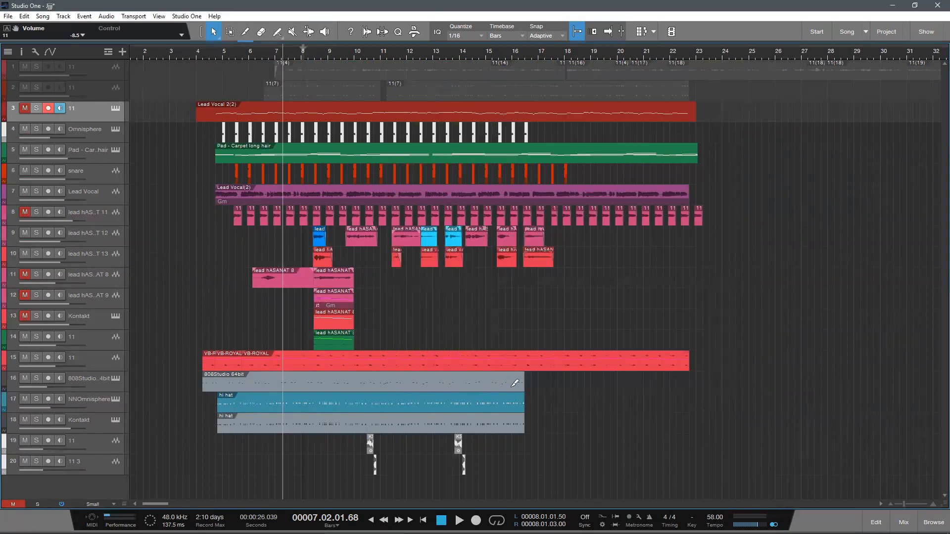
Step: Select the Lead Vocal track and save the song again
key(ctrl+s)
scroll(603, 365, up, 1)
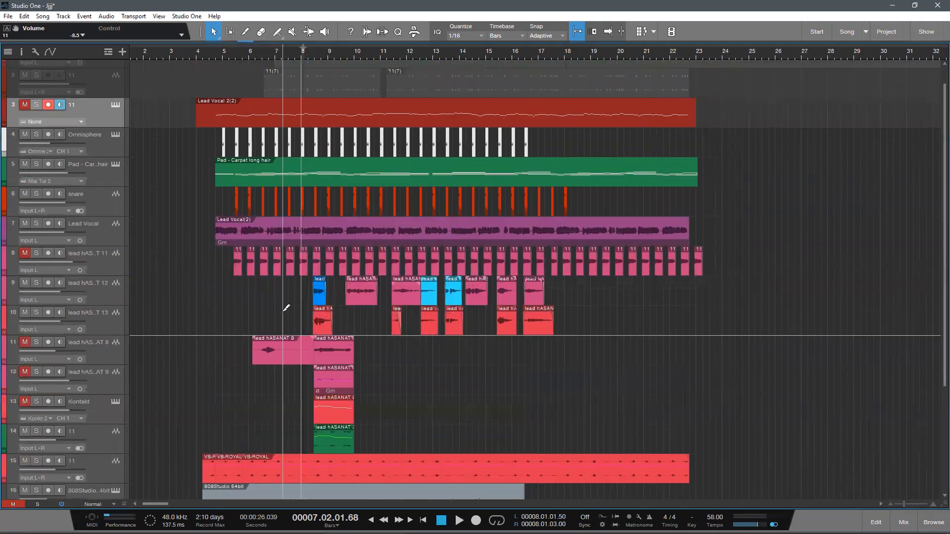
click(106, 230)
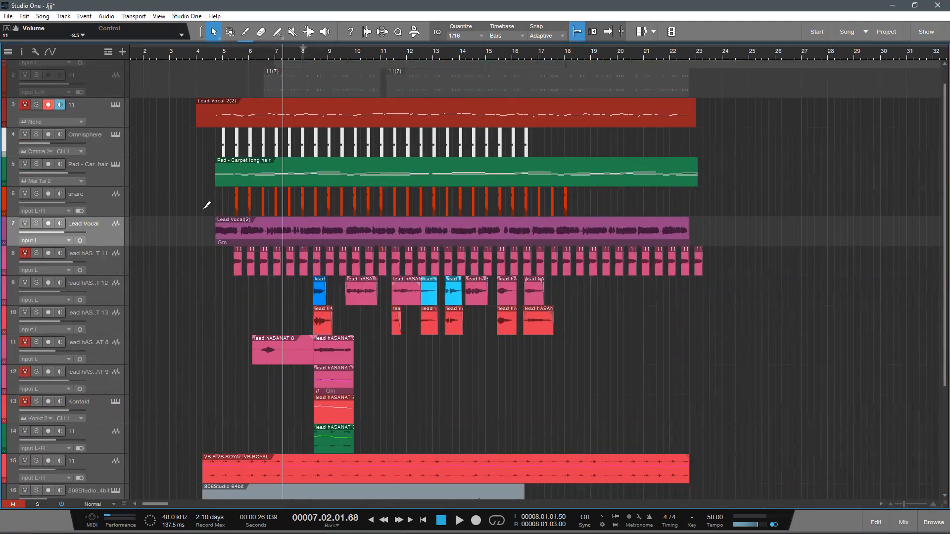
key(ctrl+s)
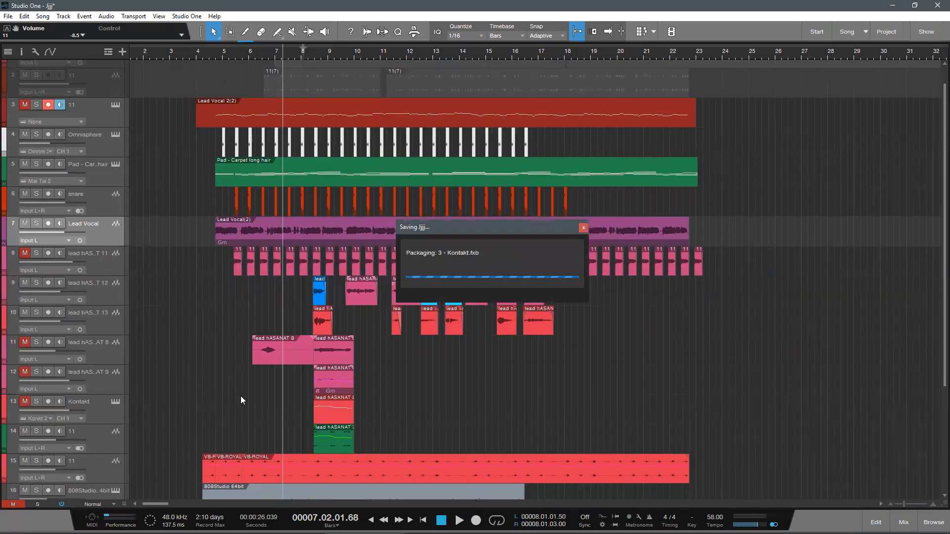
Step: Look over the arrangement and the mixer channels up to FX 1, hide the mixer and minimize Studio One
scroll(305, 391, down, 2)
scroll(304, 391, up, 3)
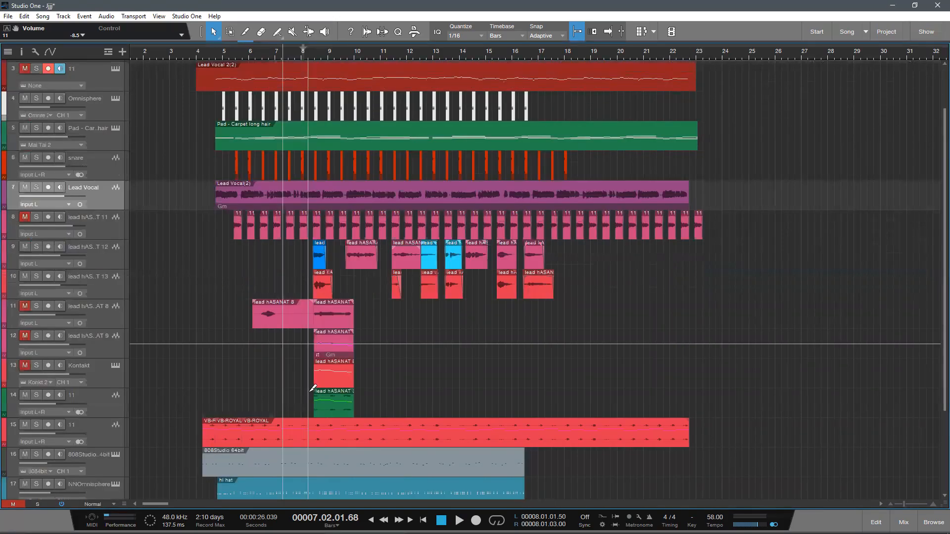
key(F3)
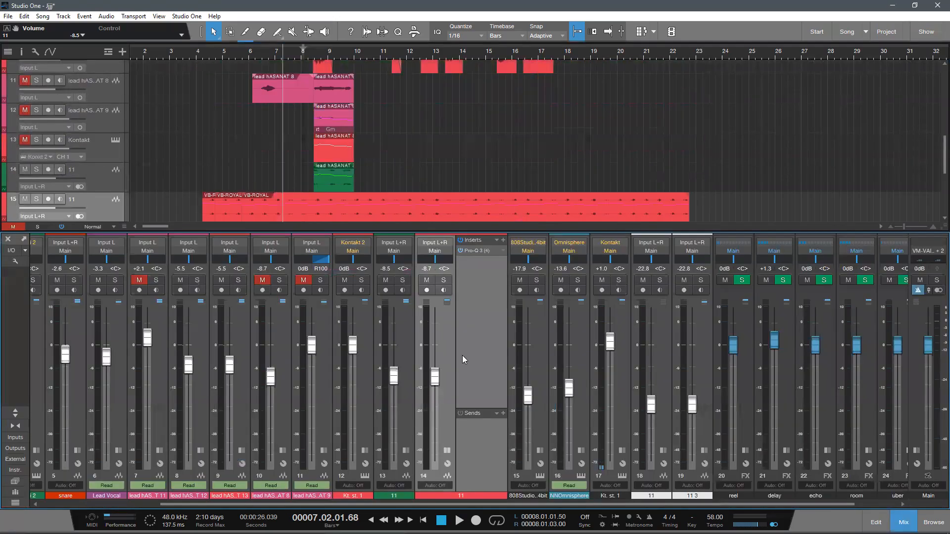
drag(670, 505, 713, 506)
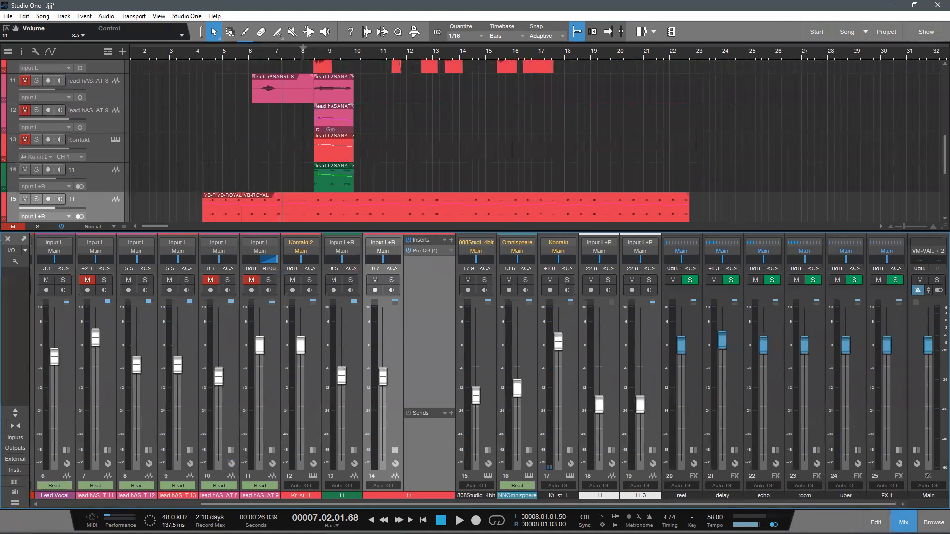
key(F3)
scroll(440, 370, down, 1)
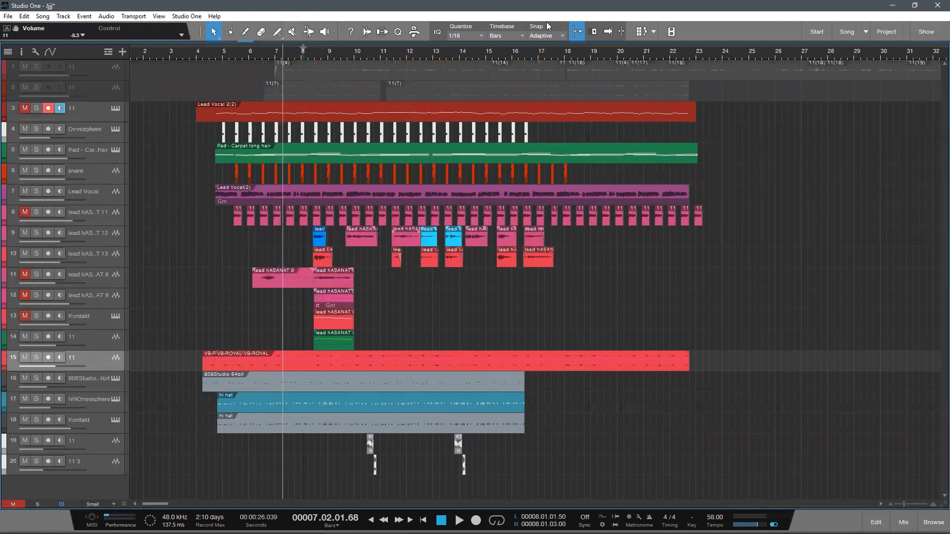
click(893, 5)
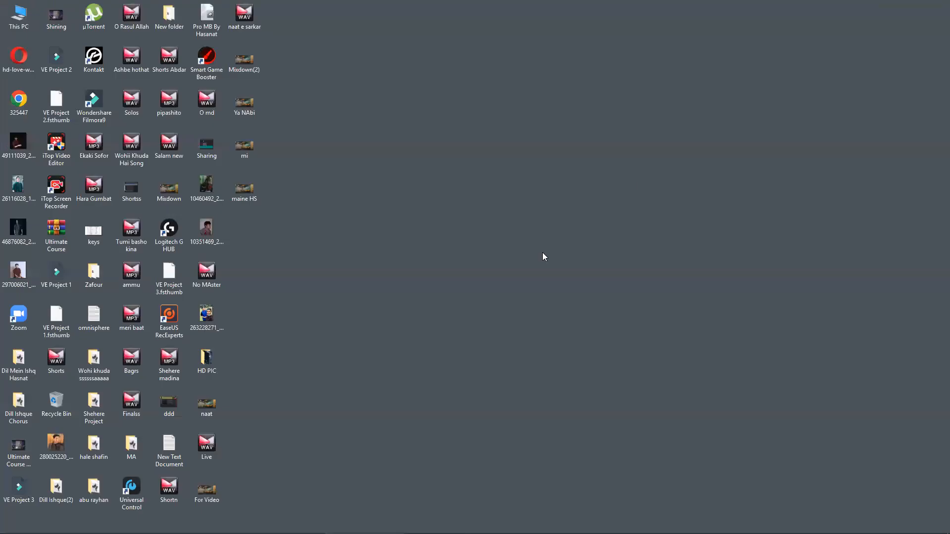